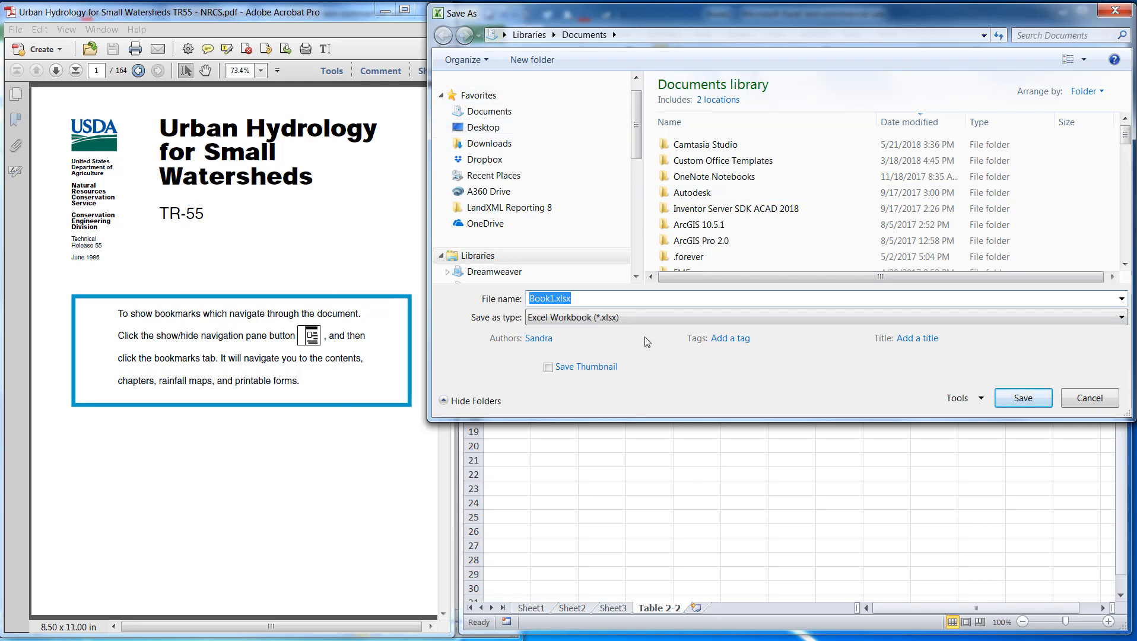
Save the new workbook as TR 55 Worksheets in Excel Workbook format
text(TR 55 Worksheets)
key(Return)
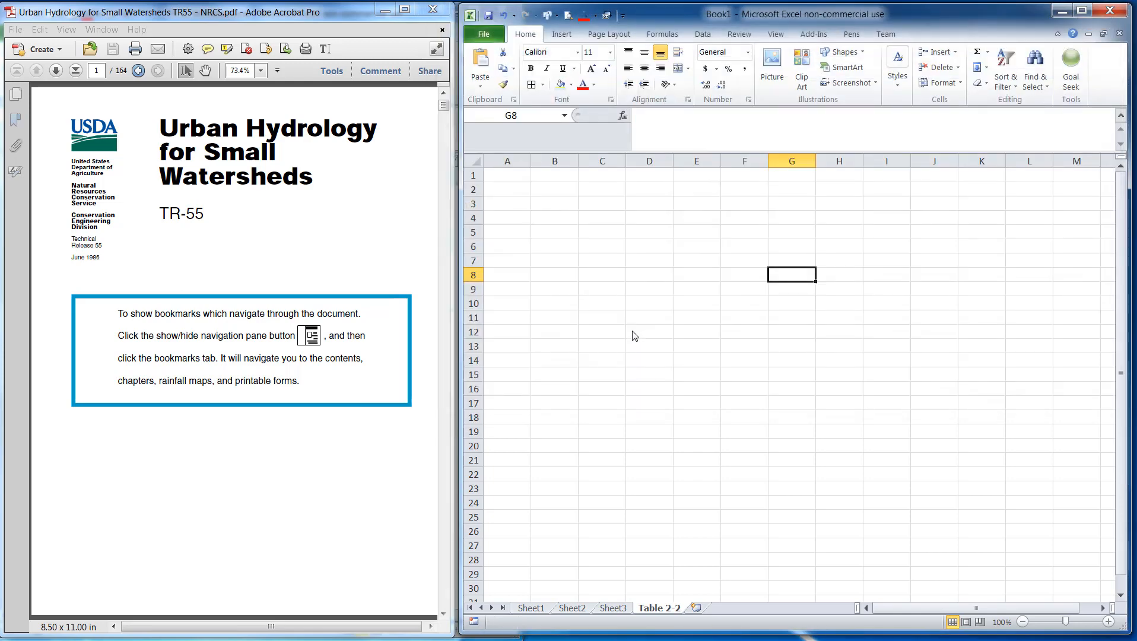
Rename the Sheet1 worksheet tab as Runoff - CN
right_click(539, 609)
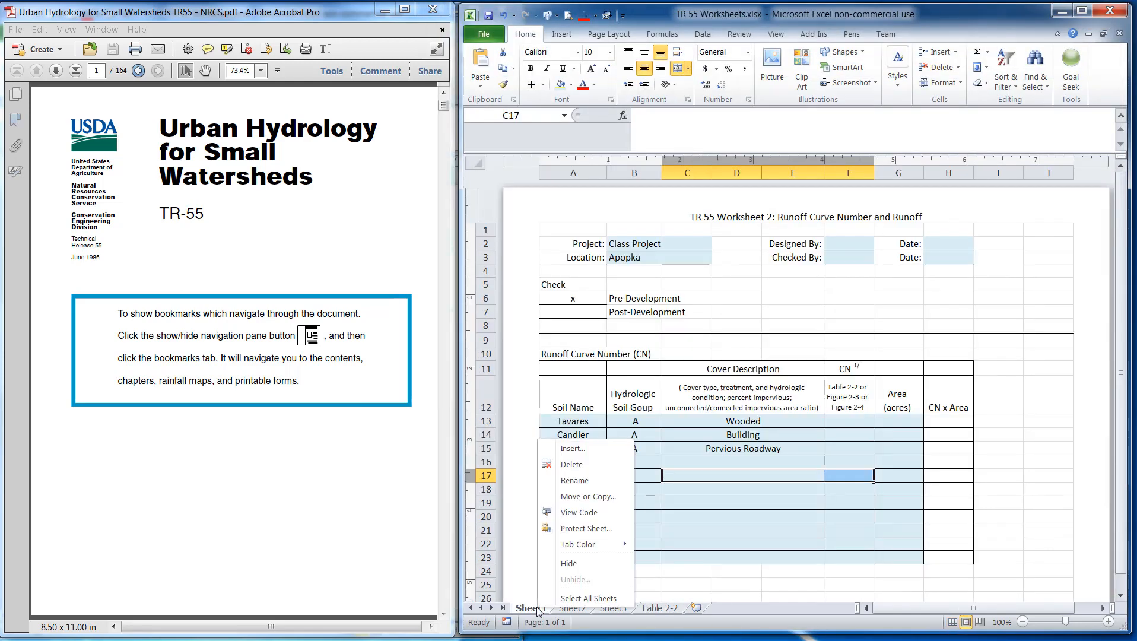
click(583, 487)
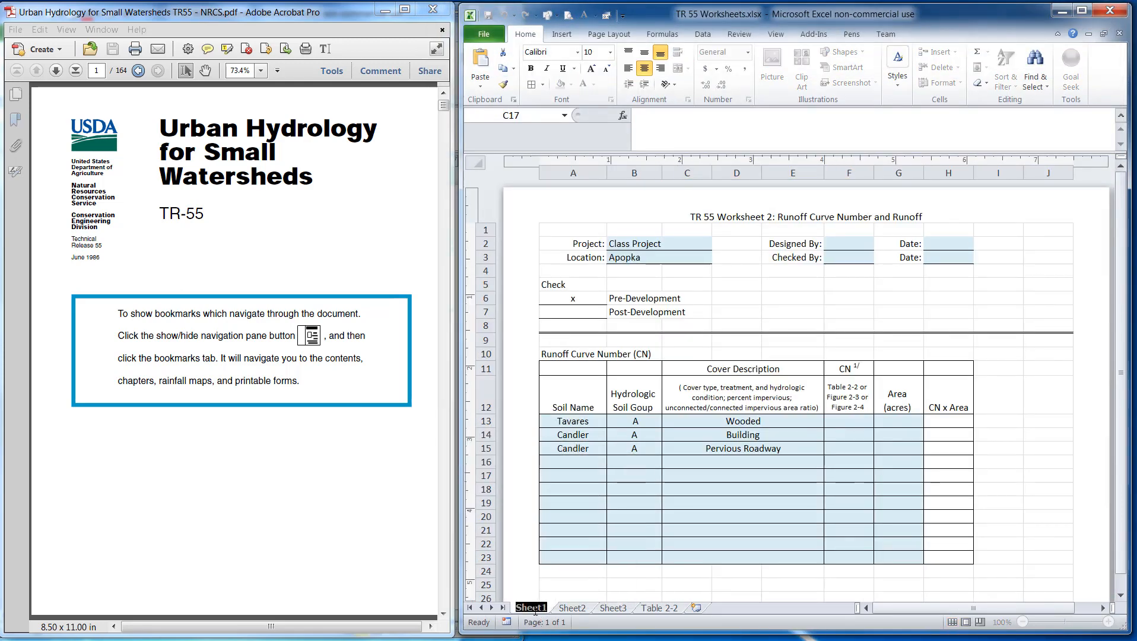
click(584, 608)
click(539, 608)
right_click(539, 610)
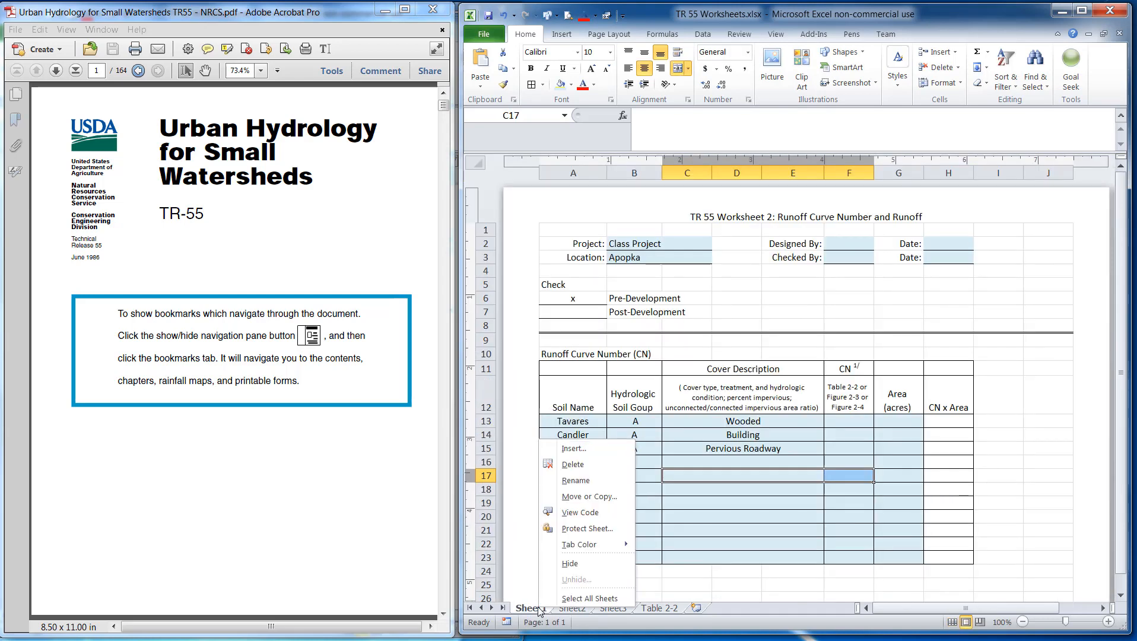
click(574, 481)
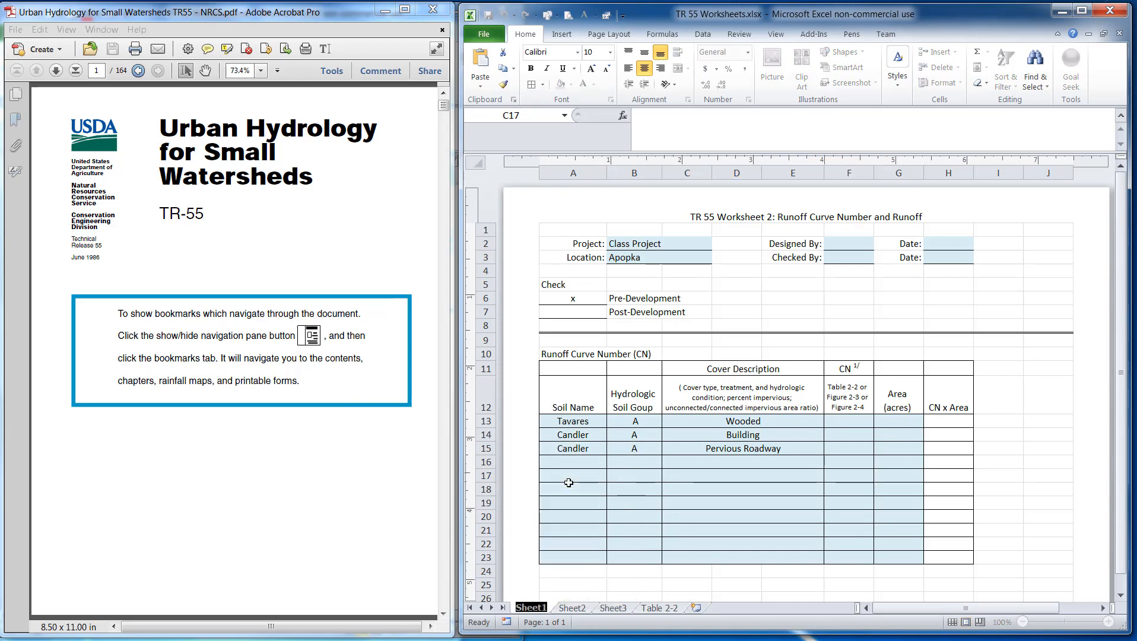
text(Runoff)
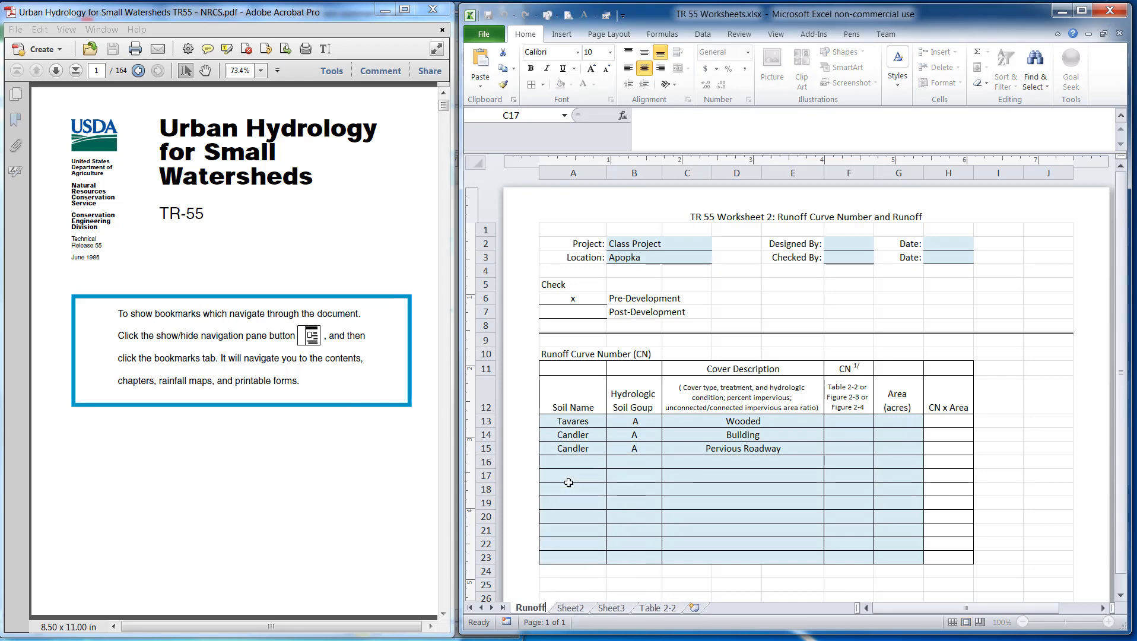
key(Return)
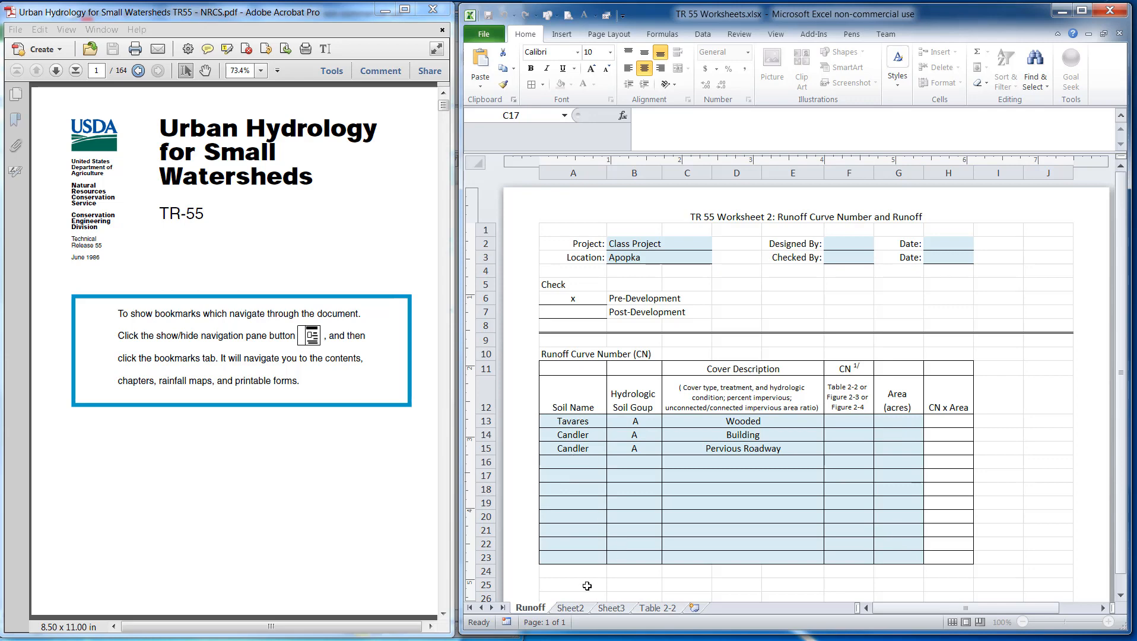
text(- CN)
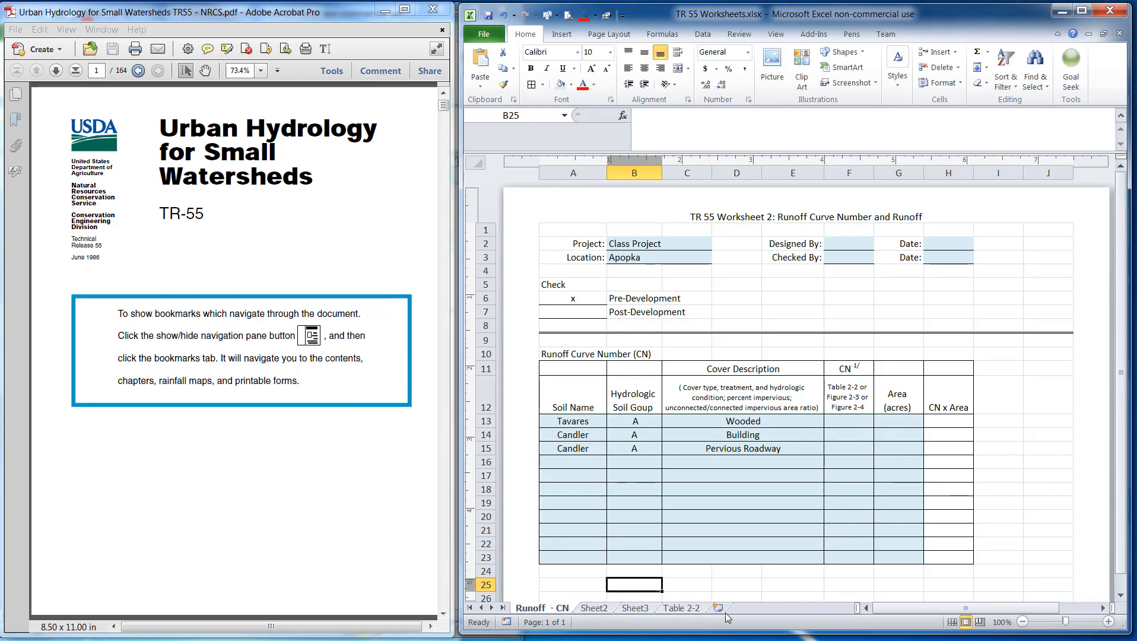
On the Table 2-2 sheet, insert a screen clipping of the PDF's Table 2-2a, runoff curve numbers for urban areas
click(694, 609)
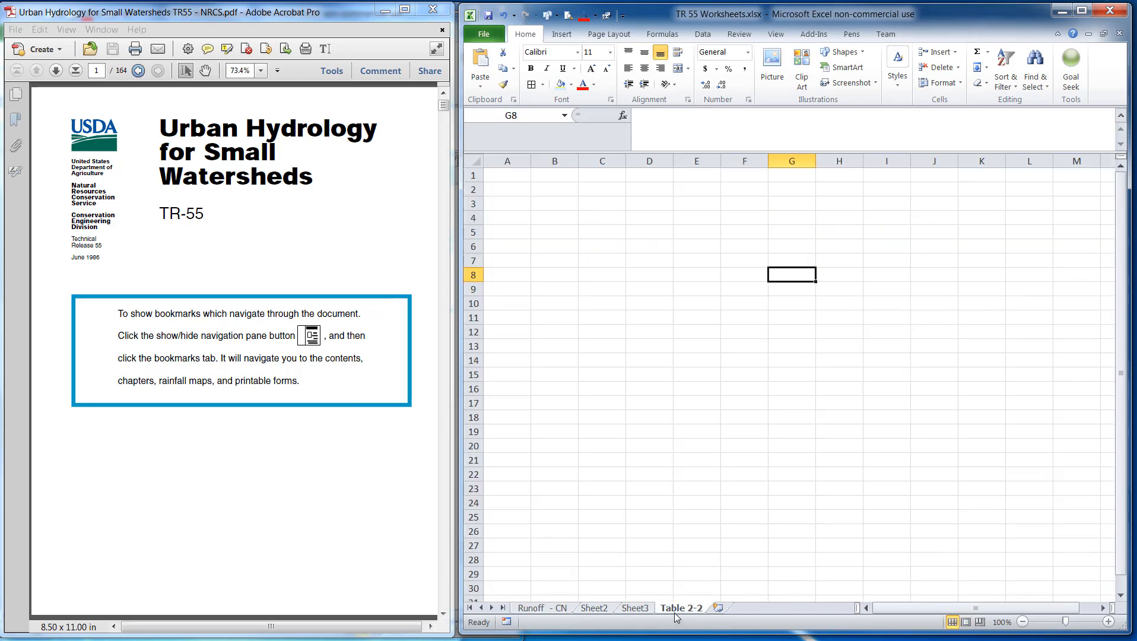
click(277, 486)
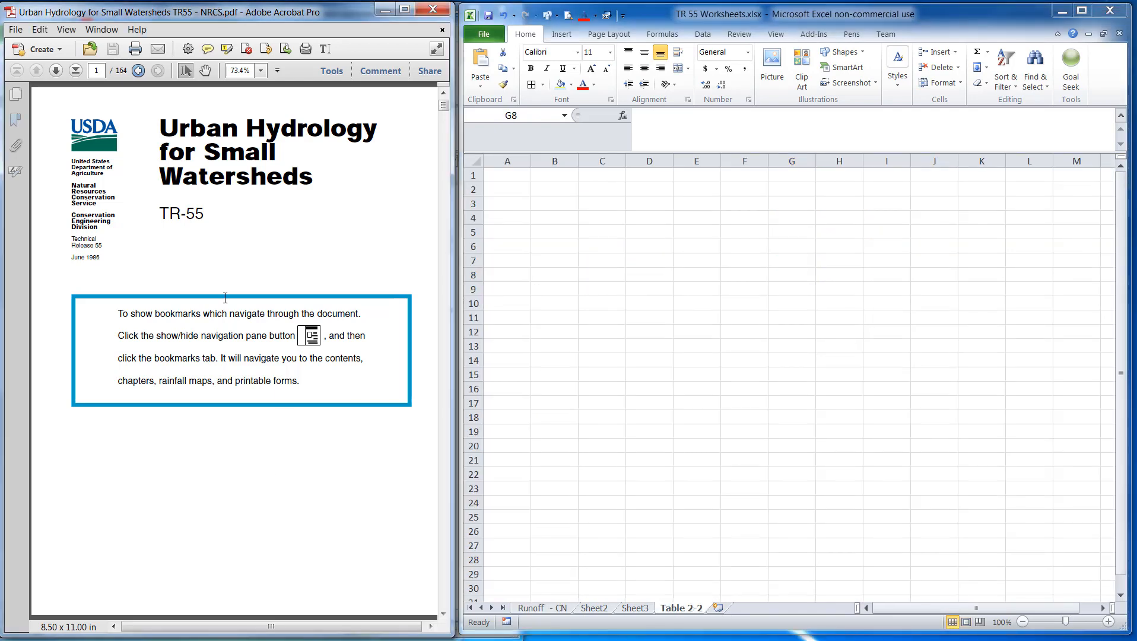
scroll(245, 354, down, 10)
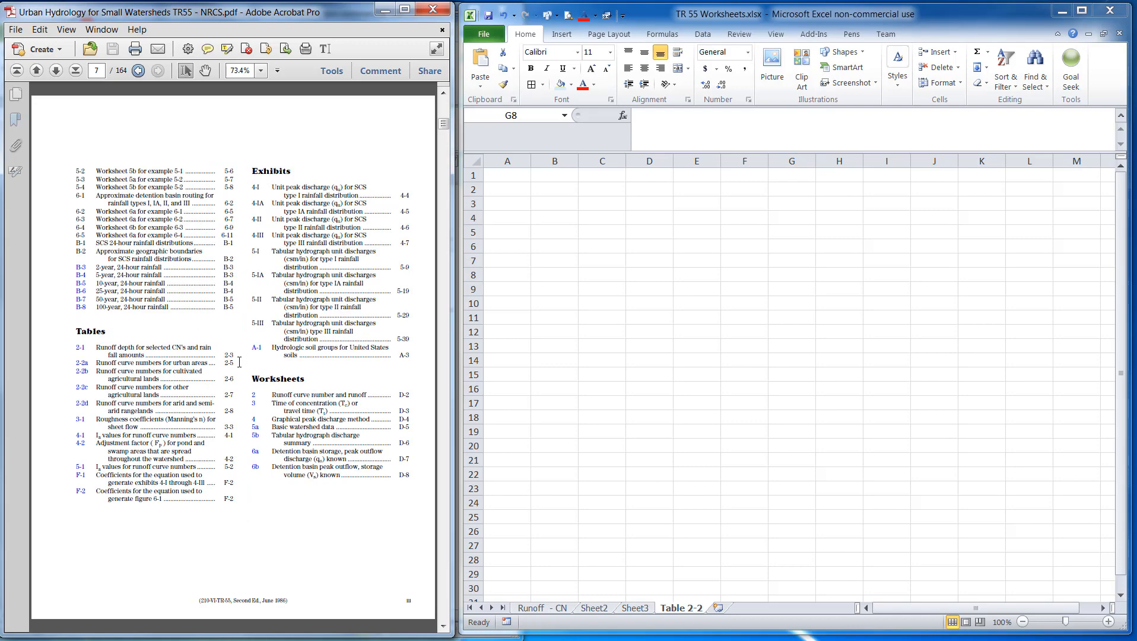
scroll(228, 249, up, 10)
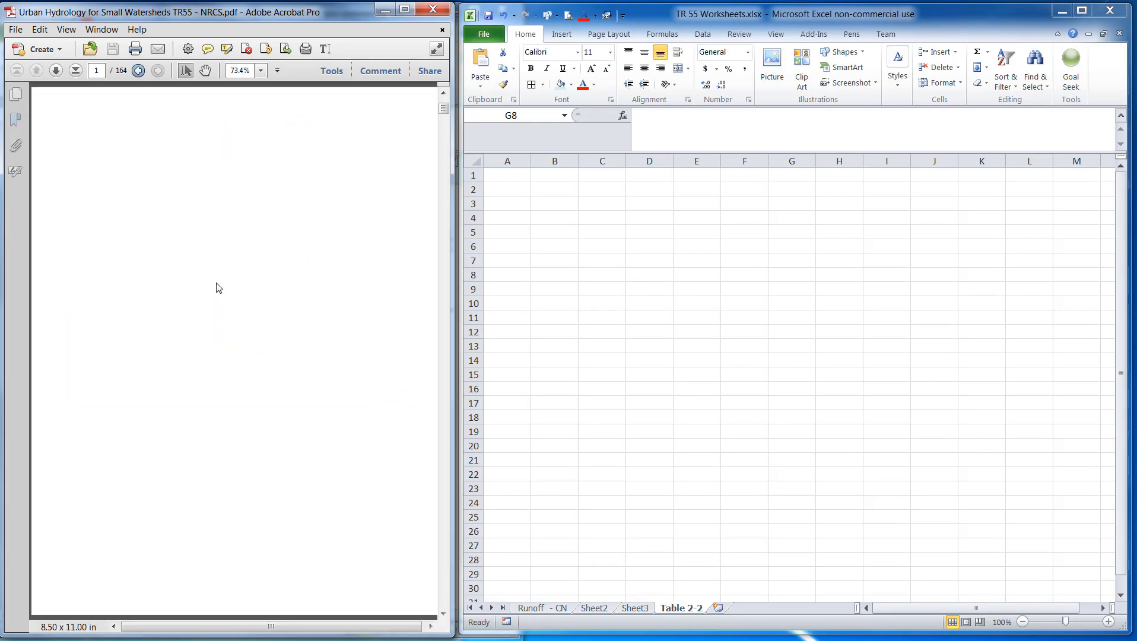
scroll(292, 246, down, 20)
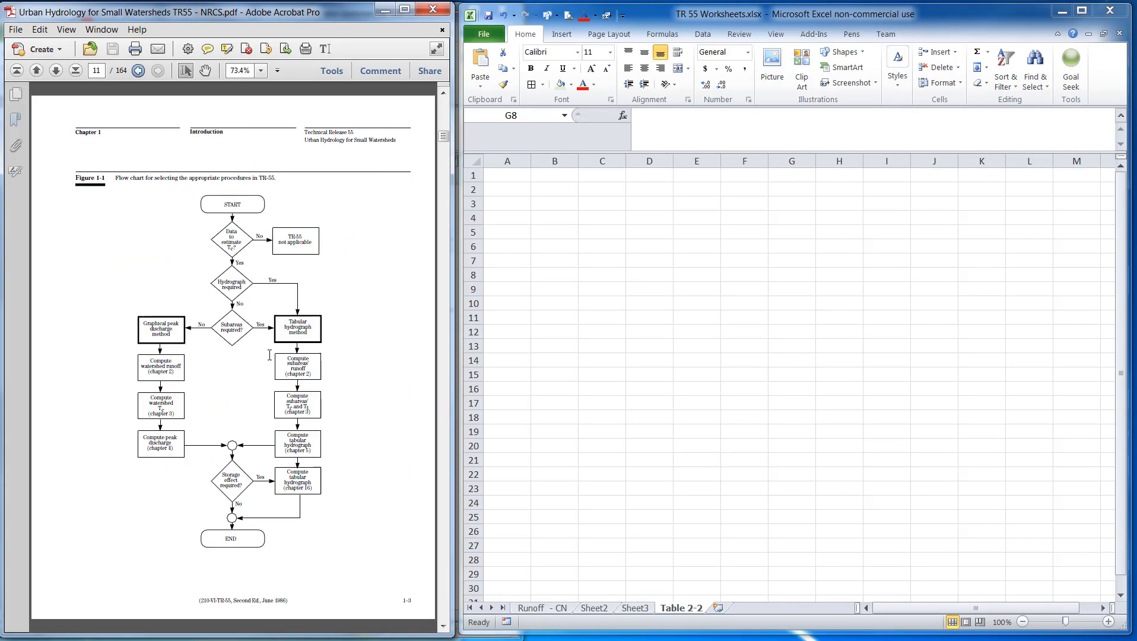
scroll(269, 348, up, 3)
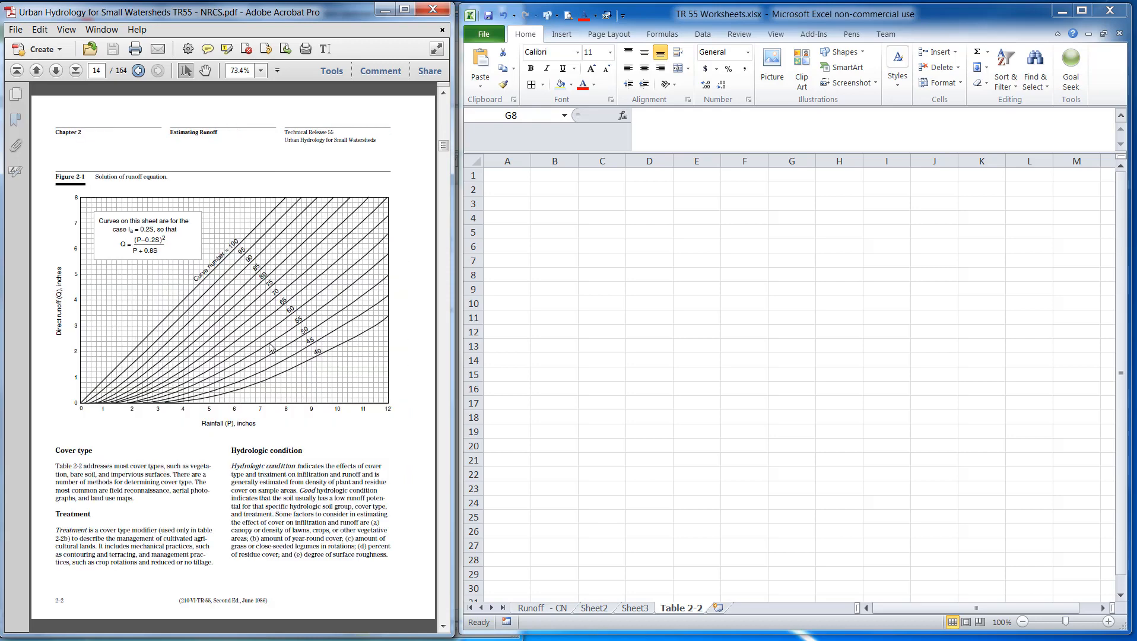
scroll(270, 347, up, 3)
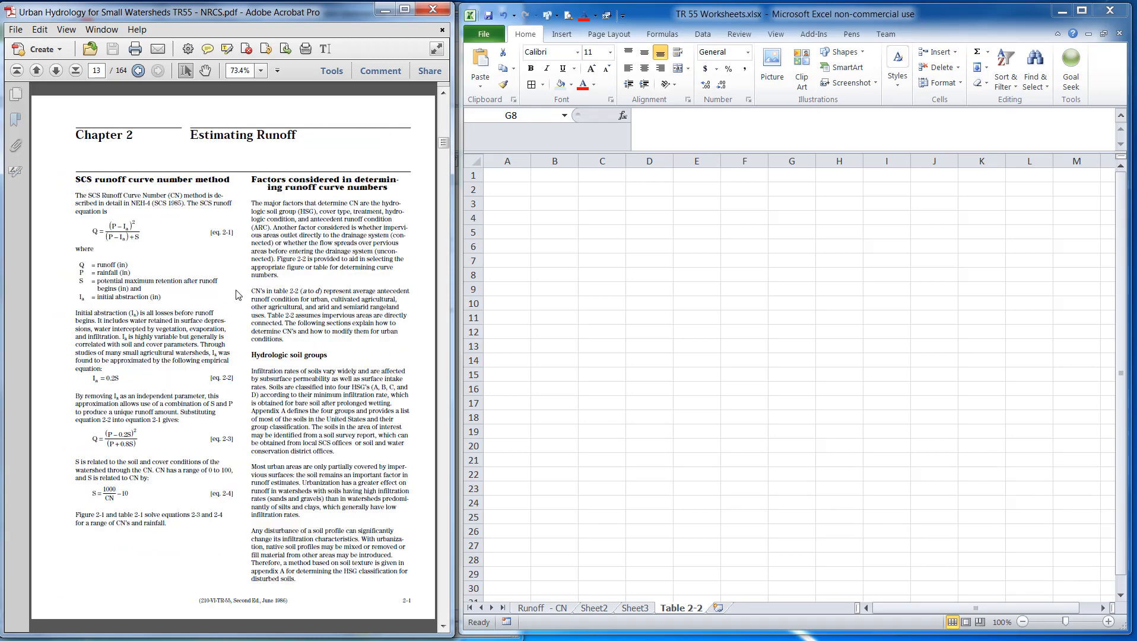
scroll(236, 294, down, 12)
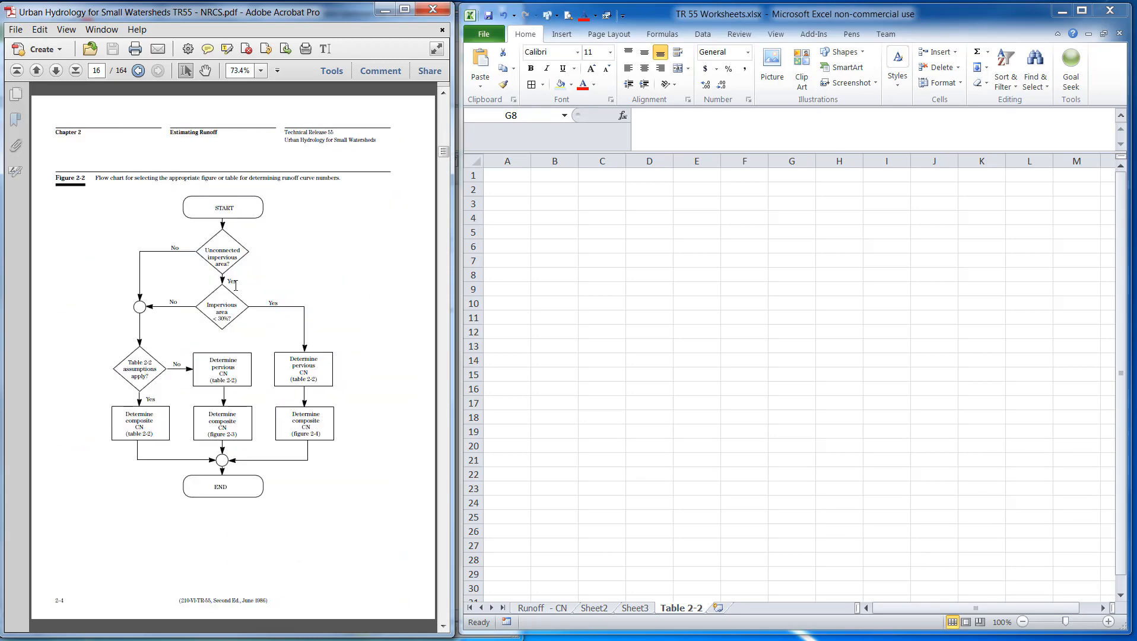
click(694, 254)
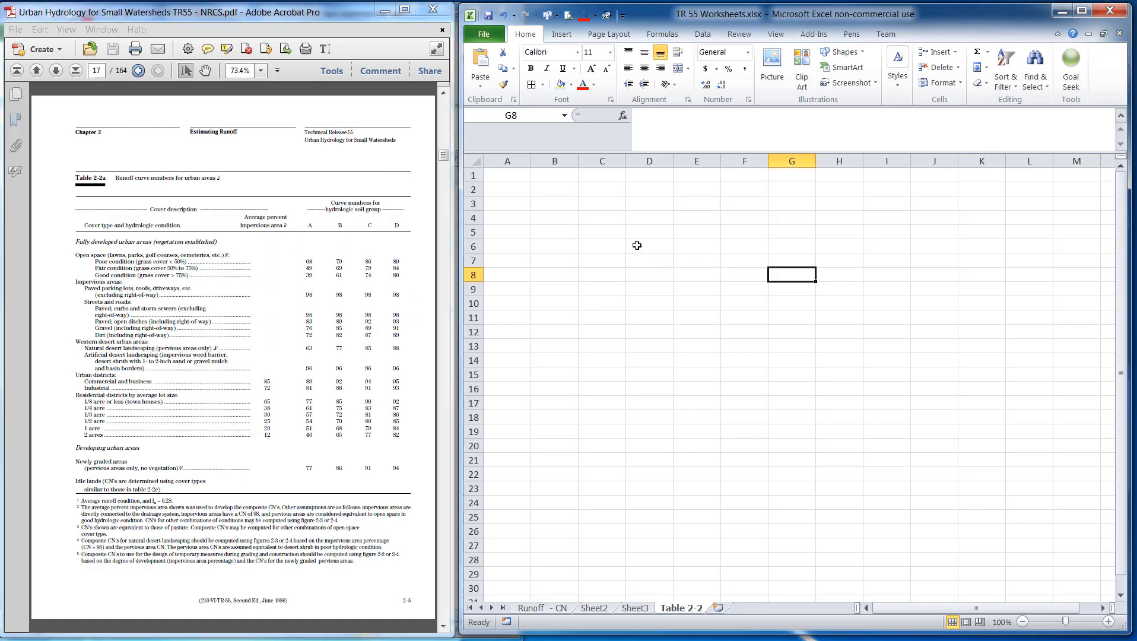
click(563, 36)
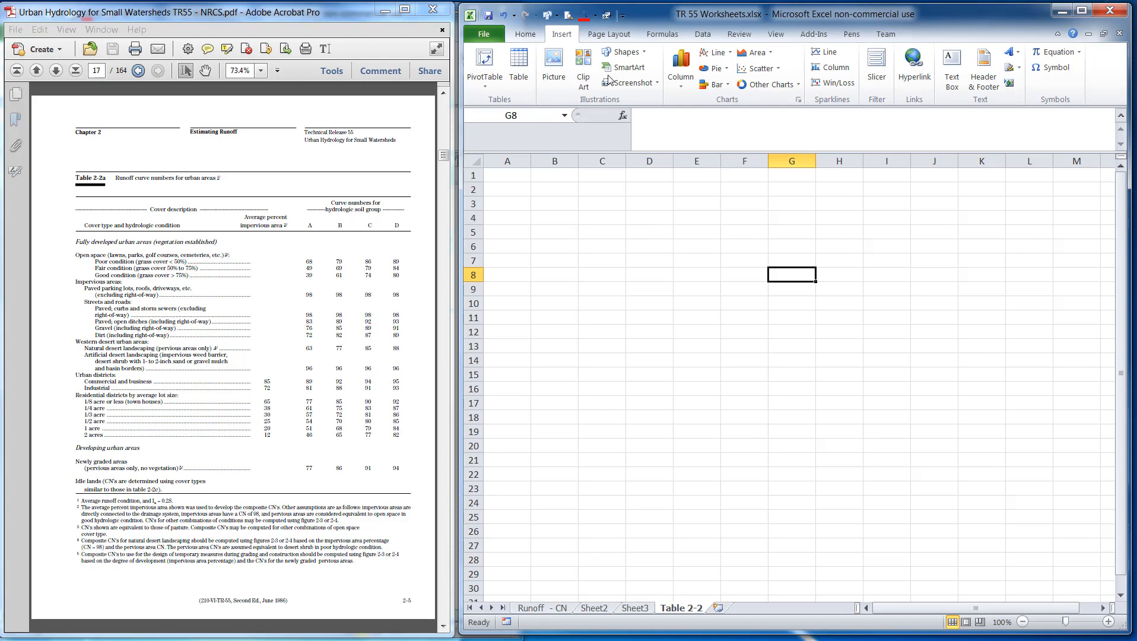
click(625, 87)
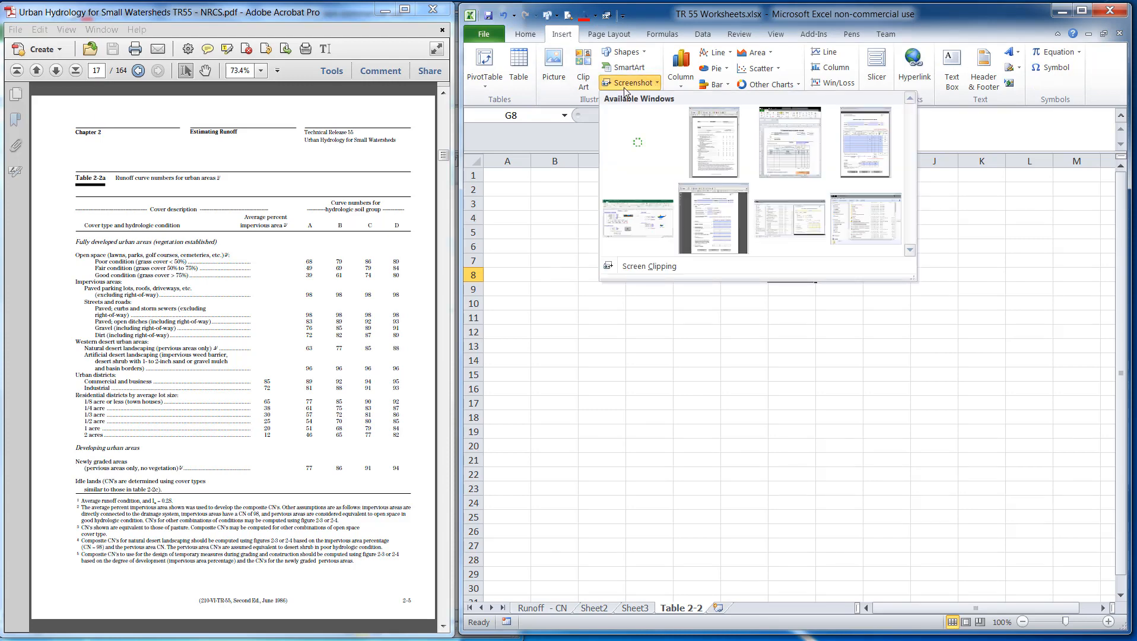
click(634, 268)
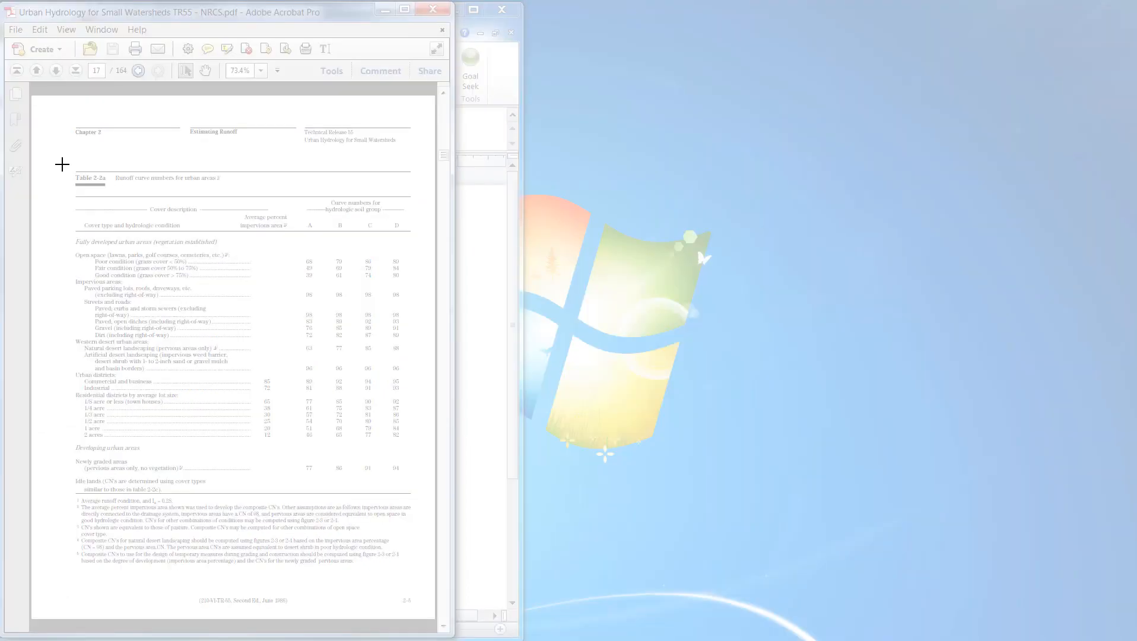
drag(62, 164, 417, 571)
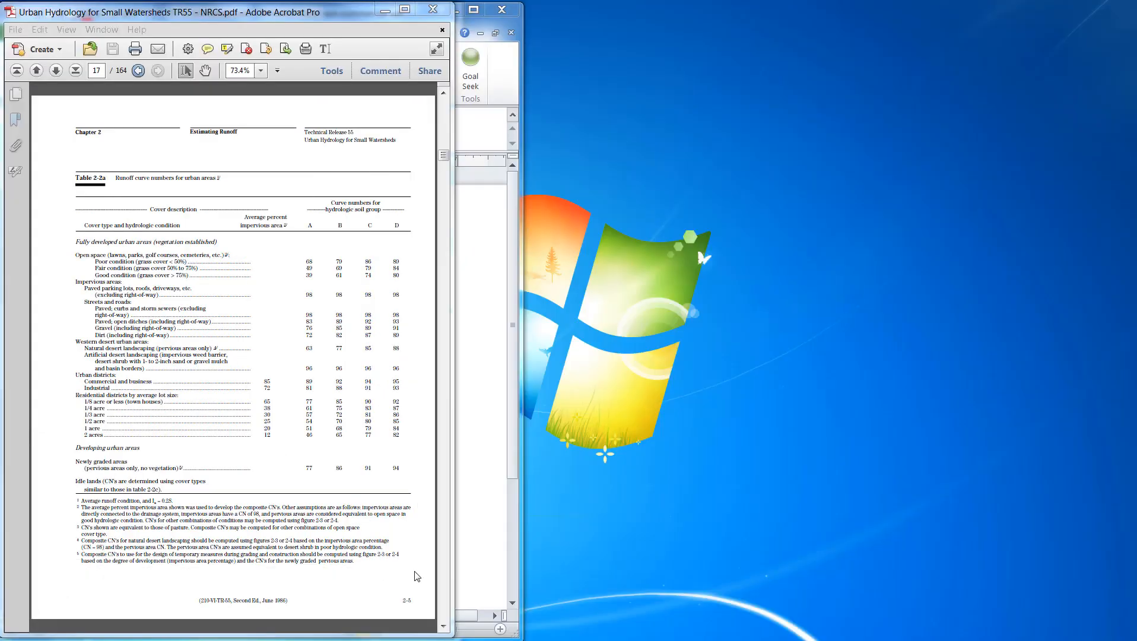
drag(540, 235, 540, 235)
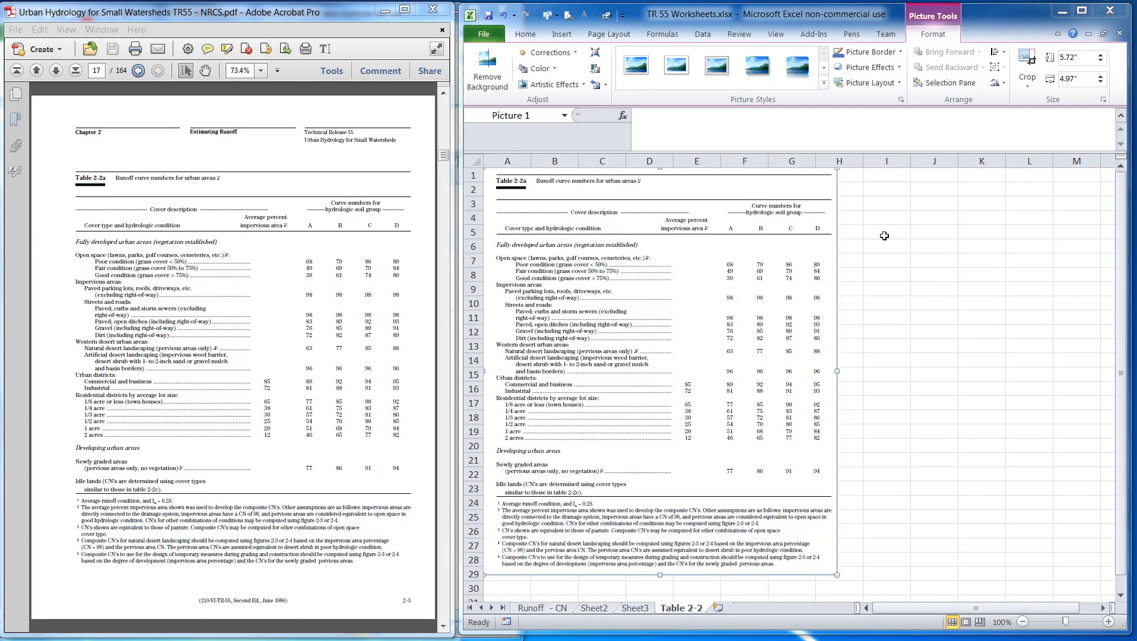
click(885, 233)
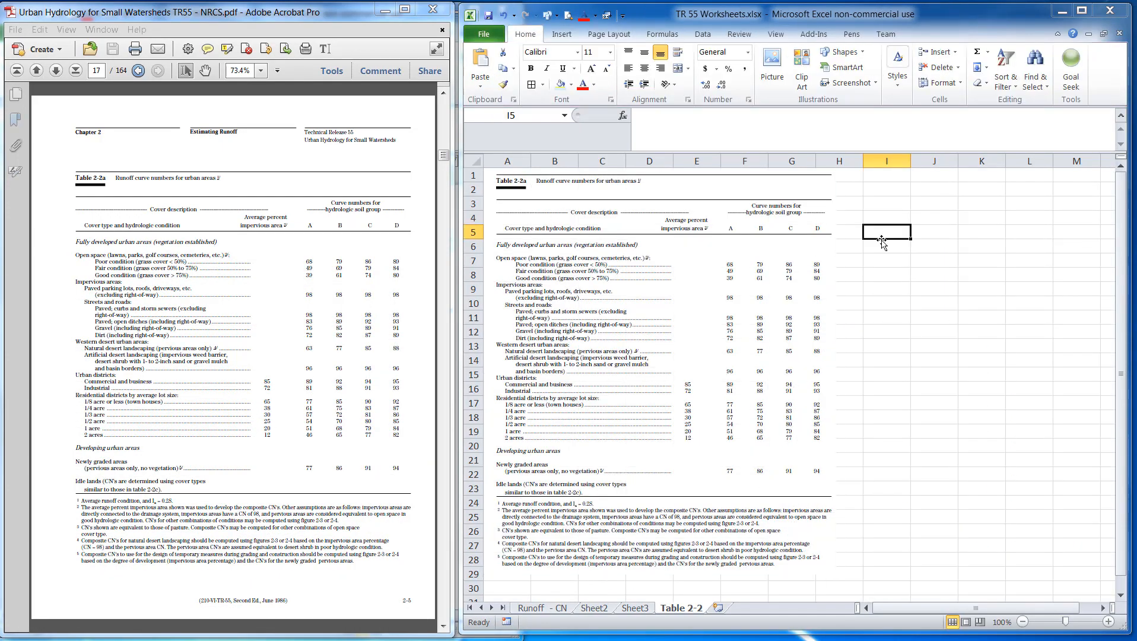
Insert a screen clipping of the PDF's Table 2-2b for cultivated agricultural lands and place it beside Table 2-2a
click(338, 540)
scroll(327, 535, down, 3)
click(956, 305)
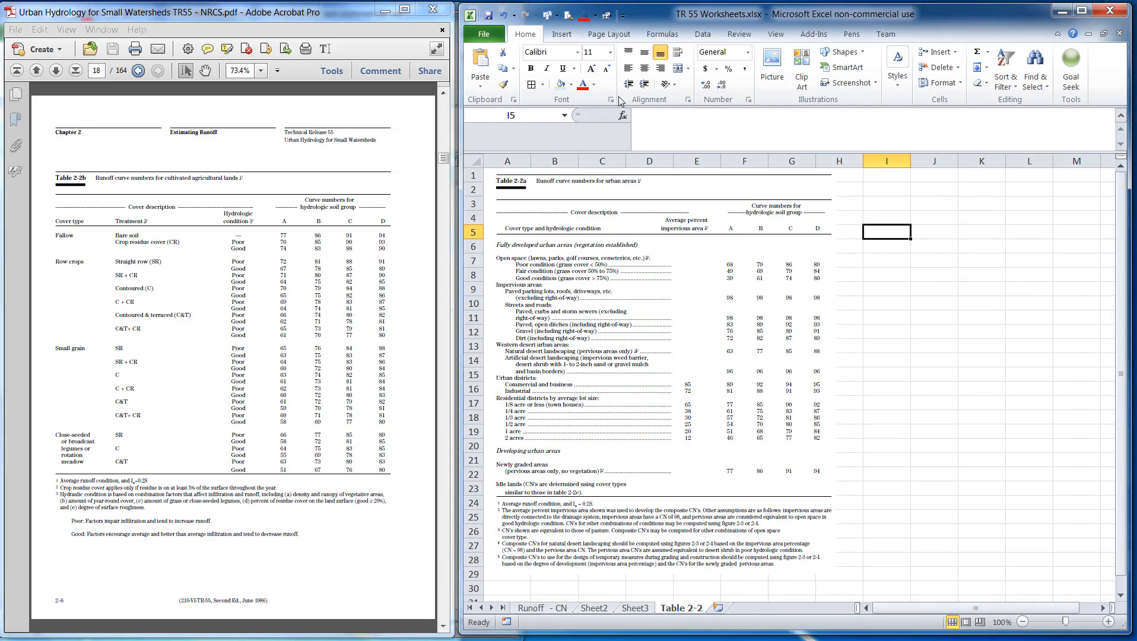
click(606, 16)
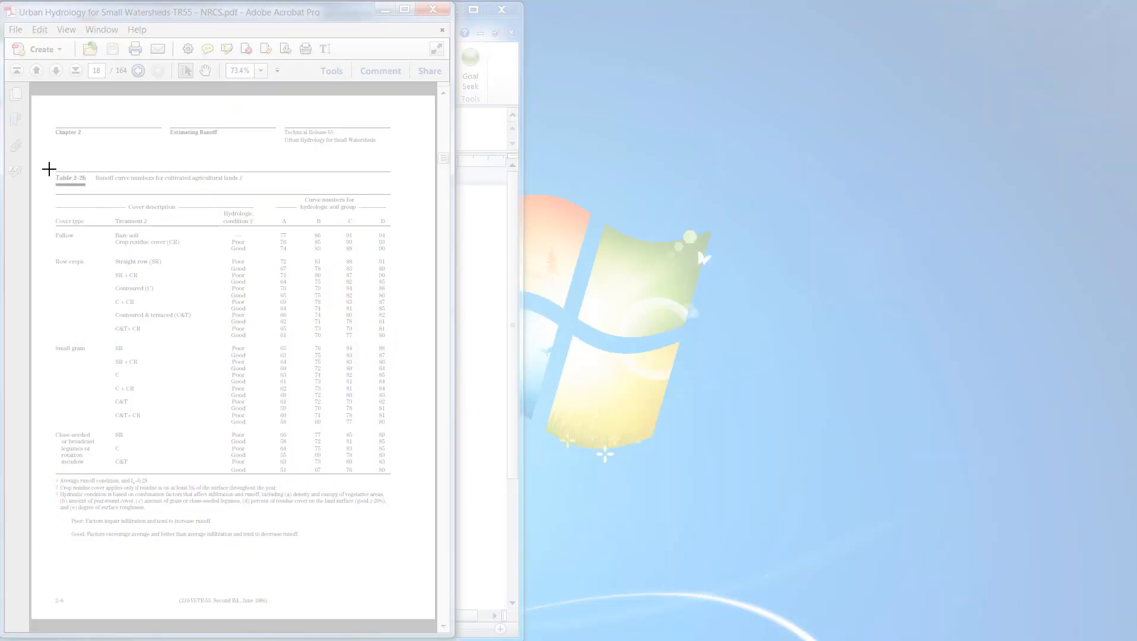
drag(49, 169, 396, 543)
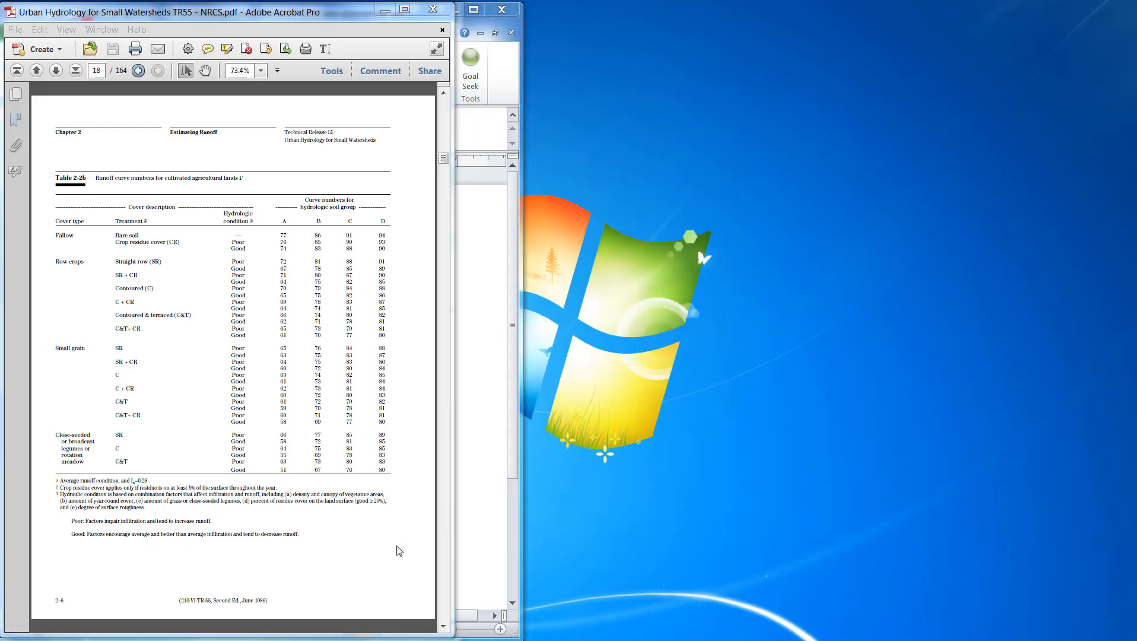
drag(935, 336, 919, 274)
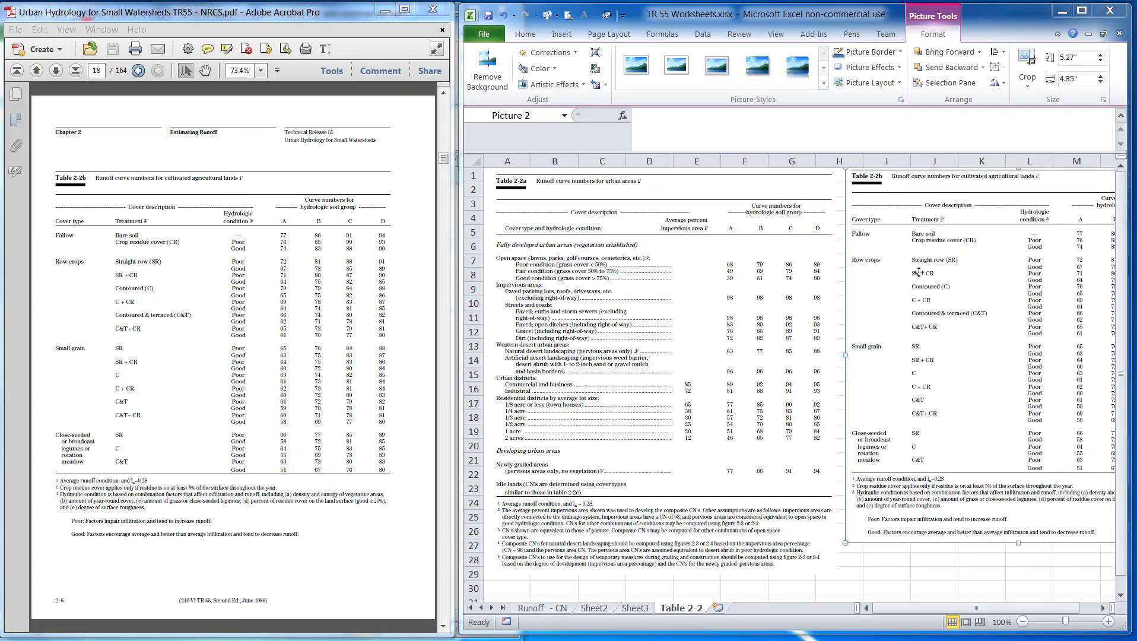
click(521, 594)
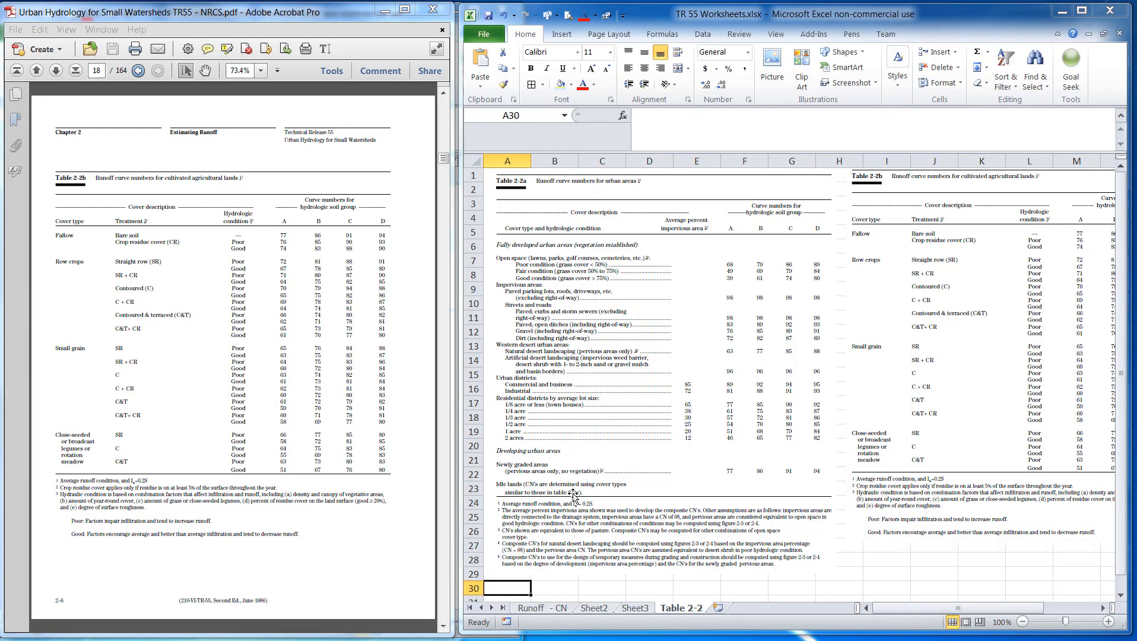
scroll(572, 497, down, 1)
click(561, 33)
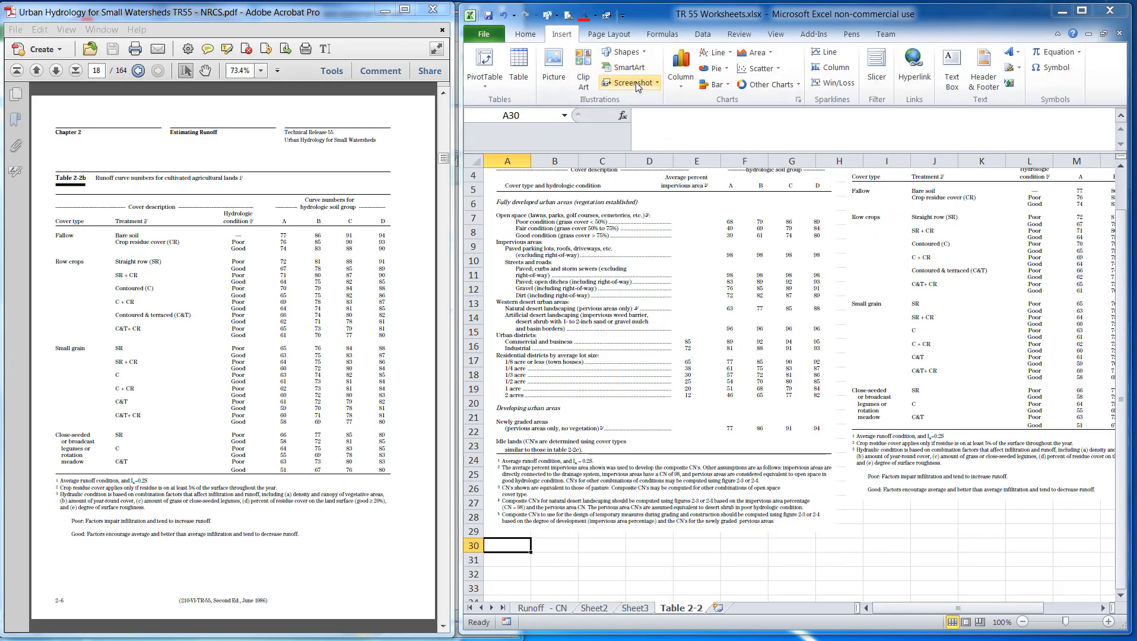
click(633, 82)
click(648, 266)
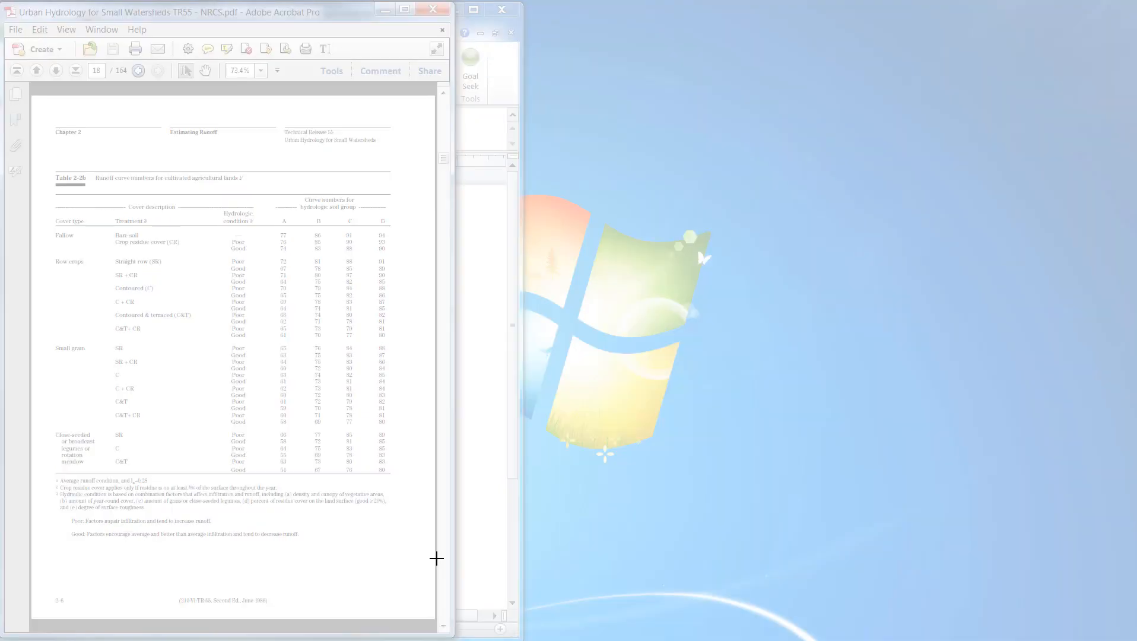
key(Escape)
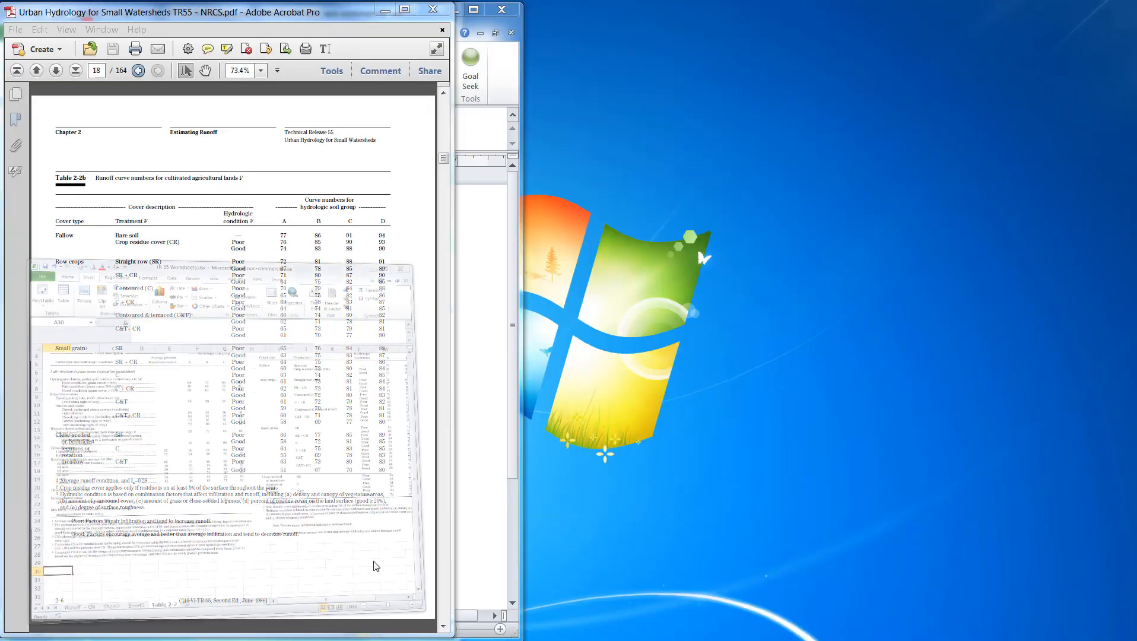
On the Table 2-2 sheet, insert a screen clipping of the PDF's Table 2-2c for other agricultural lands below Table 2-2a
scroll(340, 562, down, 1)
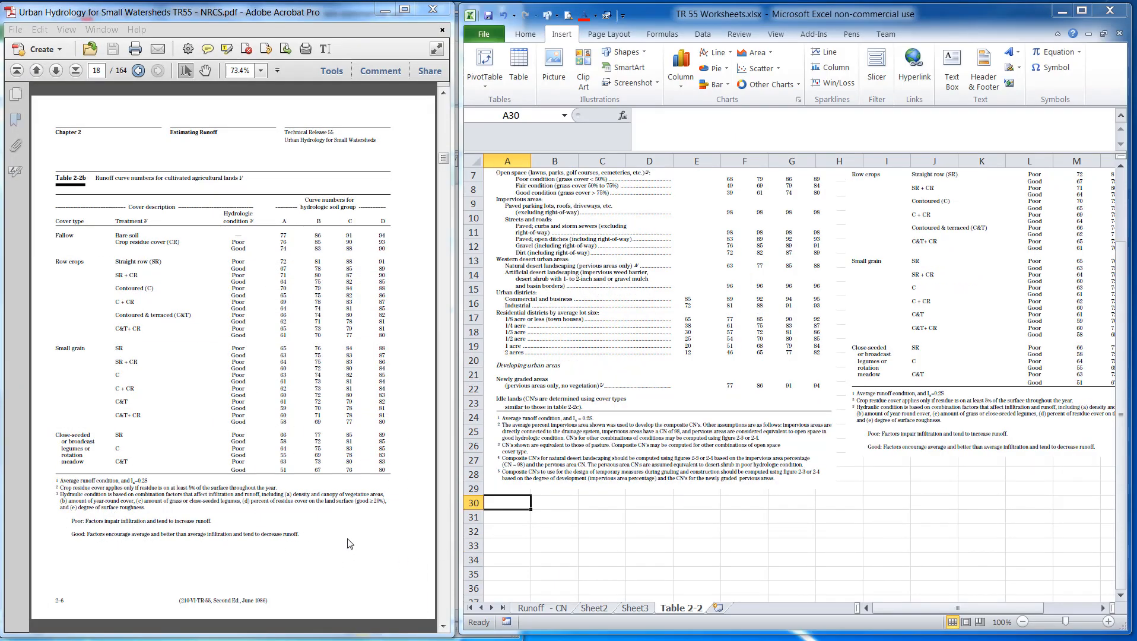
click(350, 543)
scroll(350, 543, down, 1)
click(533, 524)
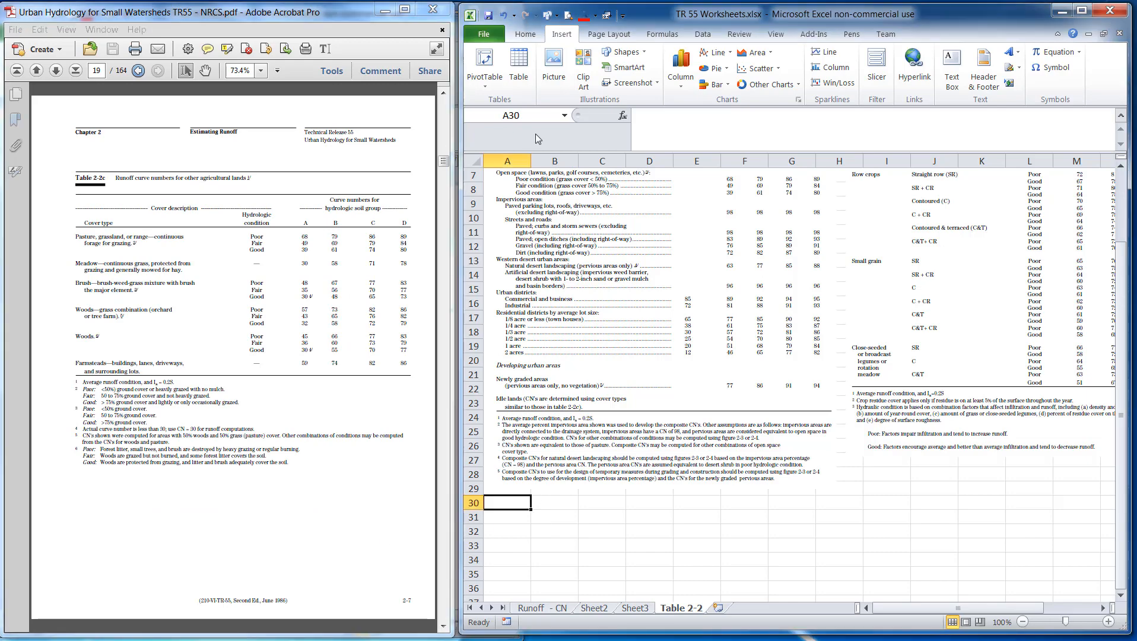
click(628, 82)
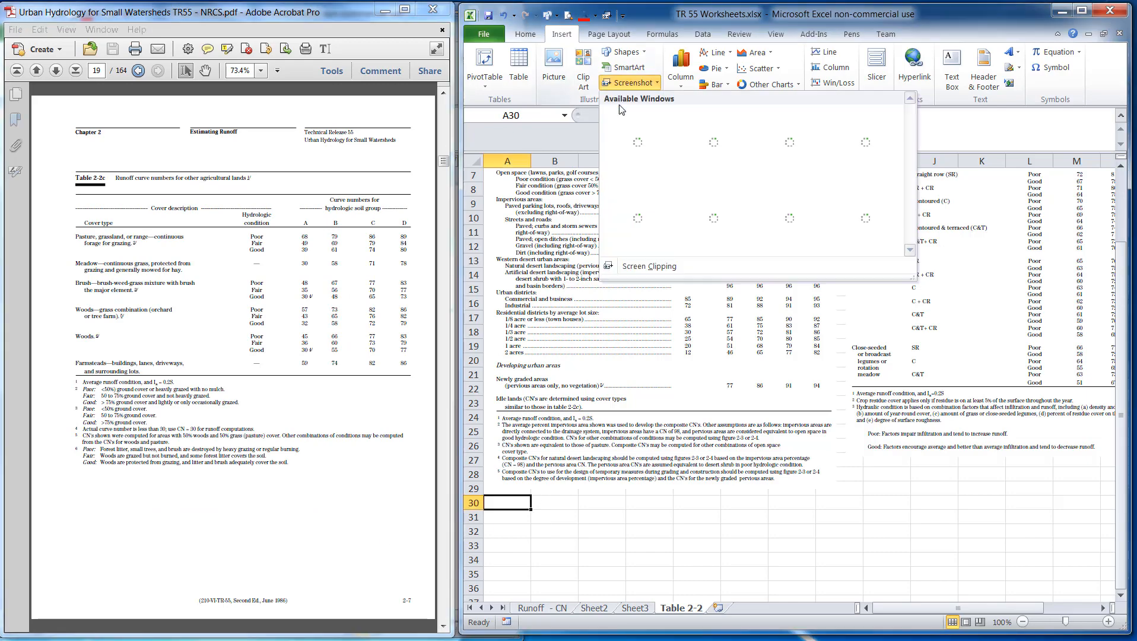
click(648, 266)
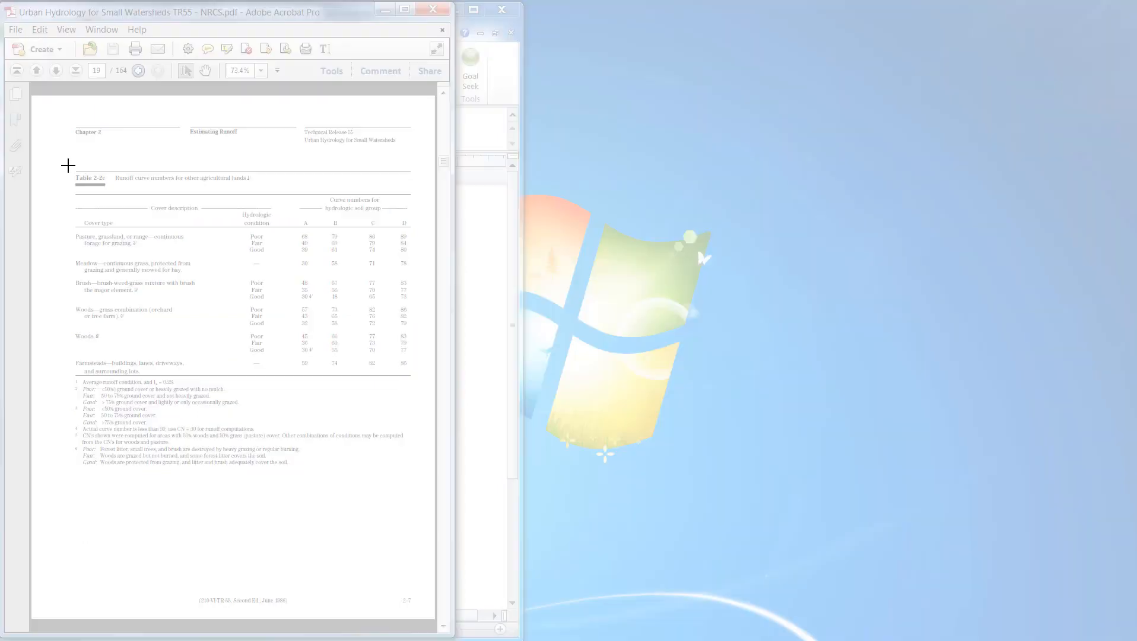
drag(67, 165, 423, 472)
click(914, 528)
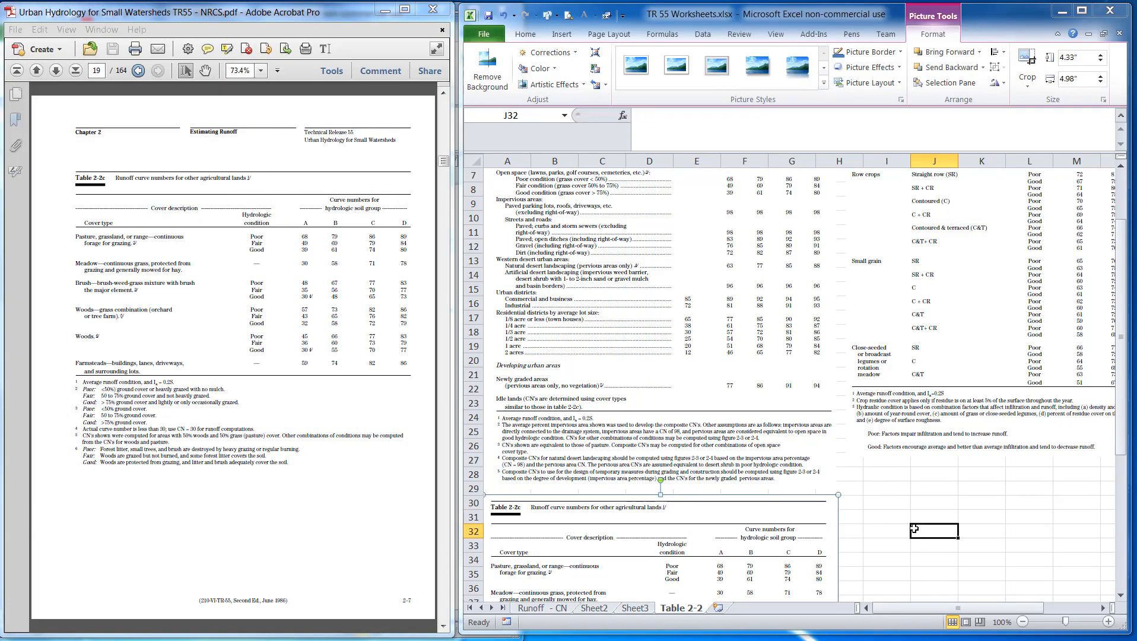
scroll(612, 320, up, 2)
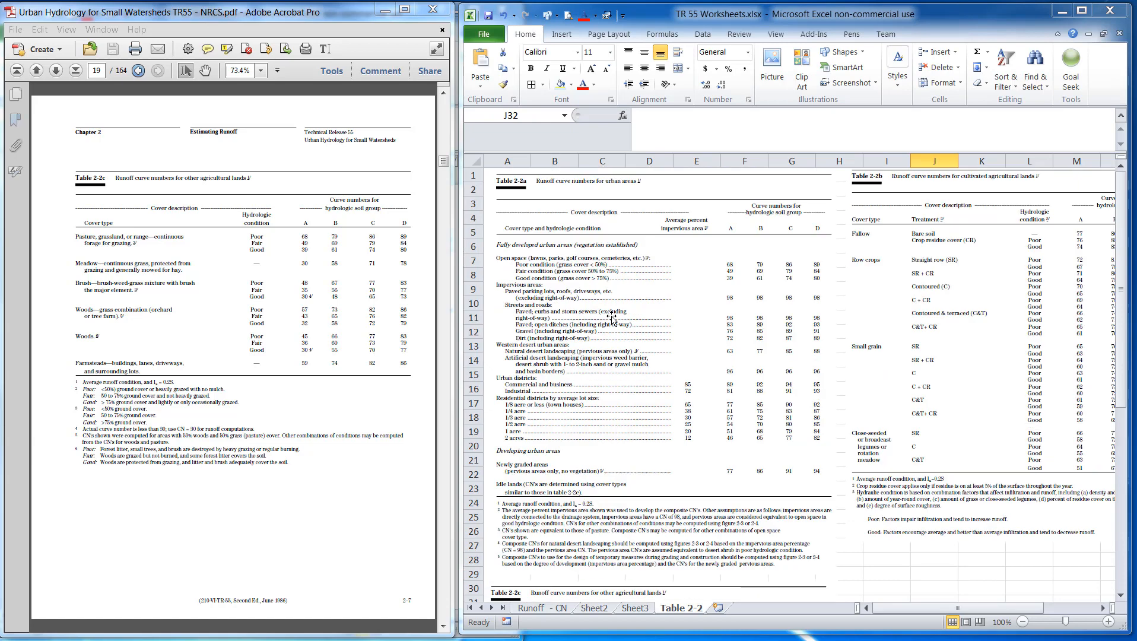
click(593, 36)
click(567, 37)
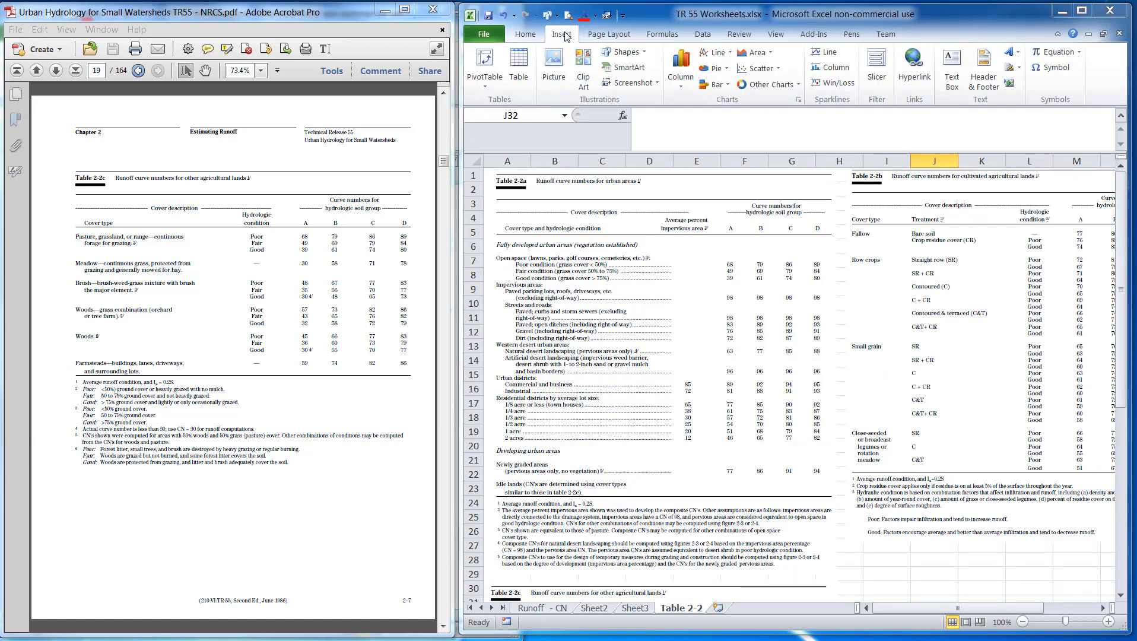
click(553, 62)
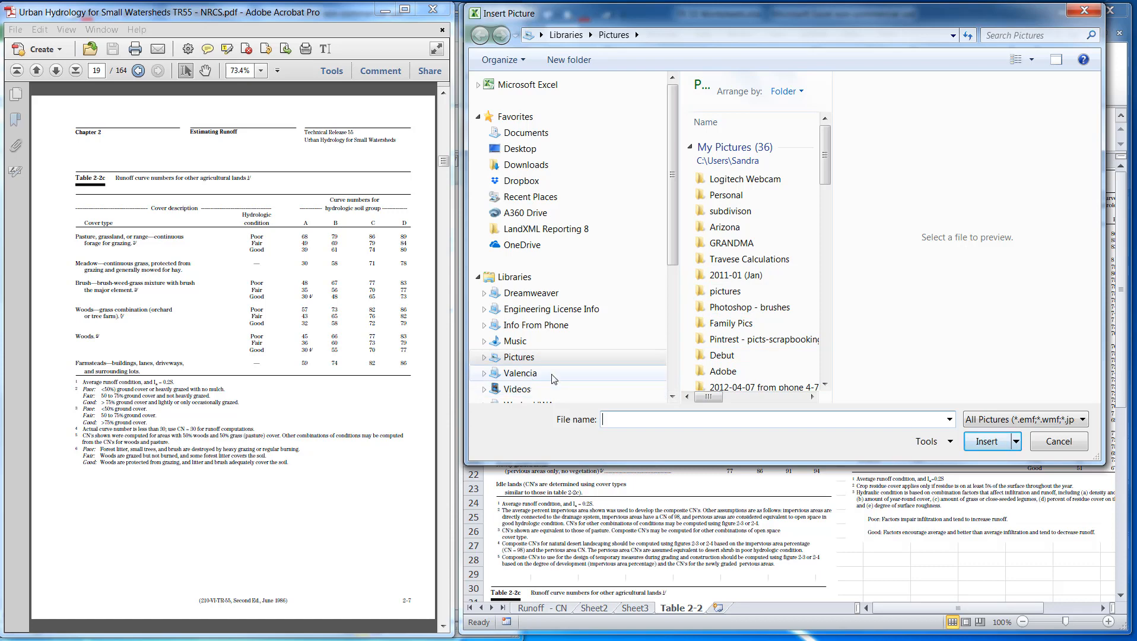
click(673, 384)
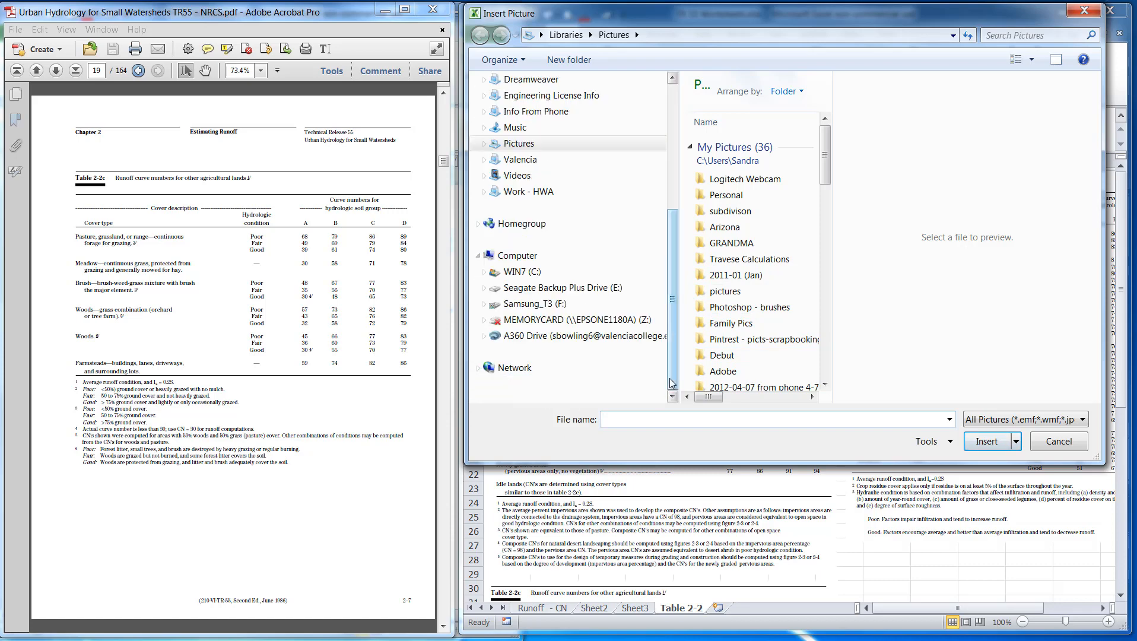
click(538, 307)
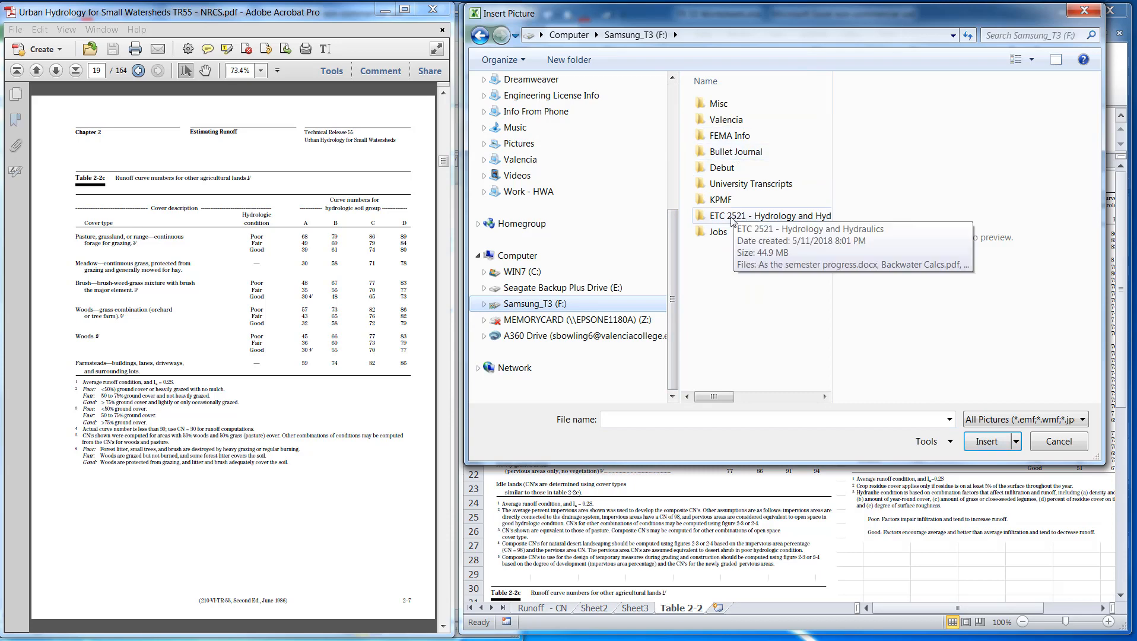
double_click(723, 125)
click(739, 217)
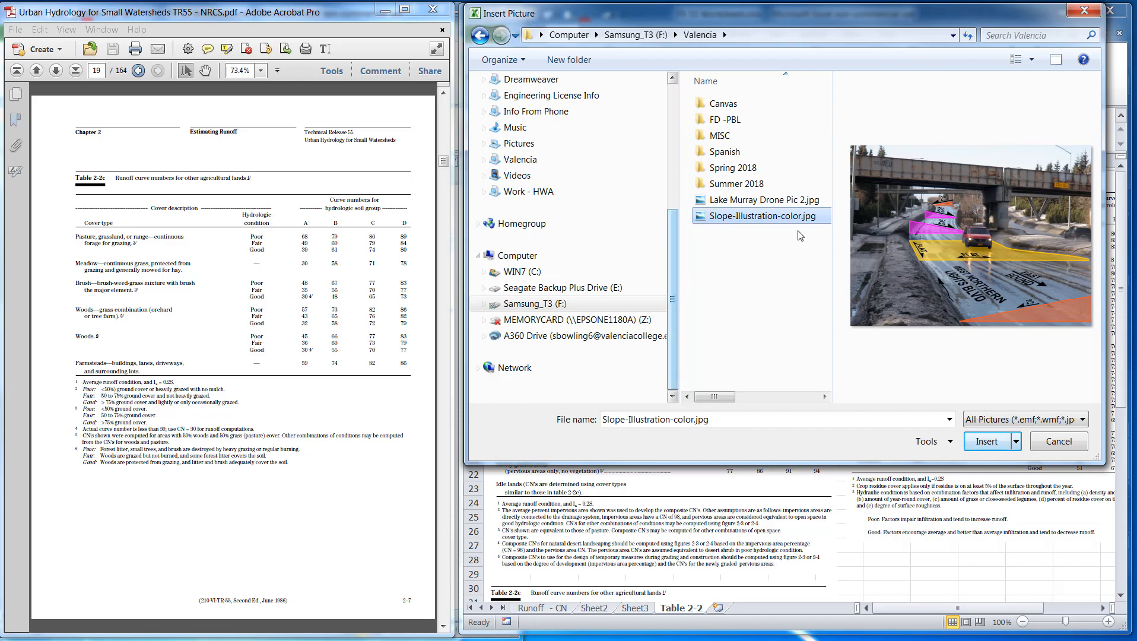
click(985, 441)
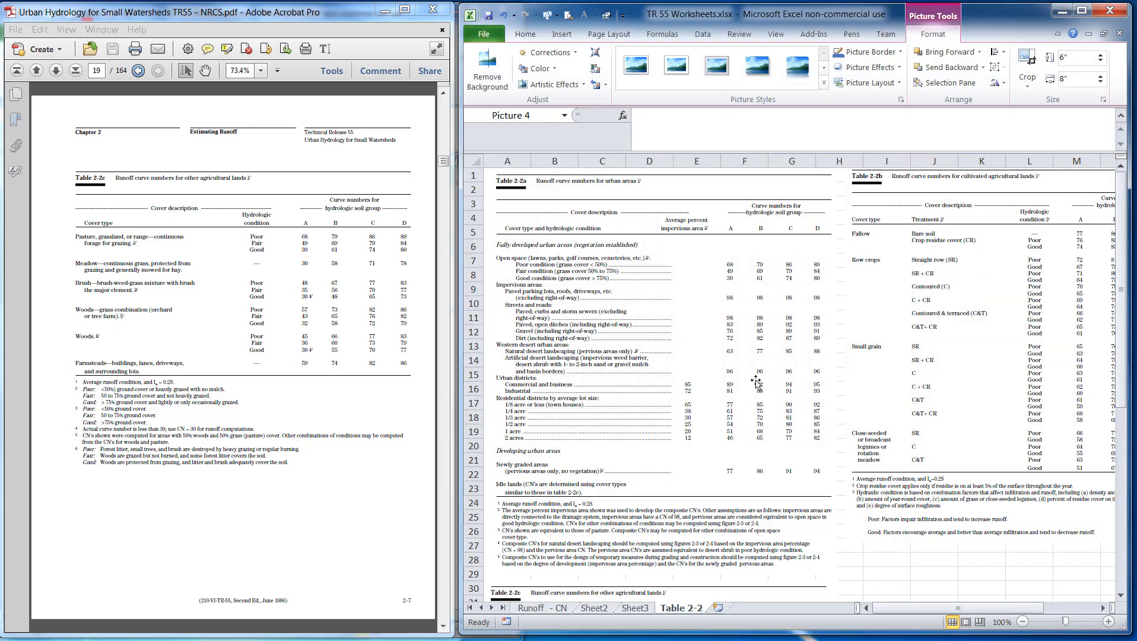
scroll(743, 407, down, 3)
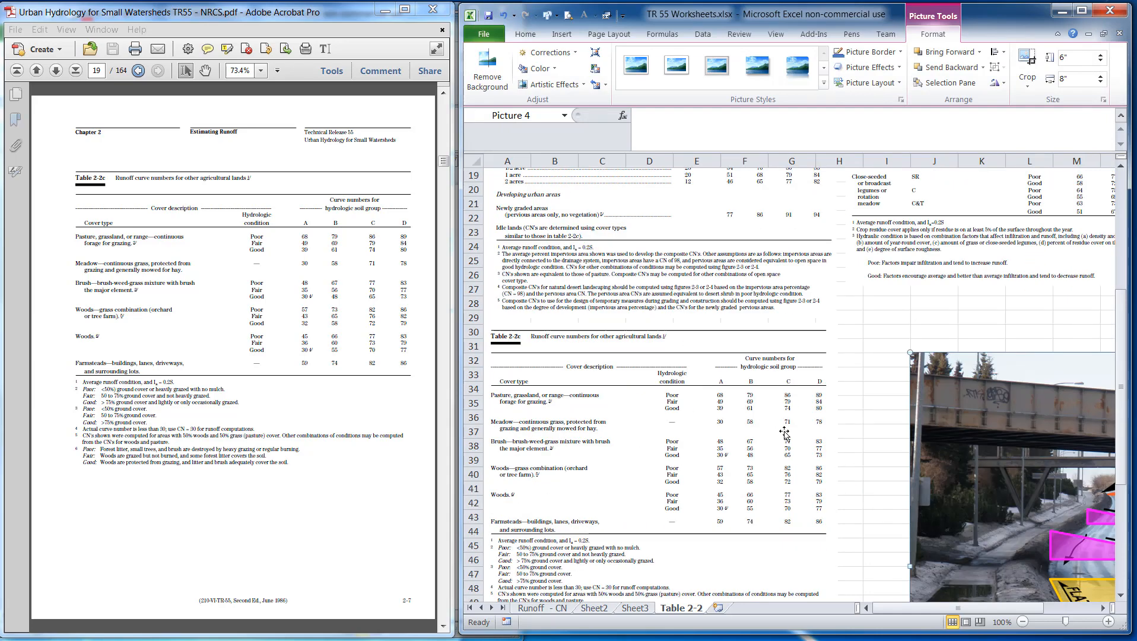
ctrl+scroll(695, 426, down, 5)
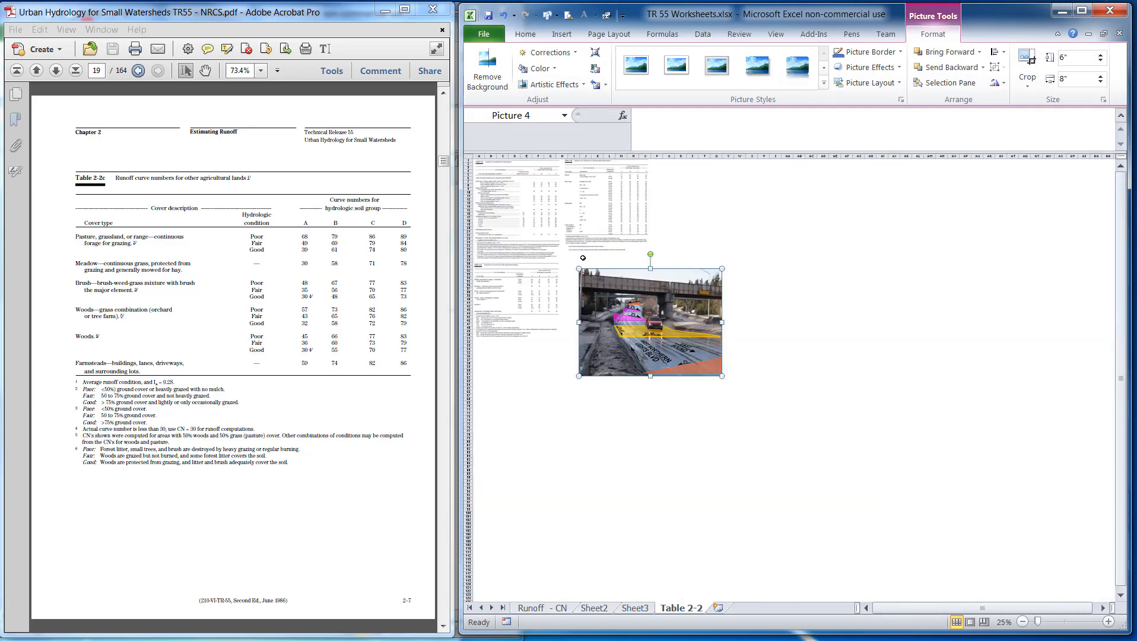
click(512, 208)
click(505, 293)
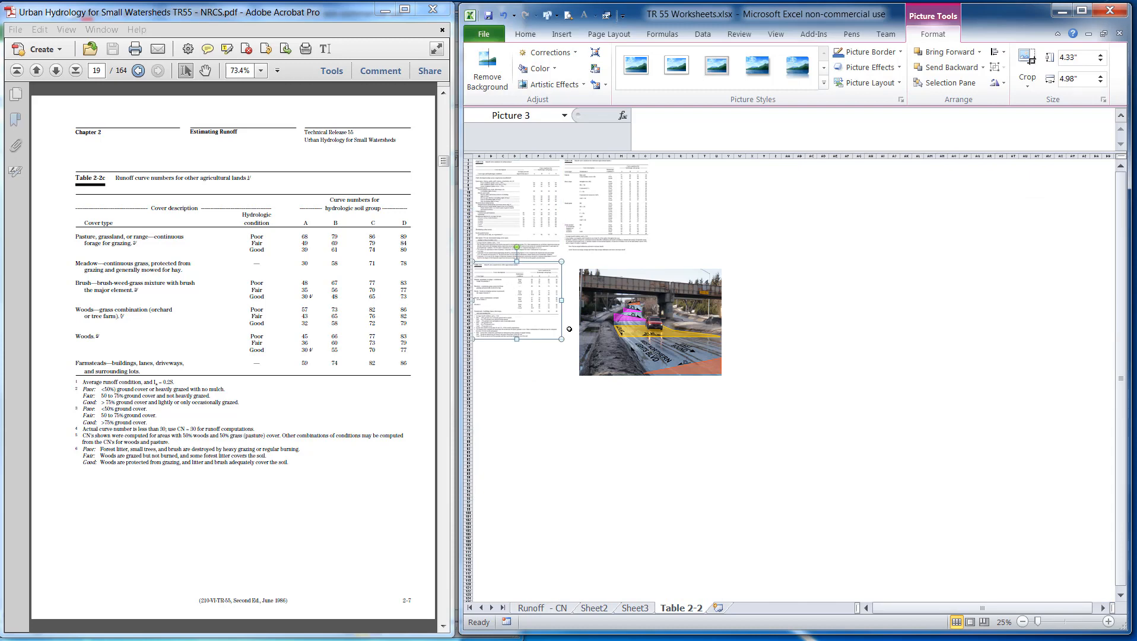
drag(632, 317, 624, 303)
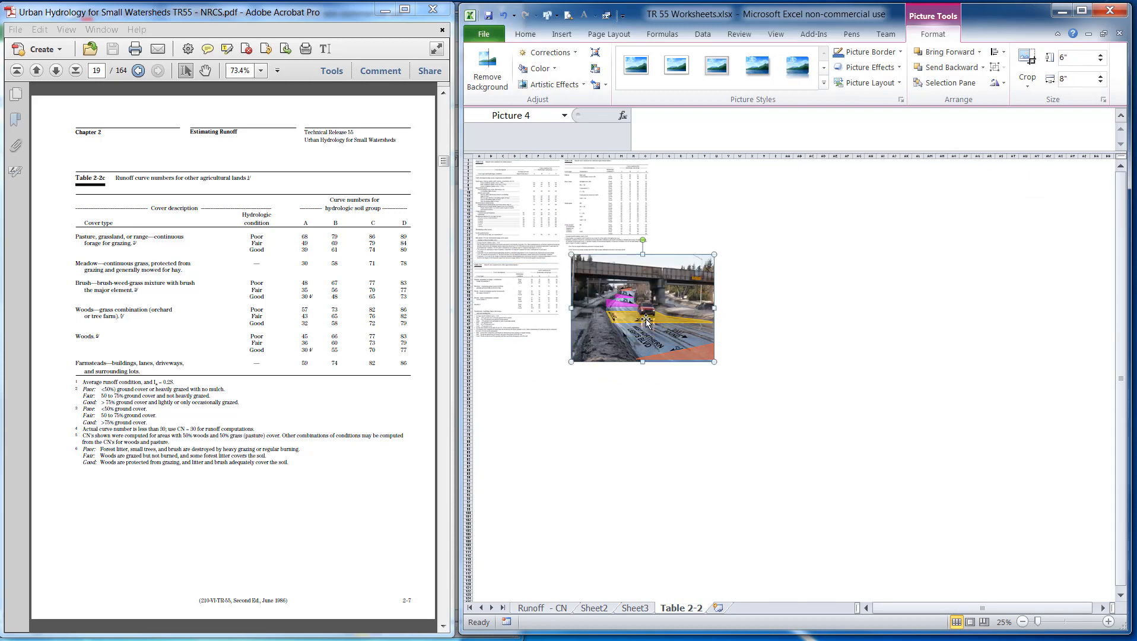
drag(712, 361, 682, 338)
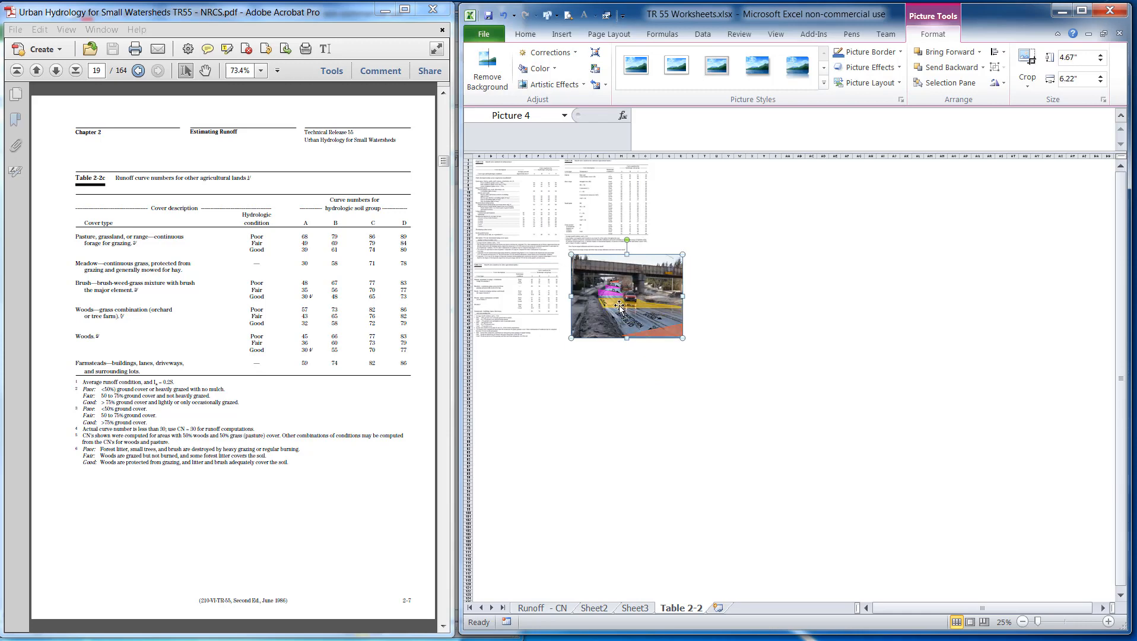
ctrl+scroll(558, 294, up, 5)
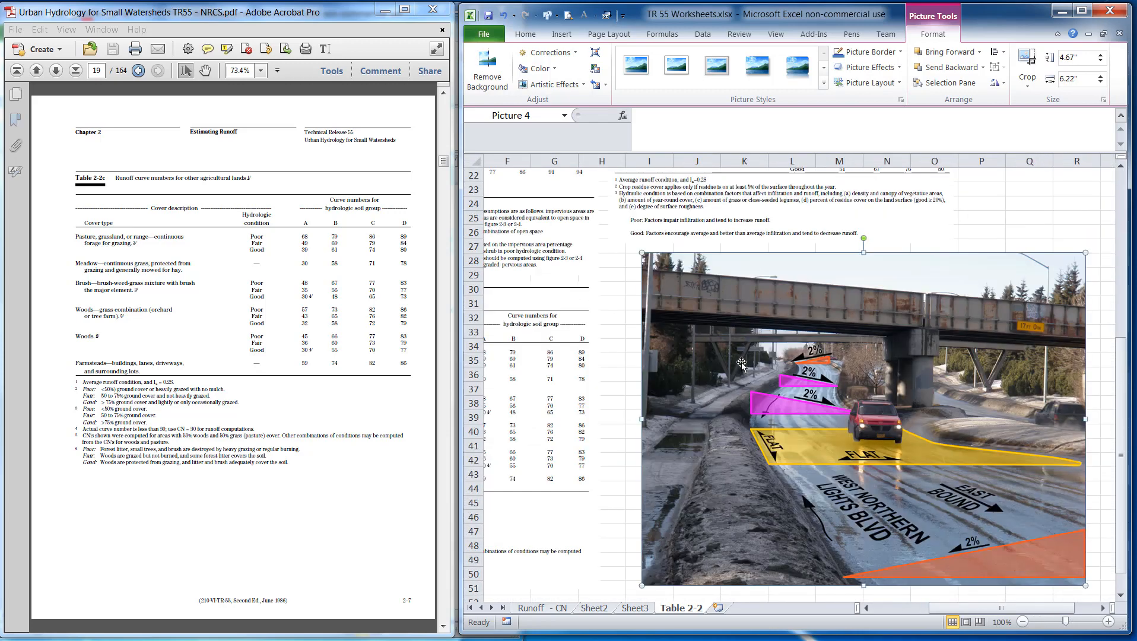
key(Delete)
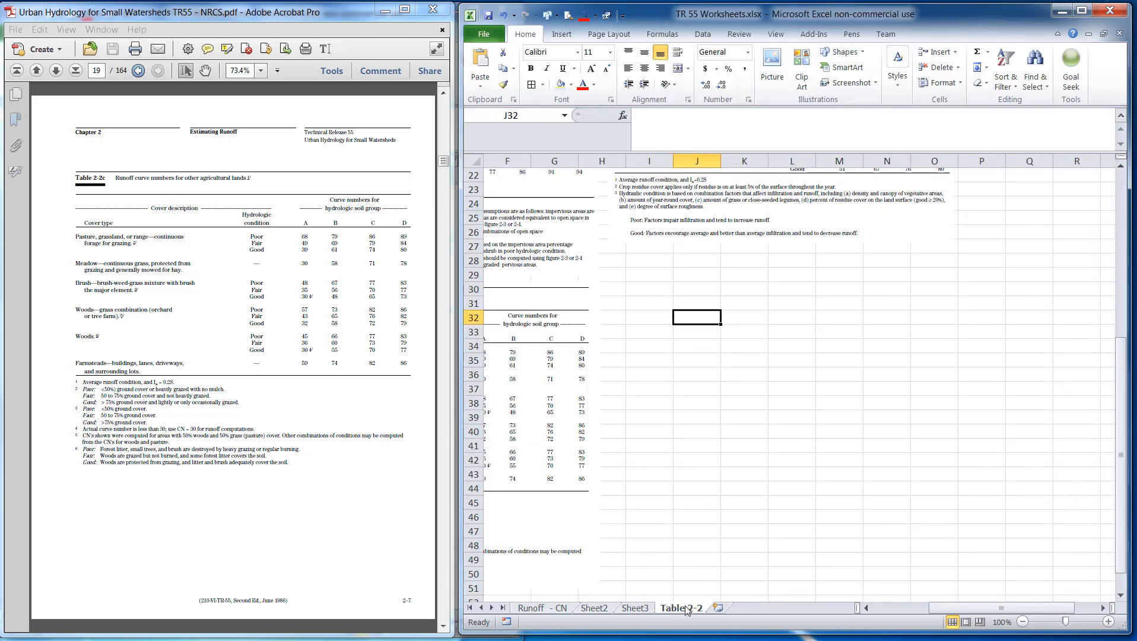
Insert a screen clipping of the PDF's Table 2-2d for arid and semiarid rangelands and place it beside Table 2-2c
click(211, 520)
scroll(208, 506, down, 2)
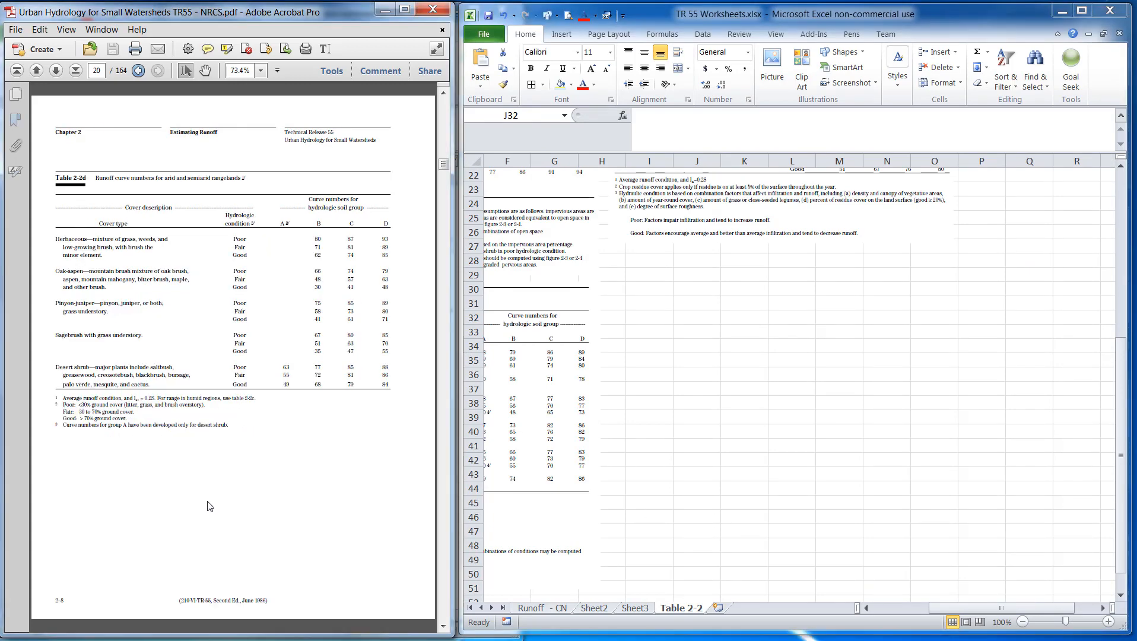
key(alt+Tab)
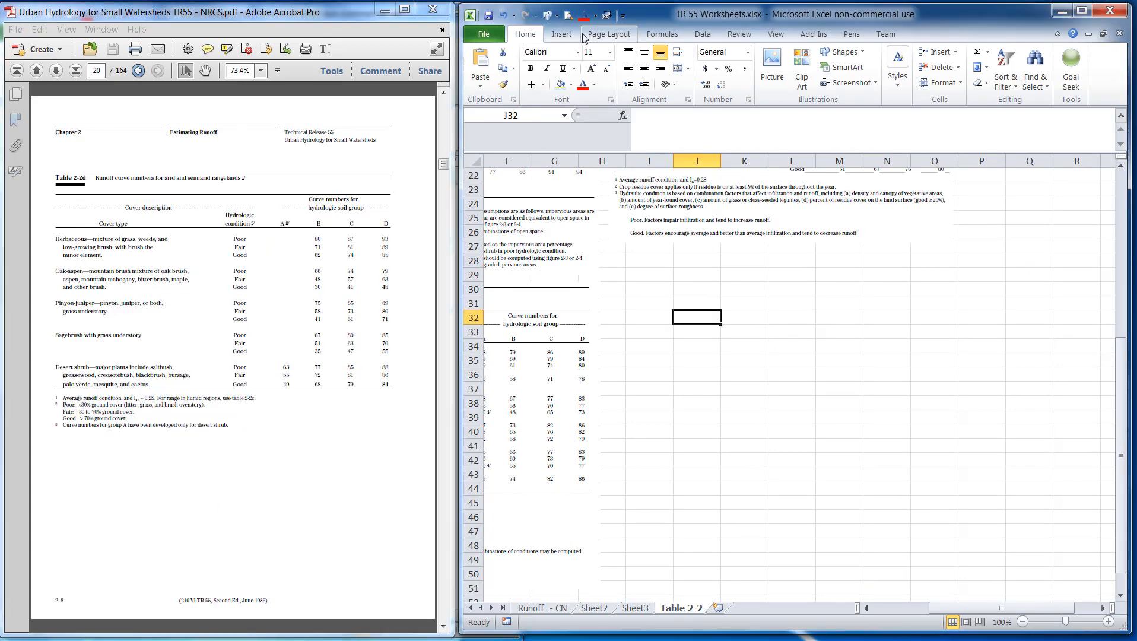
click(562, 36)
click(621, 84)
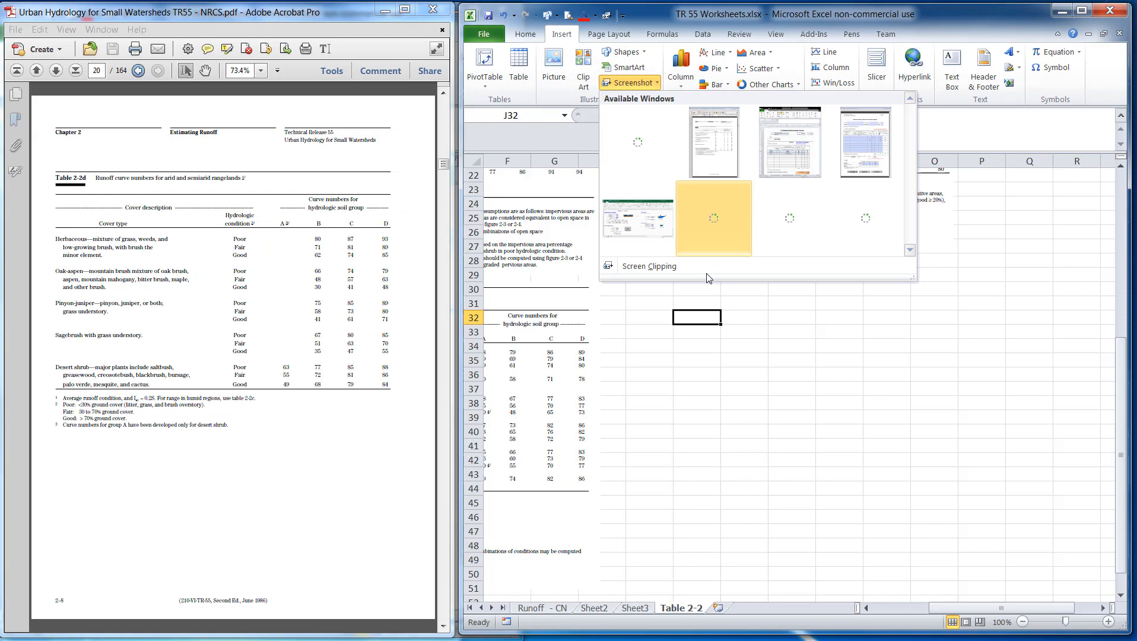
click(660, 265)
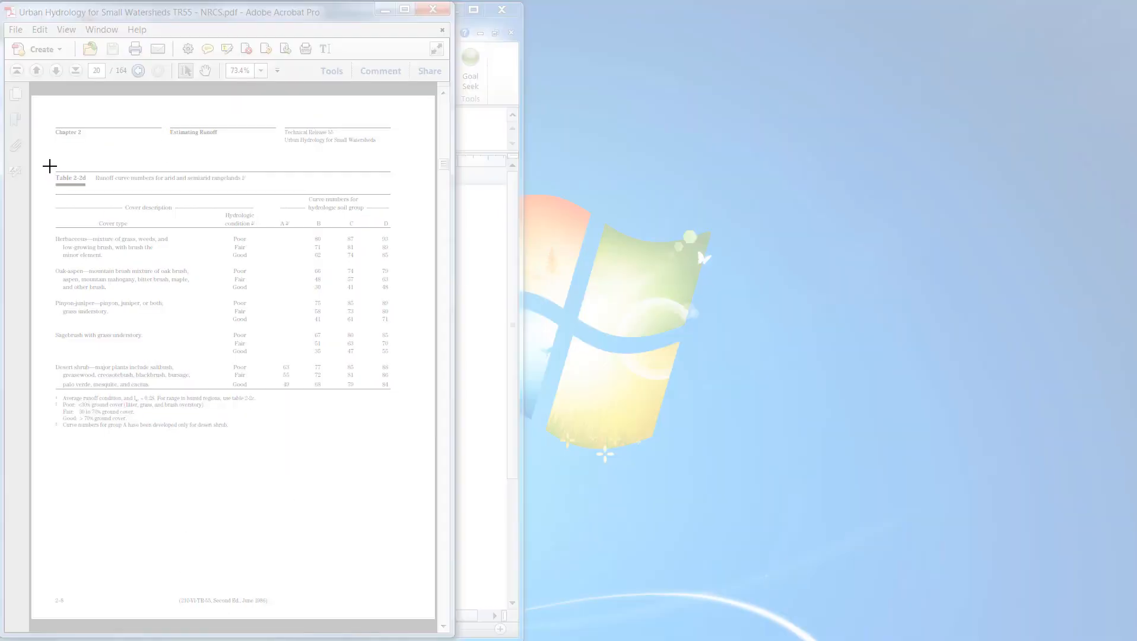
drag(50, 166, 412, 435)
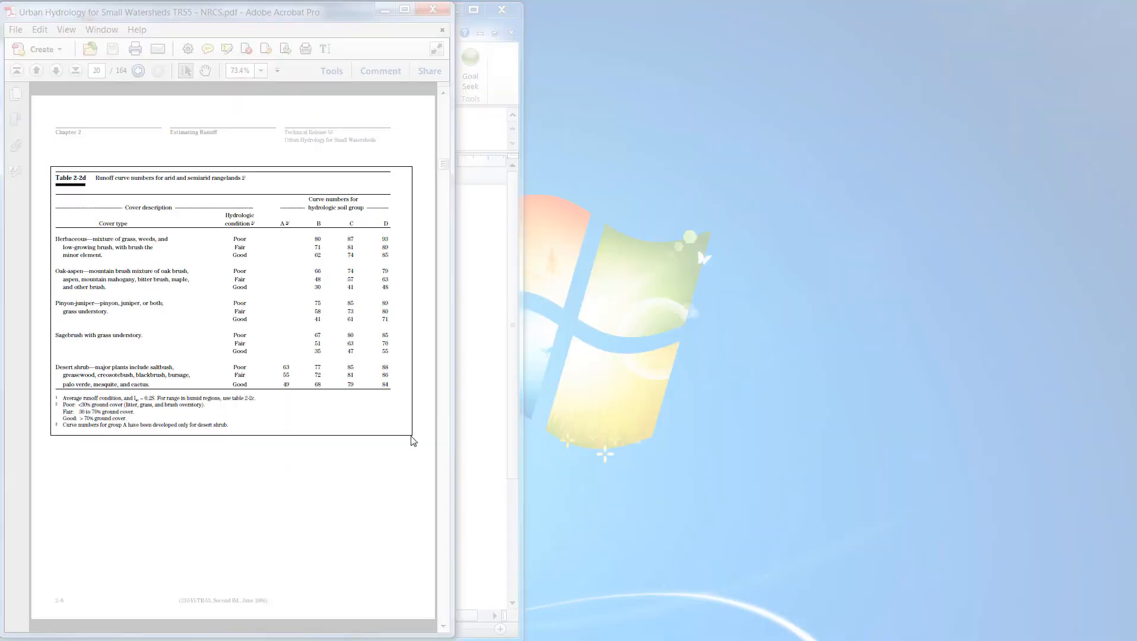
drag(758, 489, 703, 429)
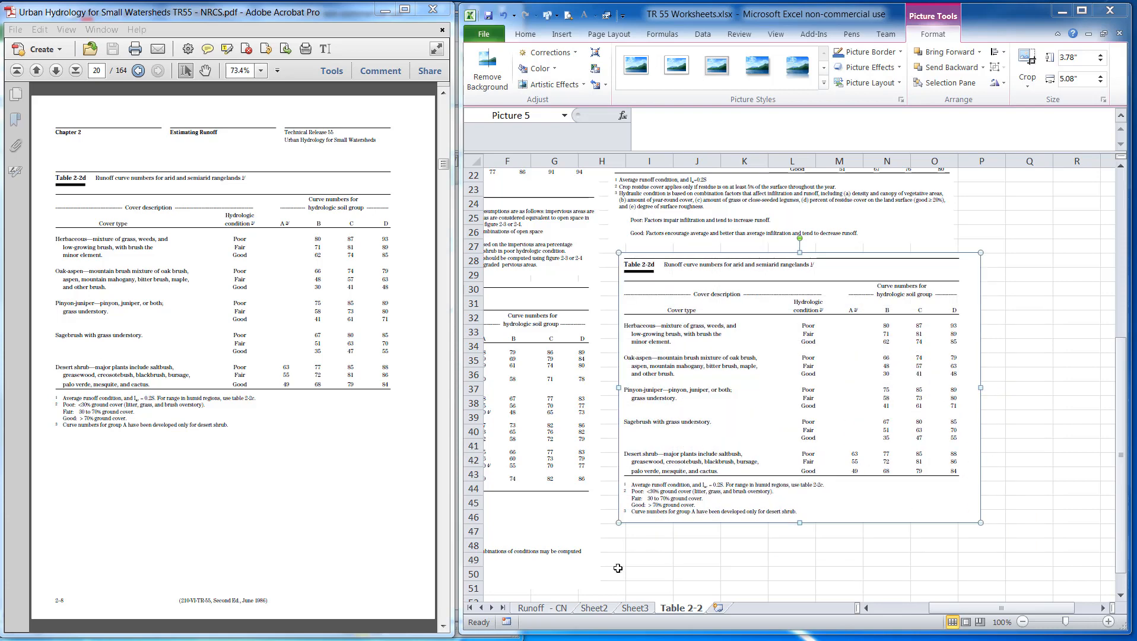
Add a new worksheet to the workbook after the Table 2-2 sheet
click(552, 608)
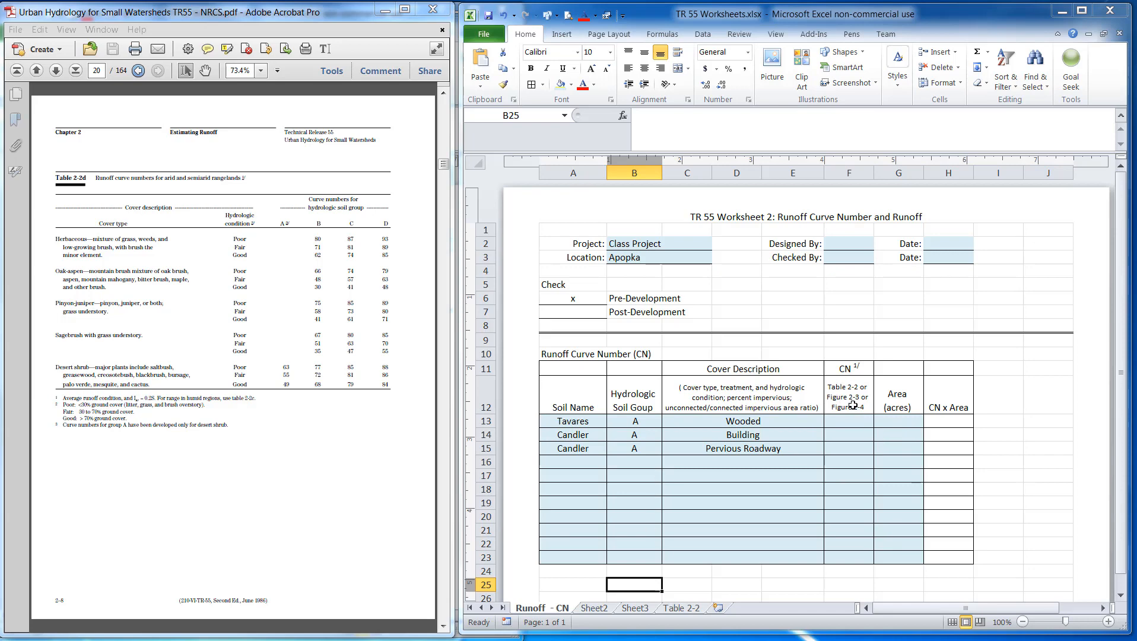
click(682, 608)
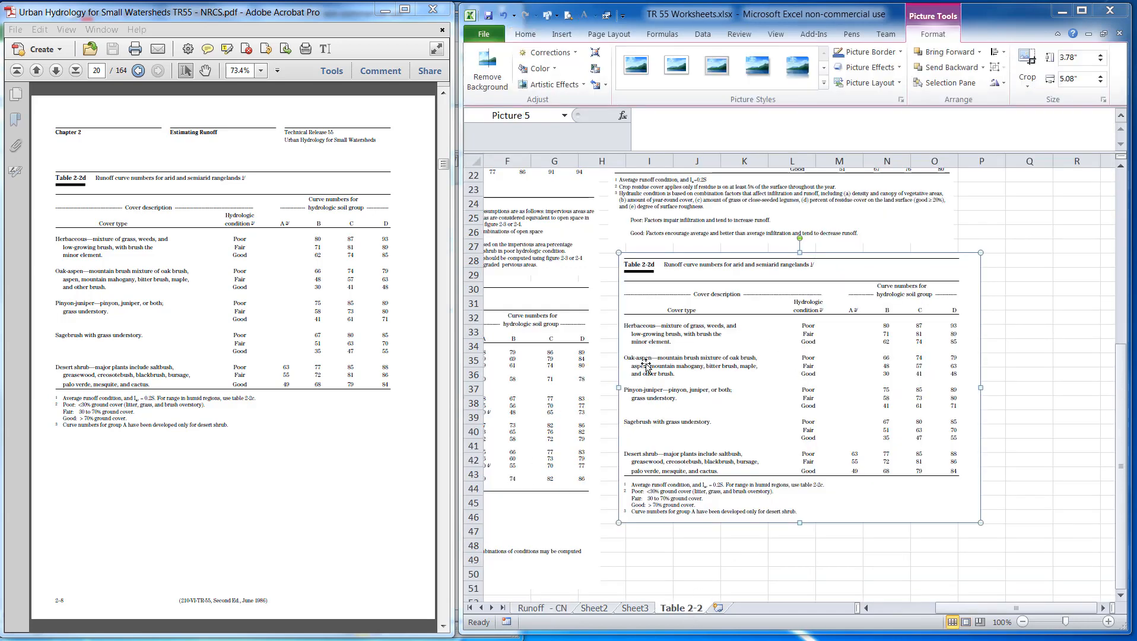
click(540, 612)
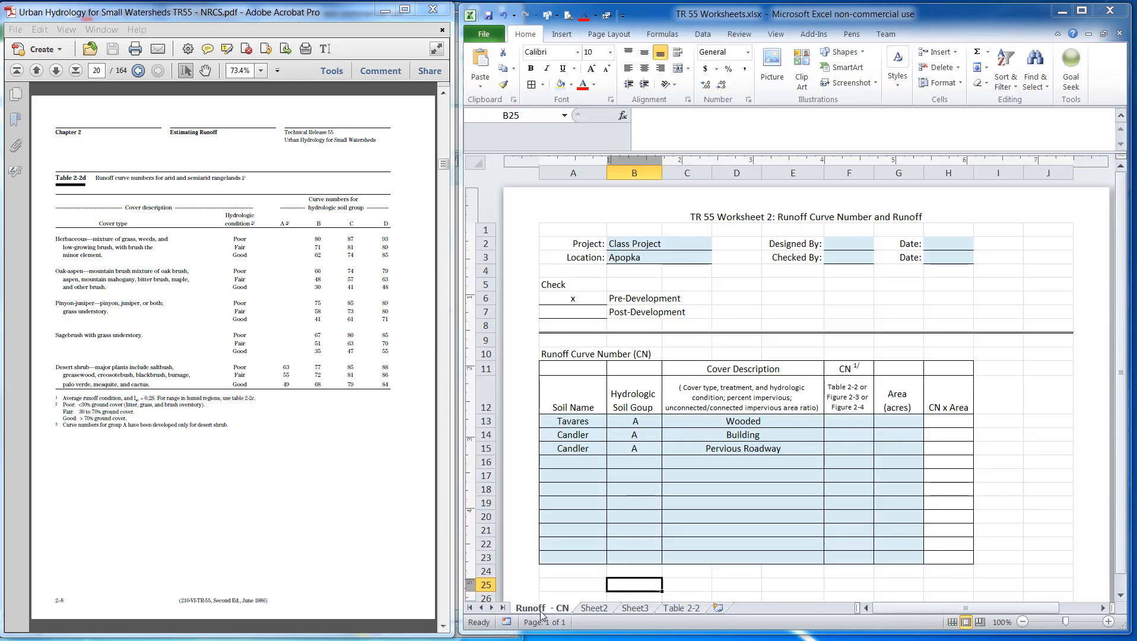
click(719, 608)
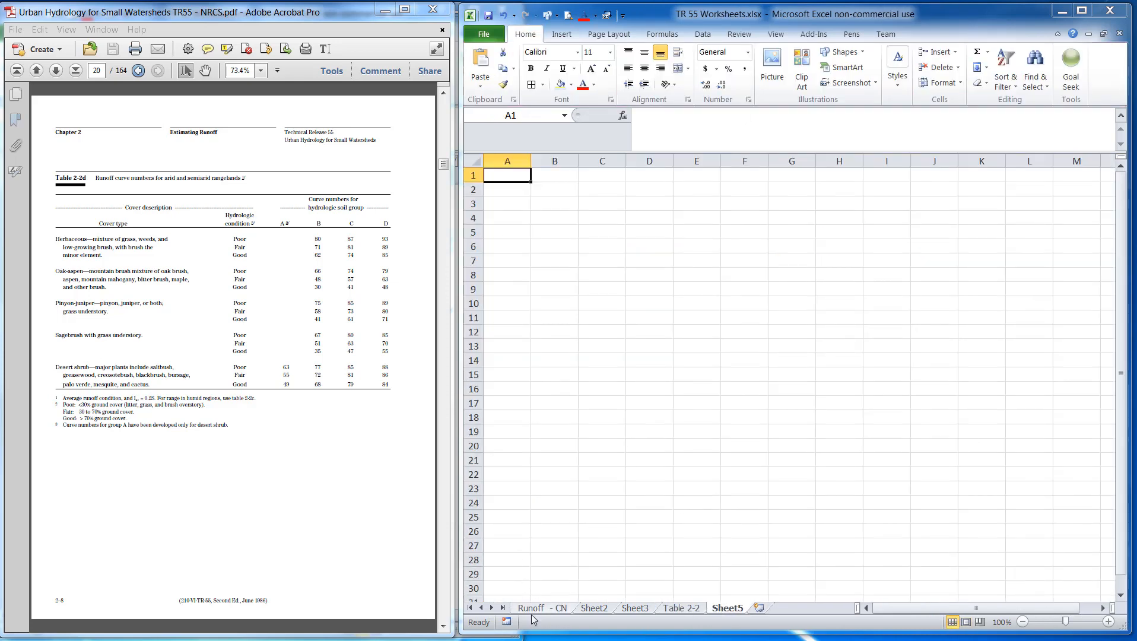
click(549, 608)
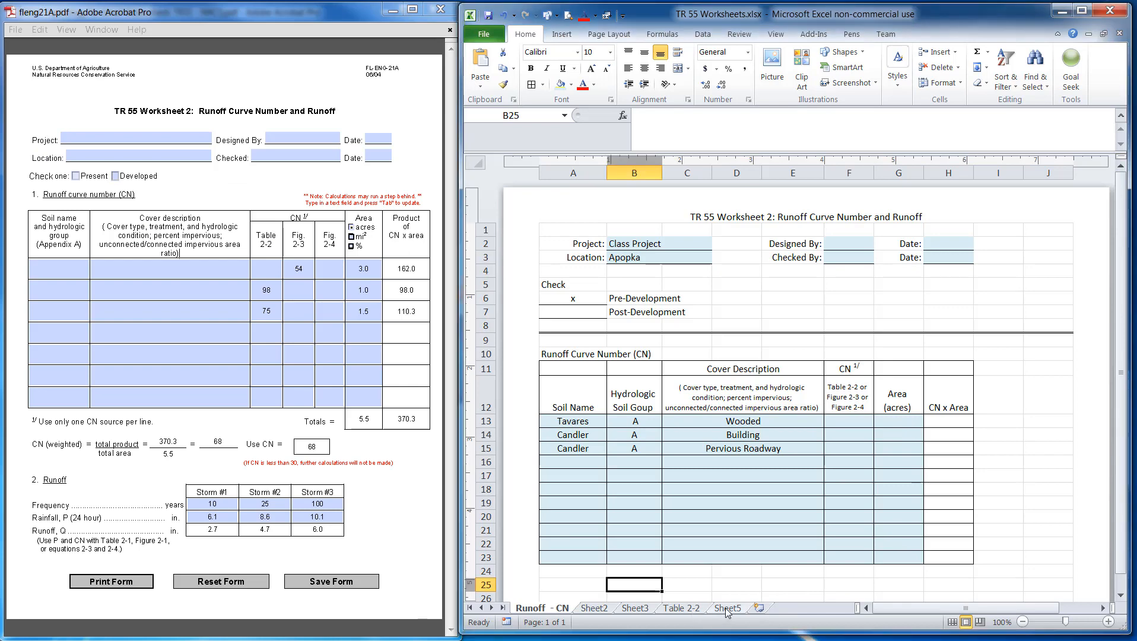
Rename the new worksheet tab as Figure 2-3 _2-4
click(727, 610)
right_click(734, 611)
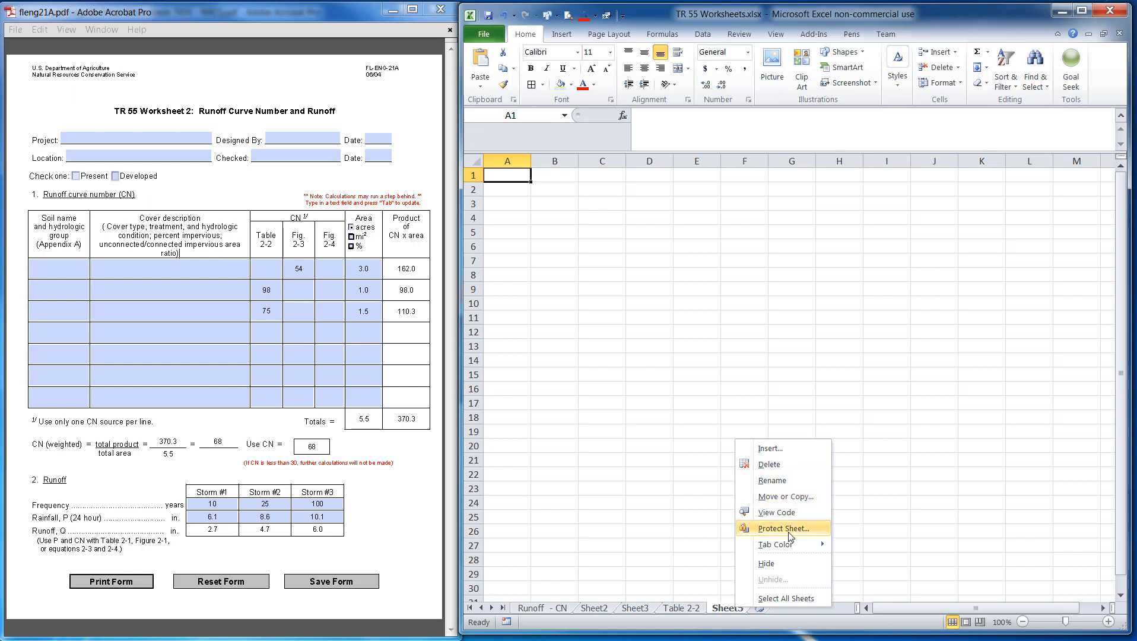
click(777, 482)
key(BackSpace)
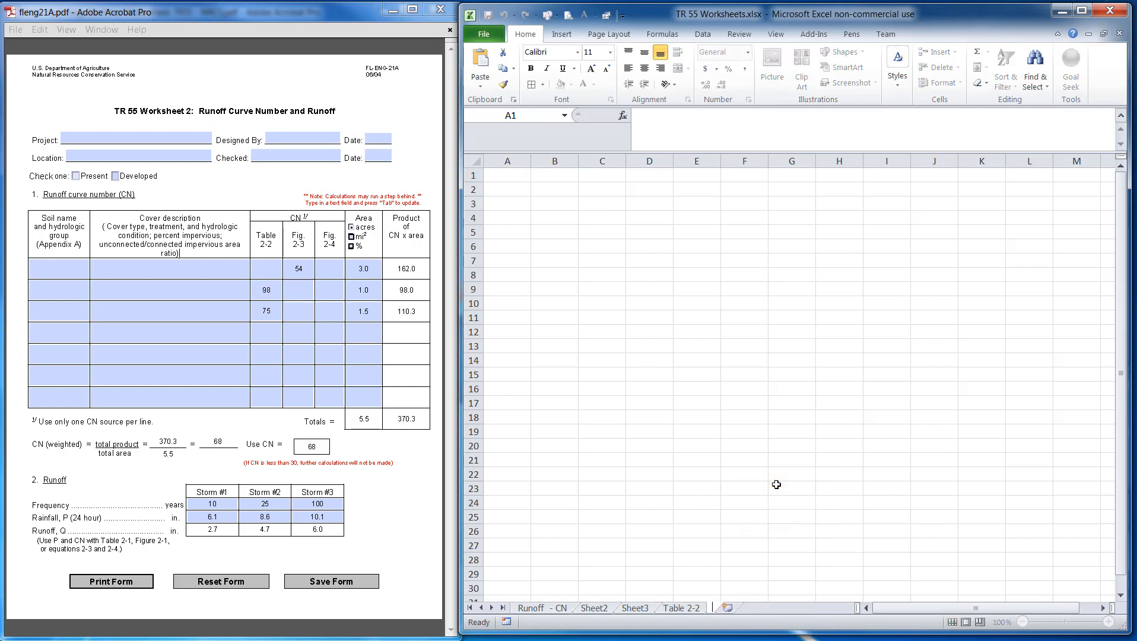
text(Figure 2-3)
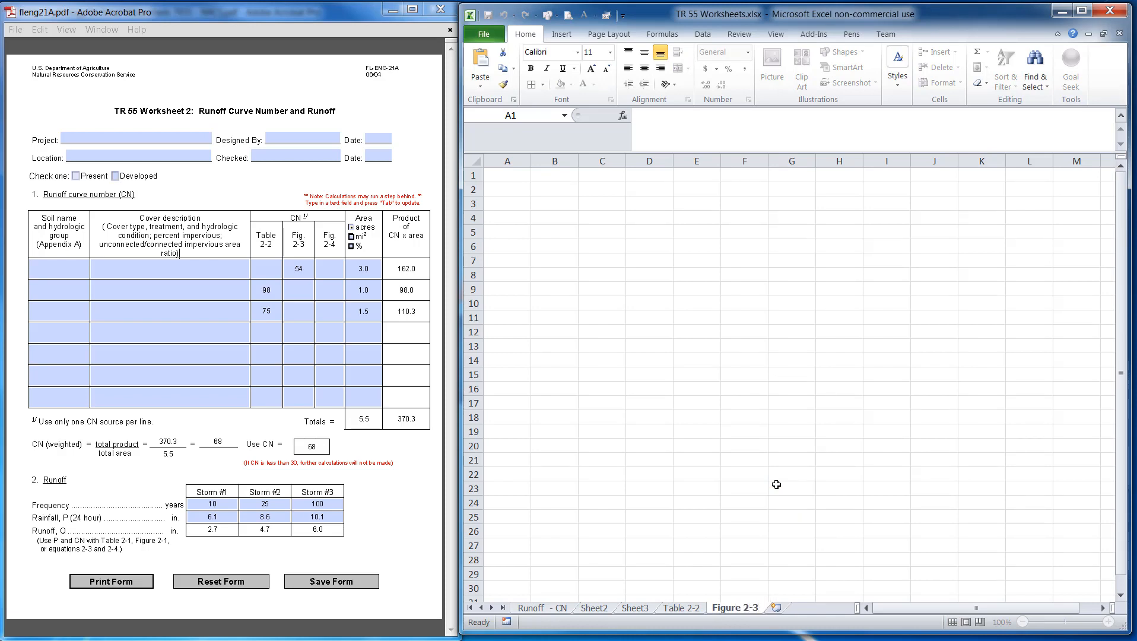
text(_2-4)
click(730, 319)
click(522, 178)
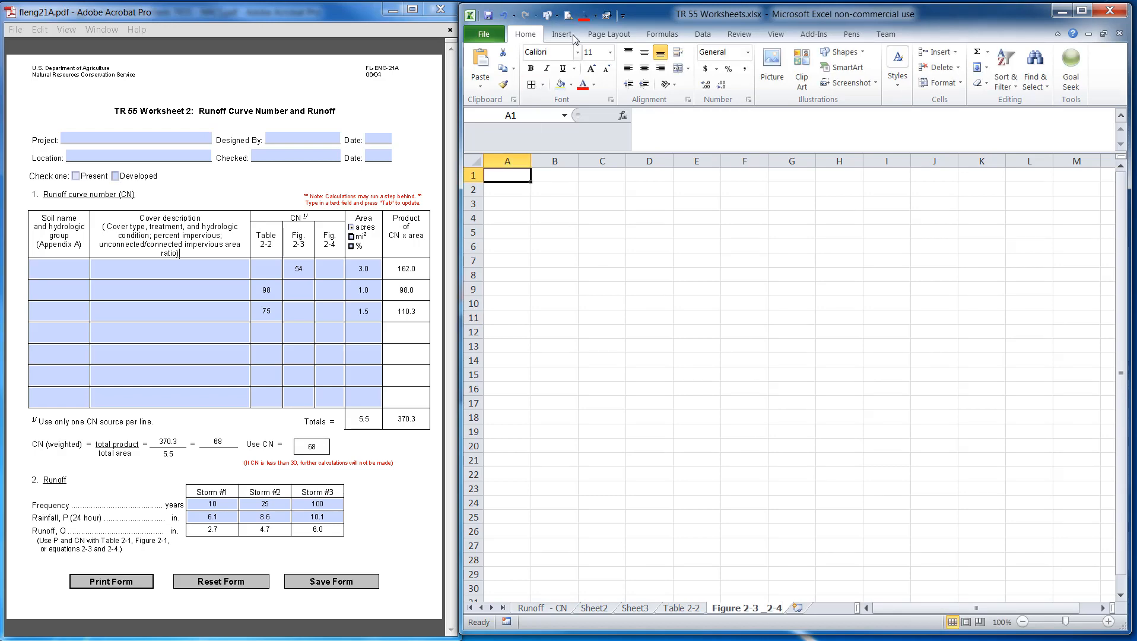
Insert the picture file TR55 Figure 2-3 and 2-4.png from the Summer 2018 > ETC 2521 > Module 3 folder onto the Figure 2-3 _2-4 sheet
click(563, 35)
click(554, 64)
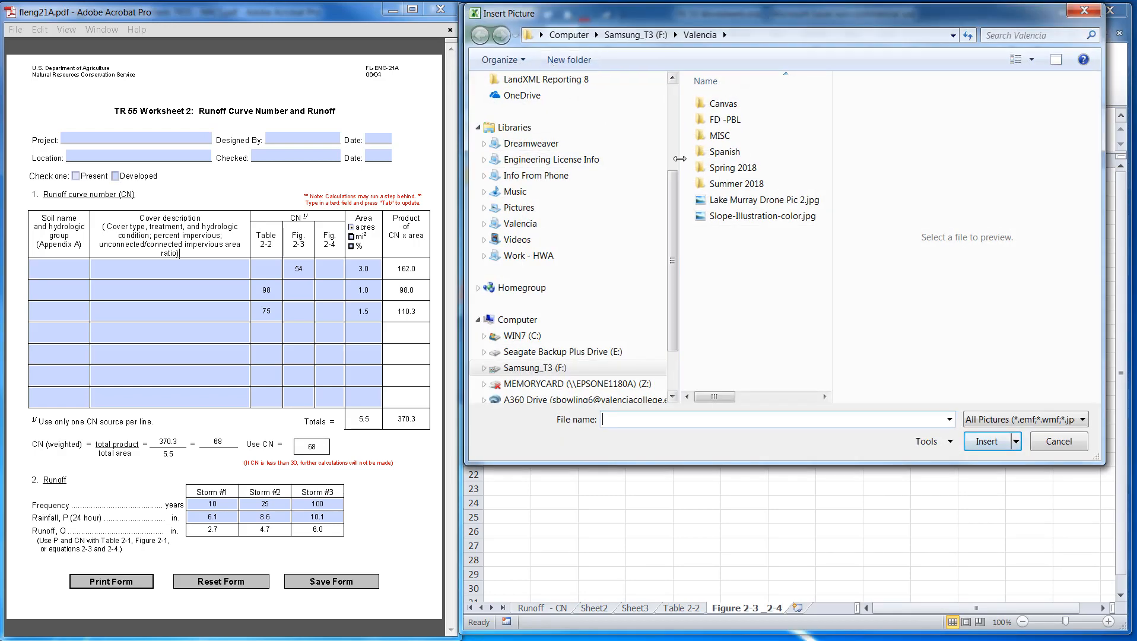
double_click(736, 184)
double_click(720, 121)
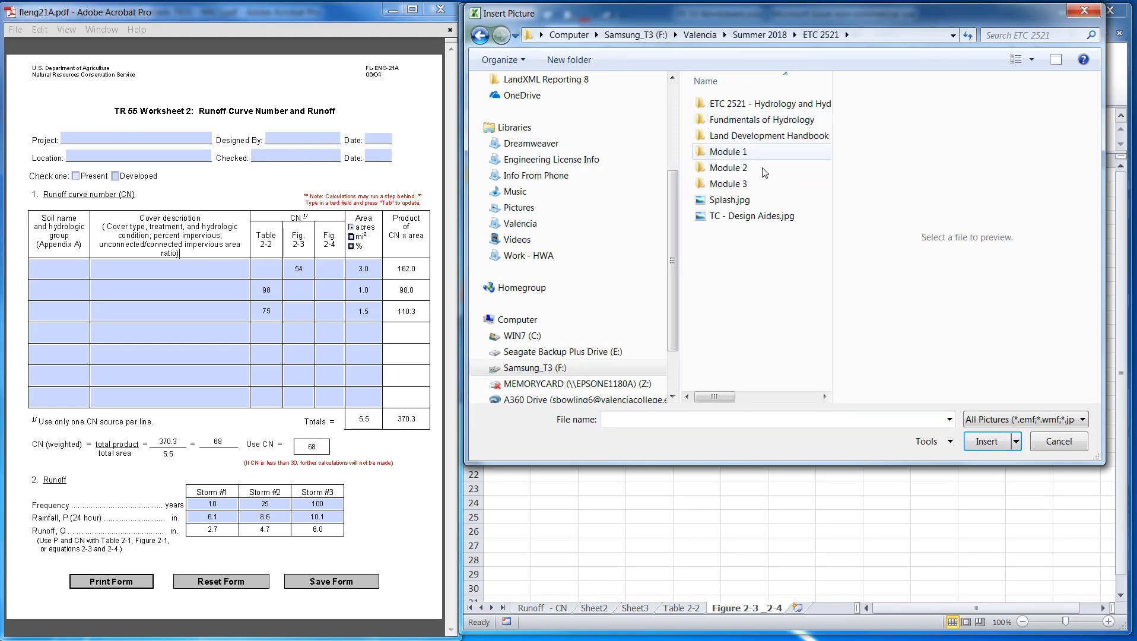
double_click(735, 183)
click(741, 138)
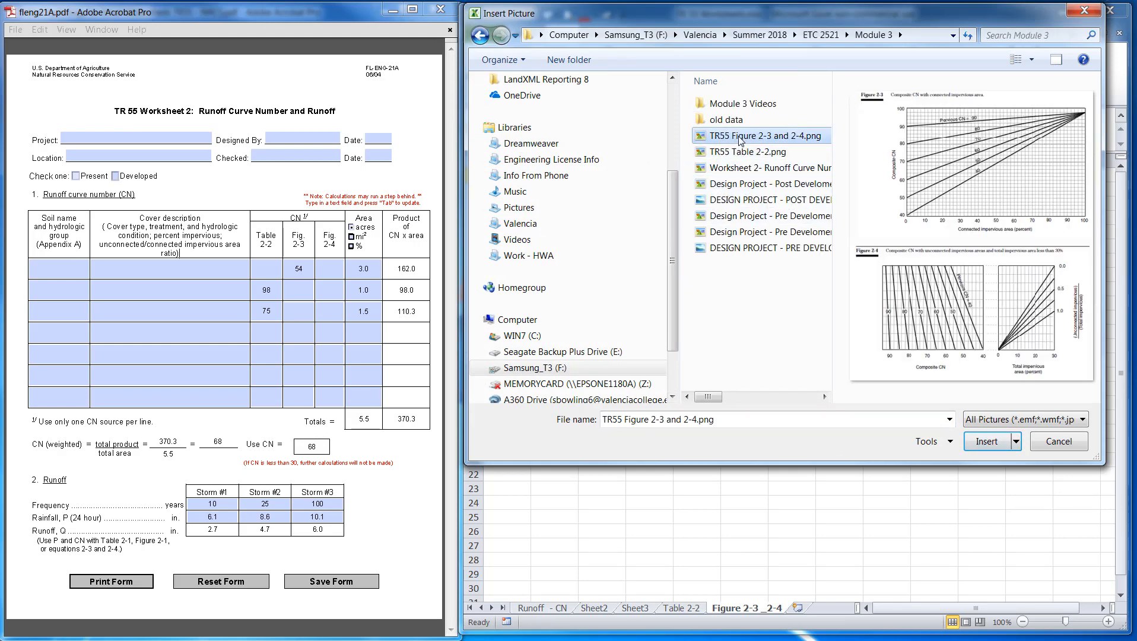
click(984, 443)
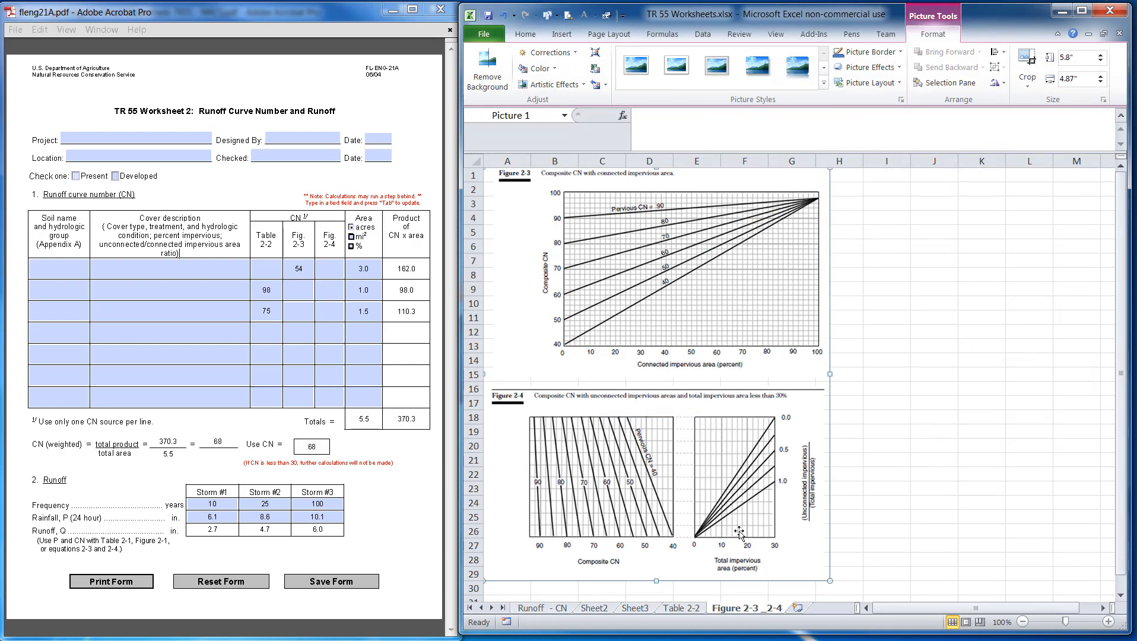
On the Runoff - CN sheet, enter a curve number of 43 for the Tavares wooded row after checking Table 2-2
click(550, 608)
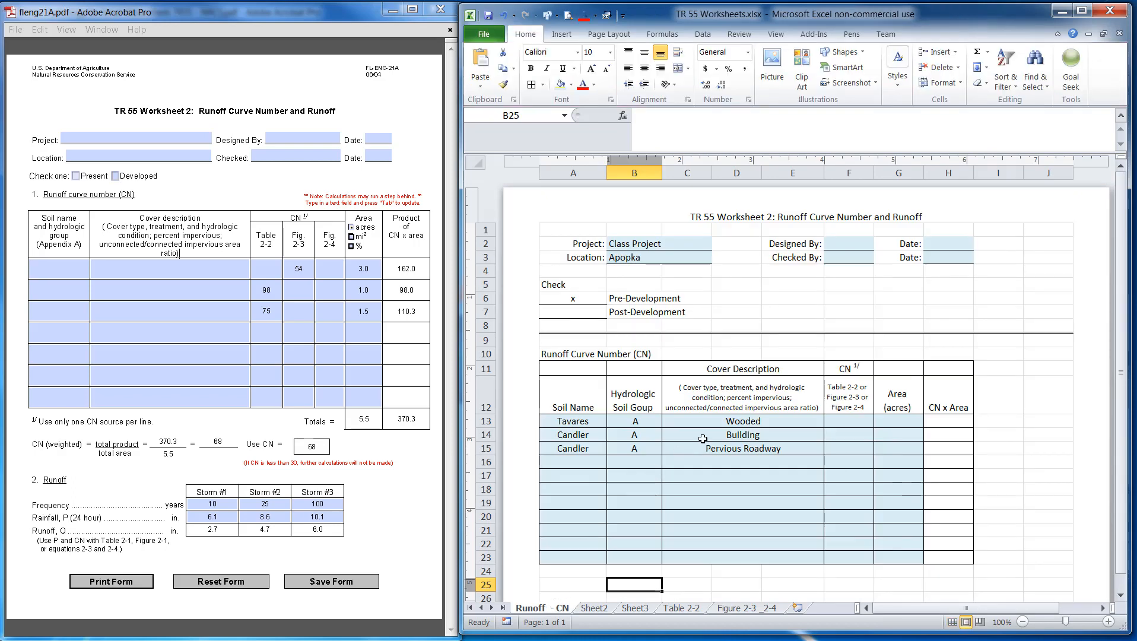
drag(834, 422, 842, 424)
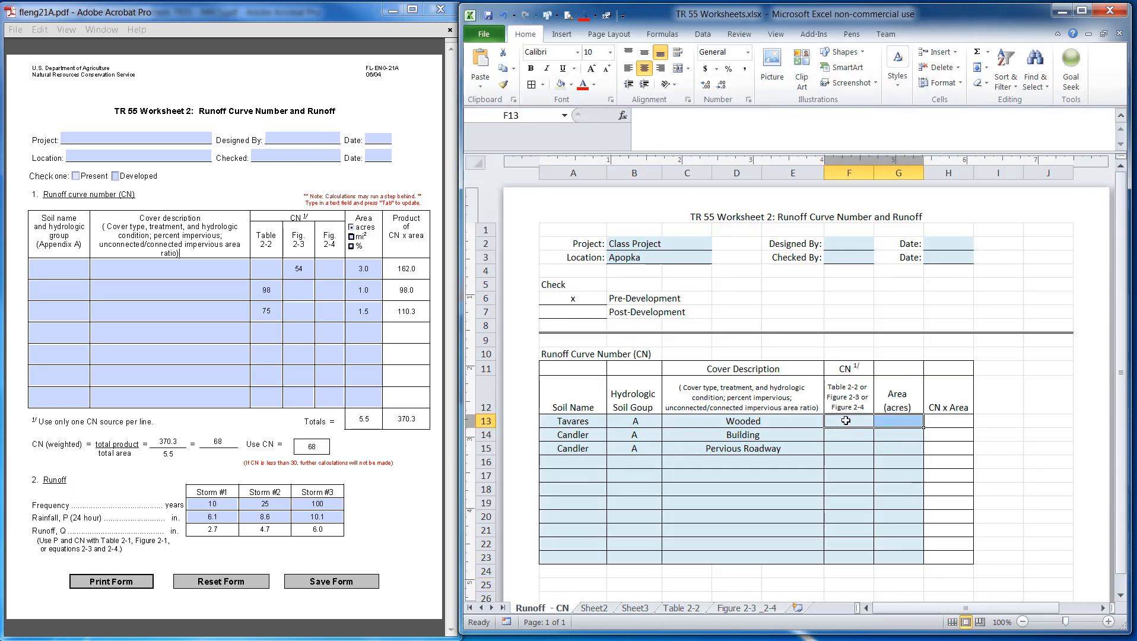
click(682, 609)
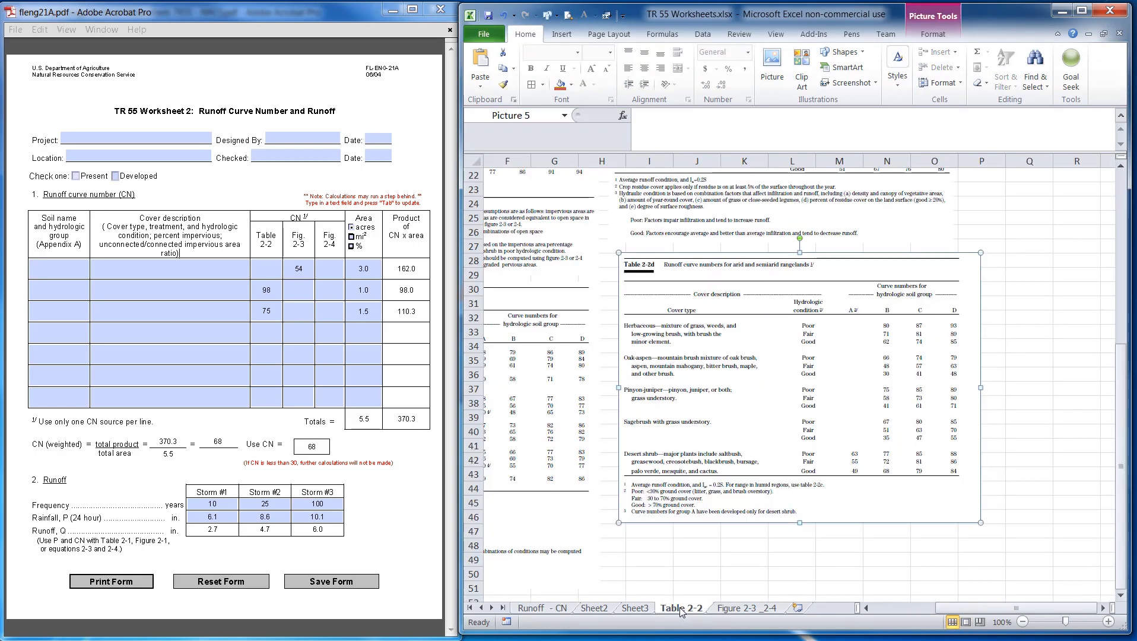
click(890, 608)
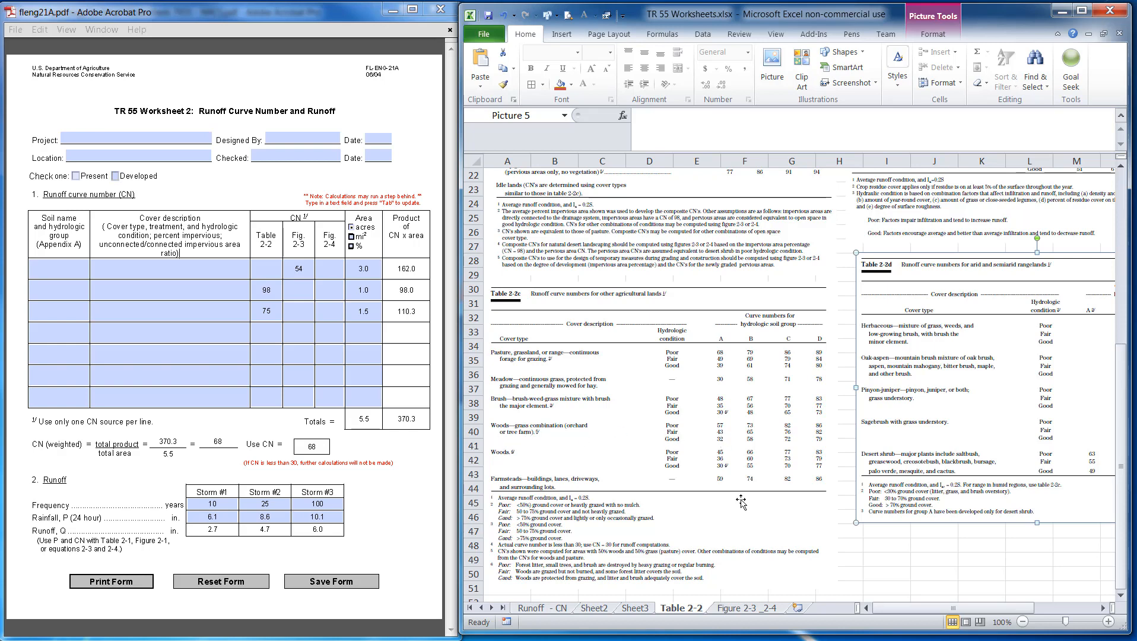
click(382, 463)
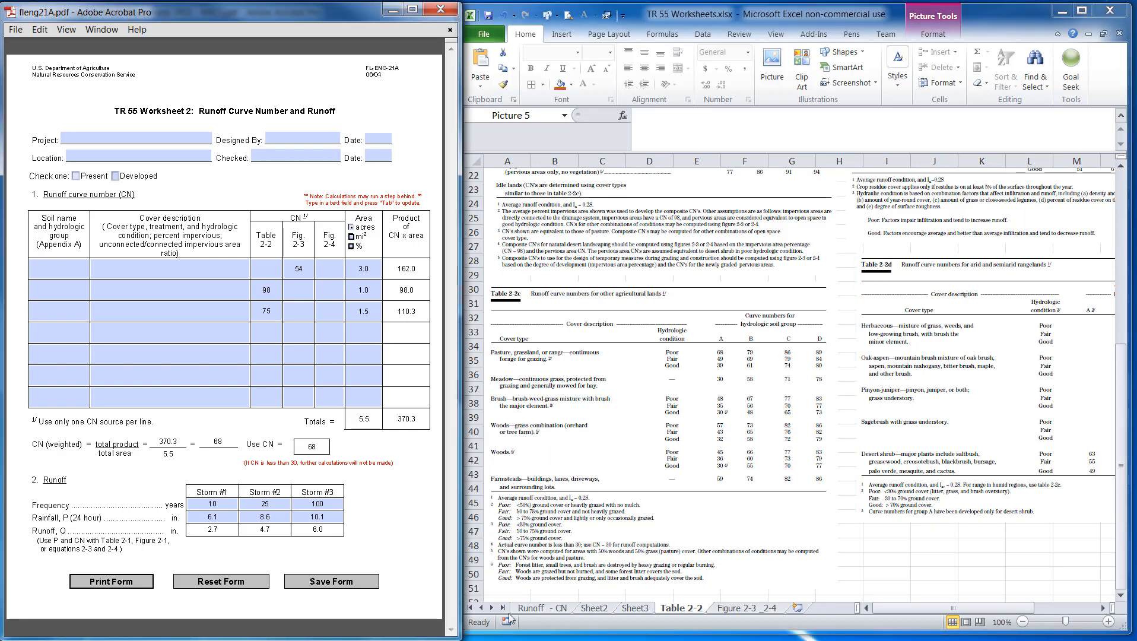
click(540, 609)
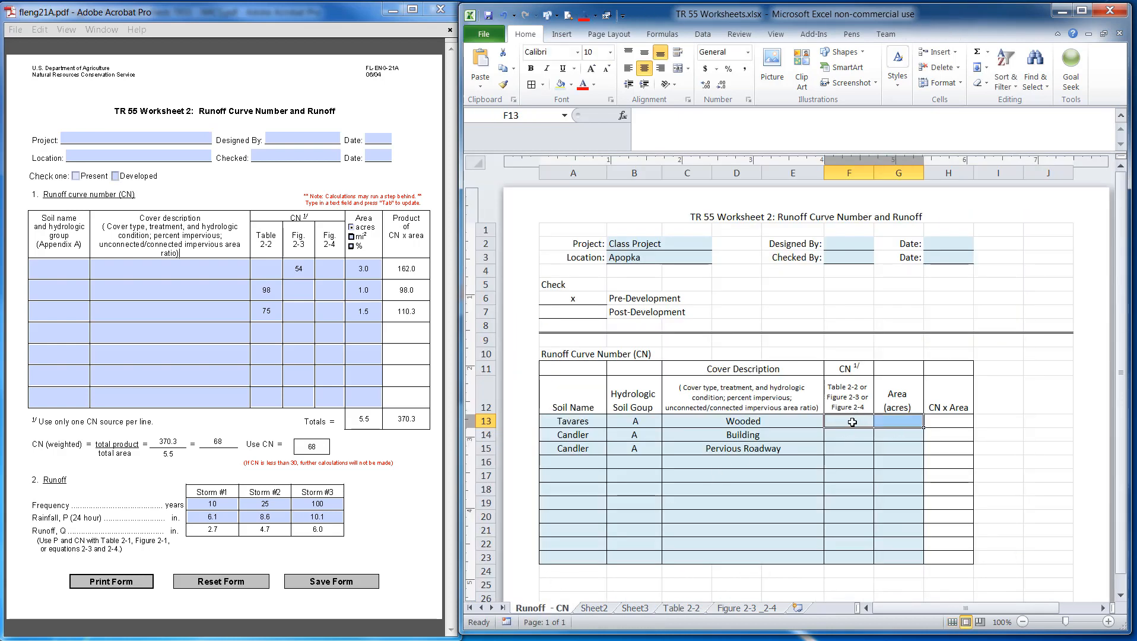
text(43)
key(Tab)
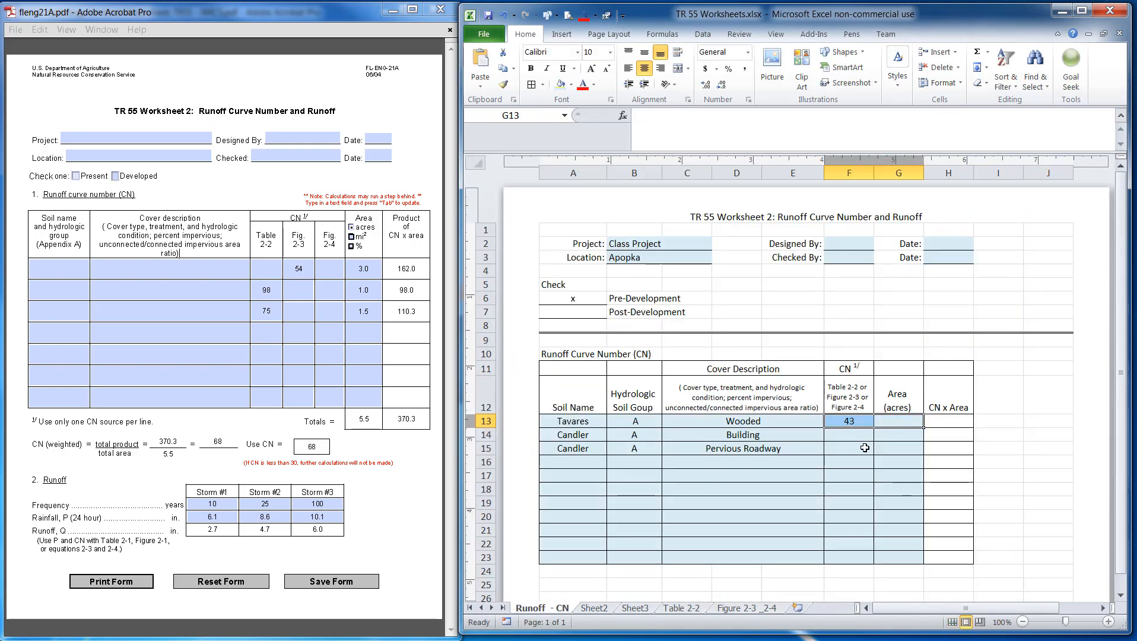
Enter a curve number of 98 for the Candler building row
click(859, 435)
text(98)
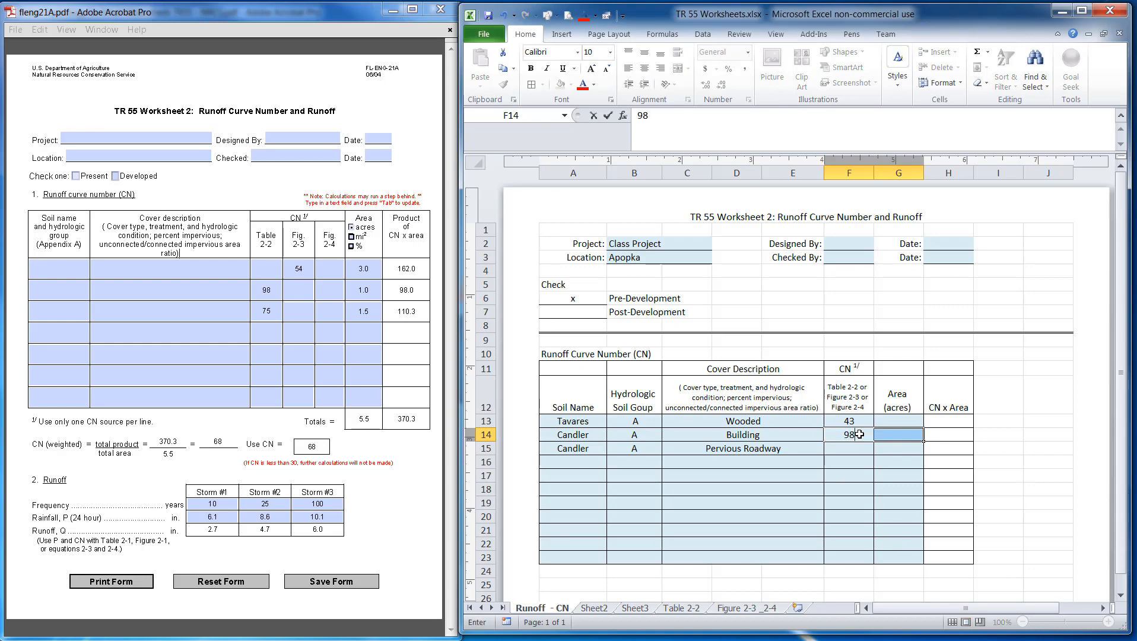
key(Tab)
Examine the Figure 2-3 _2-4 and Table 2-2 sheets and the other TR 55 worksheet window for curve number values
click(746, 608)
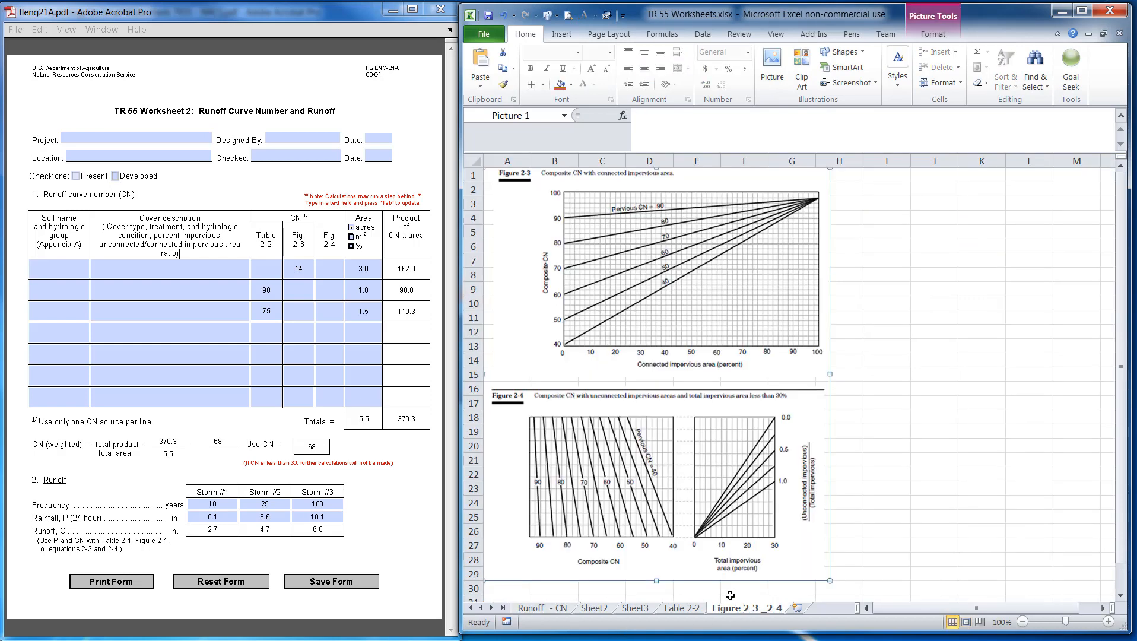
click(683, 608)
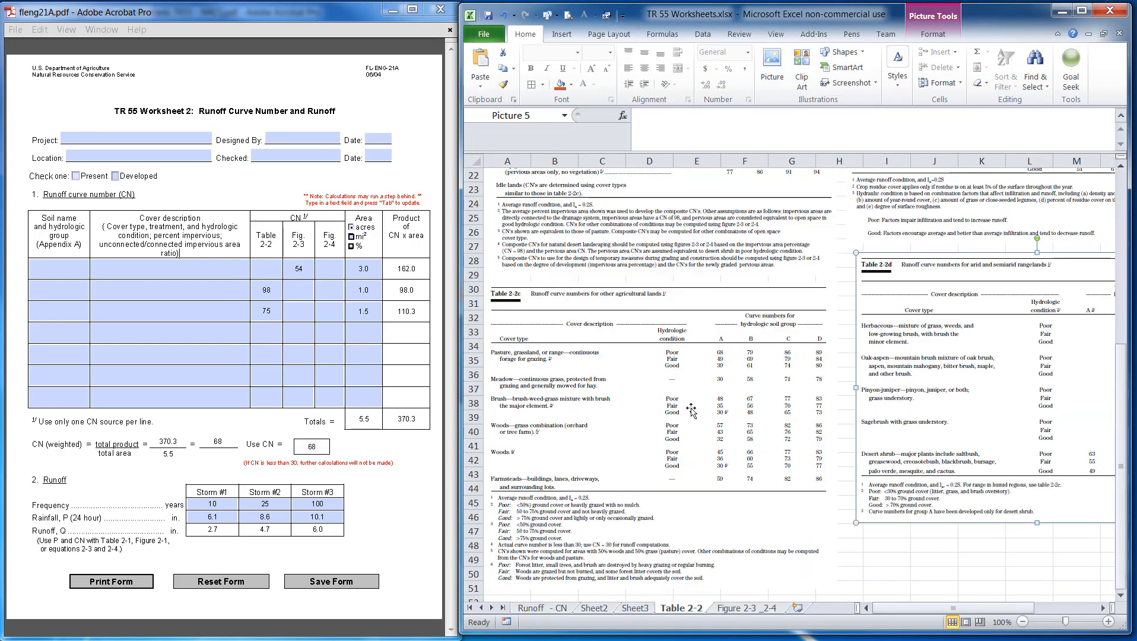
scroll(691, 409, up, 7)
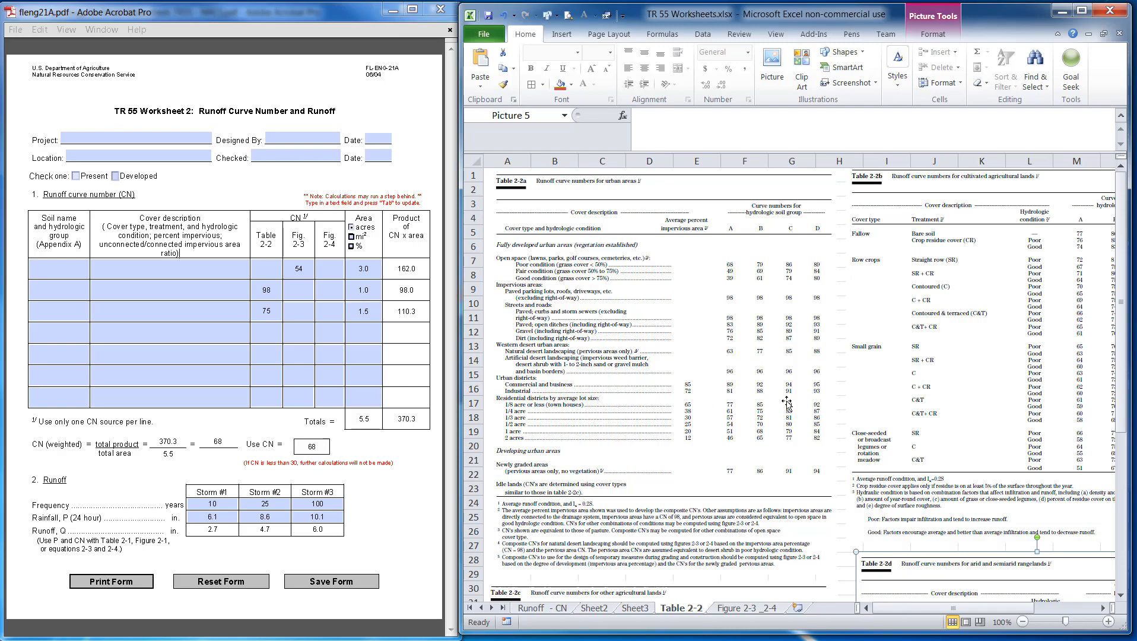
scroll(789, 405, down, 4)
scroll(781, 406, up, 4)
key(alt+Tab)
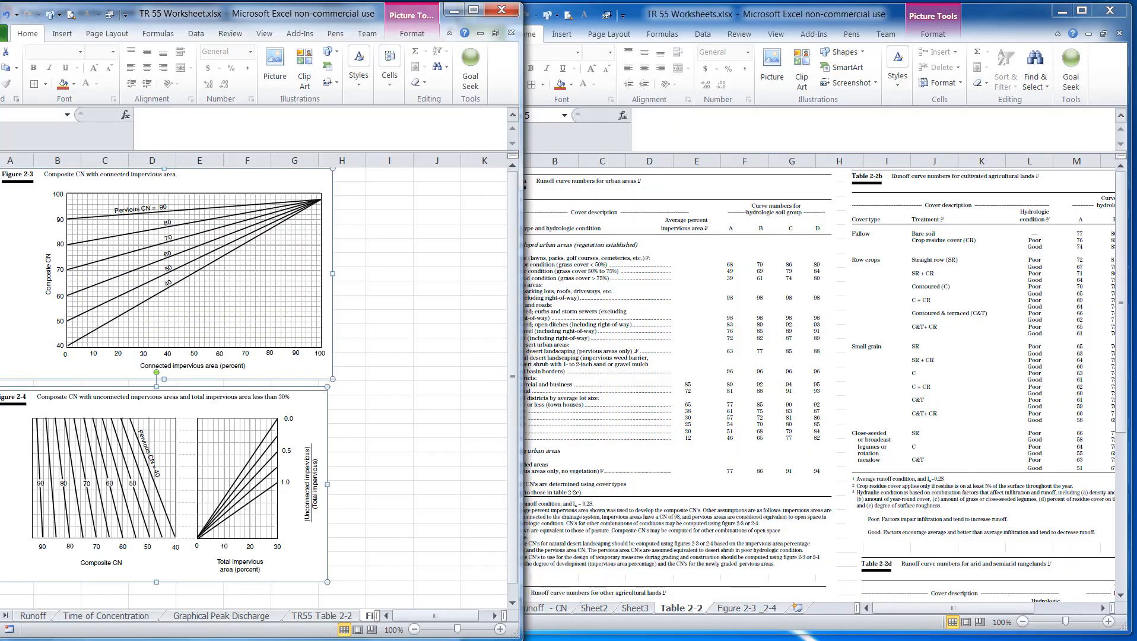
drag(386, 15, 268, 28)
key(alt+Tab)
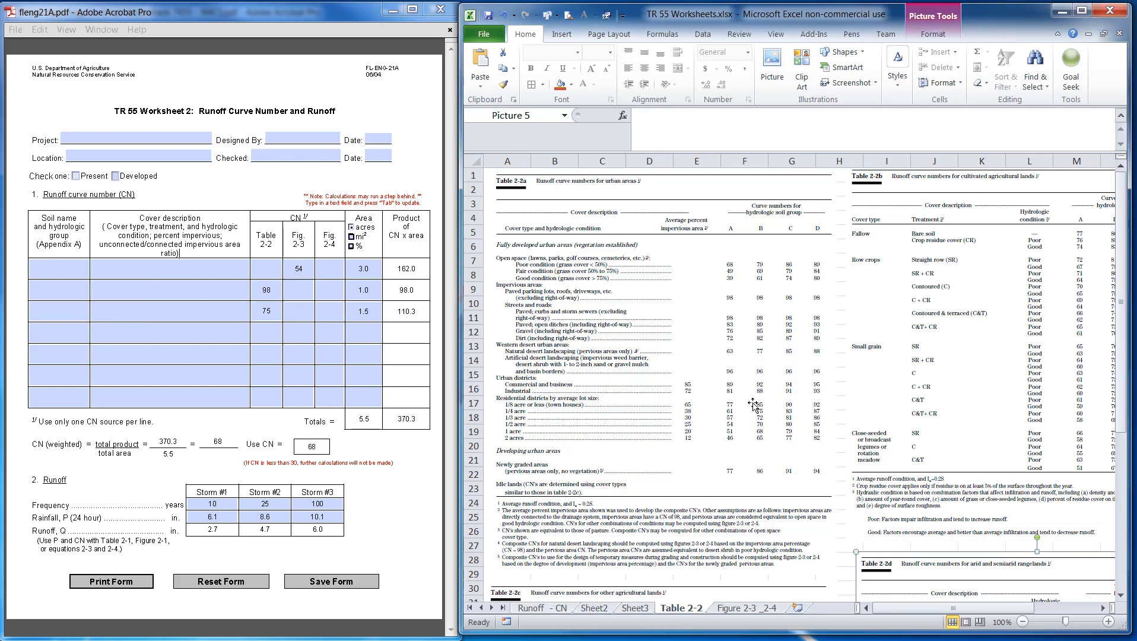
On the Runoff - CN sheet, enter a curve number of 85 for the Candler pervious roadway row
click(539, 608)
click(849, 446)
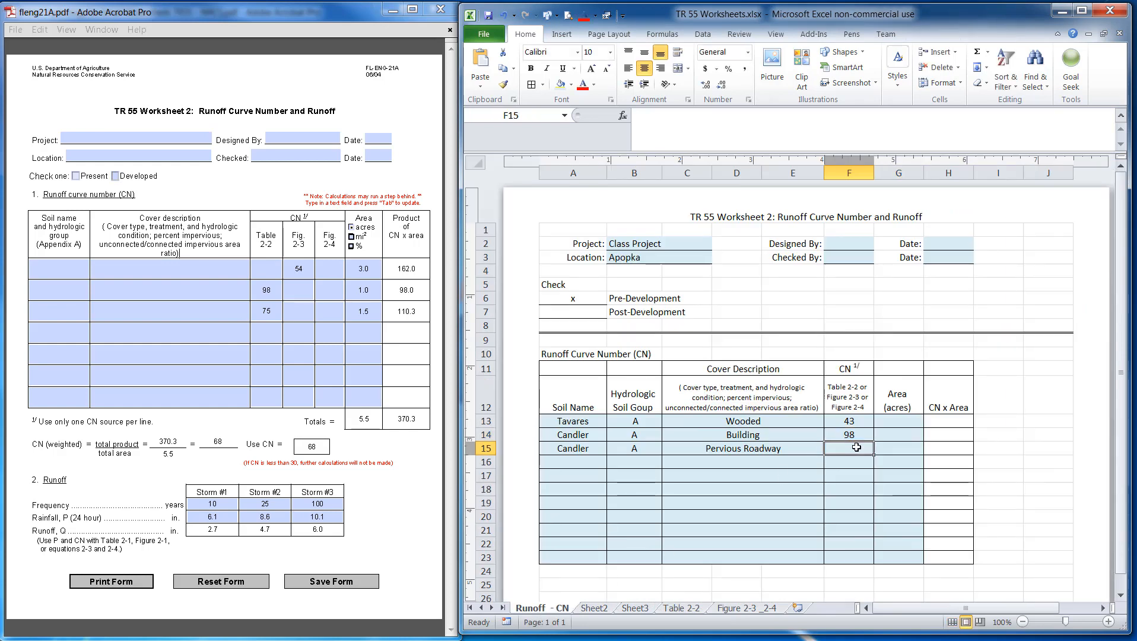
text(85)
key(Tab)
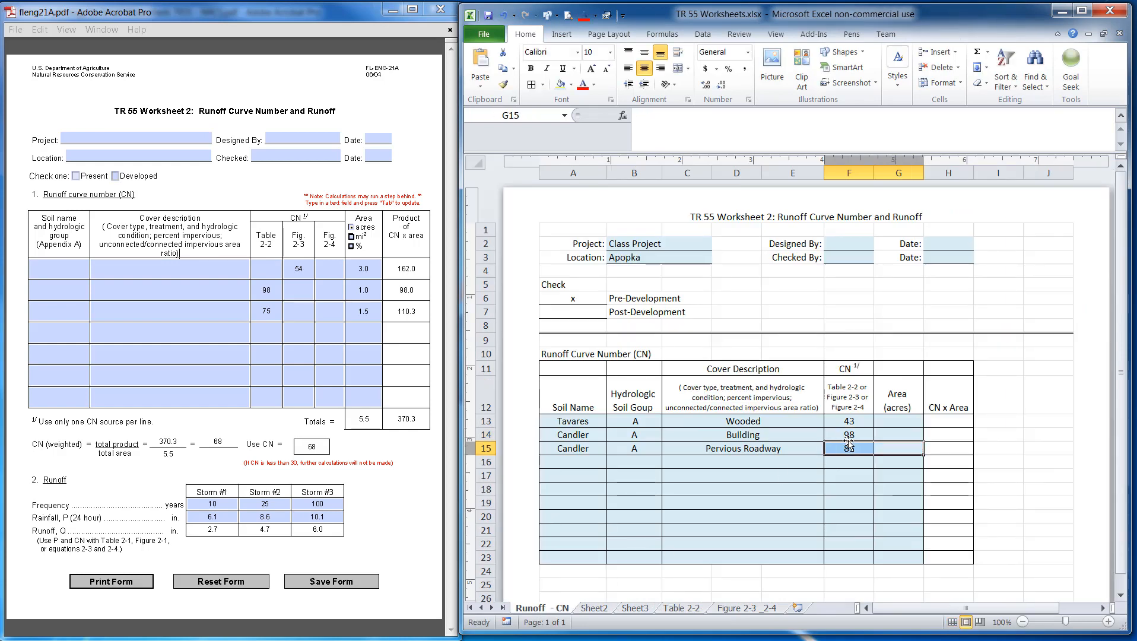
Enter an area of 3 acres for the Tavares wooded row
click(906, 423)
text(3)
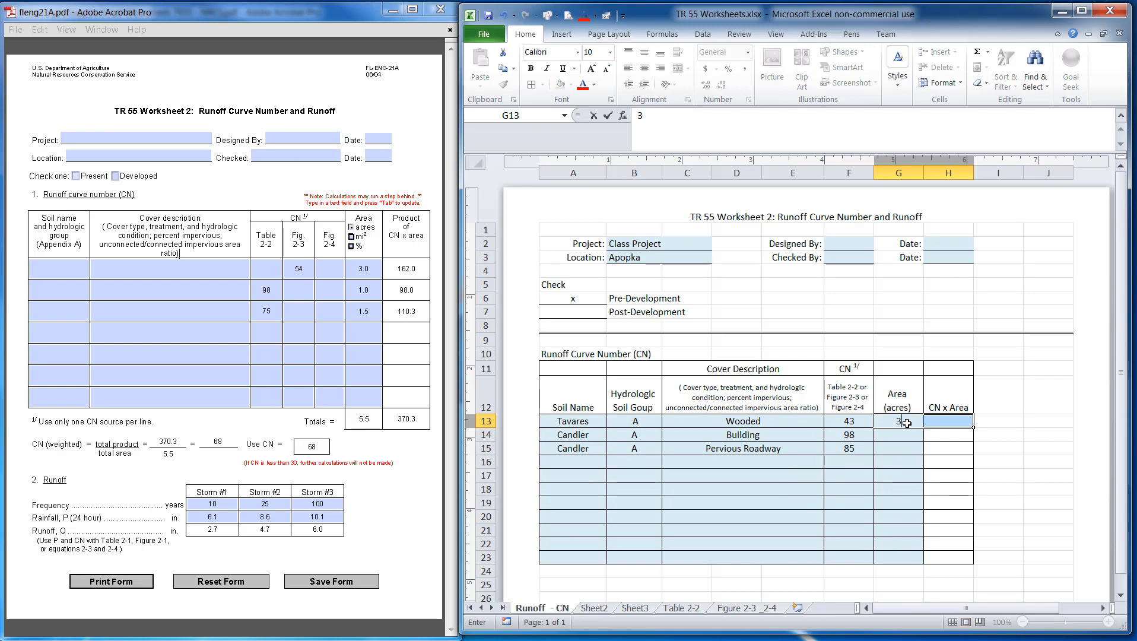
key(Tab)
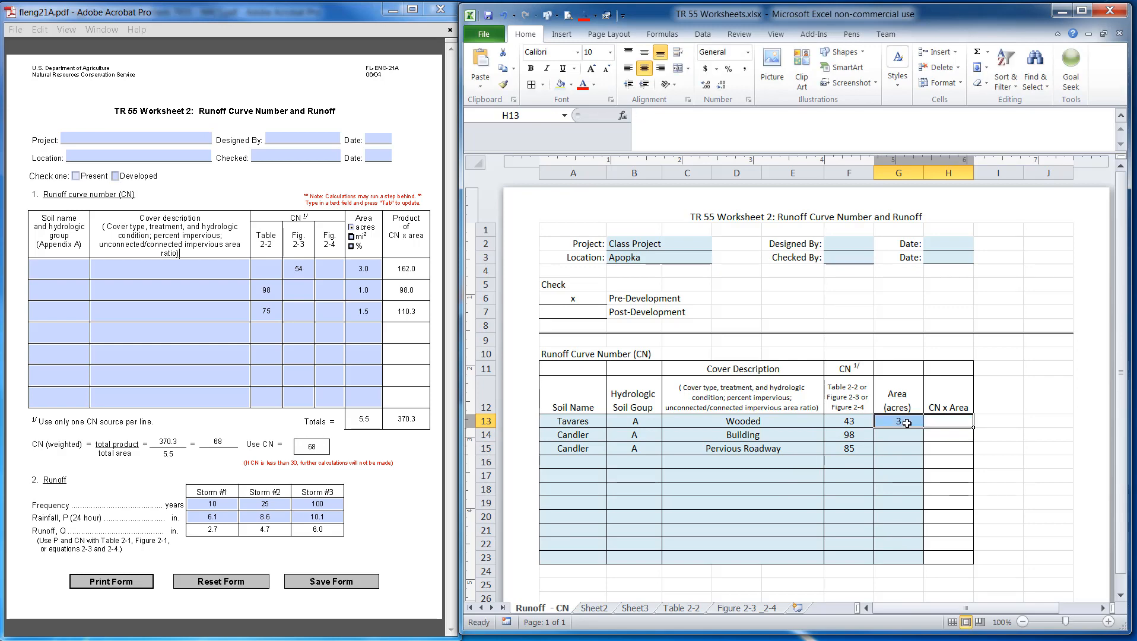
Mark Post-Development with an x and clear the x beside Pre-Development
click(585, 315)
text(x)
click(595, 295)
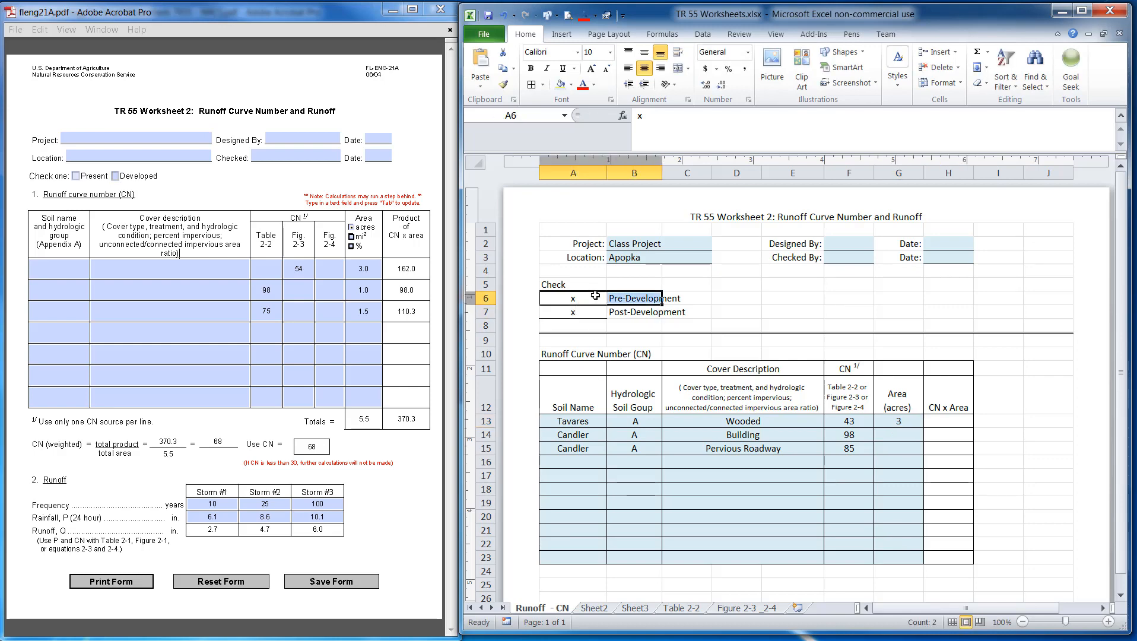
key(Delete)
drag(742, 503, 802, 501)
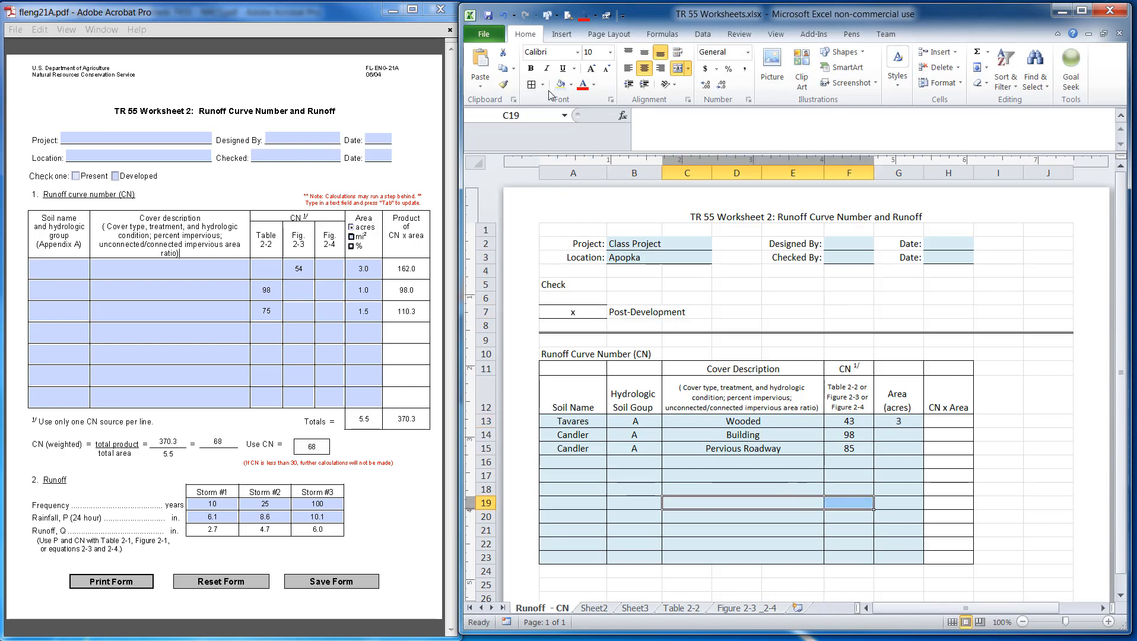
click(503, 16)
click(565, 296)
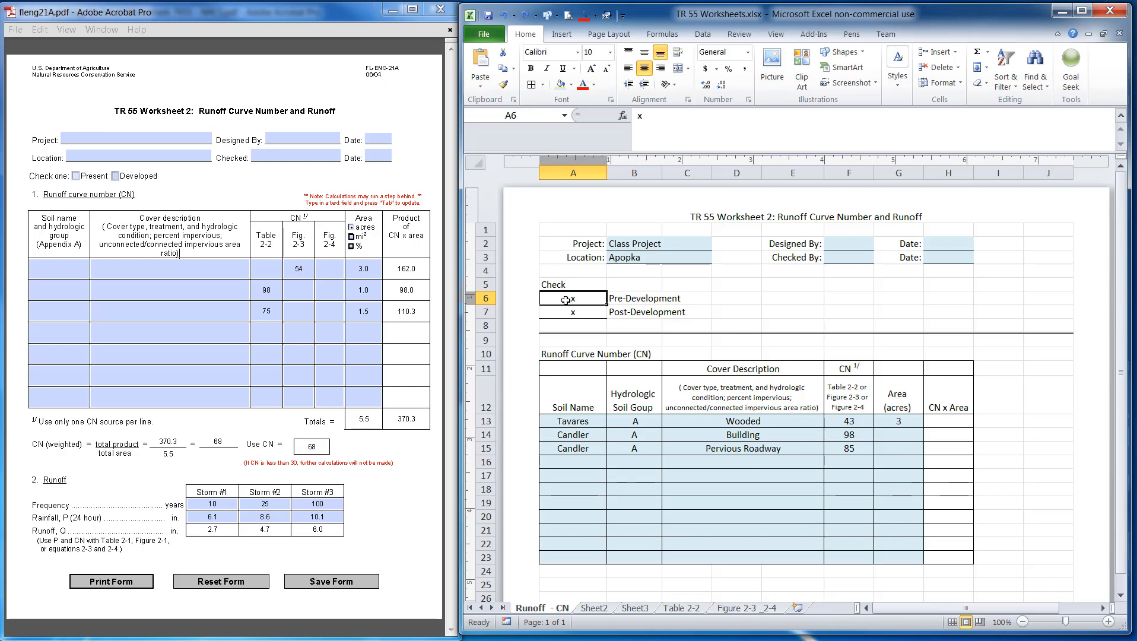
key(Delete)
Enter areas of 1 and 1.47 acres for the Candler building and pervious roadway rows
click(665, 432)
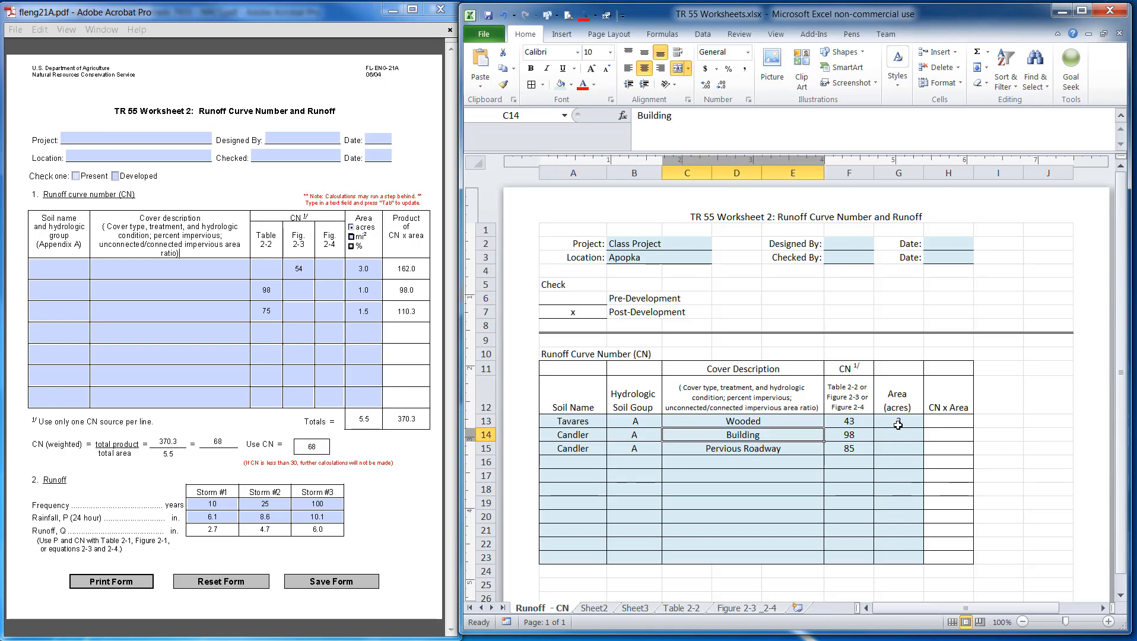
click(896, 434)
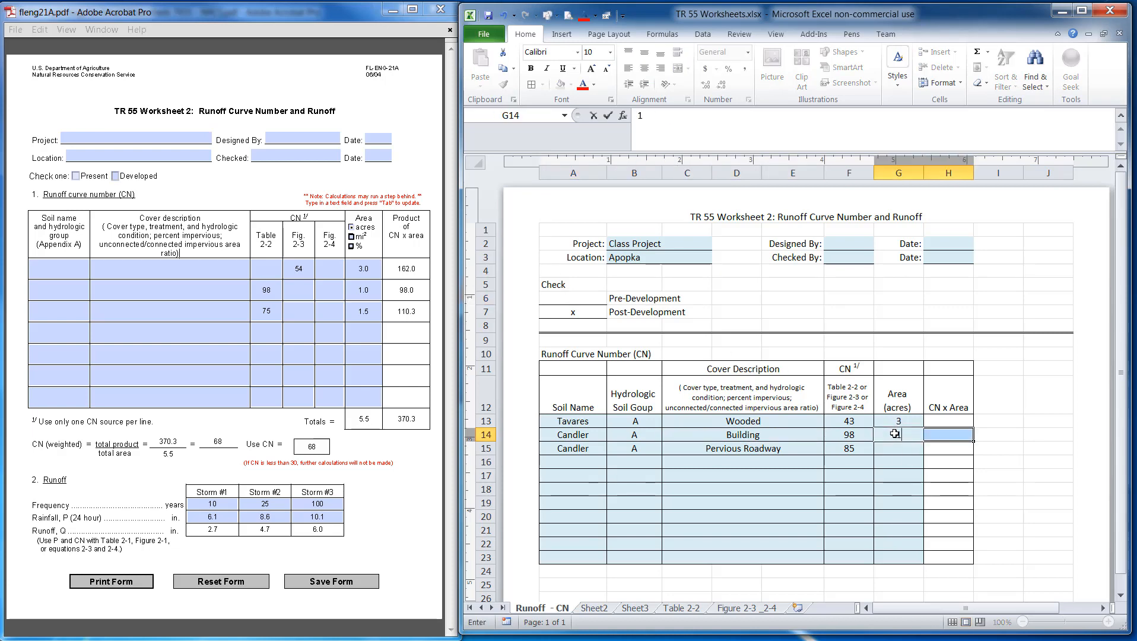
key(Tab)
click(889, 448)
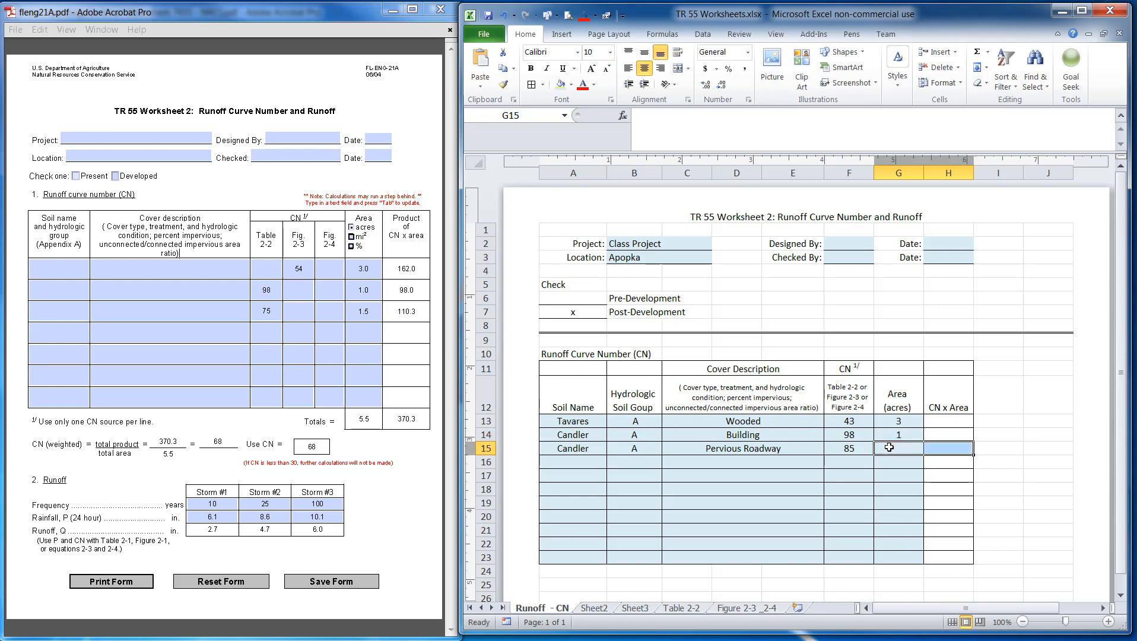
text(1.47)
key(Return)
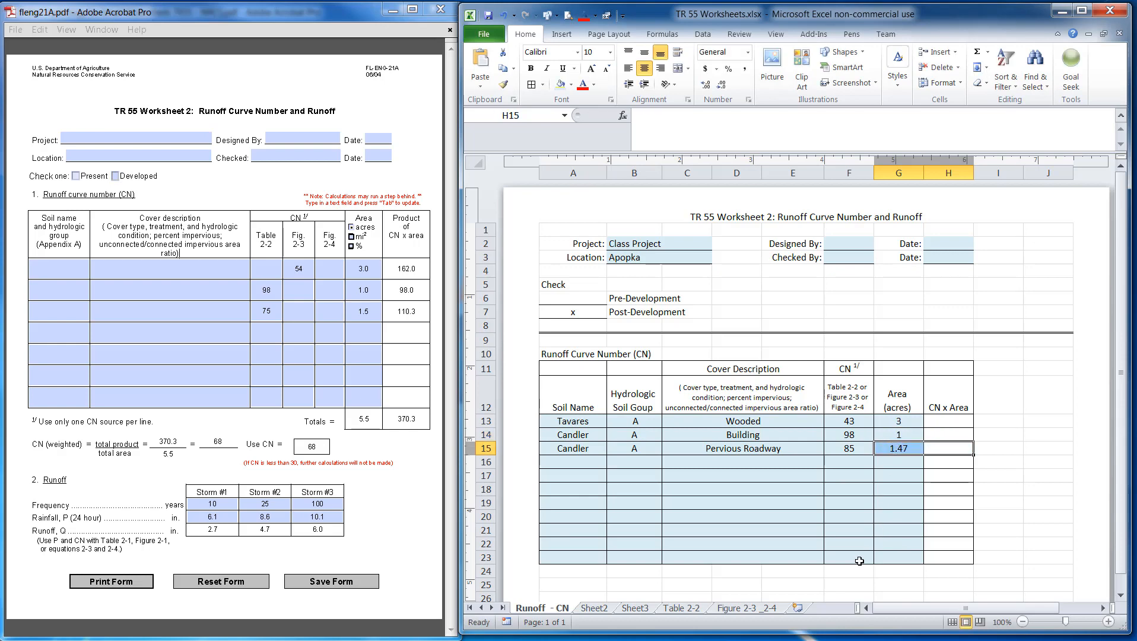
Label the cell left of the area column's total row as Totals =
click(887, 569)
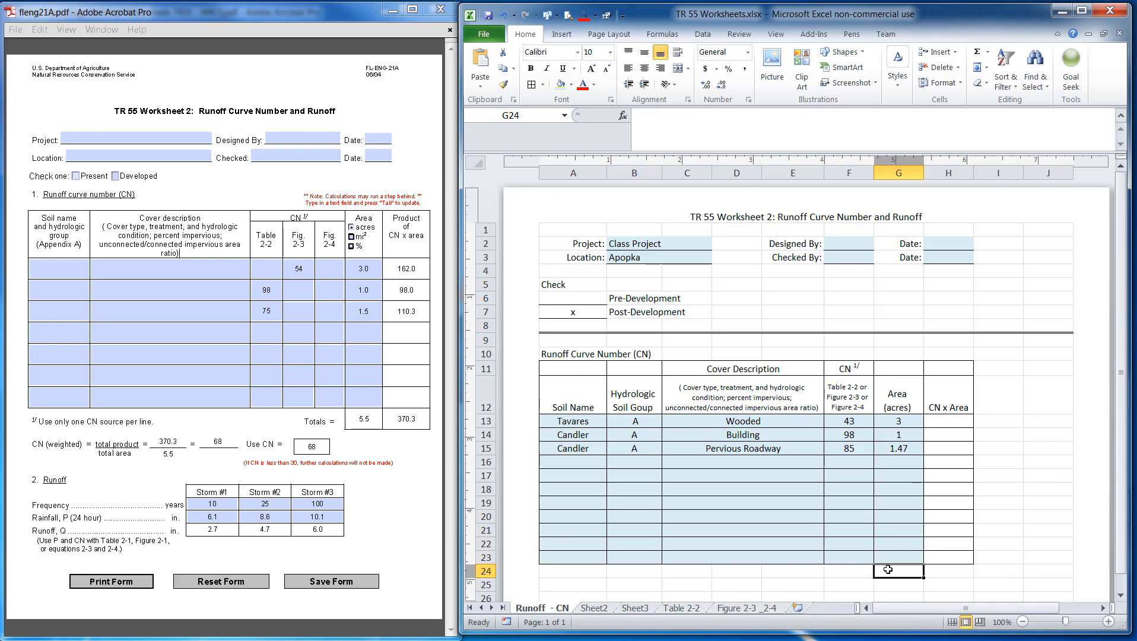
key(Left)
text(tot)
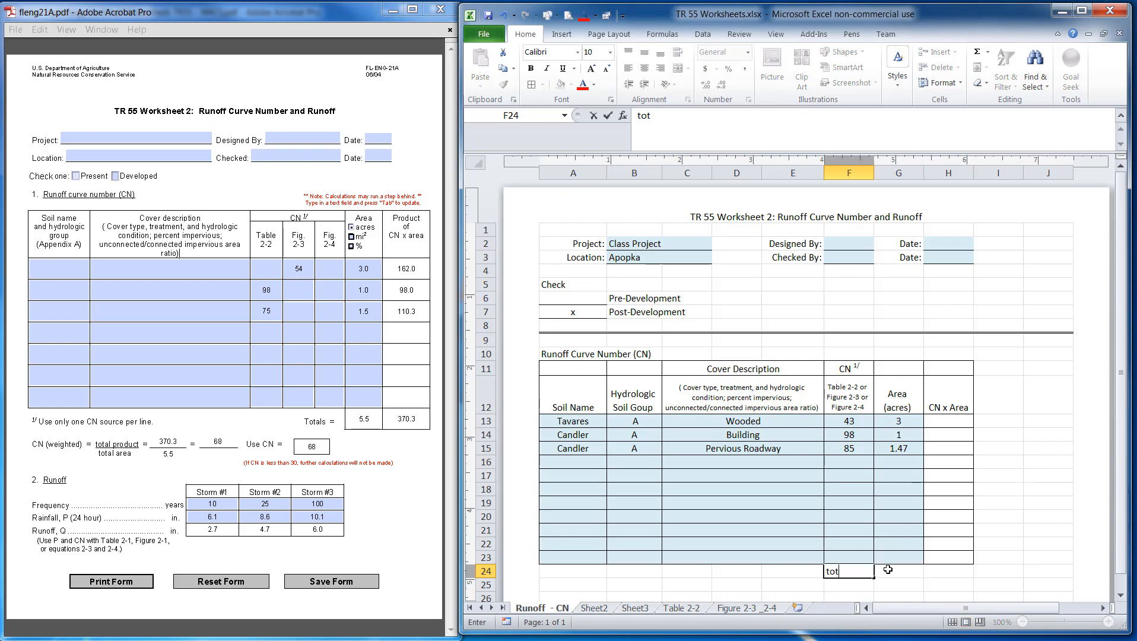
text(aotals =)
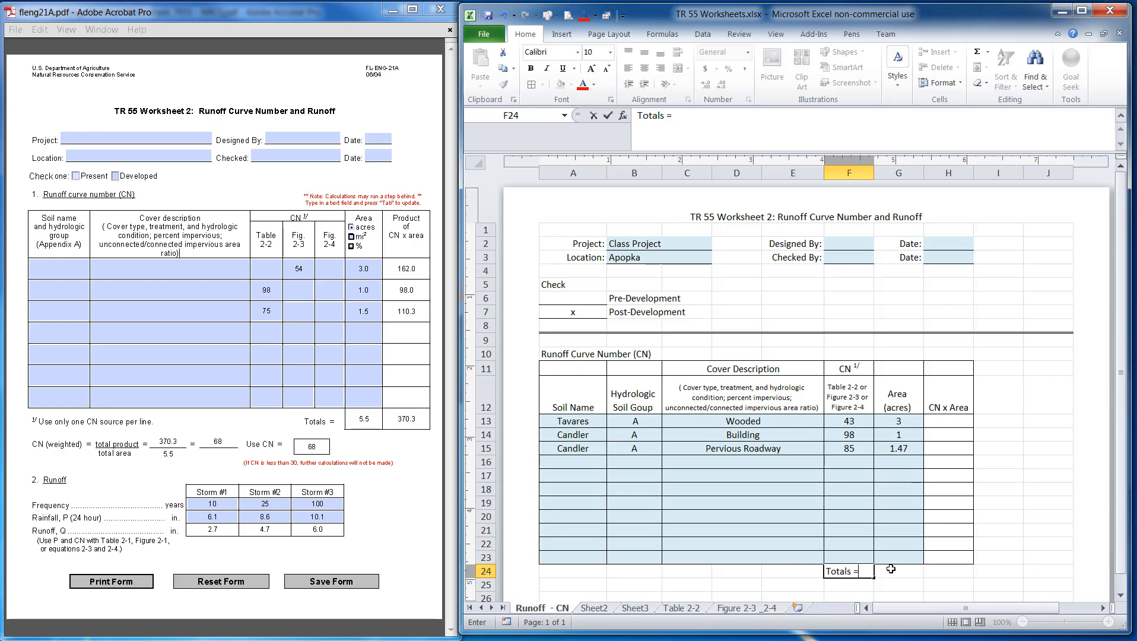
Enter a SUM formula in the Totals row totalling the area cells from row 13 to row 23
click(890, 569)
text(=)
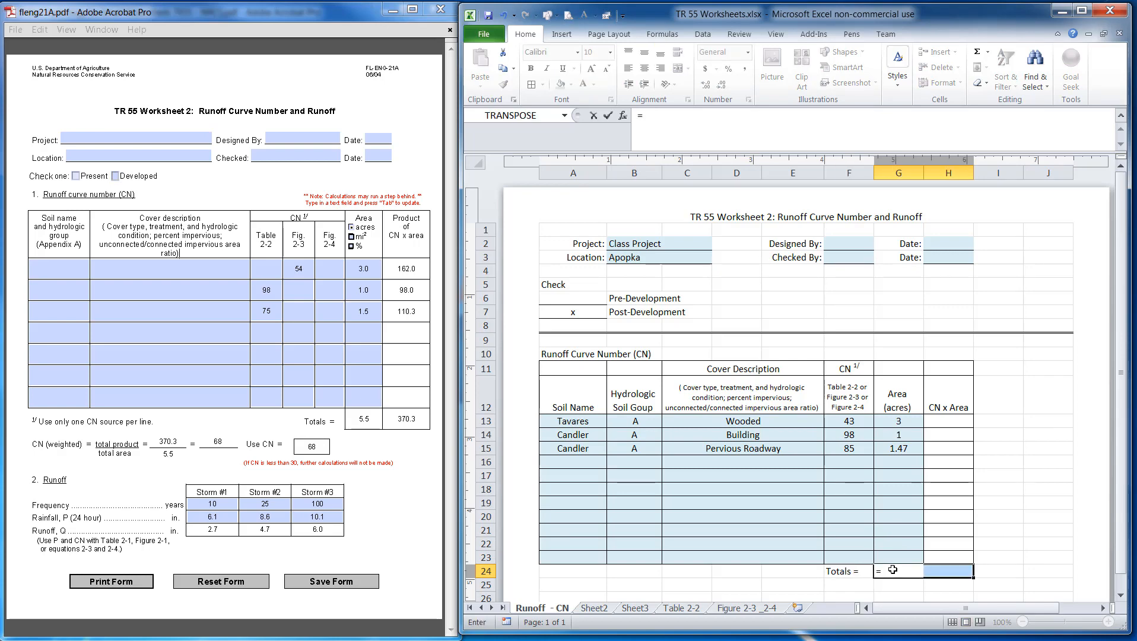
text(sum()
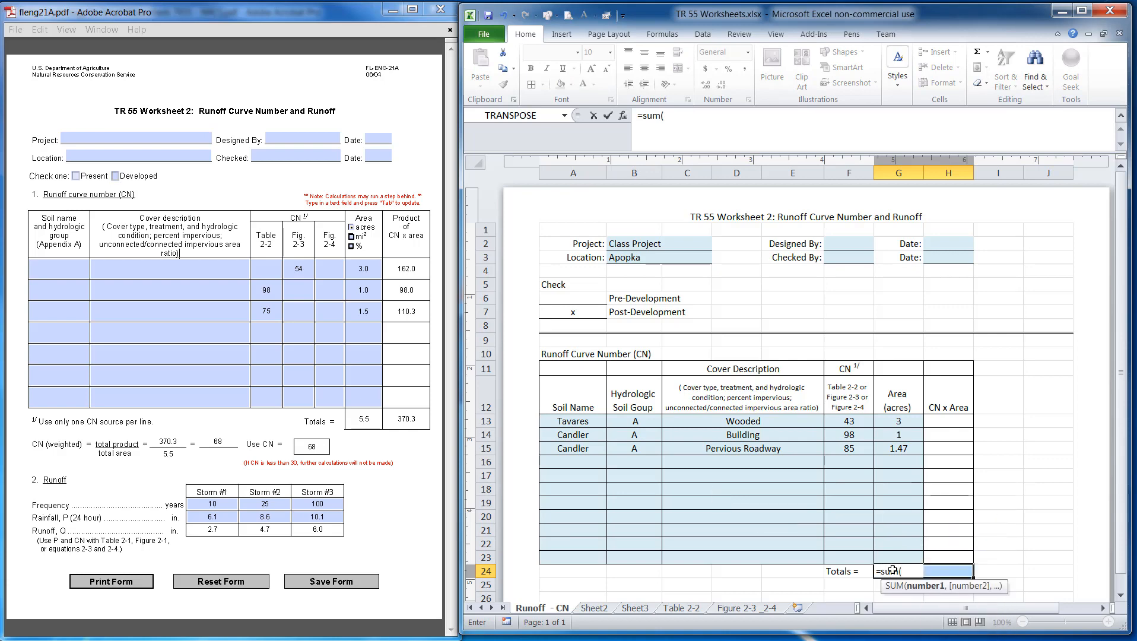
mouse_move(900, 423)
mouse_down()
mouse_move(896, 551)
mouse_move(934, 557)
mouse_up()
text())
key(Tab)
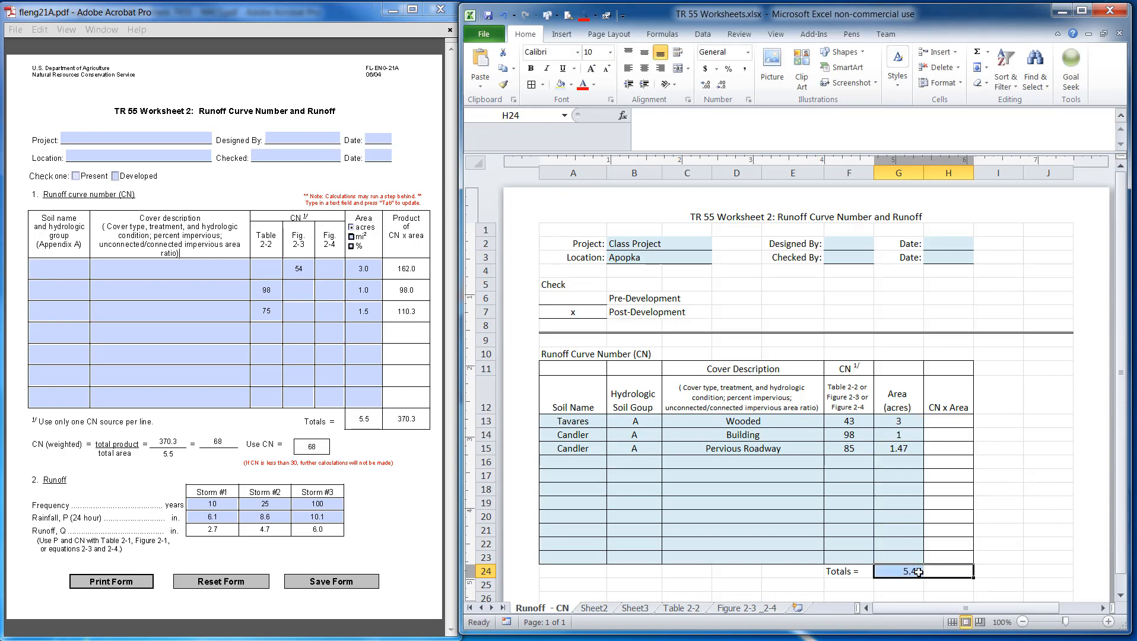
Correct the area Totals formula so it sums G13 through G23
click(914, 574)
click(727, 114)
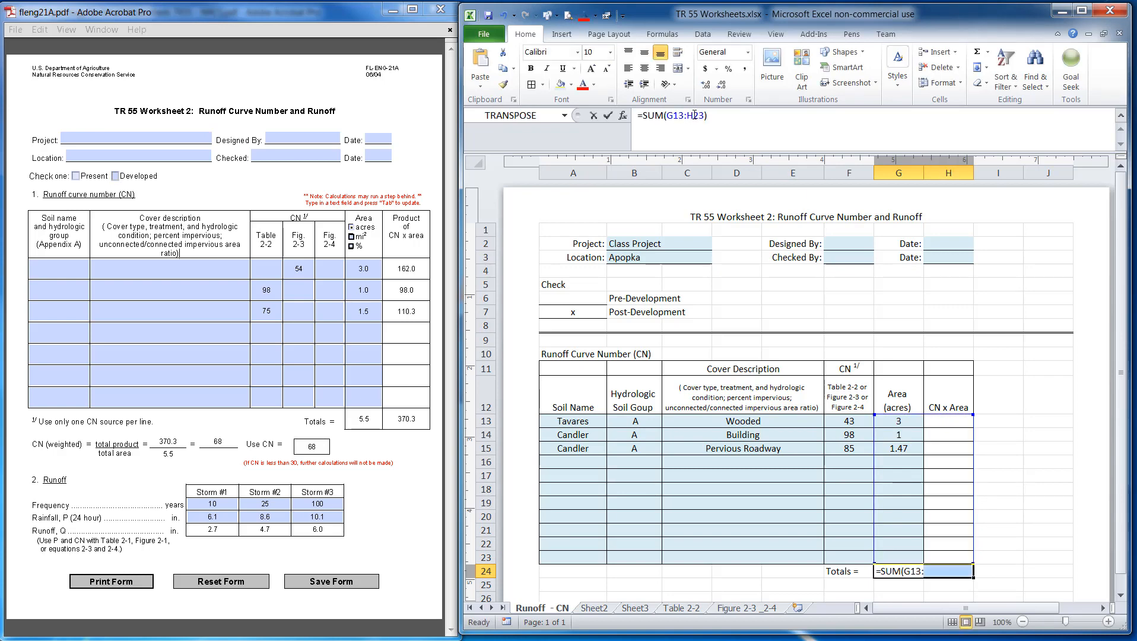
key(Left)
key(Left)
key(Left)
key(BackSpace)
text(g)
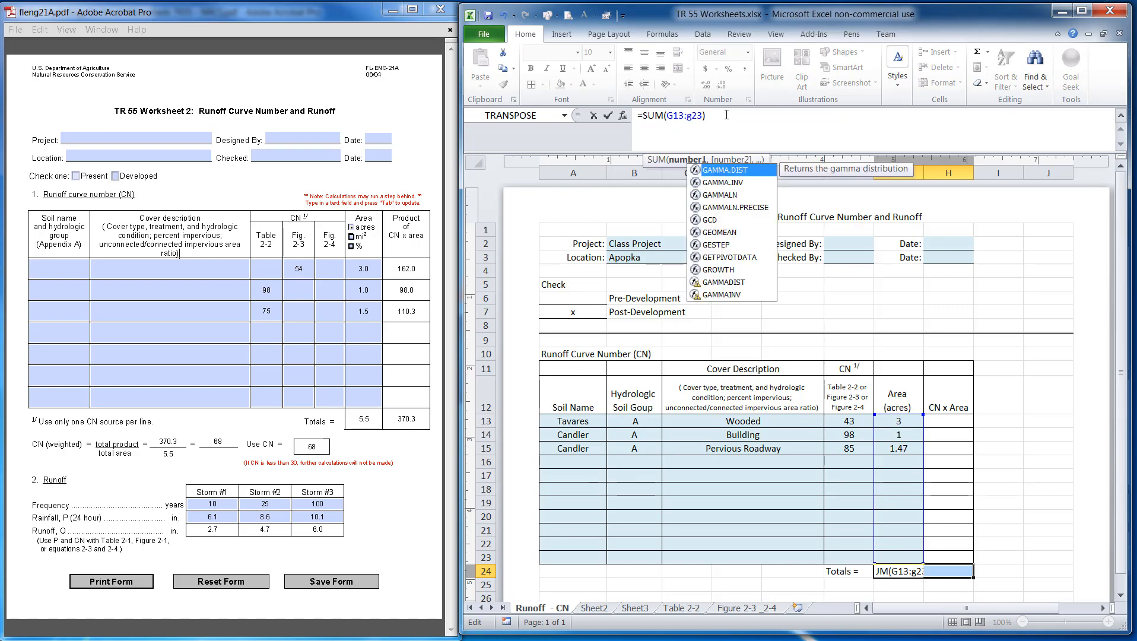
key(Return)
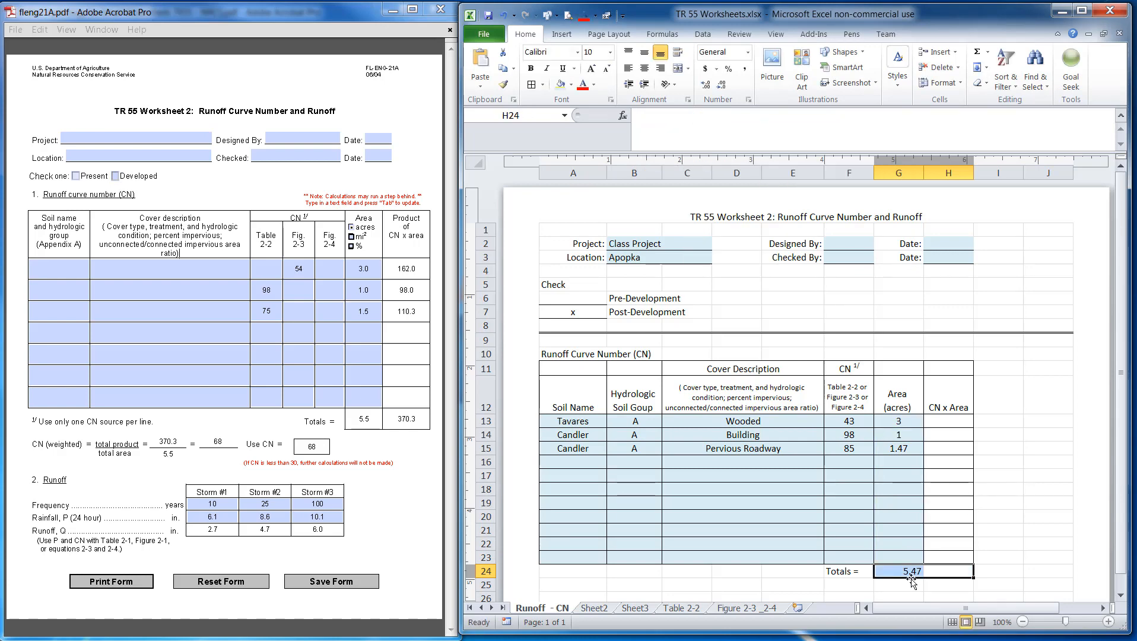
drag(943, 571, 997, 571)
click(1026, 573)
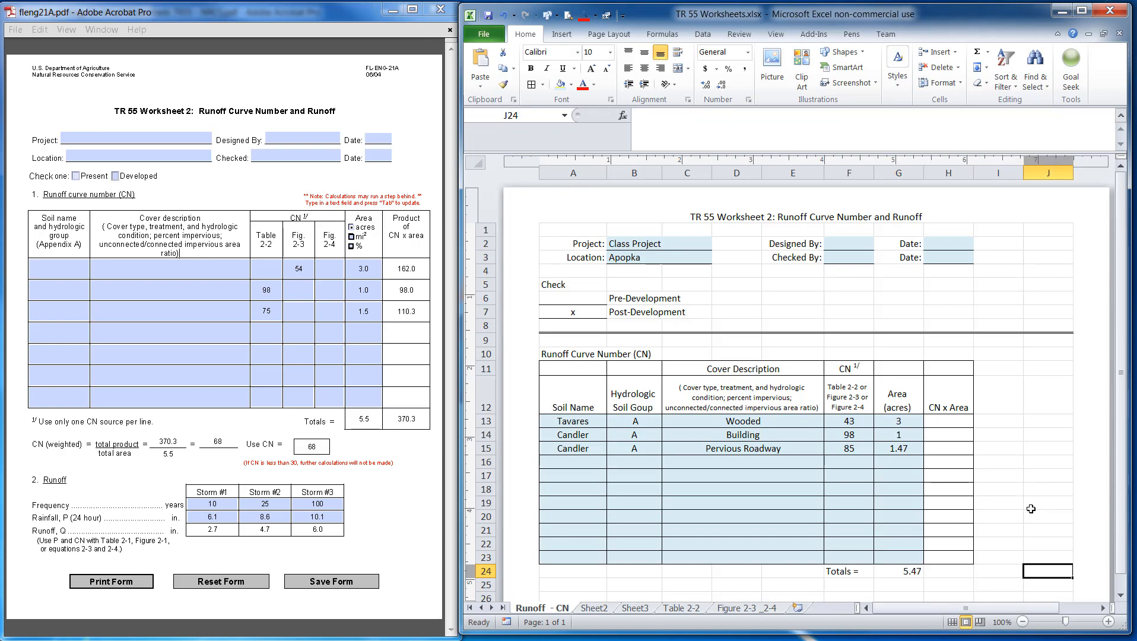
ctrl+click(971, 574)
ctrl+scroll(1007, 522, down, 1)
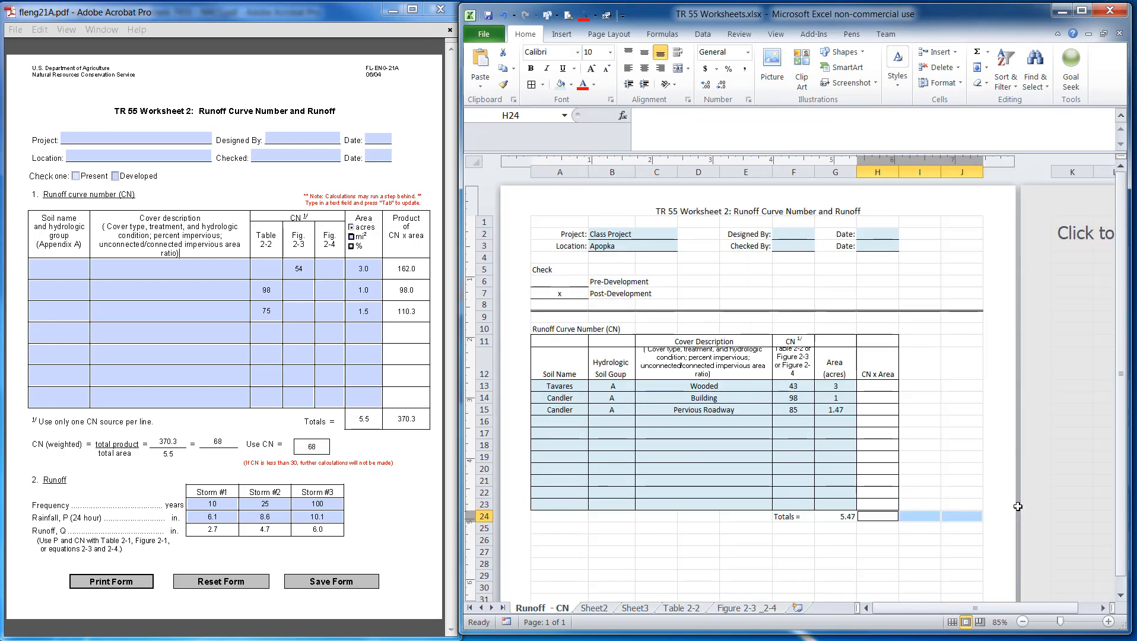
click(883, 552)
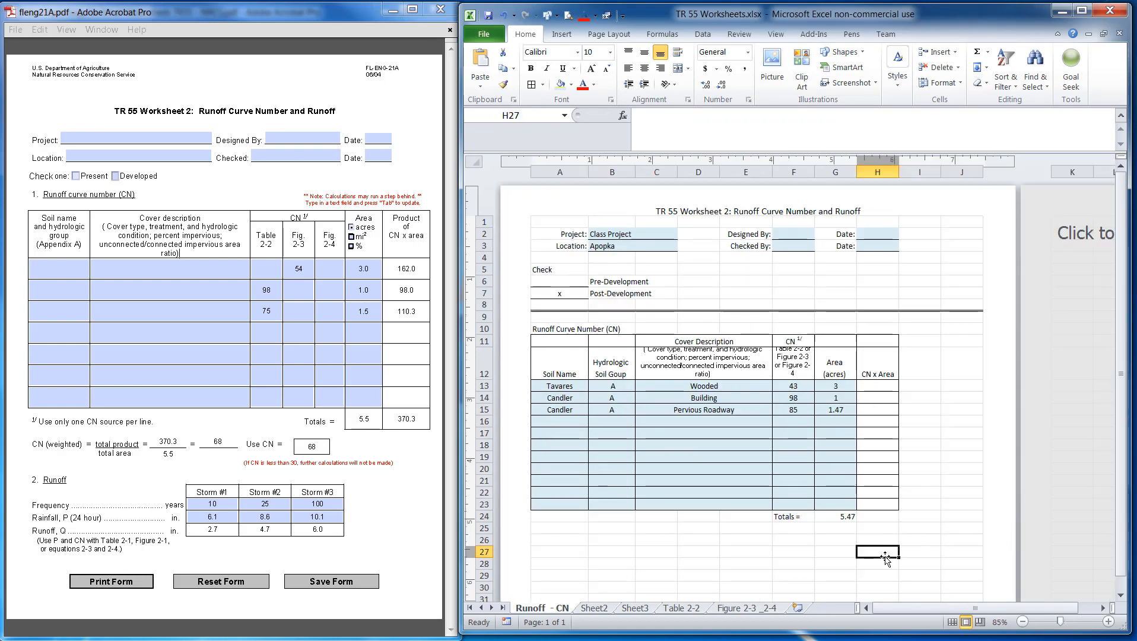
click(883, 505)
text(=)
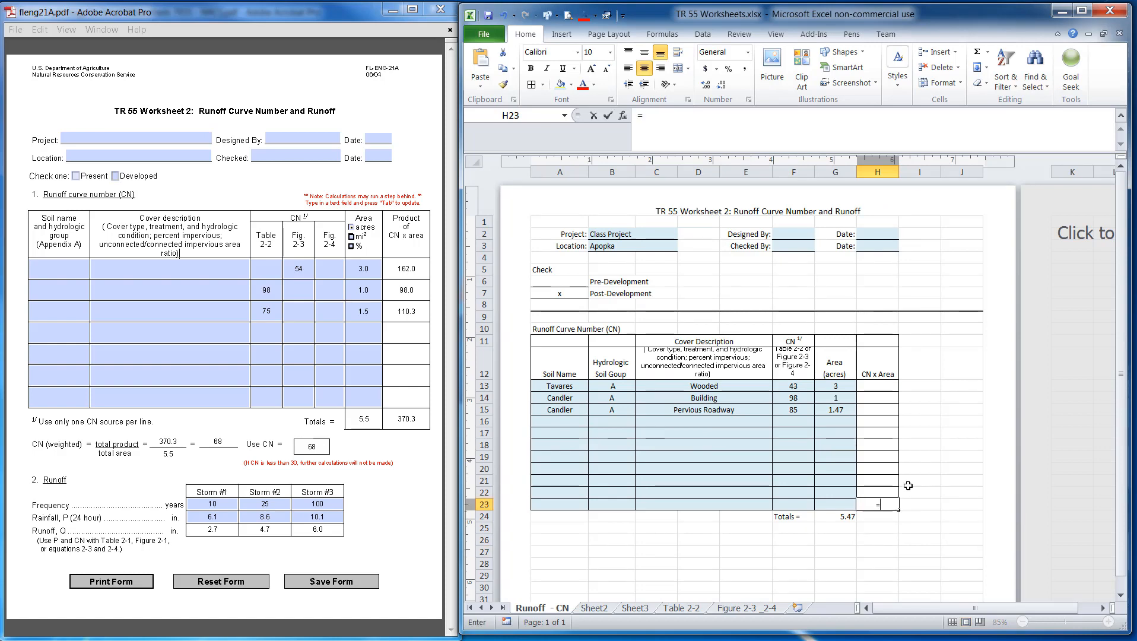
text(sum()
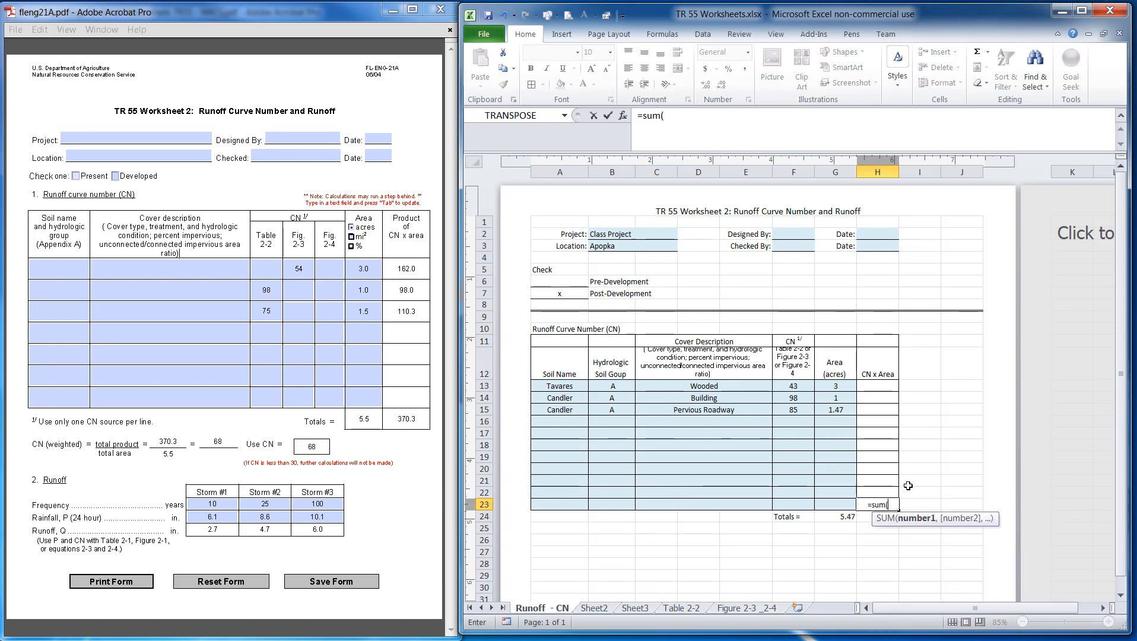
drag(883, 387, 877, 502)
text())
key(Return)
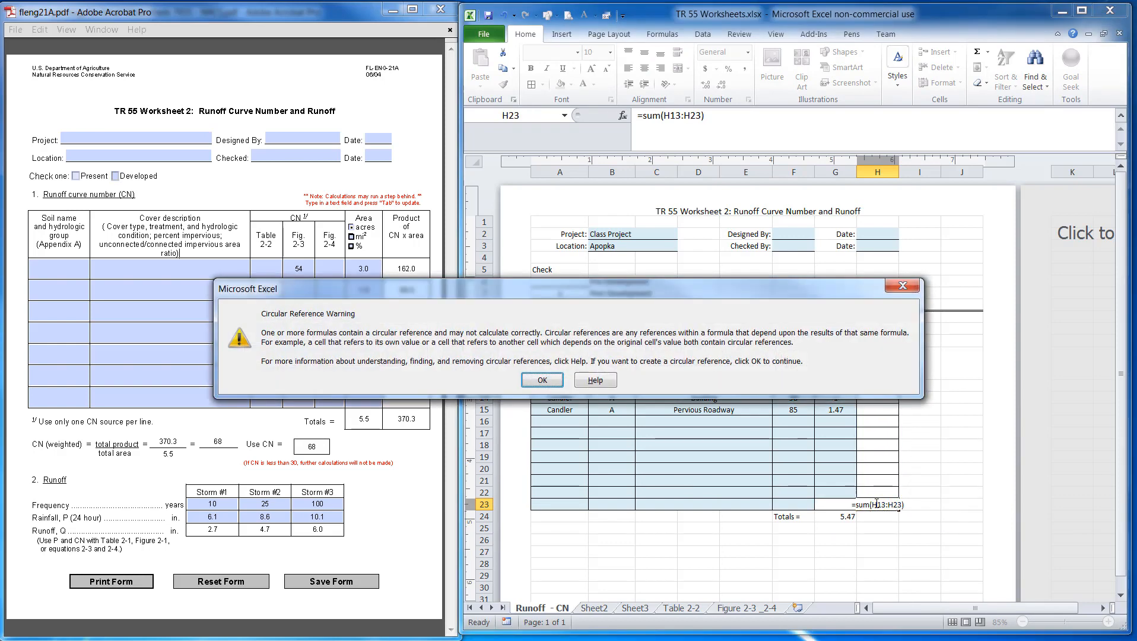
click(542, 379)
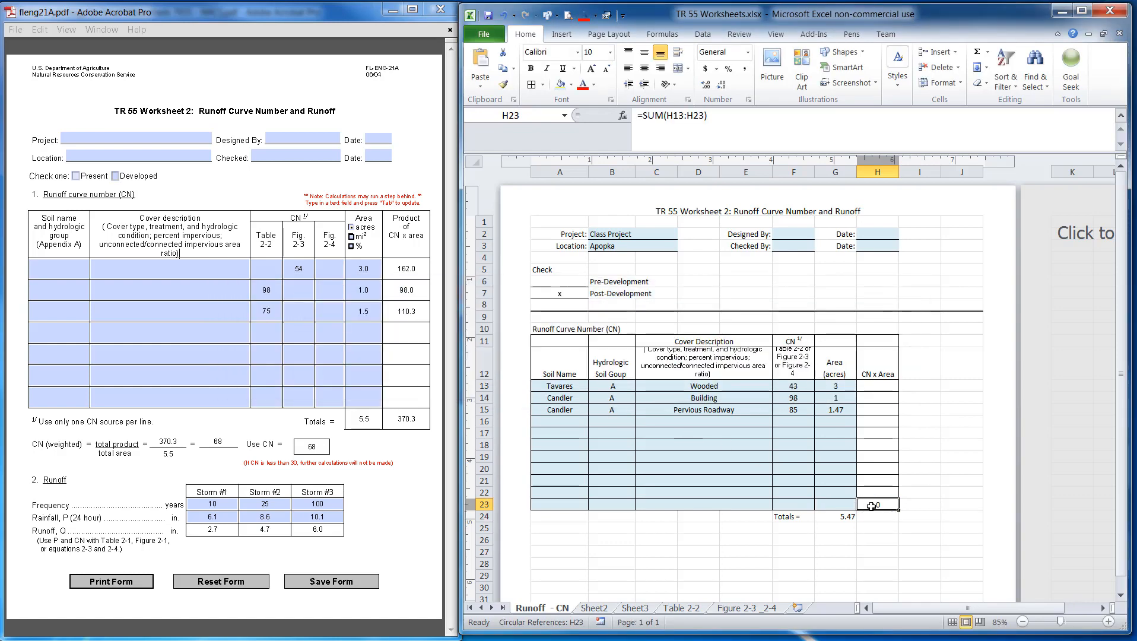
click(705, 131)
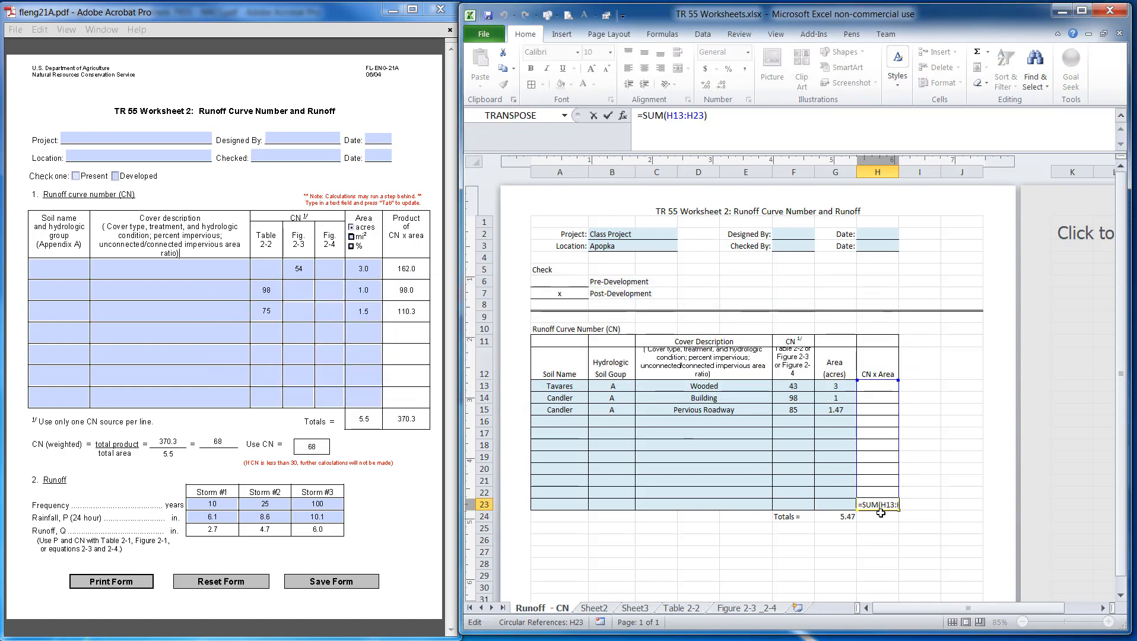
key(Escape)
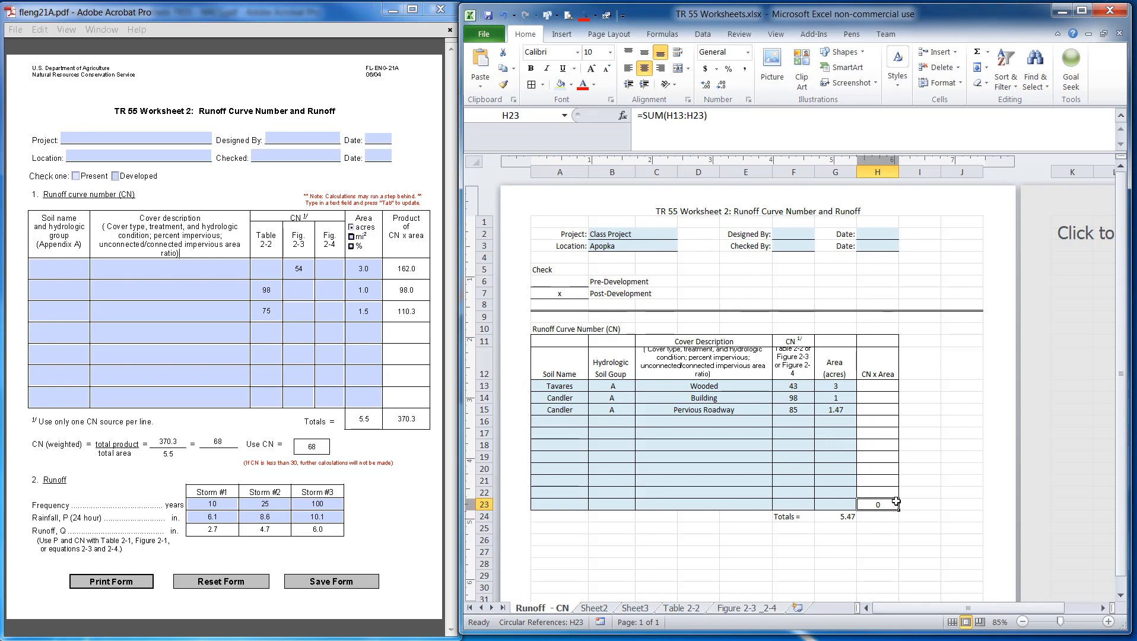
key(Delete)
Enter a SUM formula in the CN x Area Totals cell totalling H13 through H23
click(881, 515)
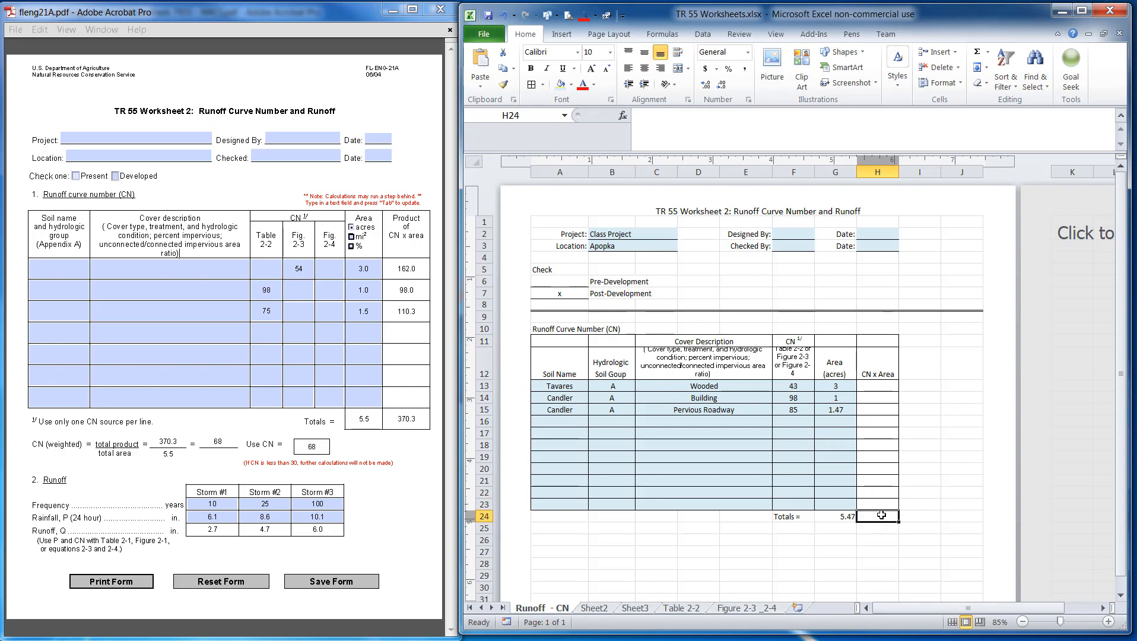
text(=sum()
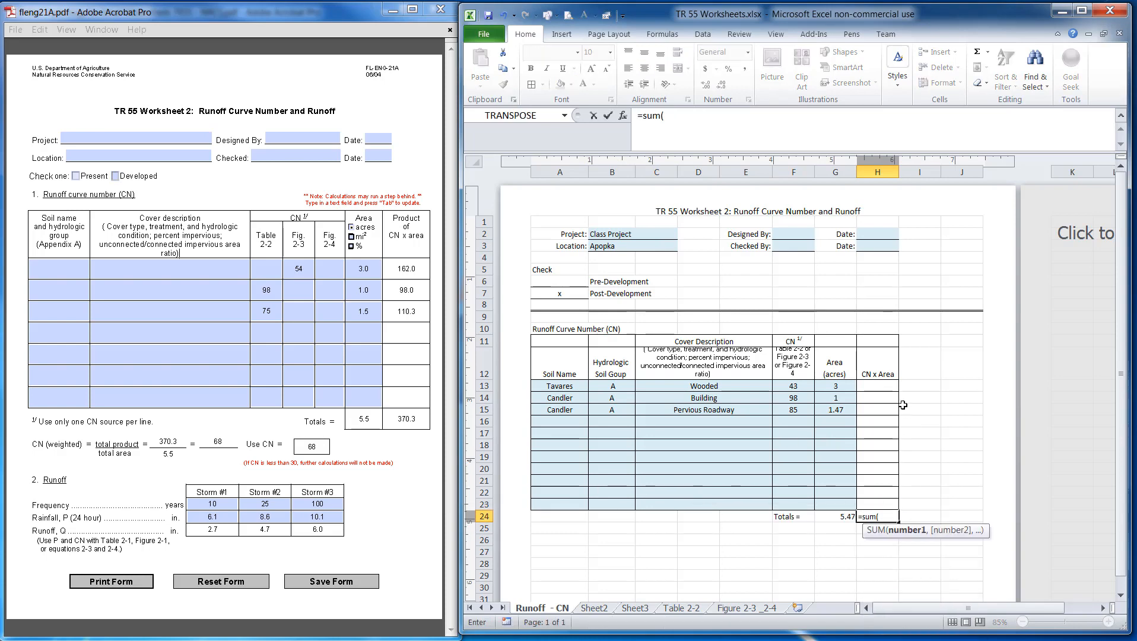
drag(884, 386, 886, 503)
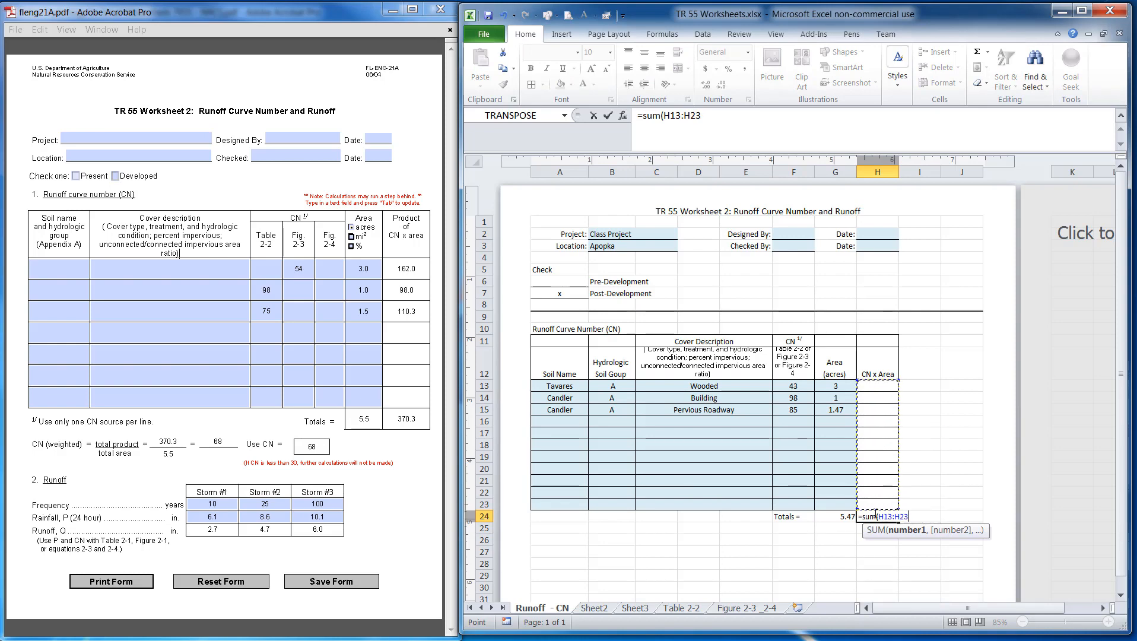
text())
key(Return)
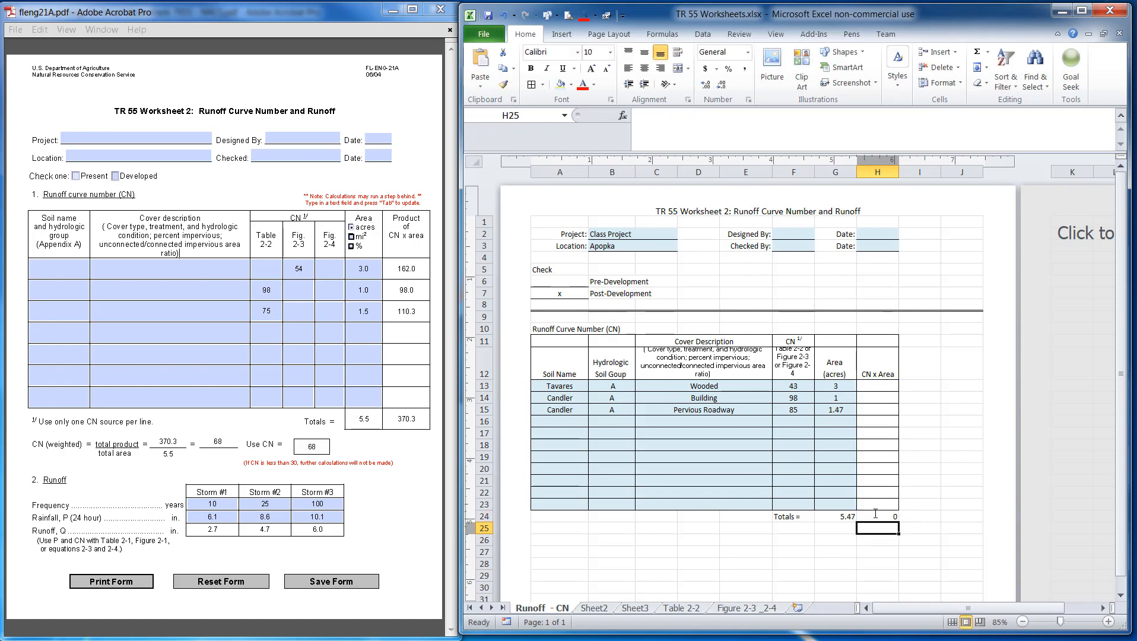
Enter a formula in the first CN x Area cell multiplying row 13's CN by its area
click(879, 389)
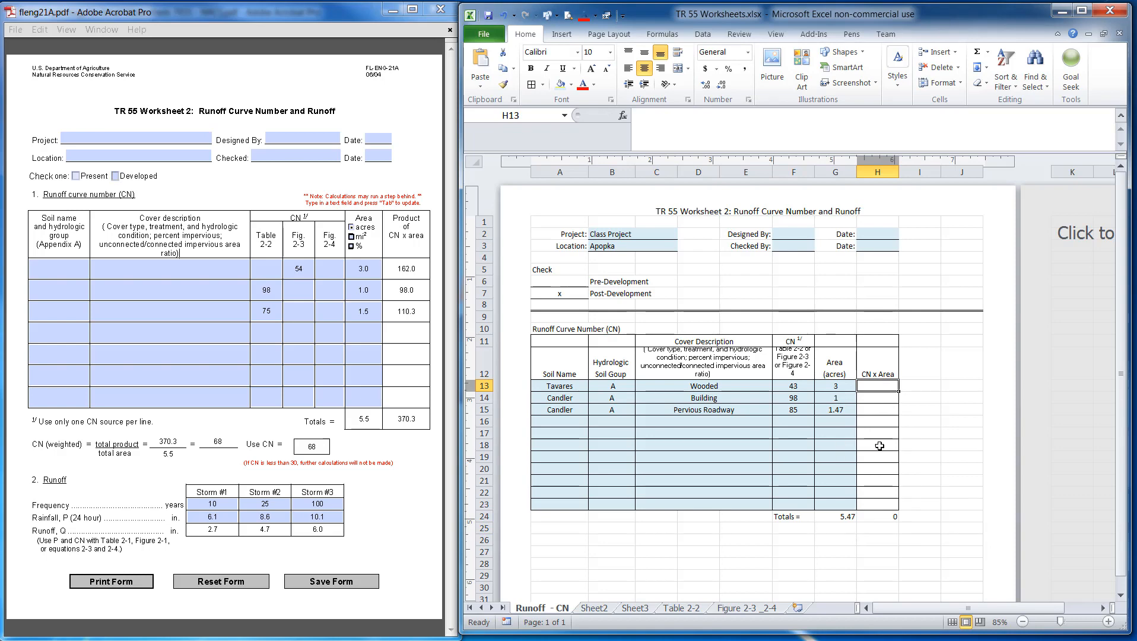
text(=)
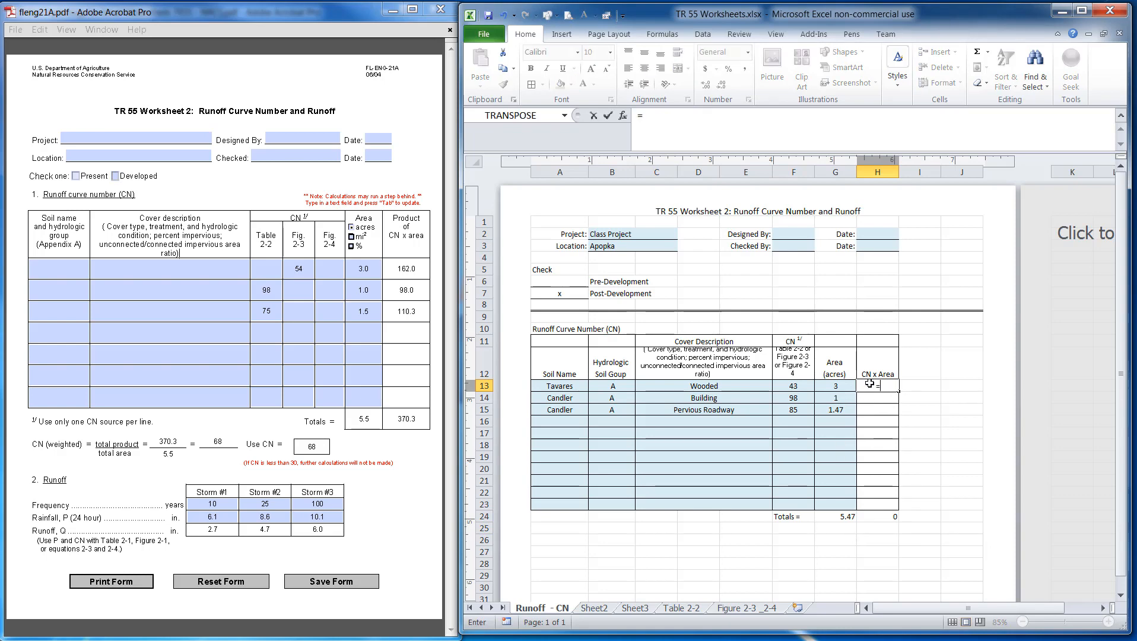
click(784, 385)
text(*)
click(831, 386)
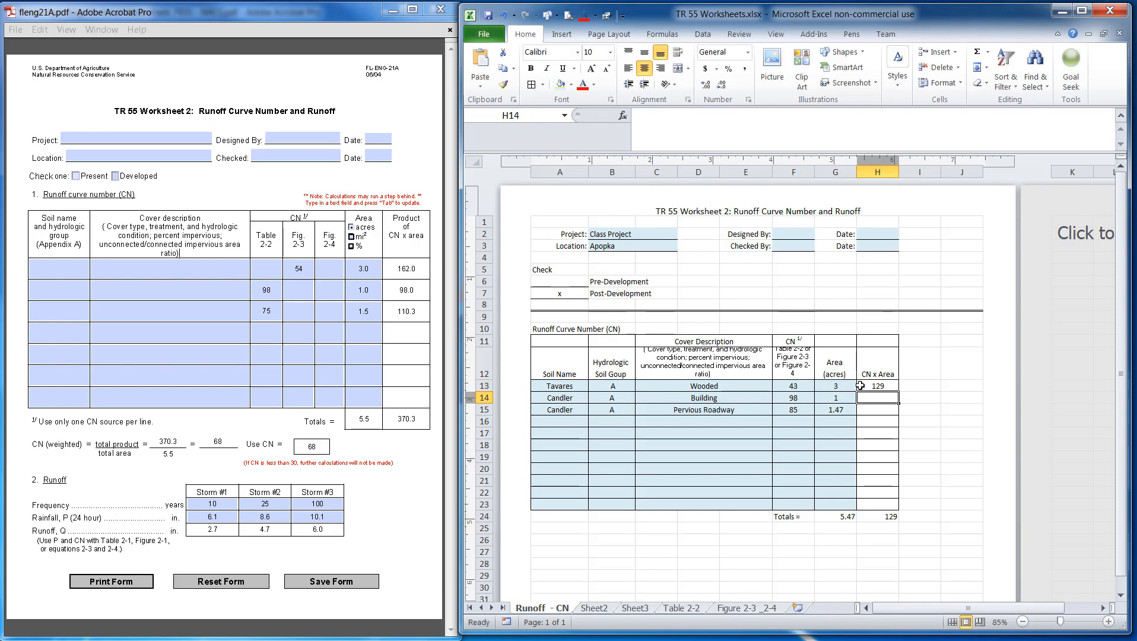
key(ctrl+Return)
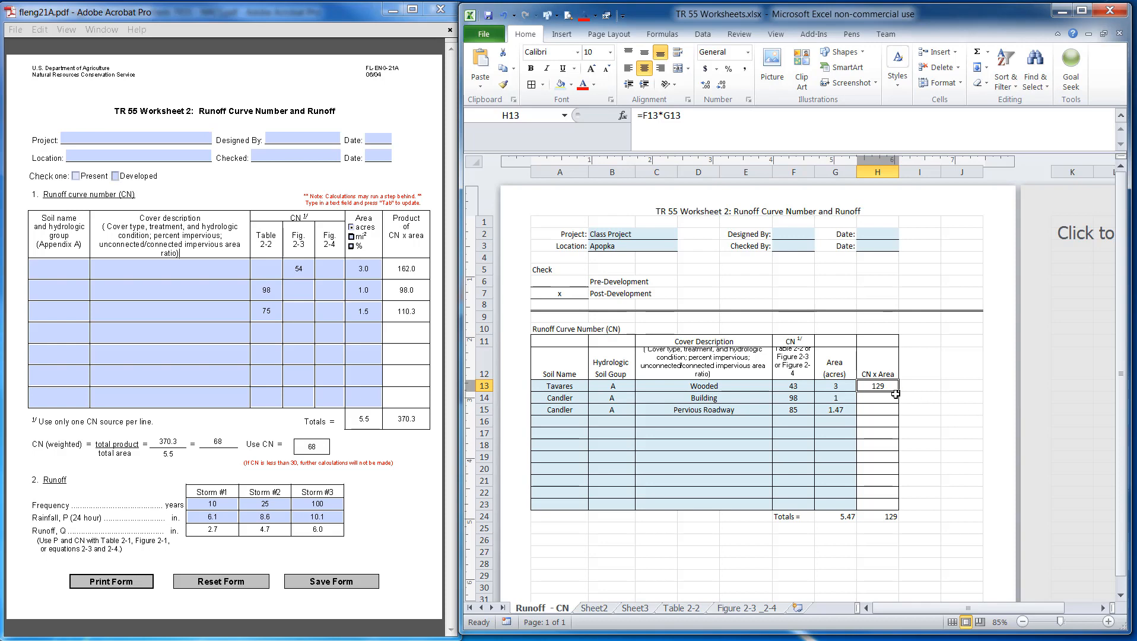
Copy the CN x Area formula down to the Building and Pervious Roadway rows
scroll(895, 393, up, 3)
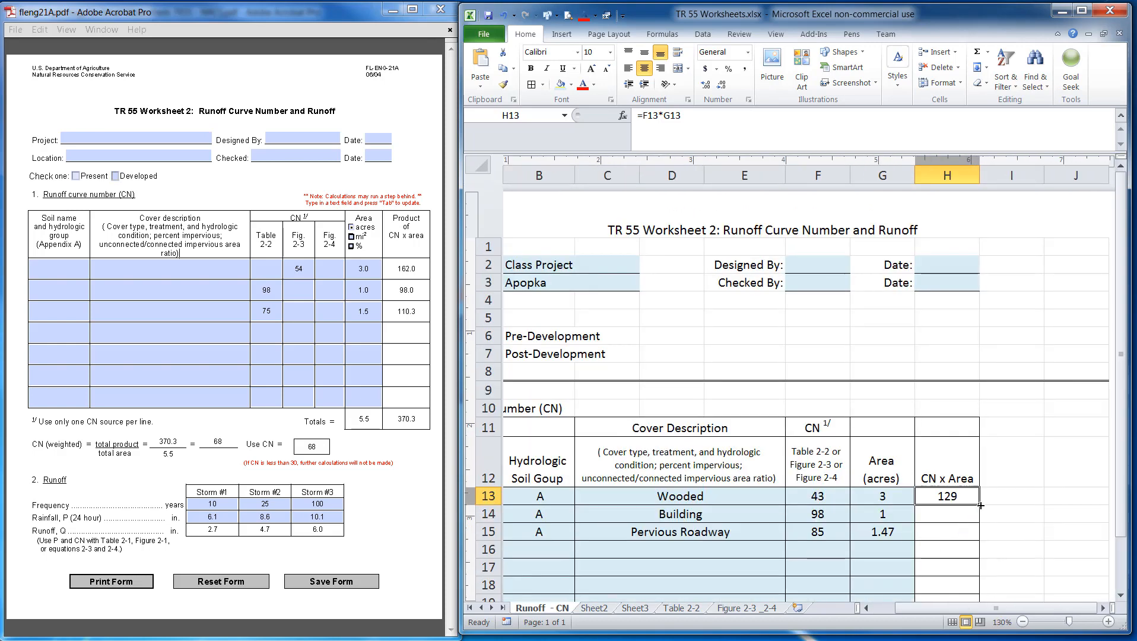
drag(980, 505, 976, 533)
scroll(977, 533, down, 3)
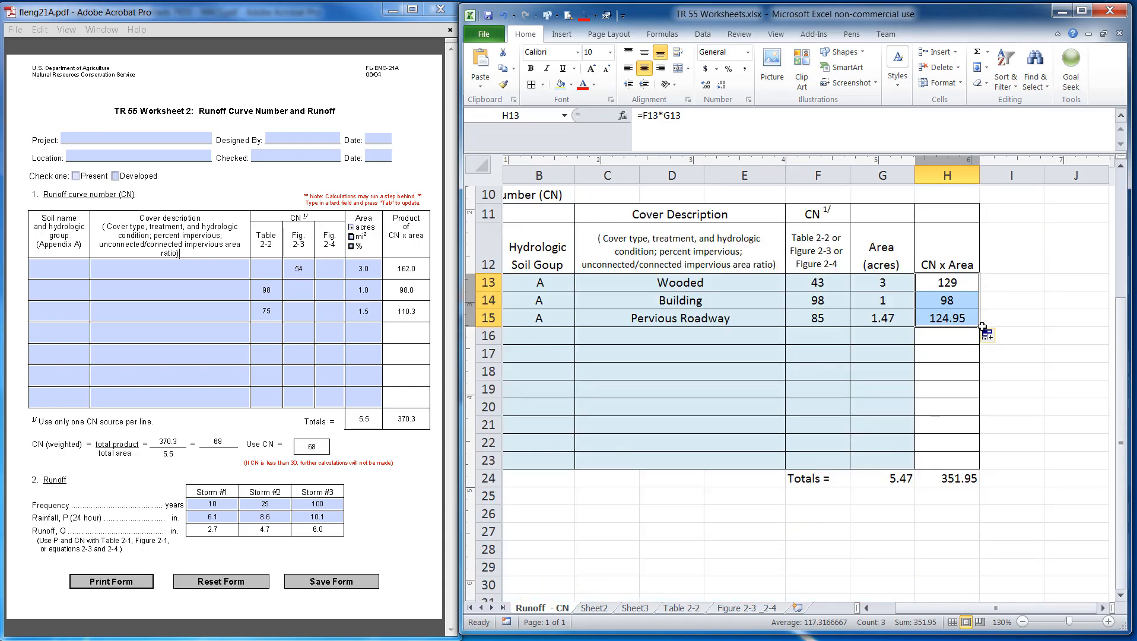
drag(979, 326, 979, 468)
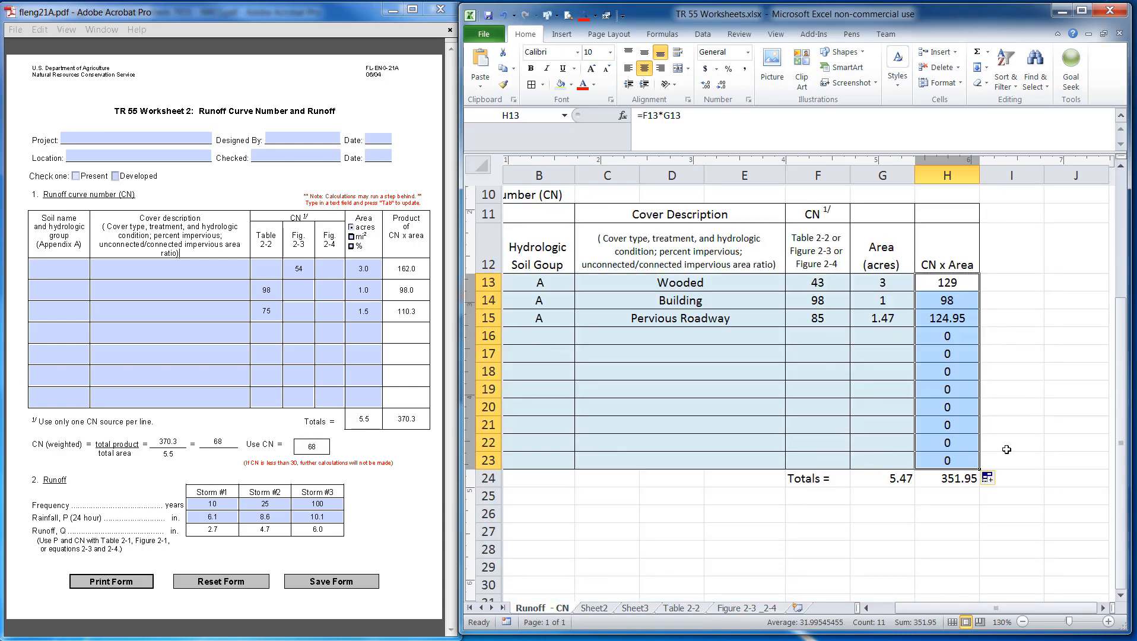
drag(942, 337, 949, 460)
key(Delete)
click(1086, 356)
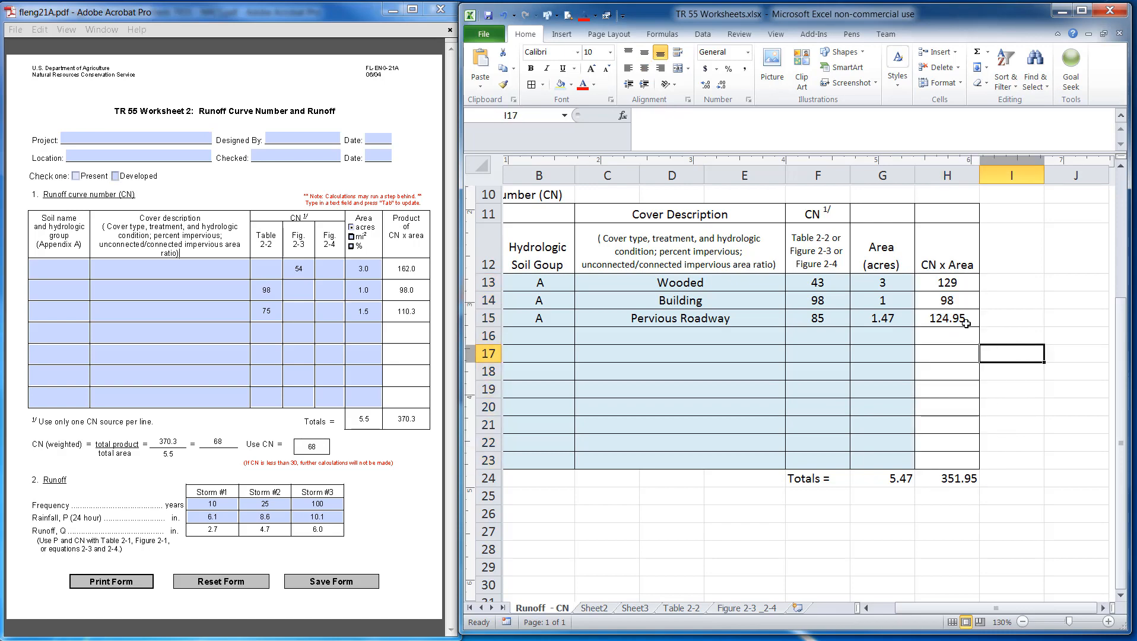
Review the CN x Area values and totals in the runoff curve number table
click(960, 318)
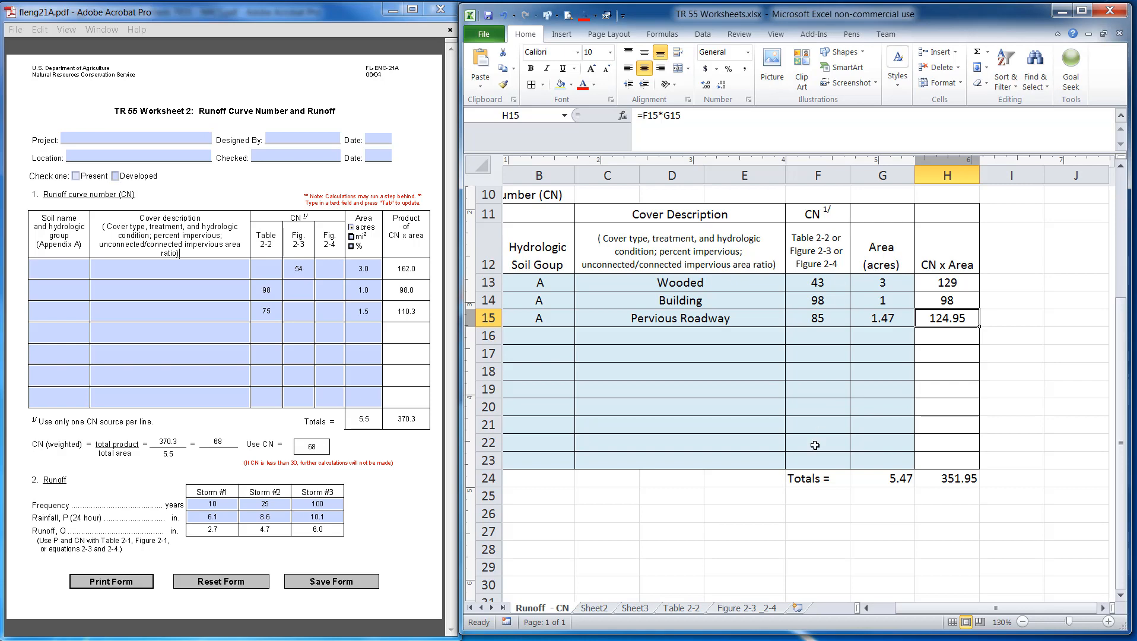
scroll(942, 495, down, 3)
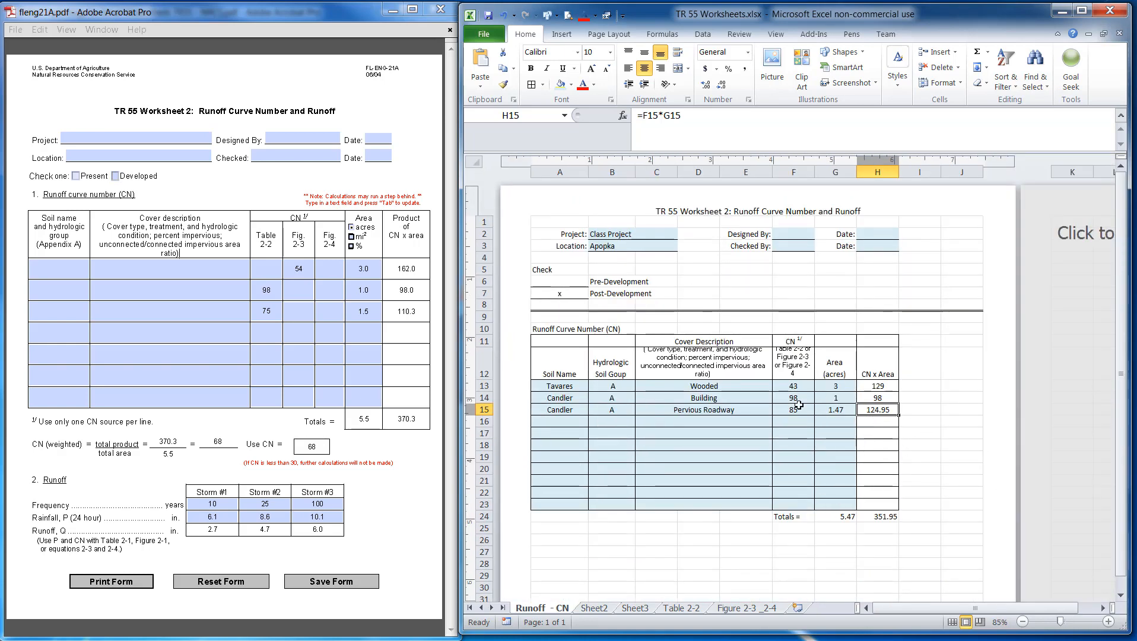
scroll(739, 445, up, 3)
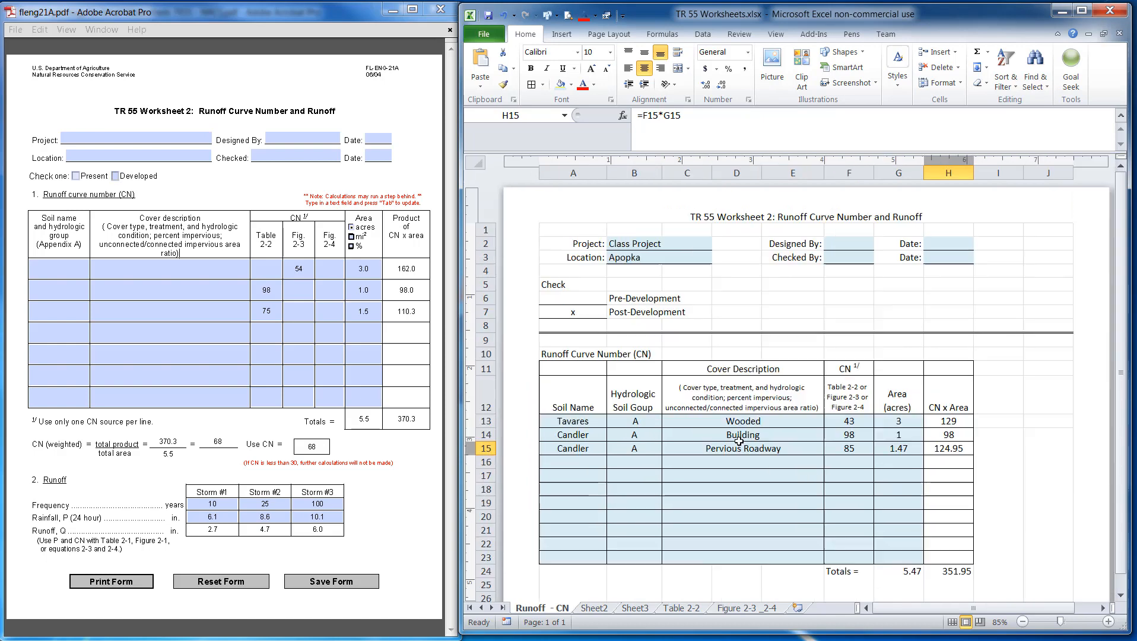
scroll(742, 426, down, 2)
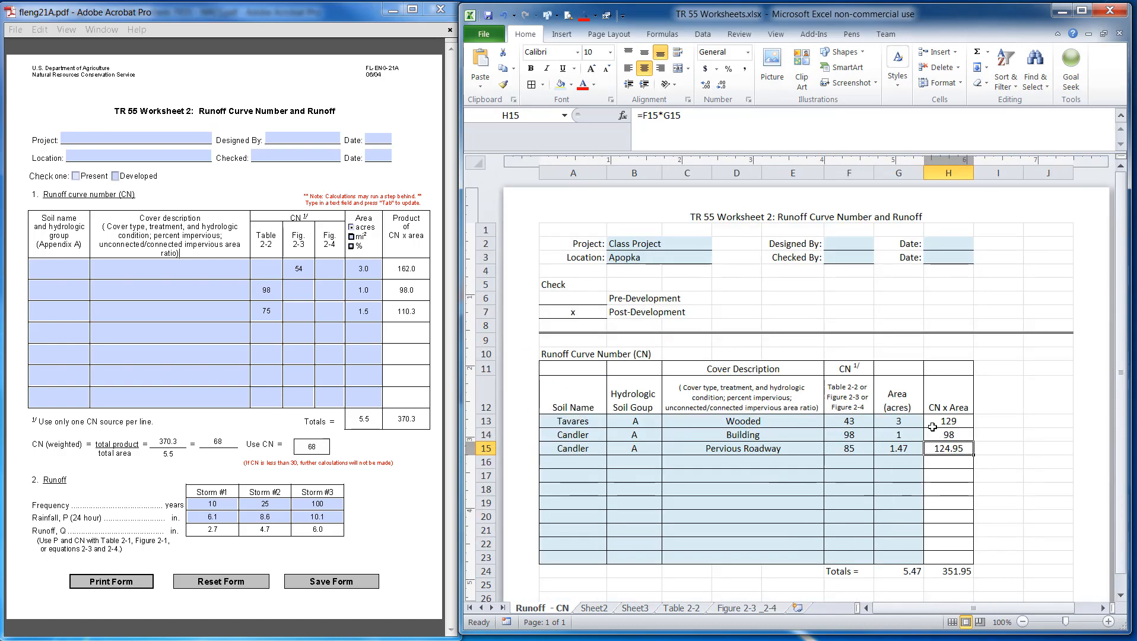
scroll(890, 407, down, 2)
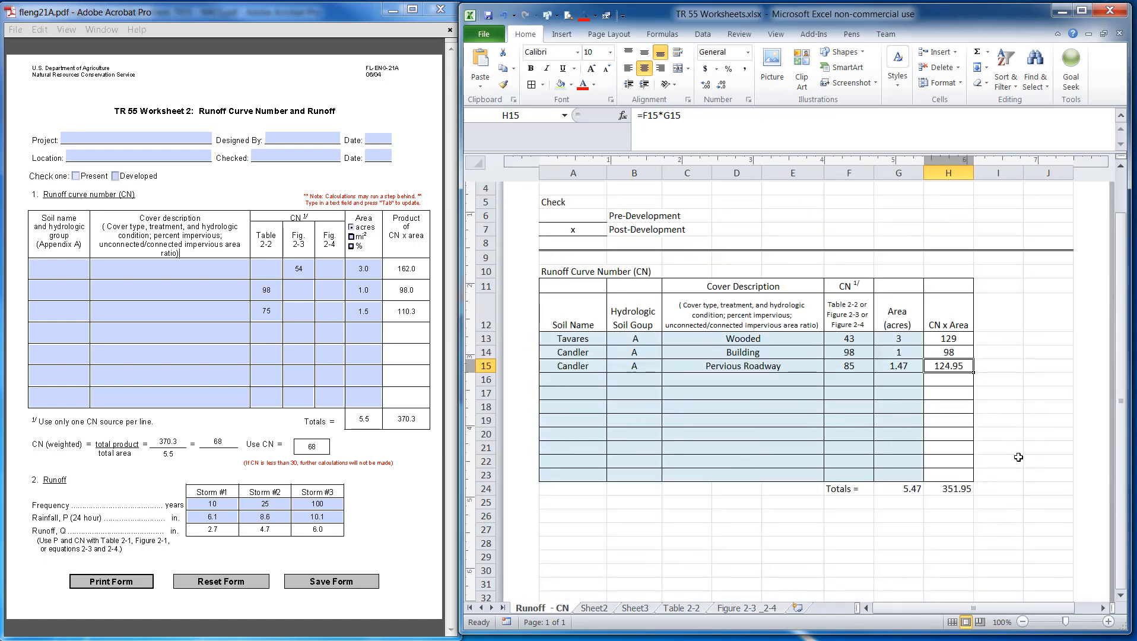
drag(1016, 460, 1042, 461)
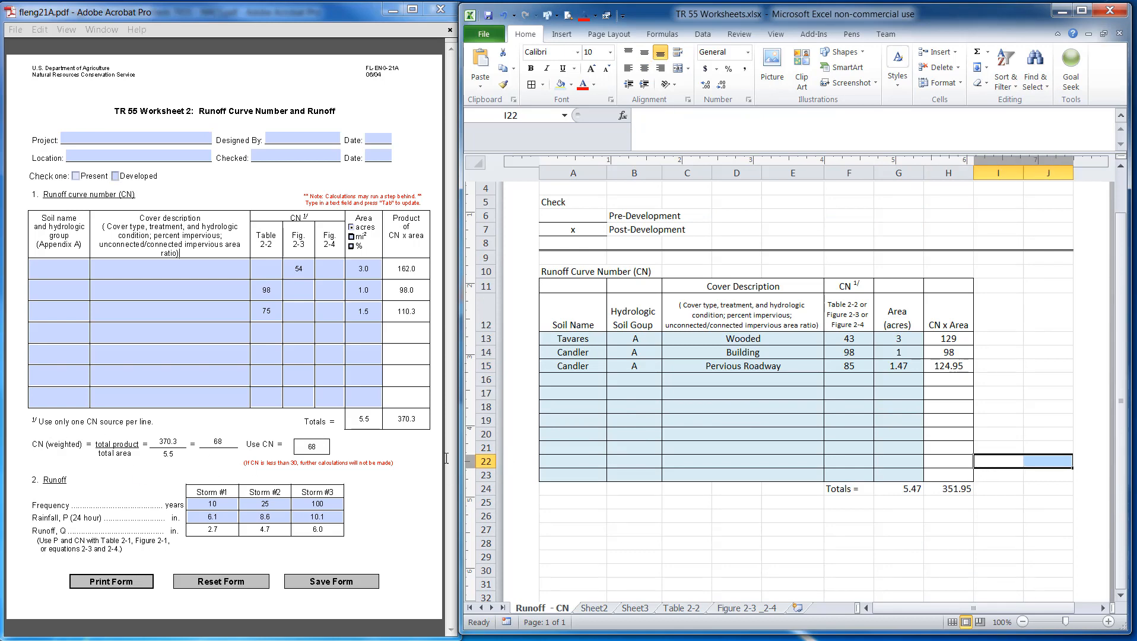
drag(568, 508, 617, 507)
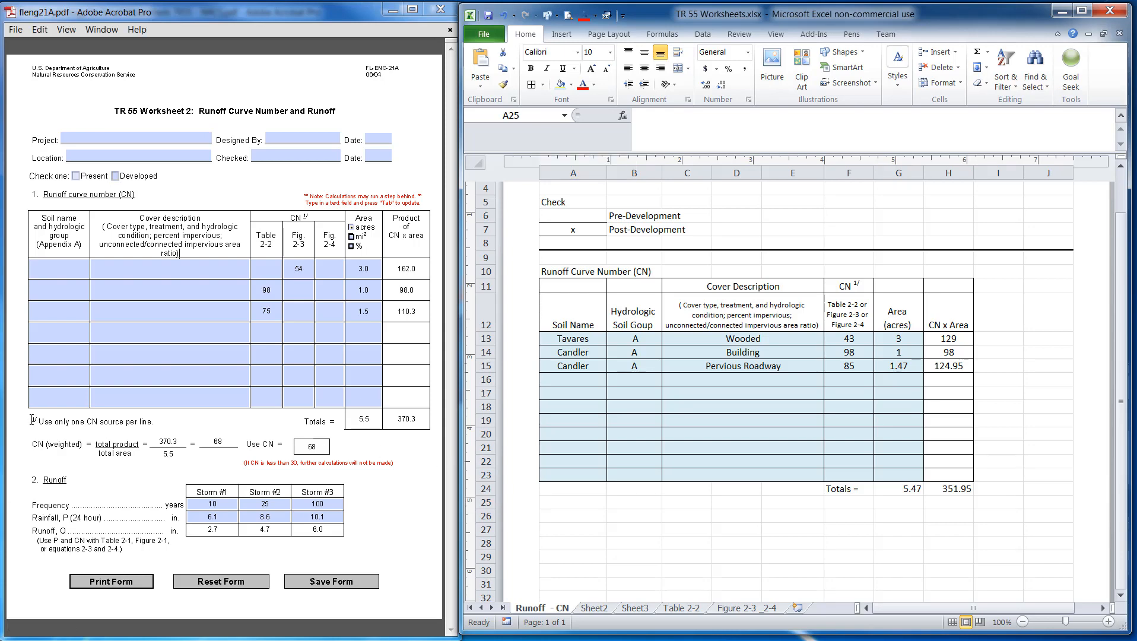
drag(32, 419, 153, 423)
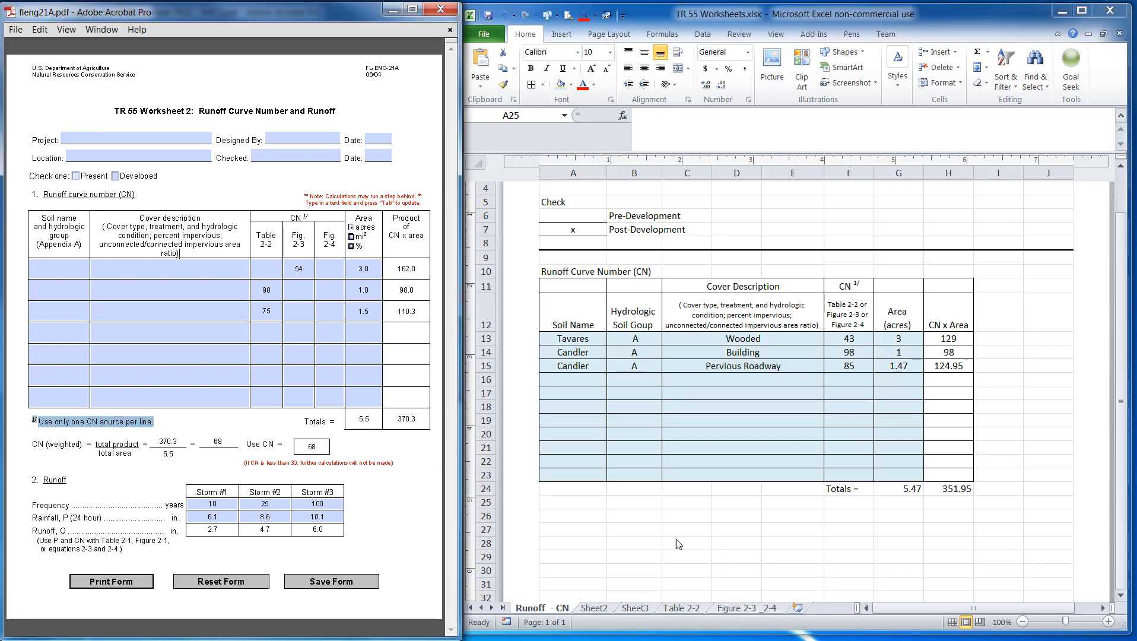
click(573, 511)
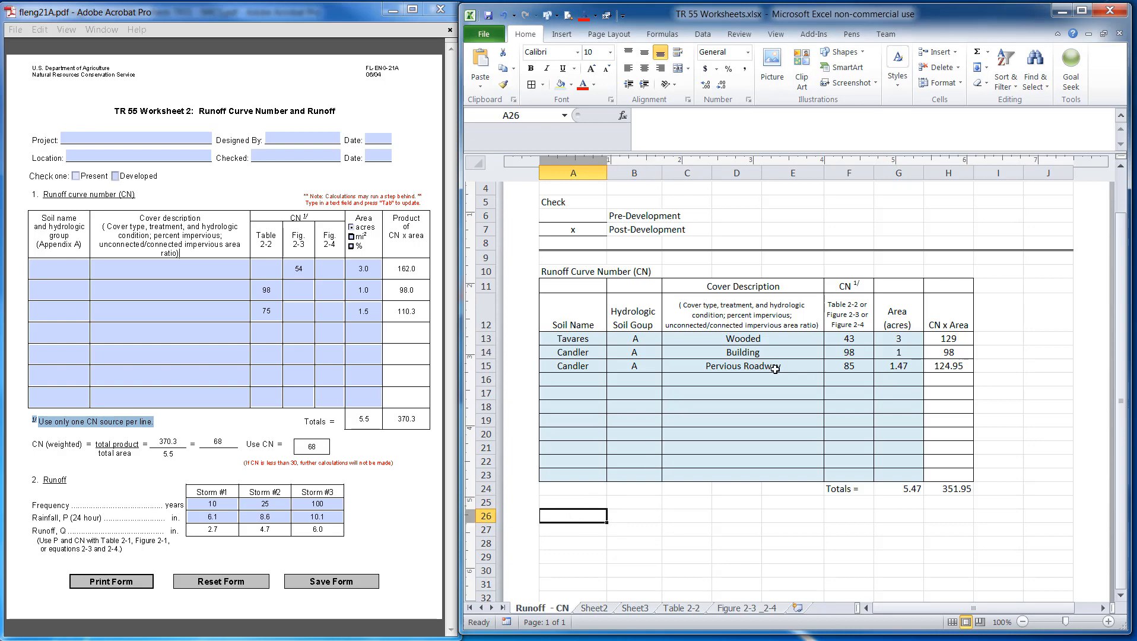
mouse_move(849, 289)
mouse_down()
mouse_move(899, 287)
mouse_move(849, 287)
mouse_up()
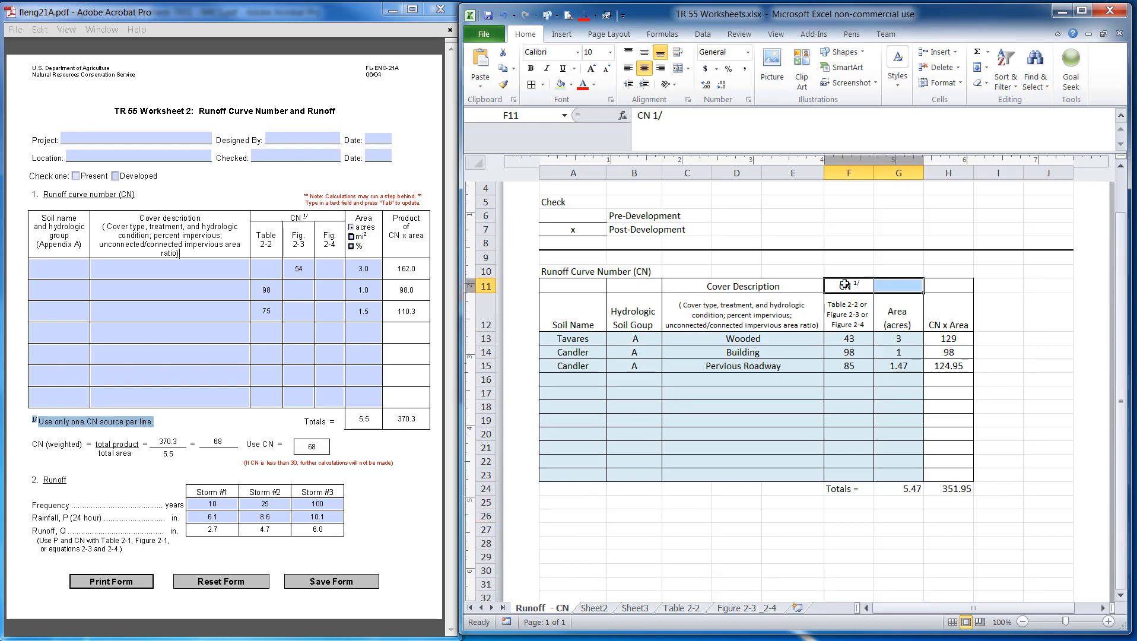
click(847, 257)
click(847, 285)
key(ctrl+c)
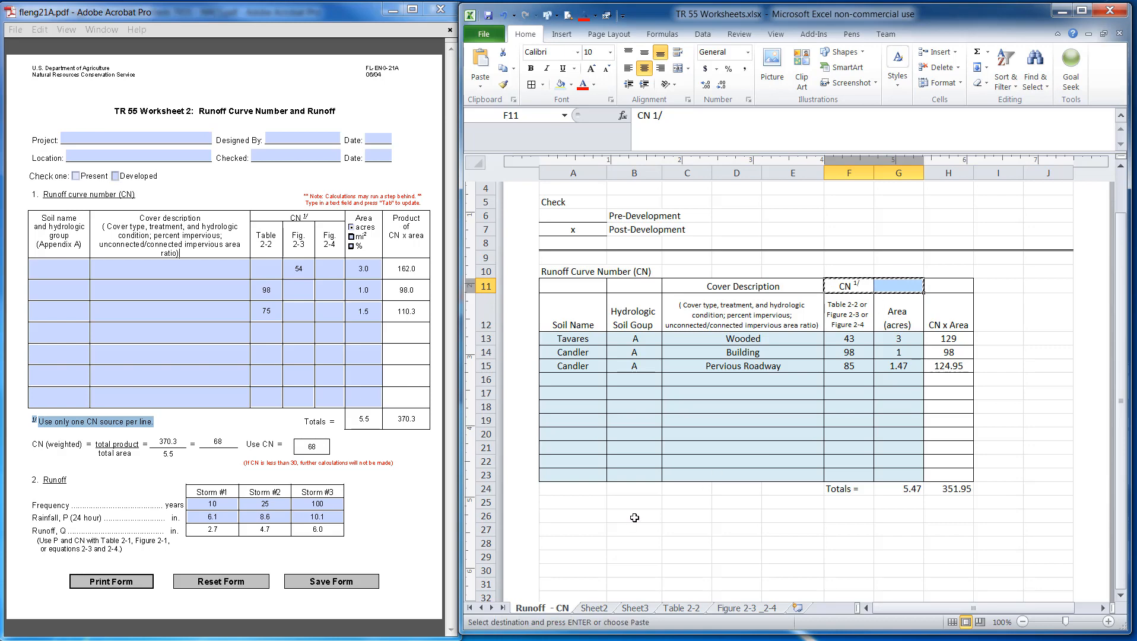
click(589, 514)
key(ctrl+v)
click(597, 557)
click(627, 515)
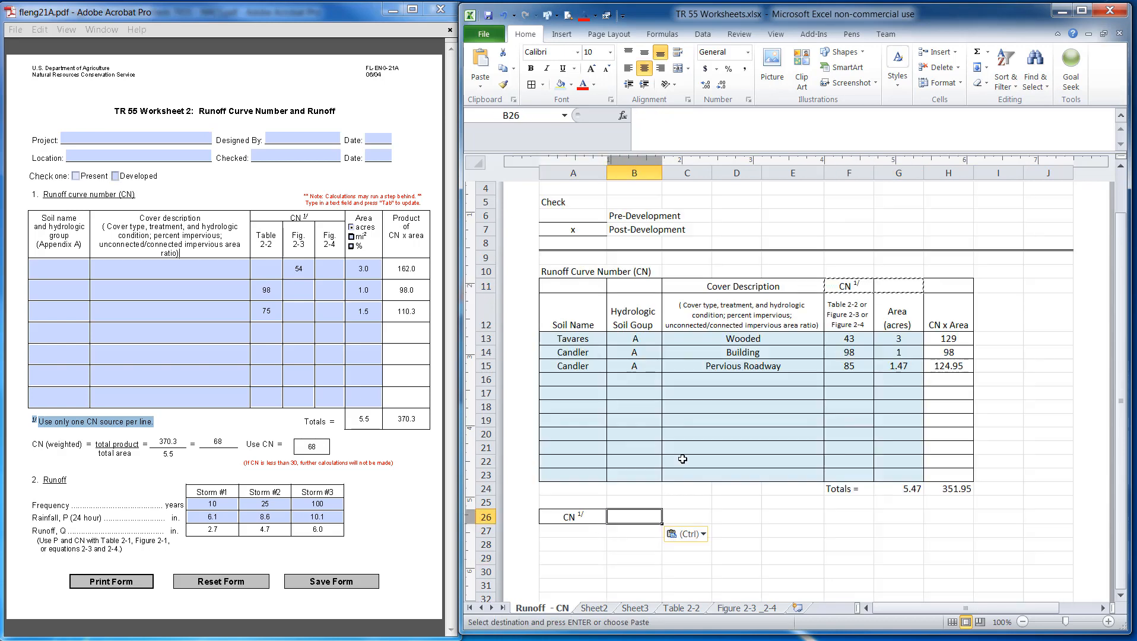
click(502, 15)
drag(912, 284, 935, 286)
key(Escape)
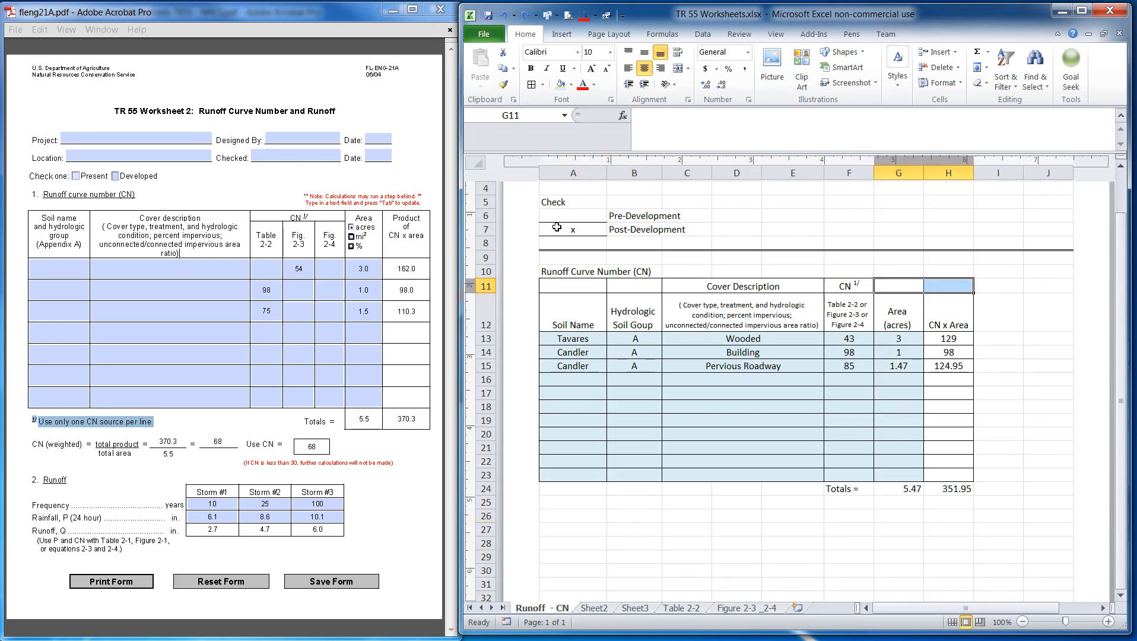
Switch the worksheet to Normal view and make row 12 slightly taller
click(776, 34)
click(486, 63)
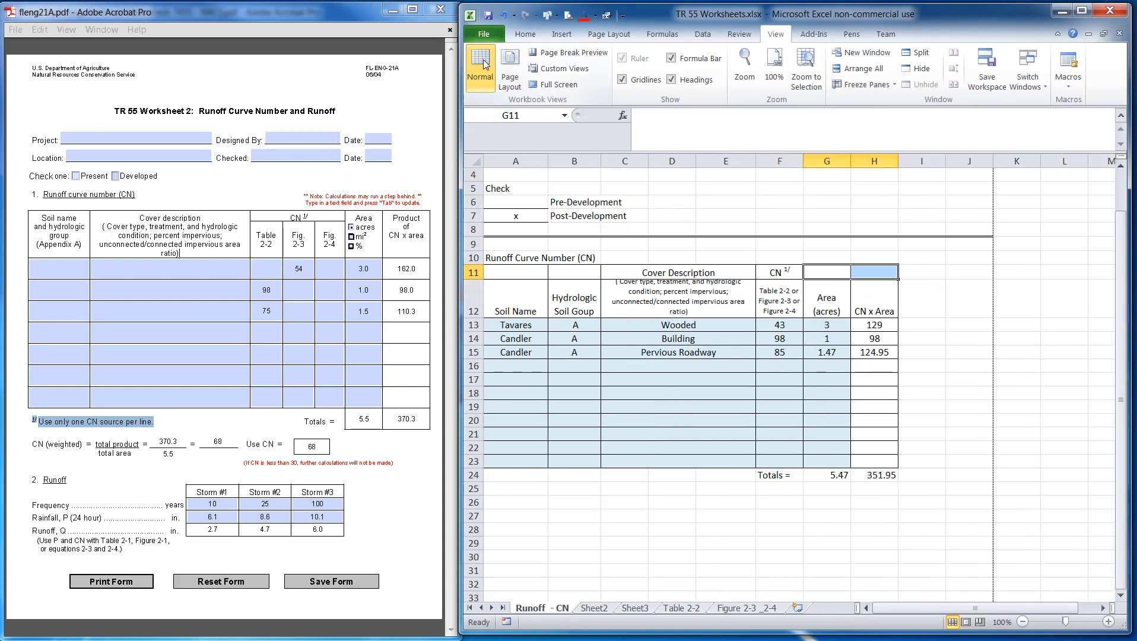
click(884, 466)
click(786, 274)
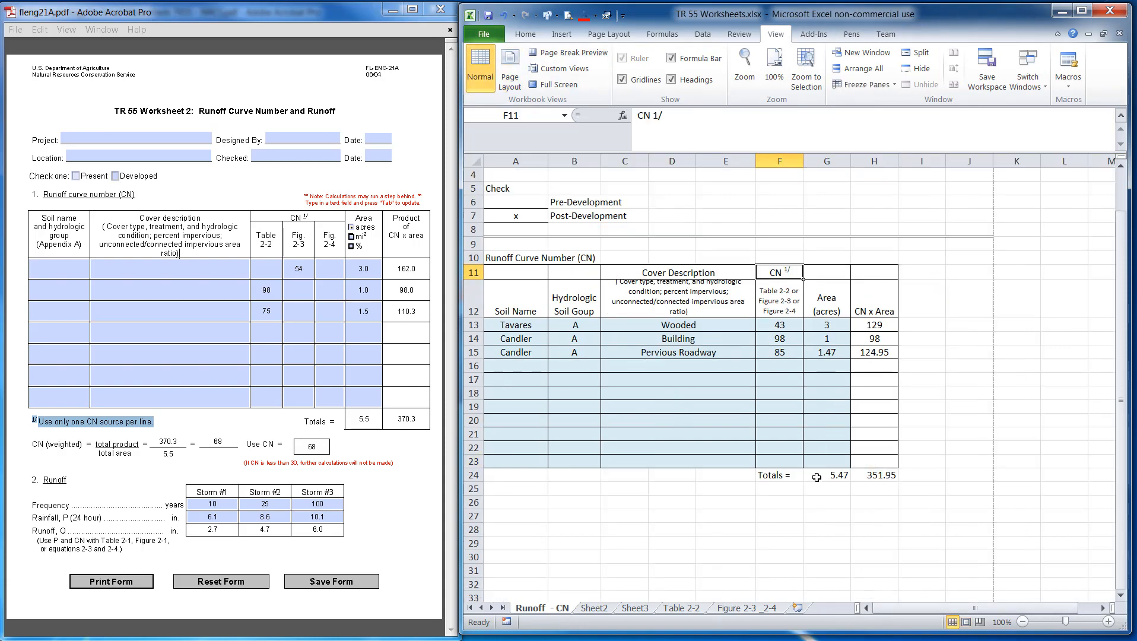
drag(472, 317, 472, 323)
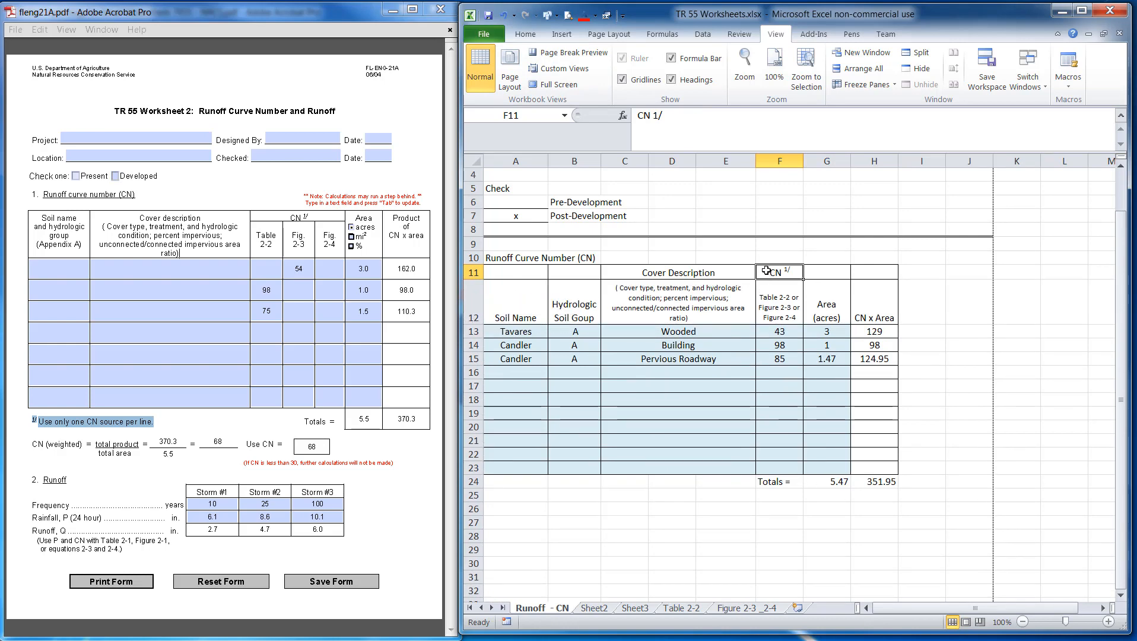
Copy the CN 1/ header cell into A26
key(ctrl+c)
click(514, 510)
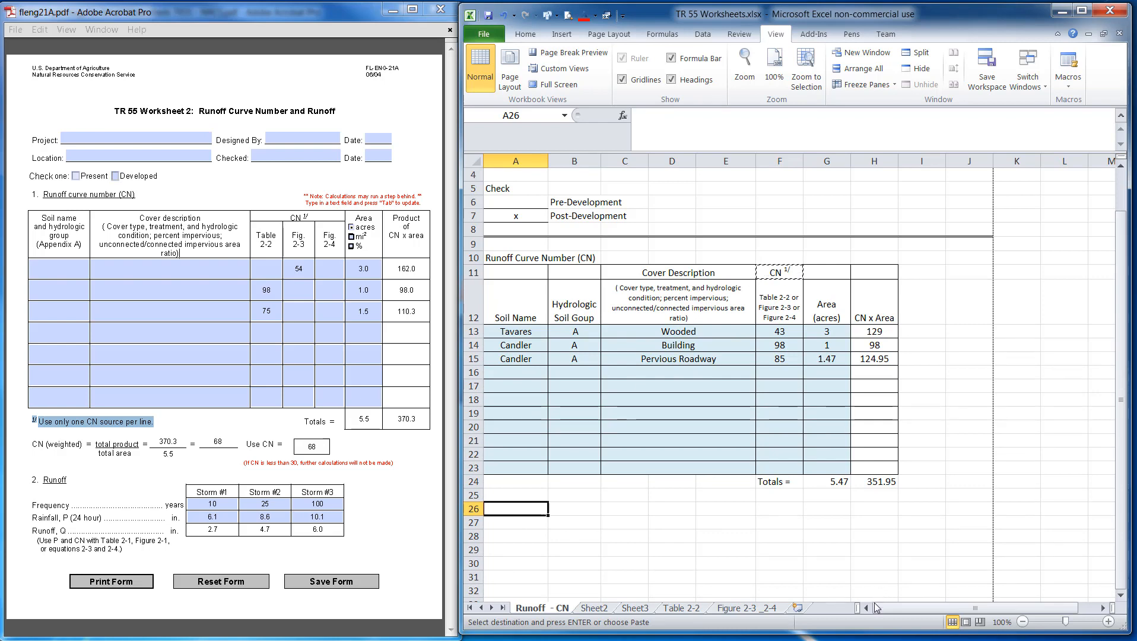
key(ctrl+v)
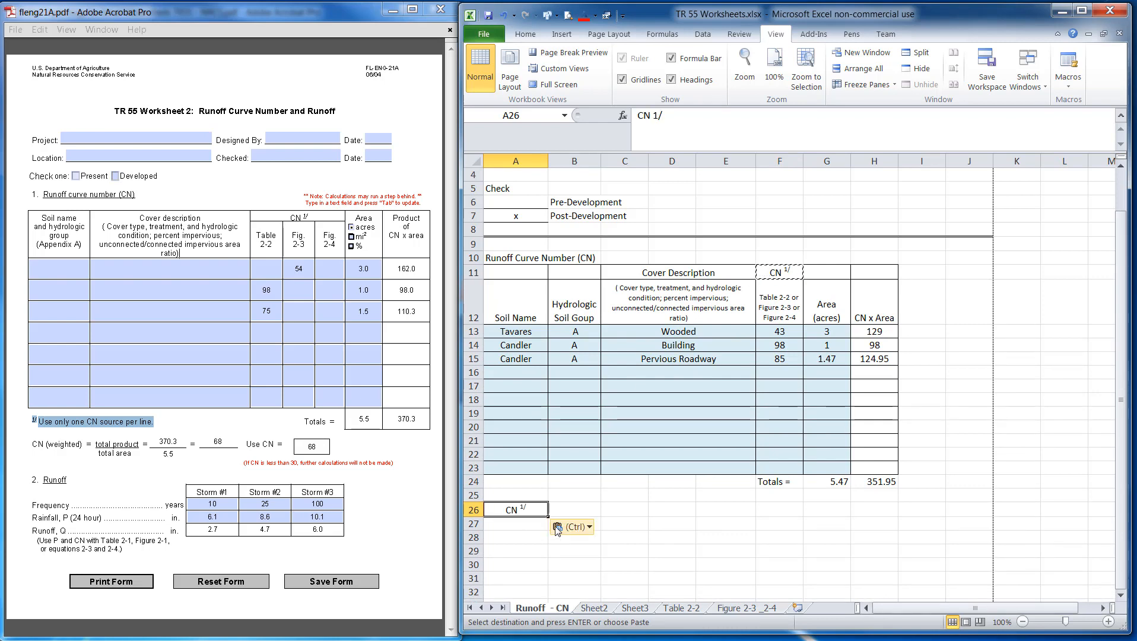
Append the PDF footnote text 'Use only one CN source per line' after the CN 1/ label in A26
click(730, 126)
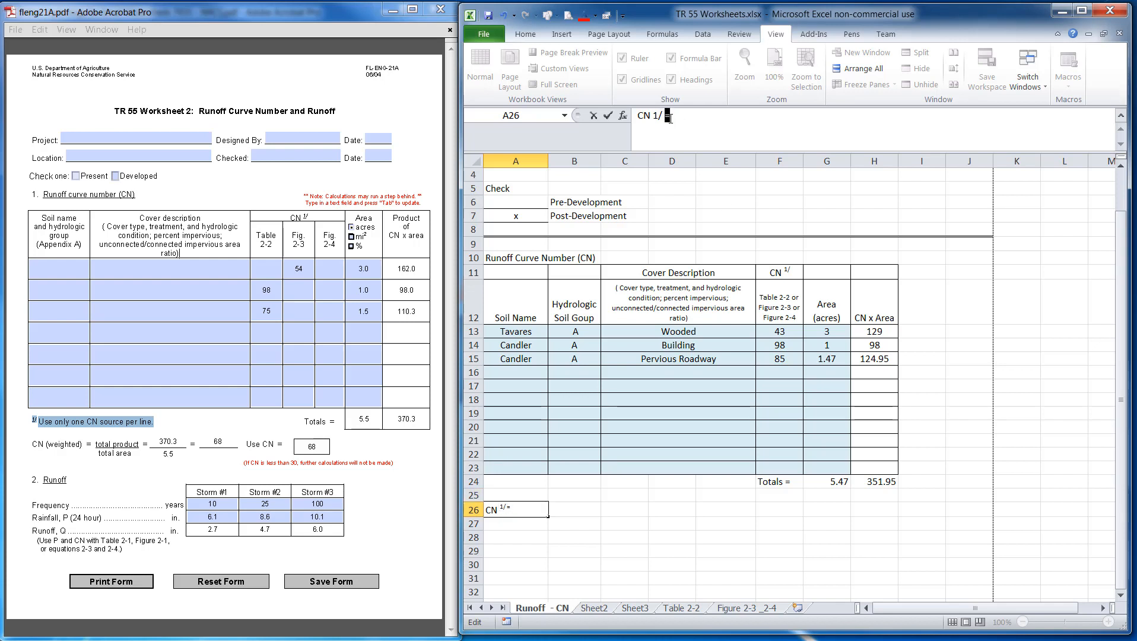
click(524, 34)
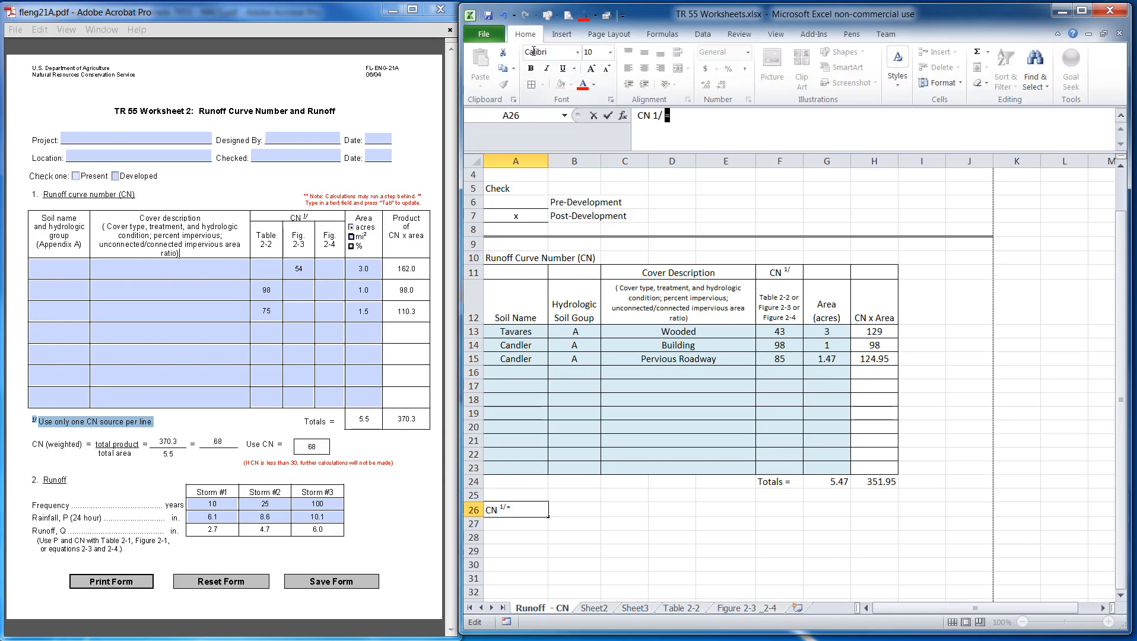
click(610, 99)
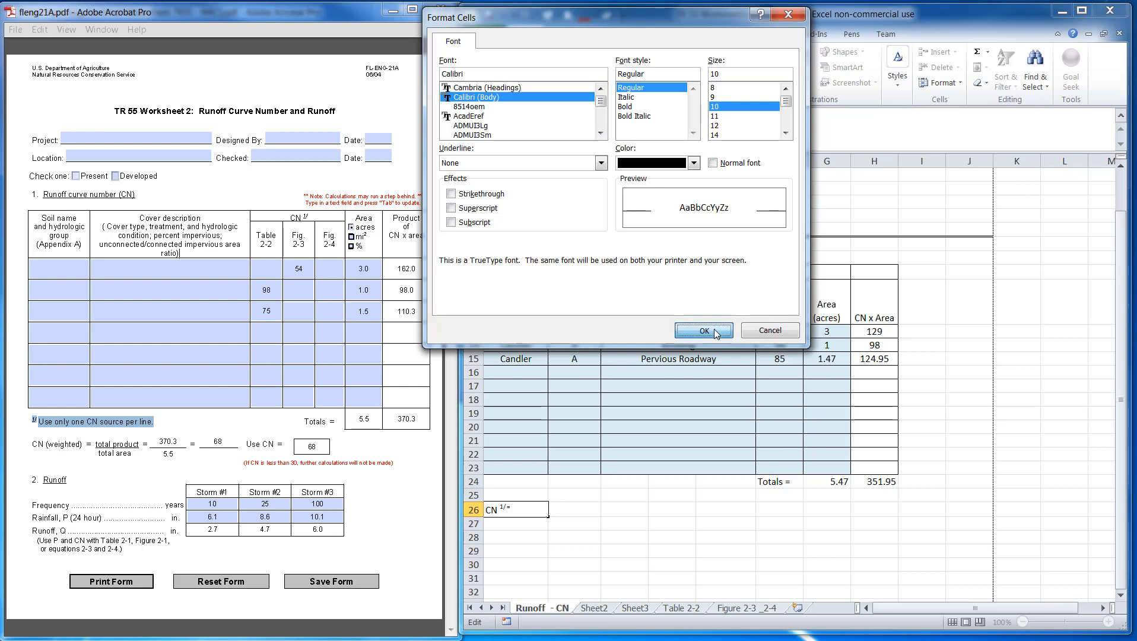
click(704, 330)
click(692, 119)
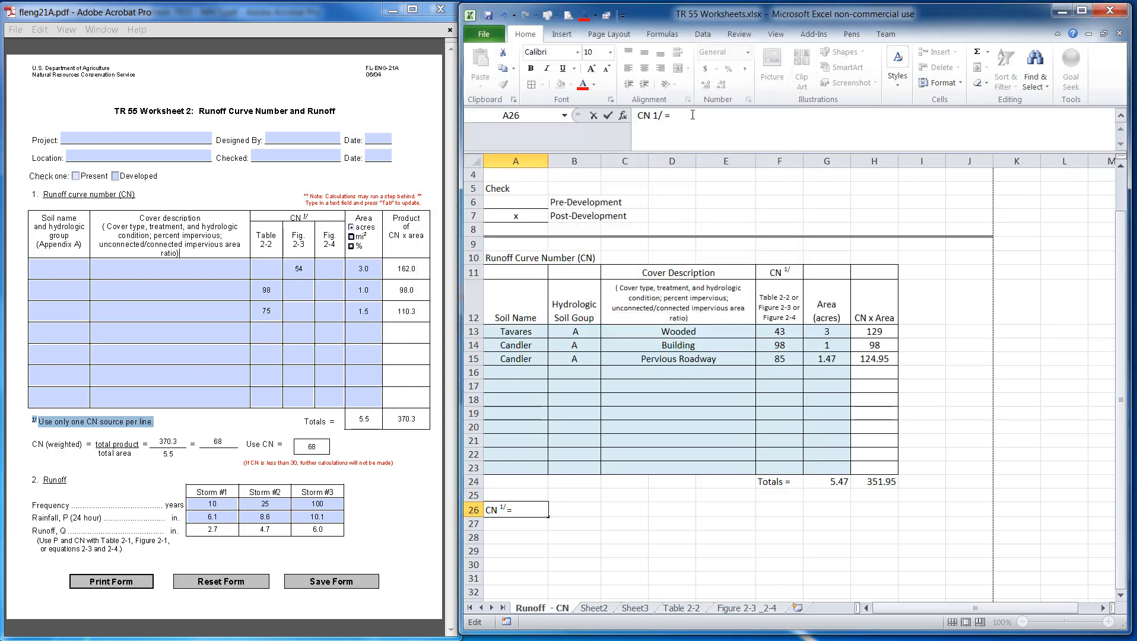
click(120, 425)
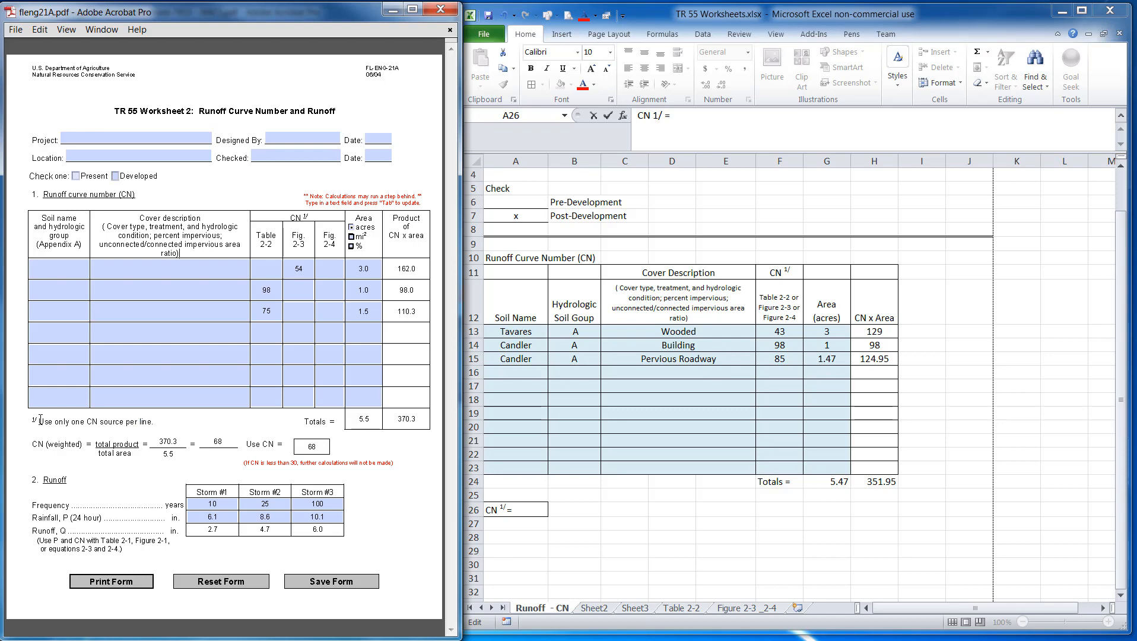
drag(40, 419, 143, 420)
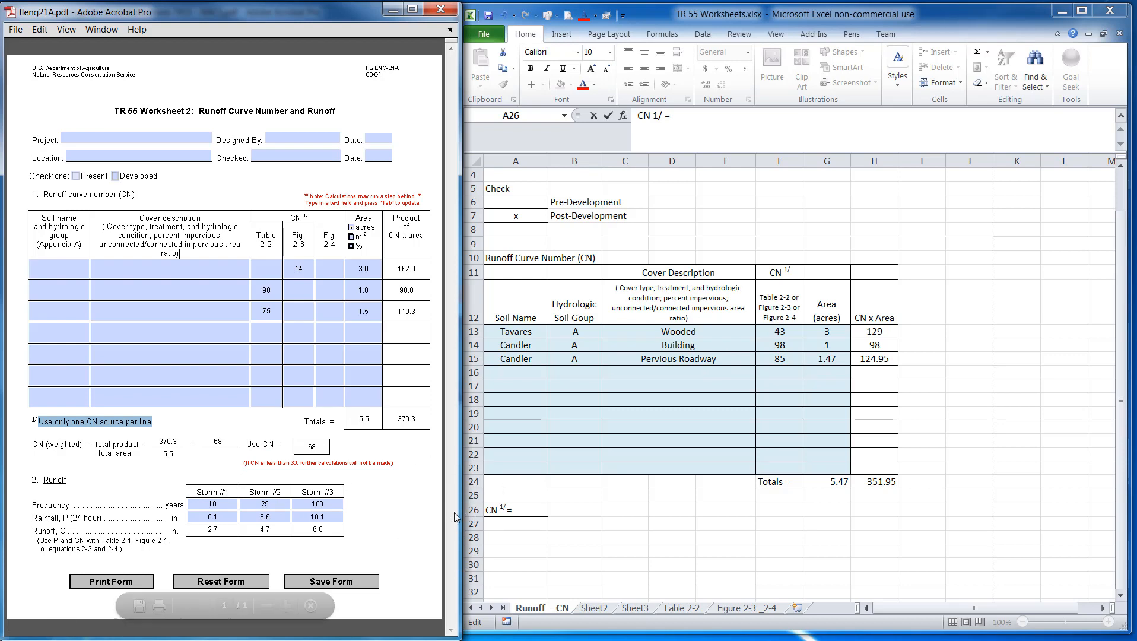
click(686, 119)
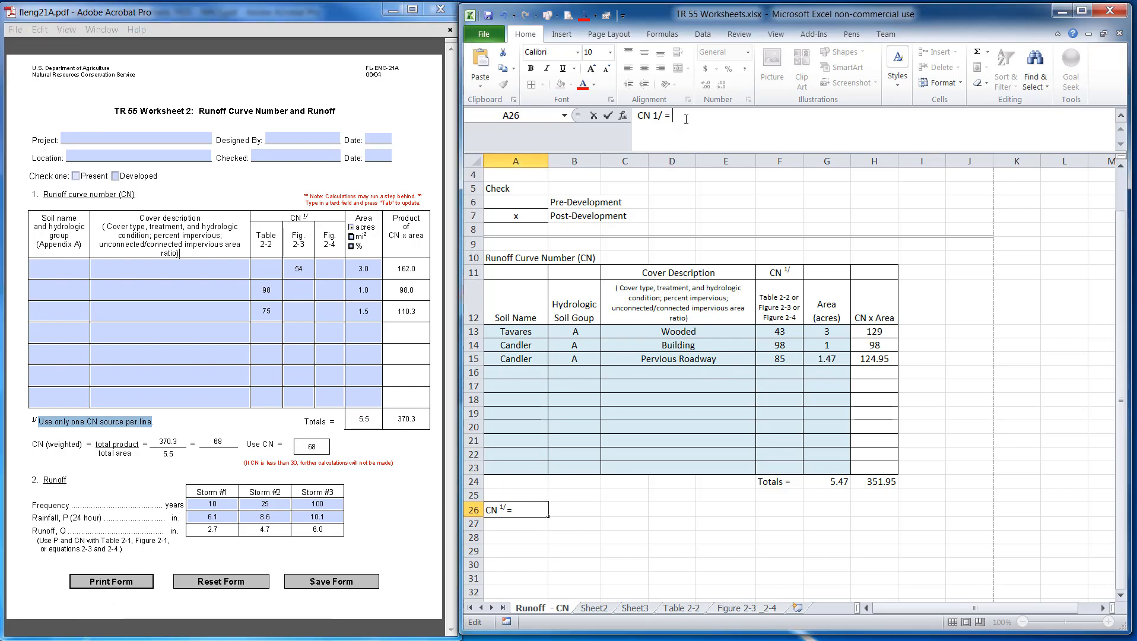
key(ctrl+v)
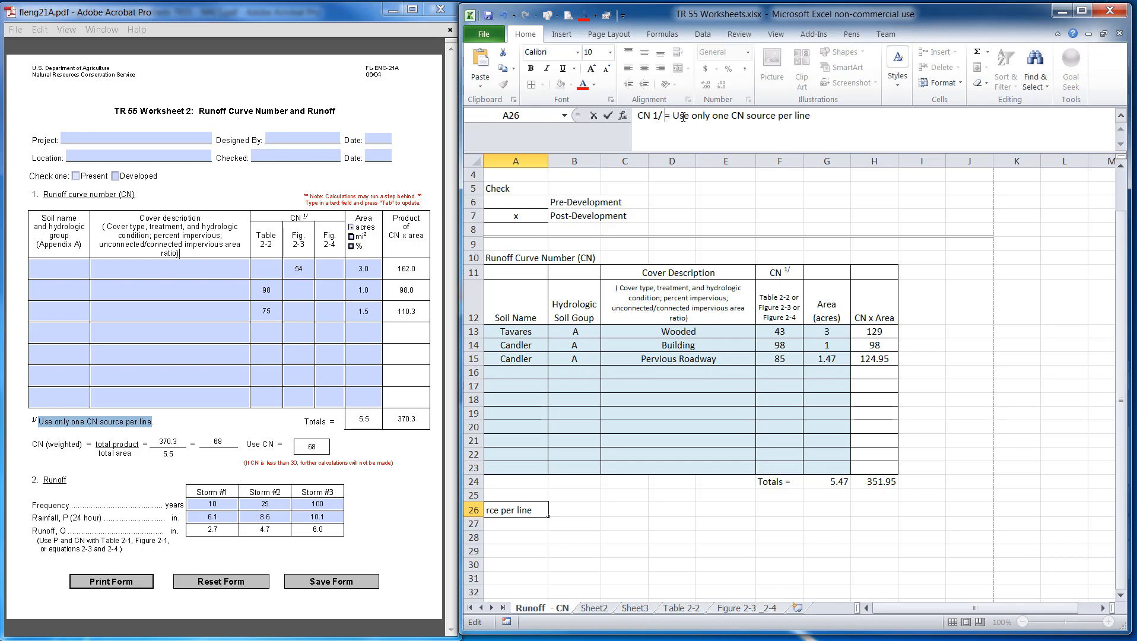
key(BackSpace)
click(634, 513)
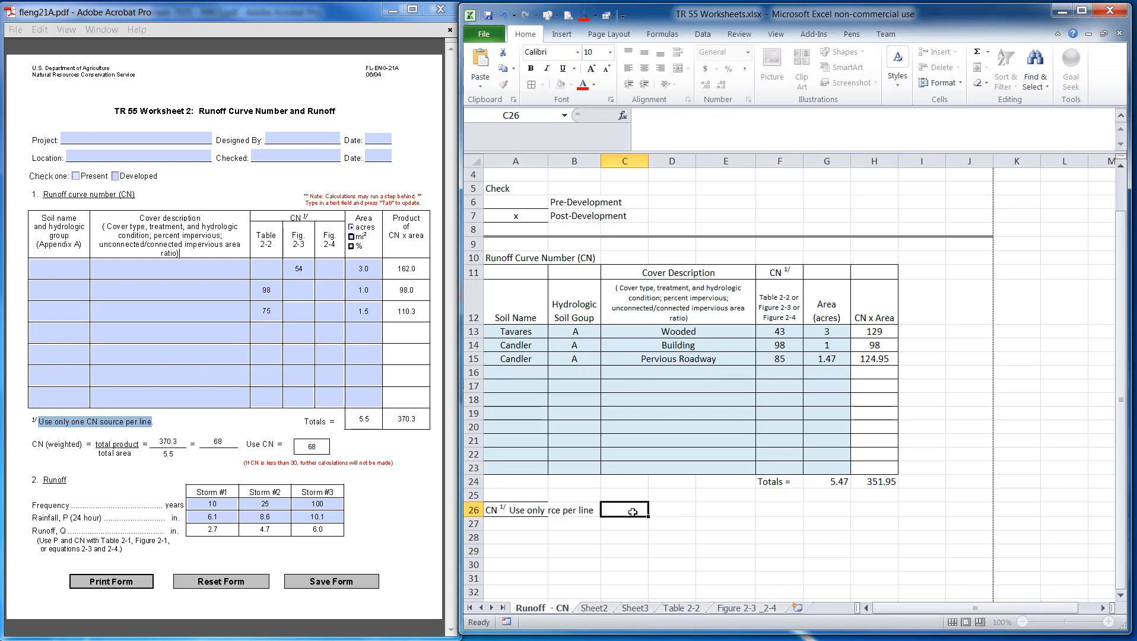
Left-align the footnote cell A26
click(515, 549)
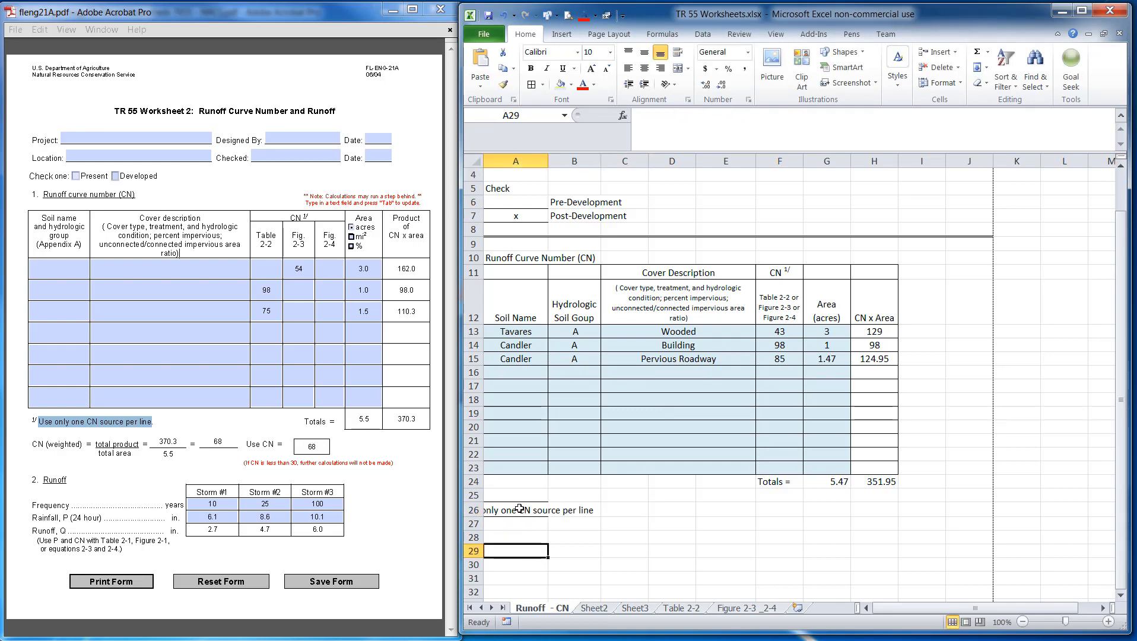
click(515, 510)
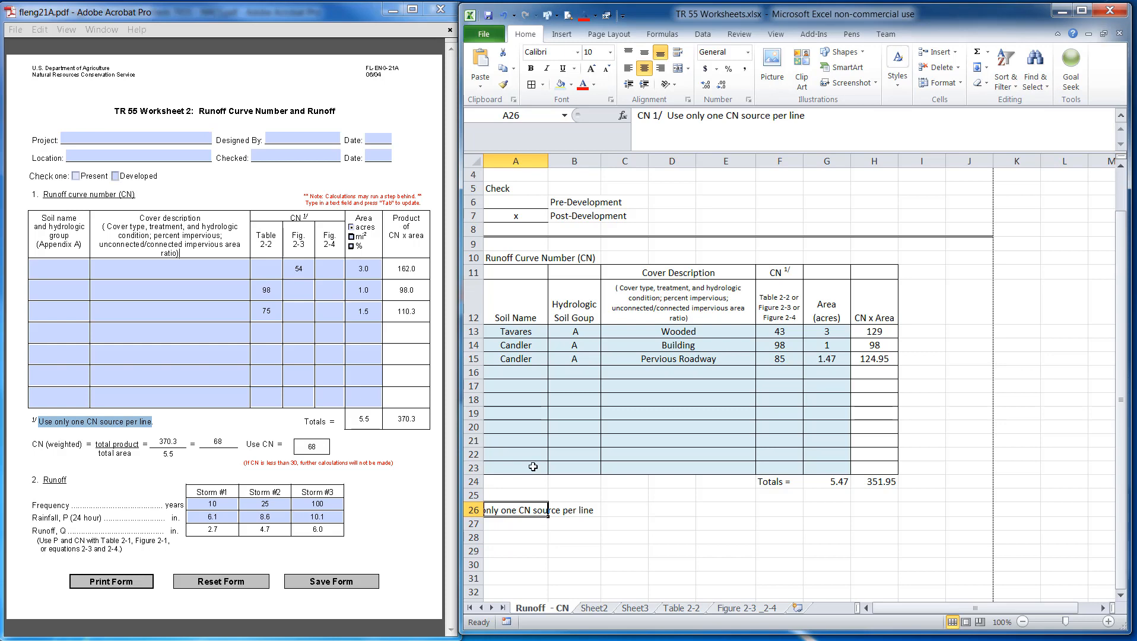
click(629, 70)
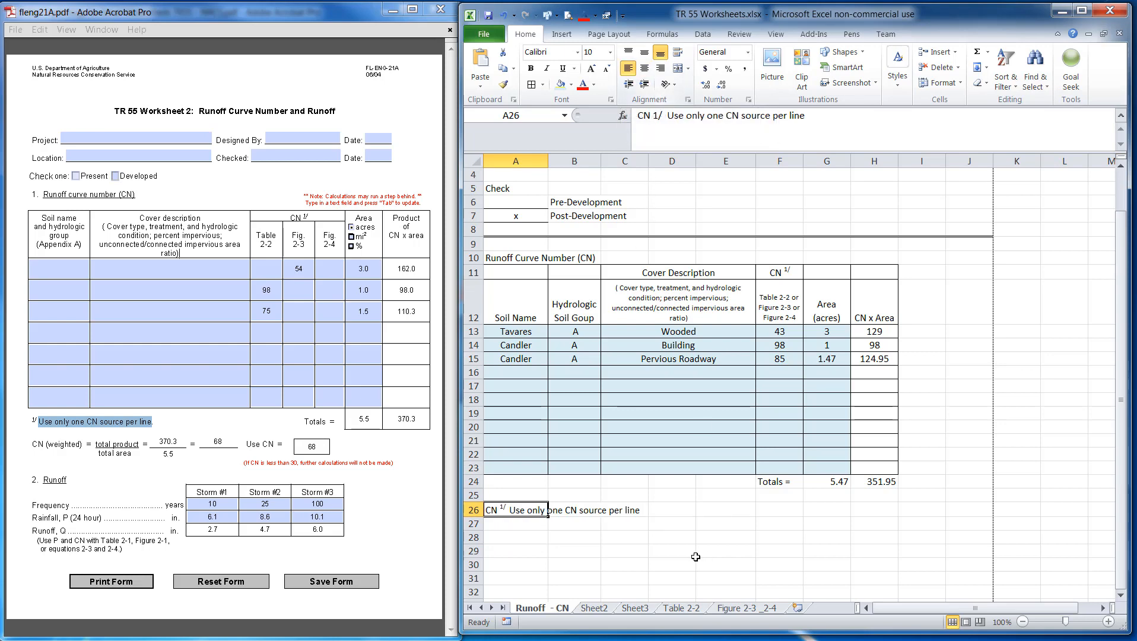
click(654, 553)
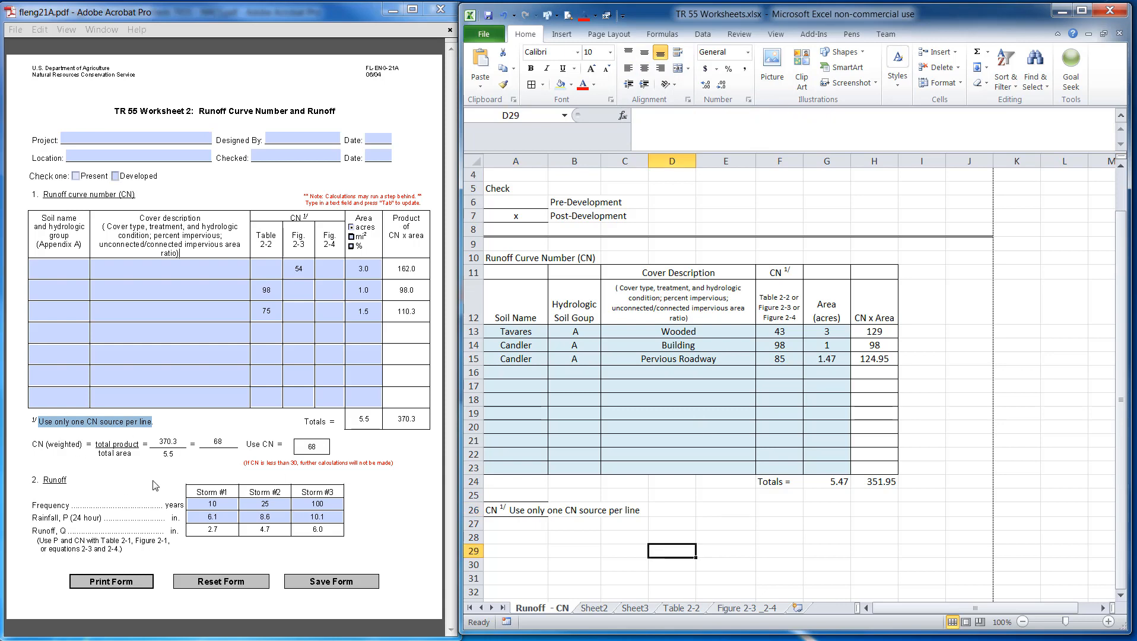
Copy 'CN (weighted)' from the PDF into A28 and complete it as 'CN (weighted) = Total Product (CNxArea)/ Total Area'
drag(30, 443, 84, 445)
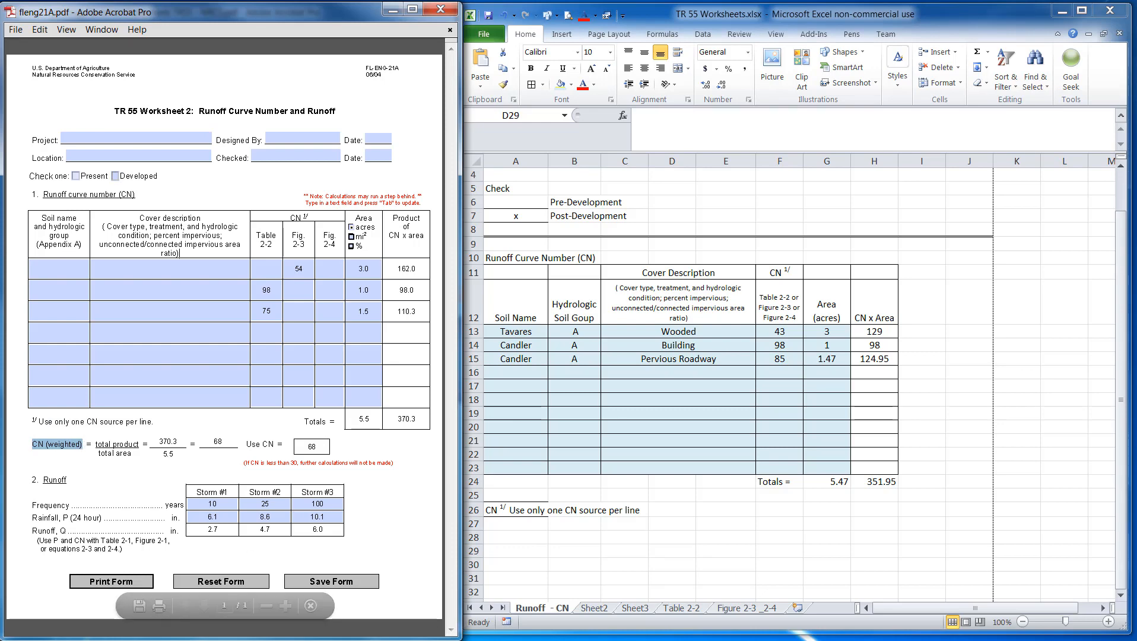
click(527, 536)
key(ctrl+v)
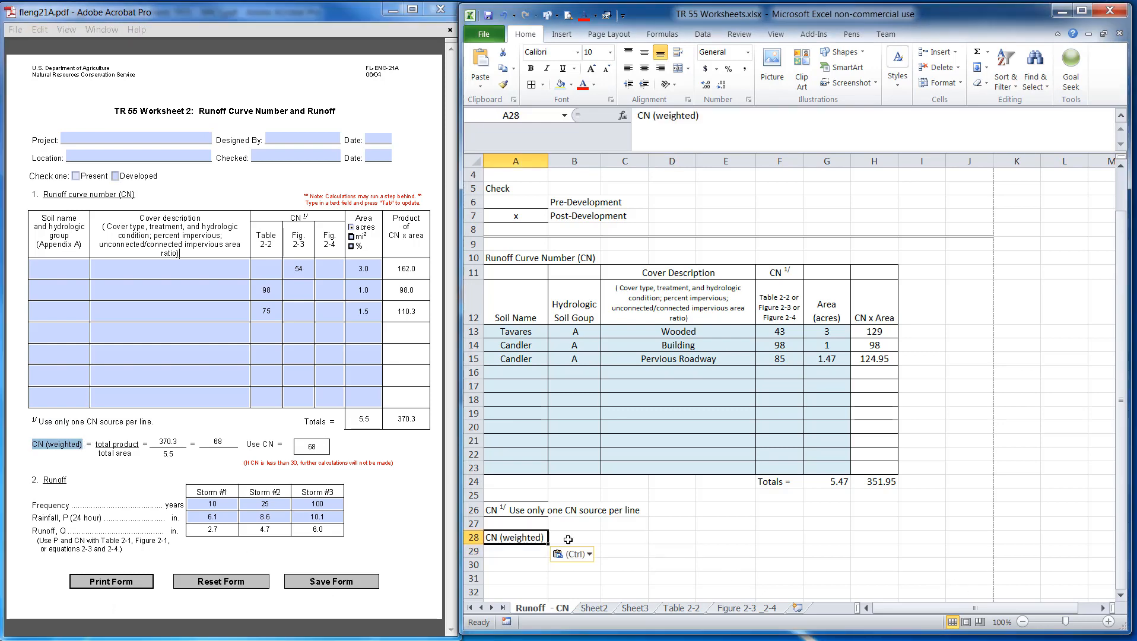
click(711, 118)
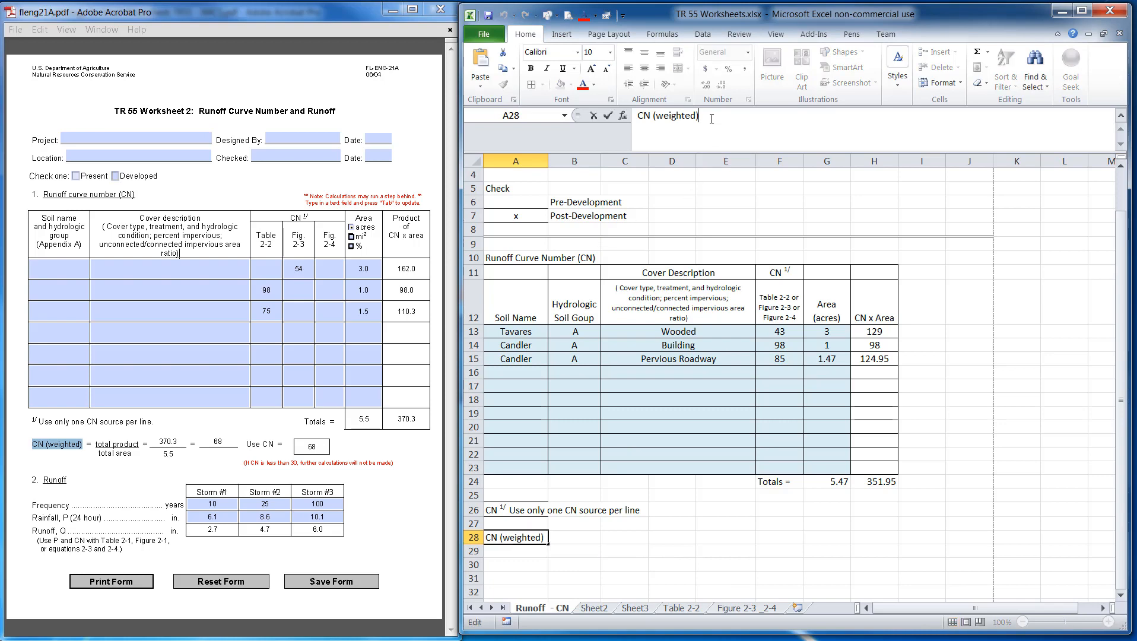
text(= Total Prod)
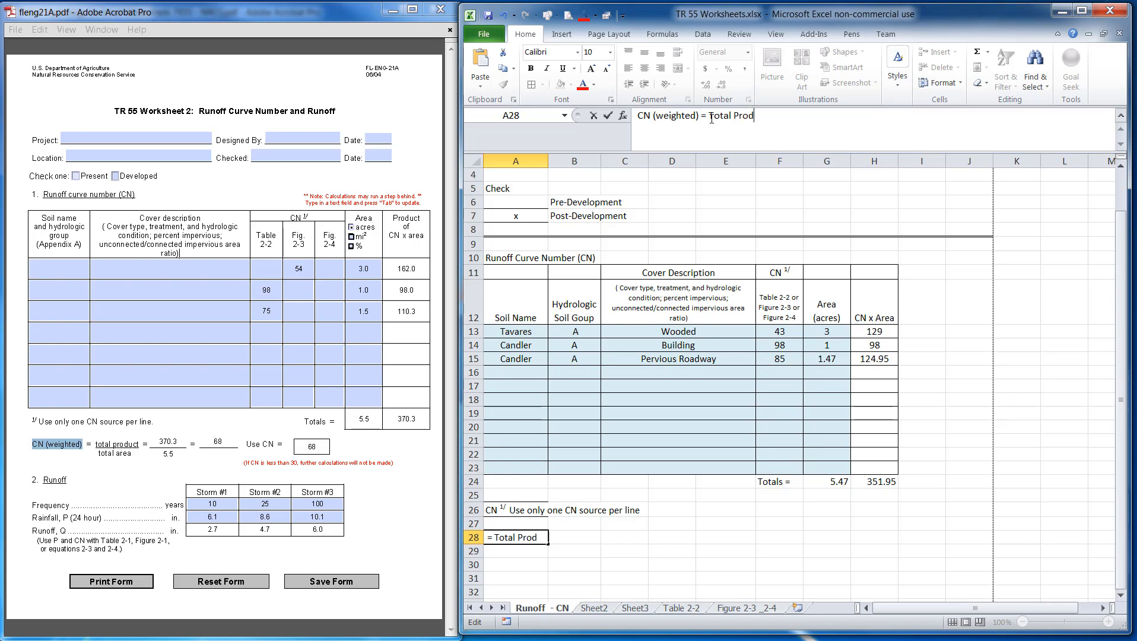
text(uct (CNx)
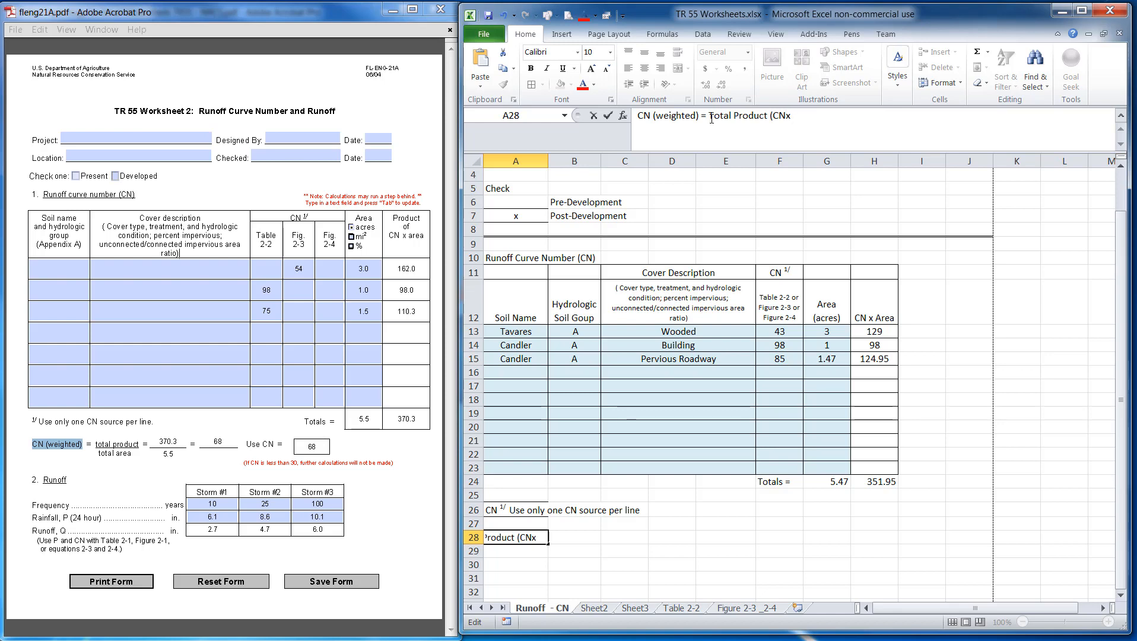
text(Area)/ Total Area)
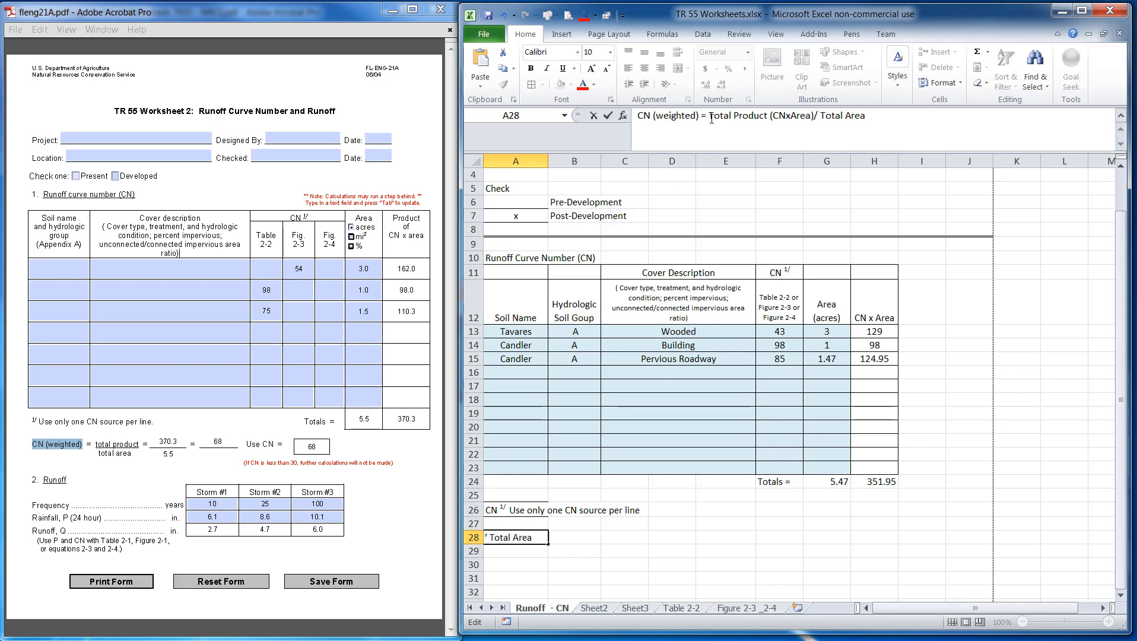
key(Return)
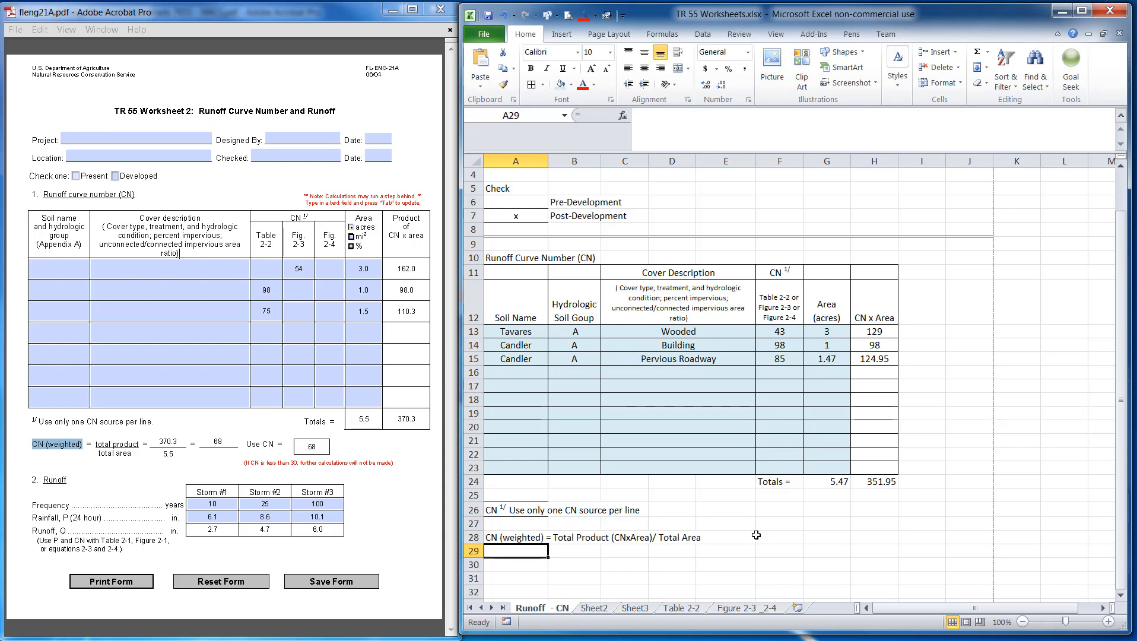
Enter the label 'CN (weighted) =' in cell F26
click(770, 512)
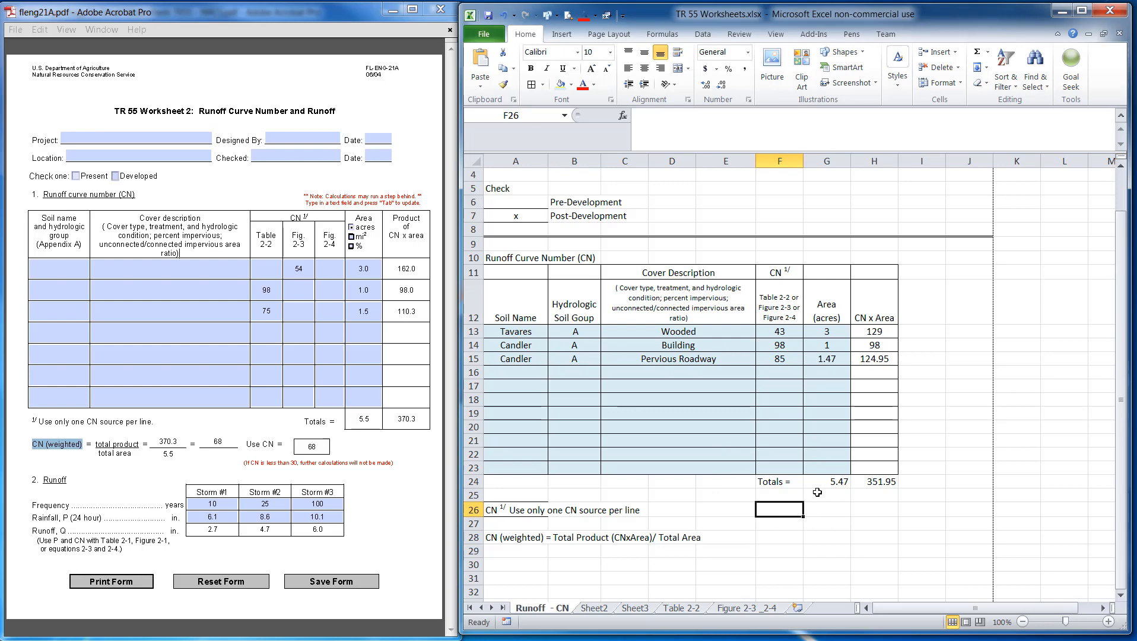
text(Cn)
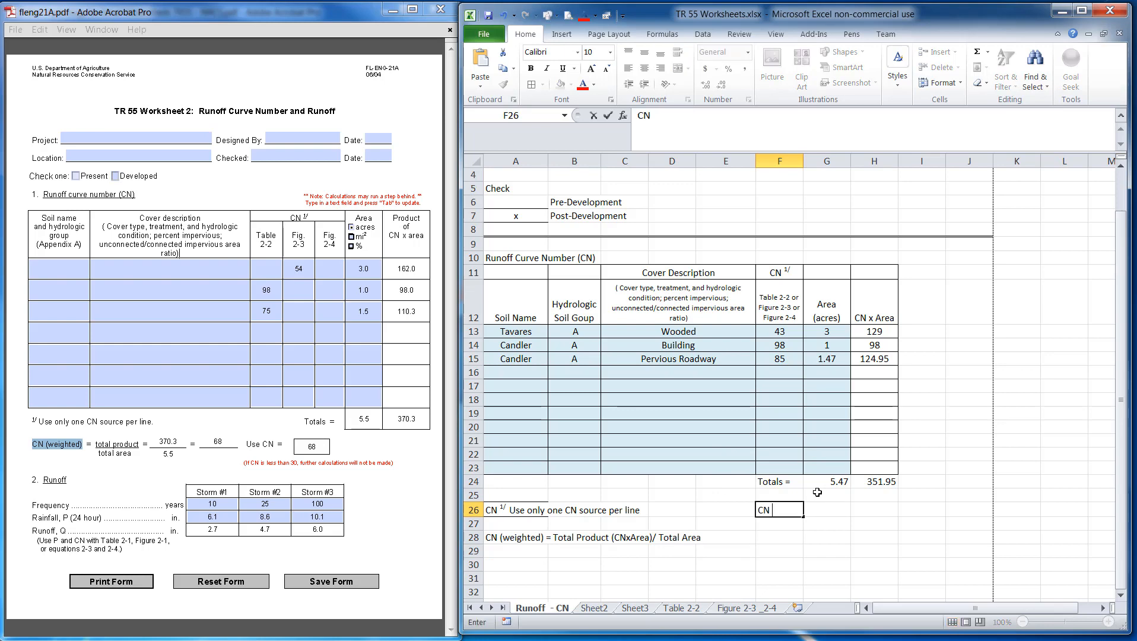
text( (weighted) =)
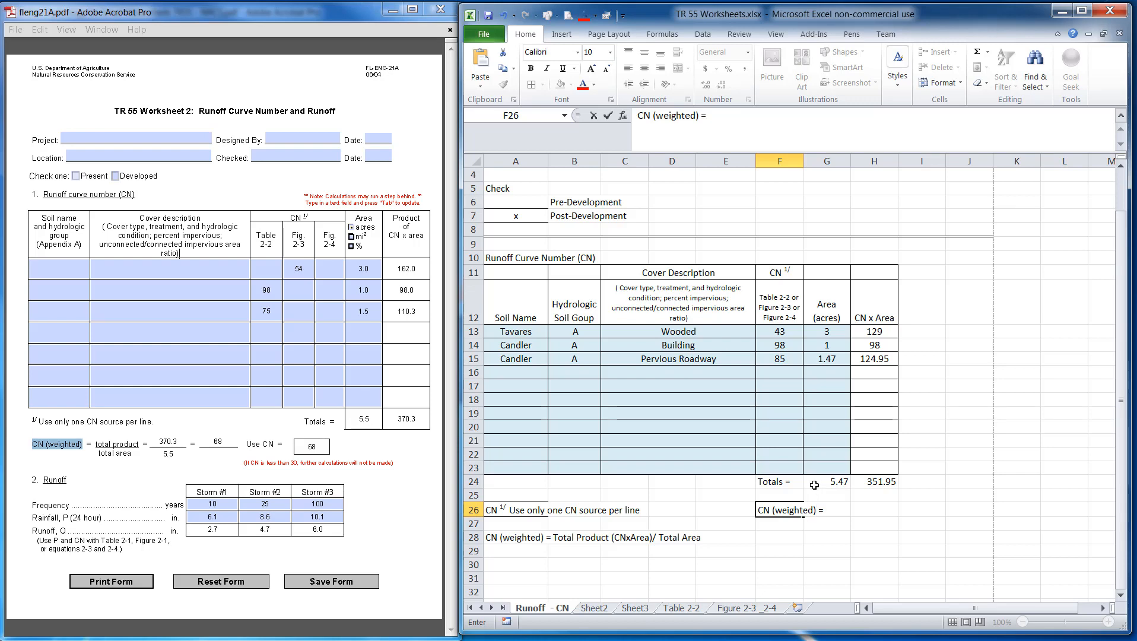
click(862, 515)
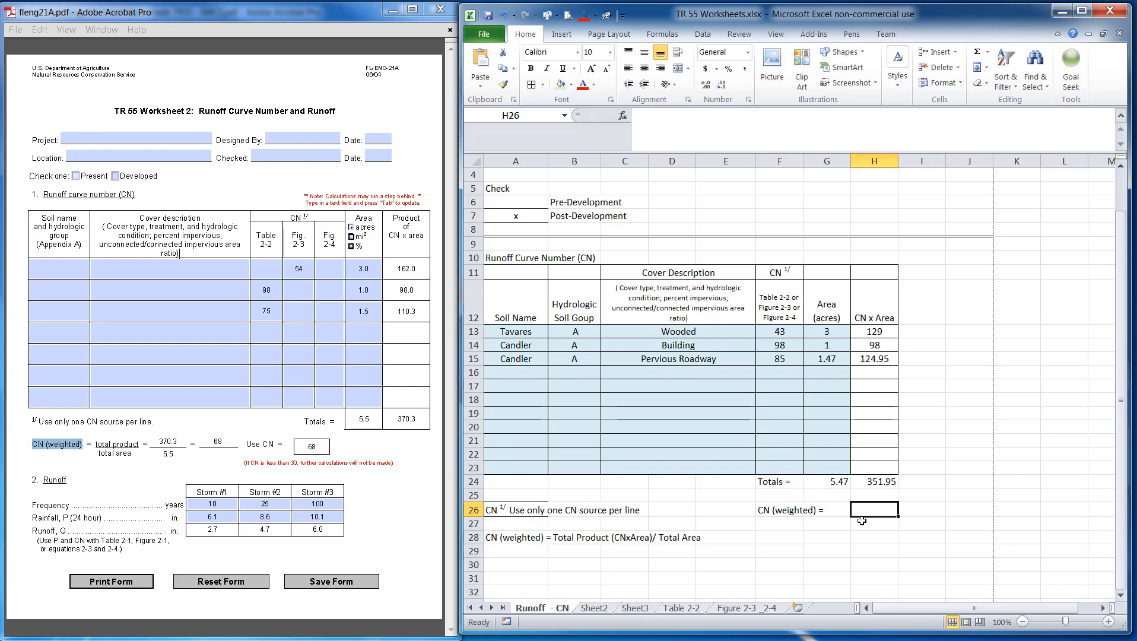
Move the 'CN (weighted) =' label into G26 and right-align it
click(801, 512)
drag(795, 520, 819, 520)
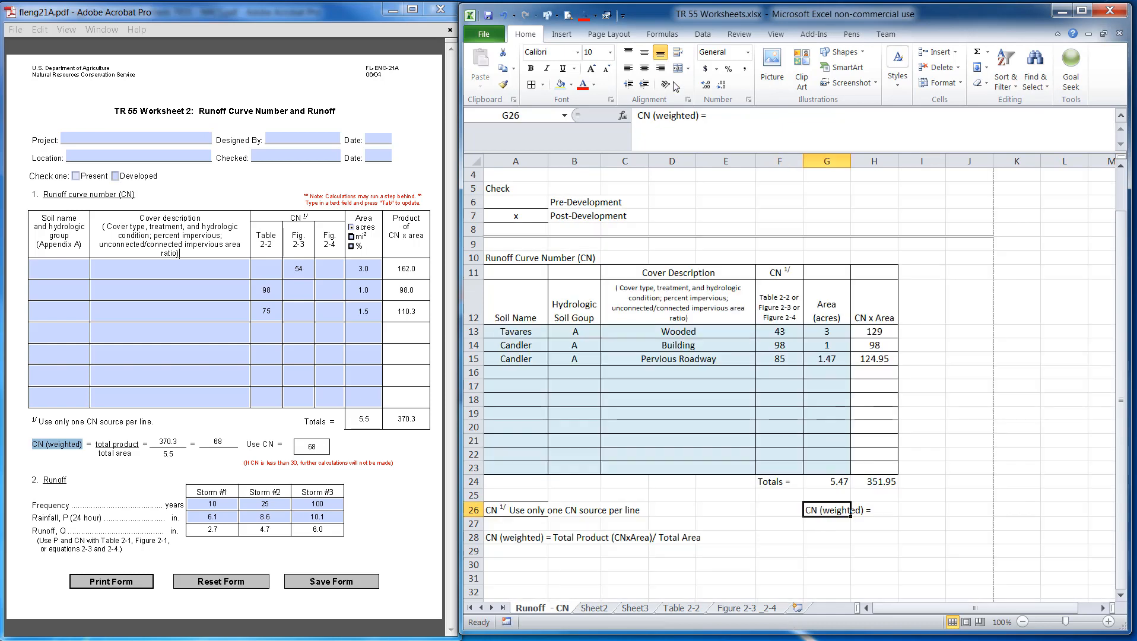
click(662, 73)
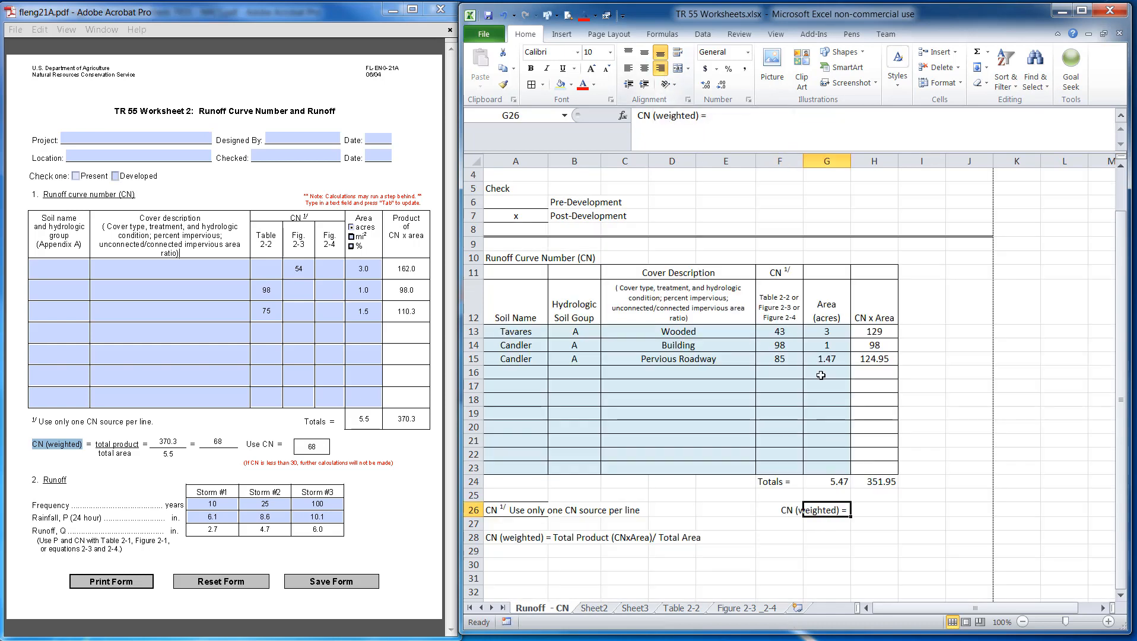
Enter the formula =H24/G24 in H26 to compute the weighted CN
click(890, 505)
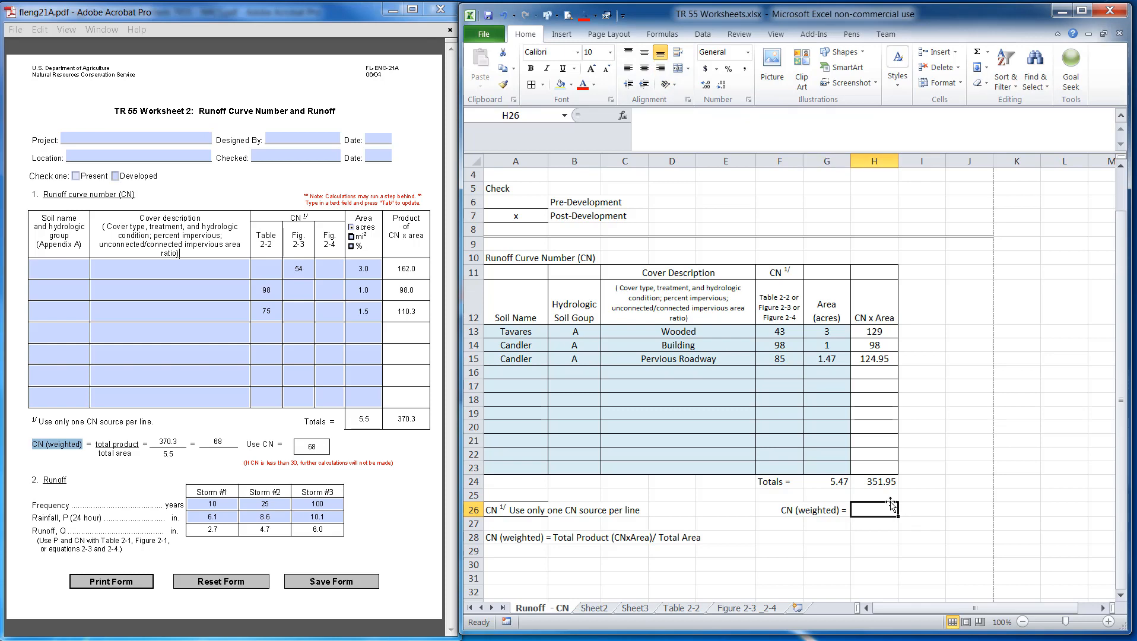
text(=)
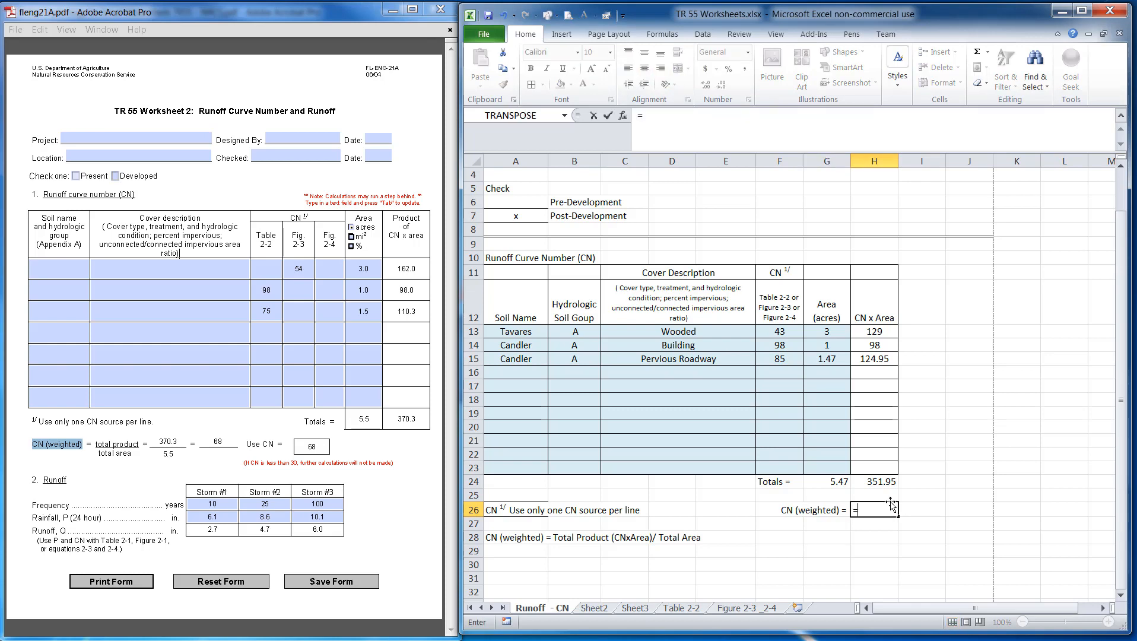
click(861, 481)
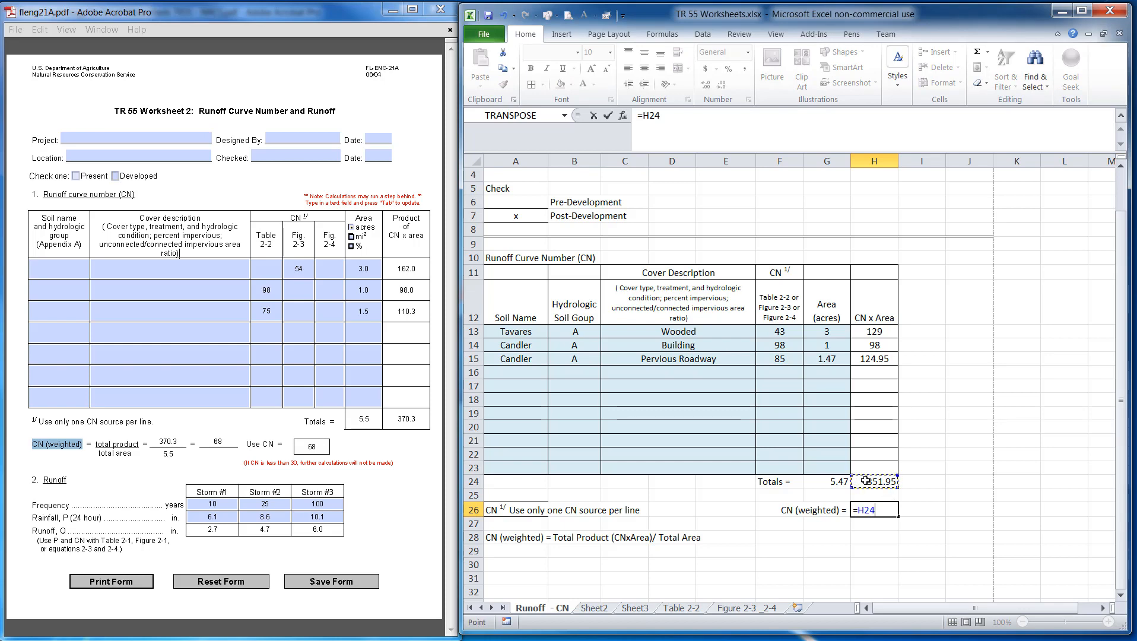
text(/)
click(832, 480)
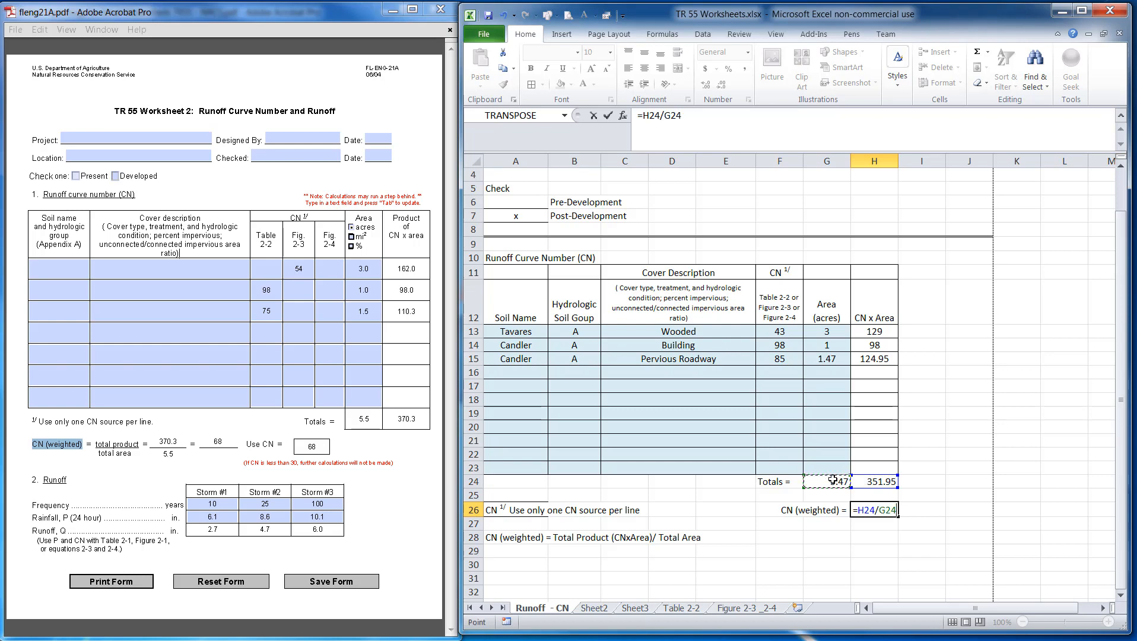
key(Return)
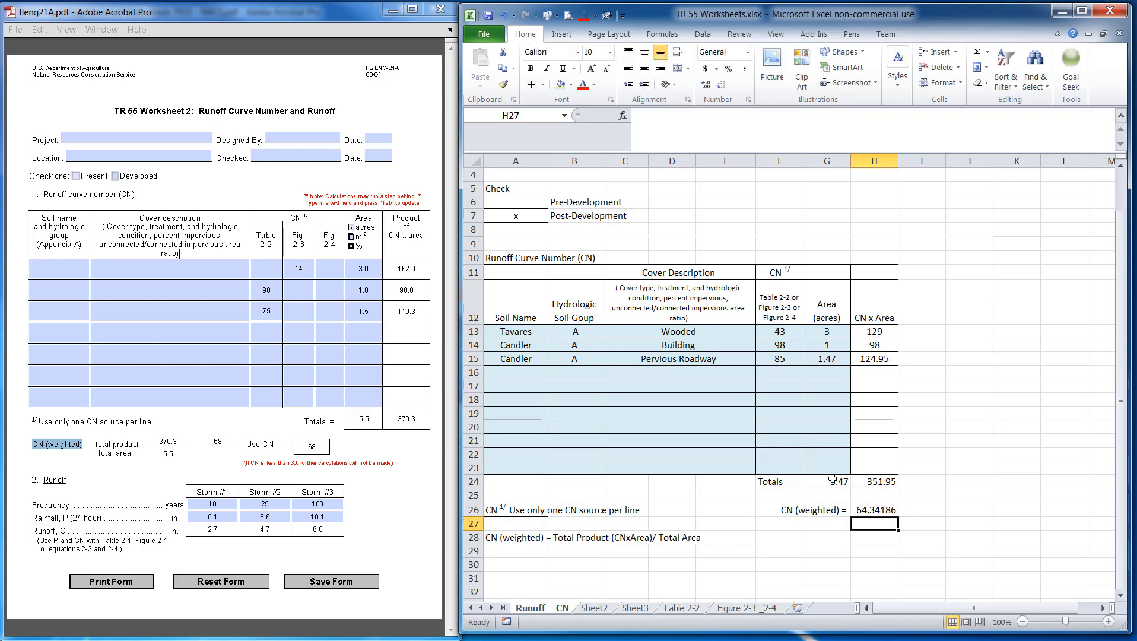
Reduce the weighted CN result in H26 to two decimal places
click(860, 513)
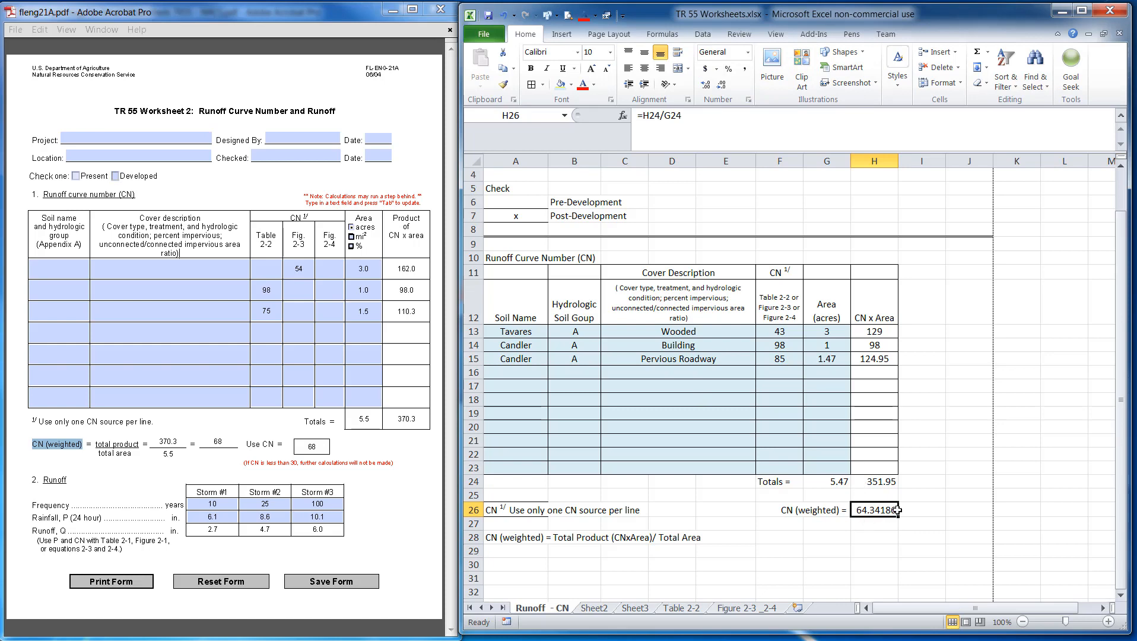
click(721, 86)
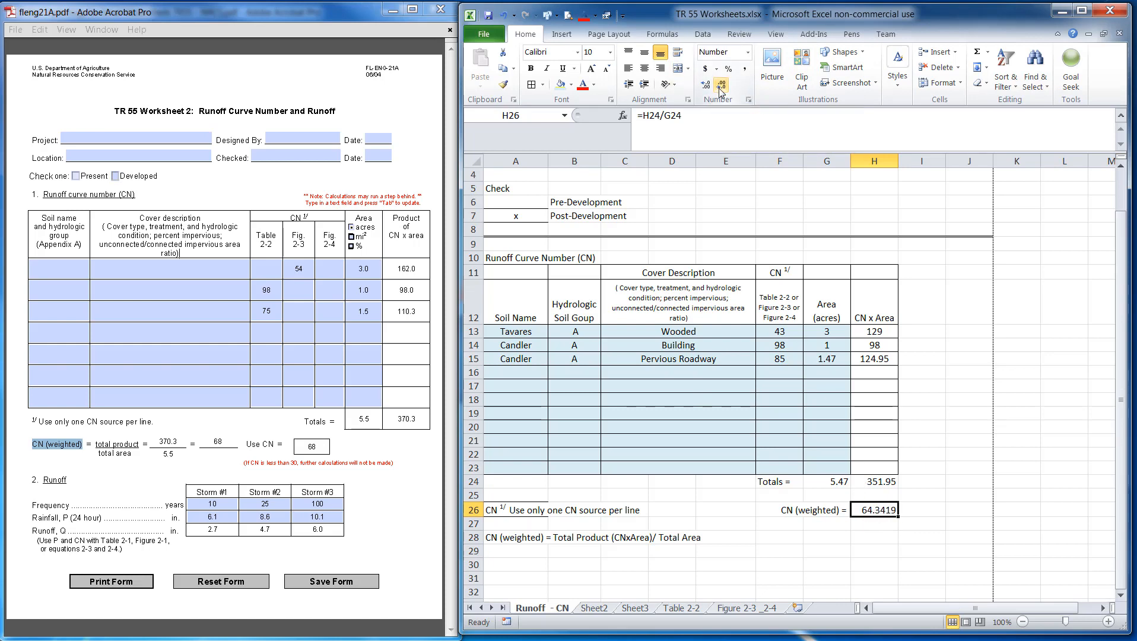
click(721, 86)
click(720, 86)
Fill the weighted CN row F26:H26 with orange
click(810, 552)
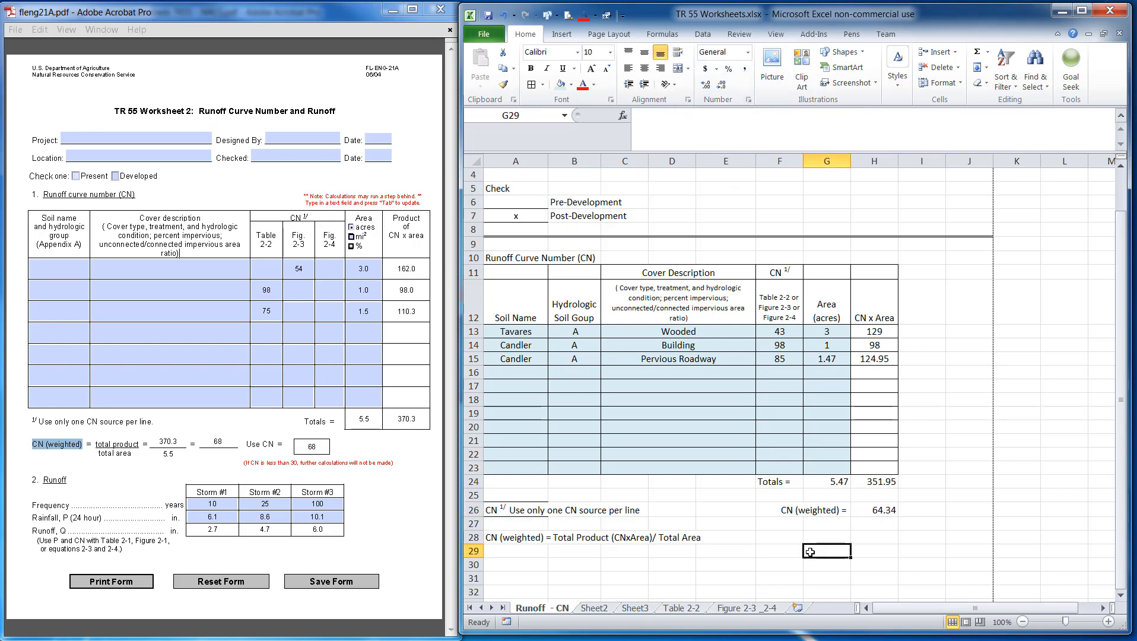
click(865, 511)
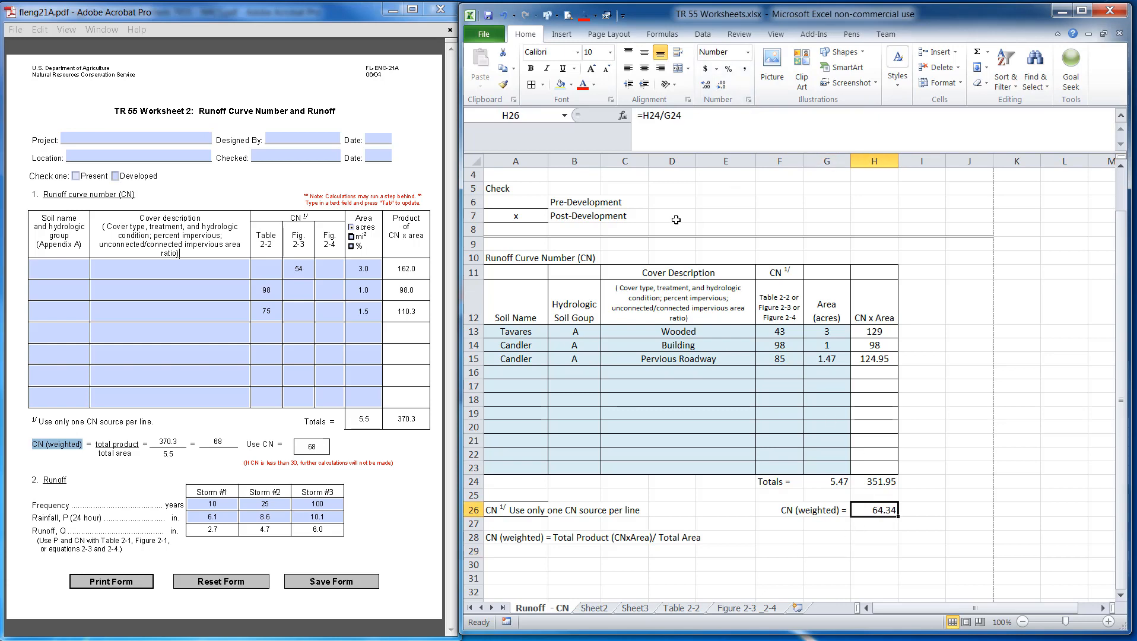
click(777, 551)
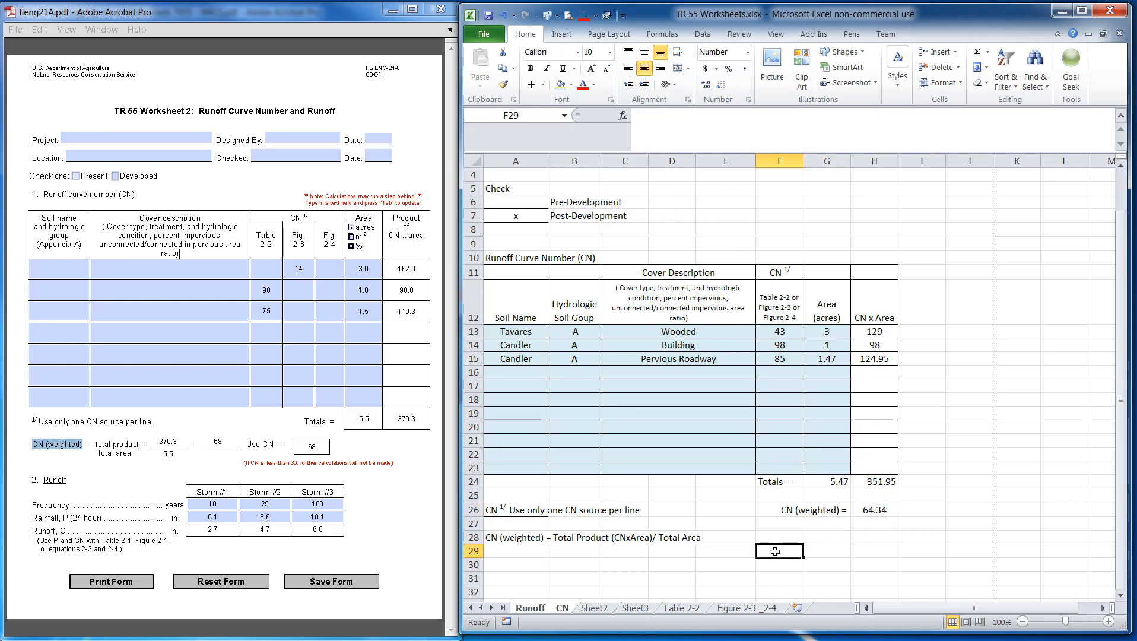
drag(771, 510, 875, 510)
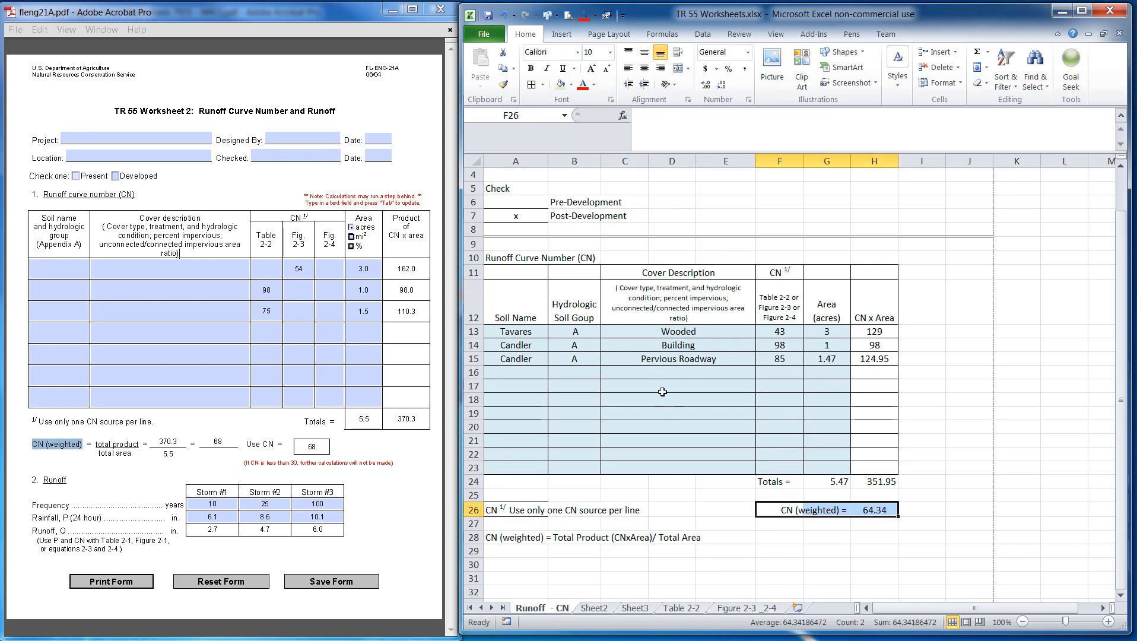
click(572, 85)
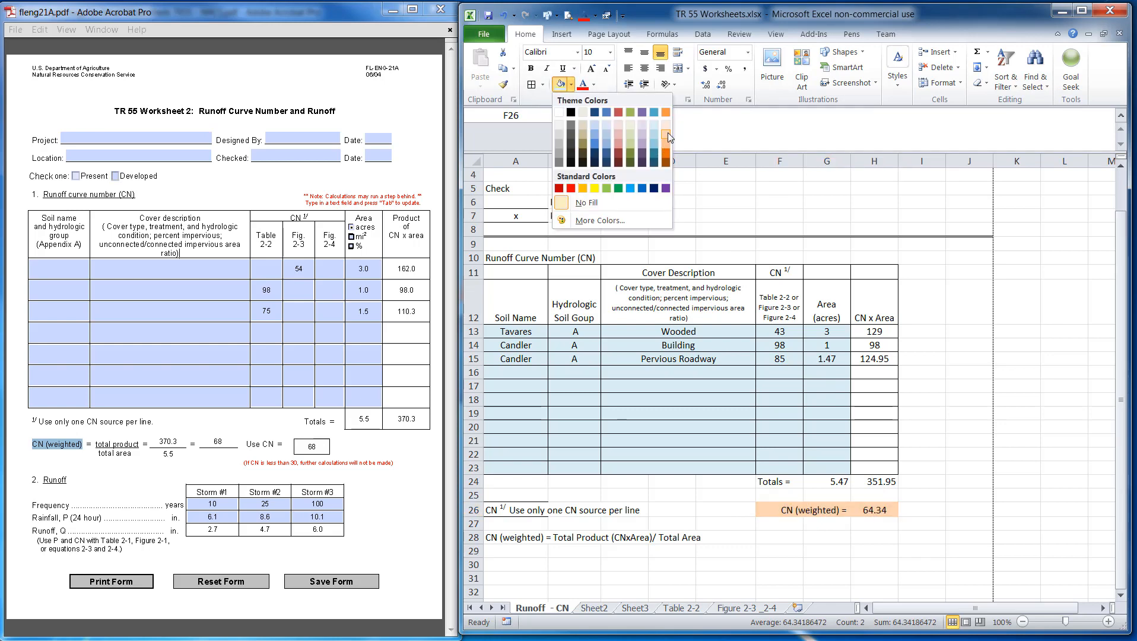
click(582, 194)
Change the fill of the curve number input rows 13–23 to a lighter blue theme colour
click(773, 387)
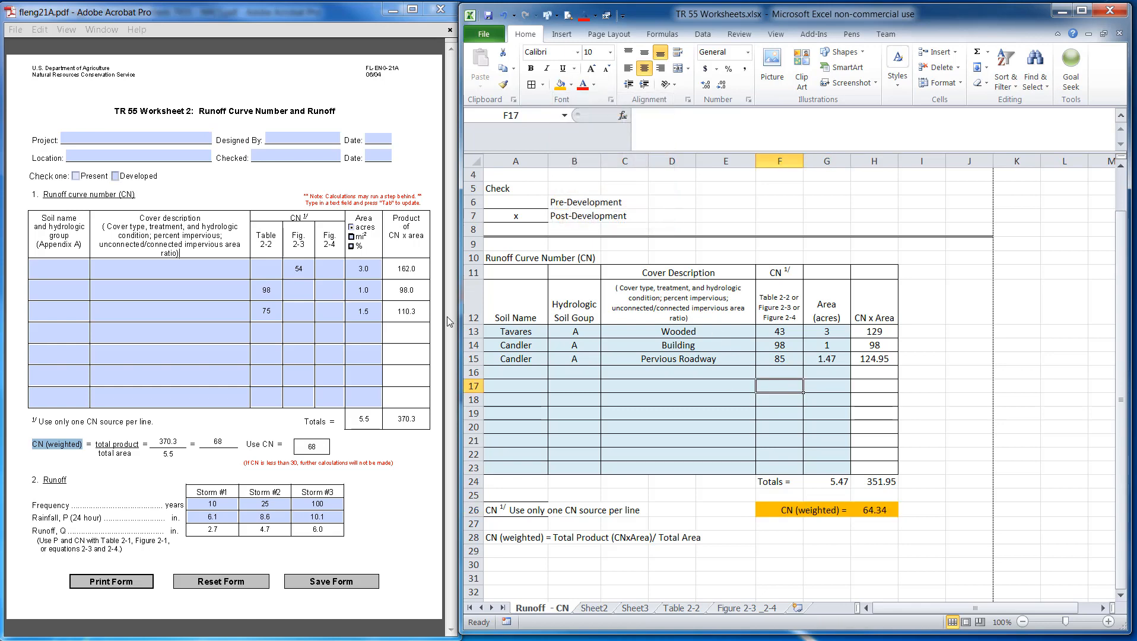
drag(735, 465, 505, 468)
click(571, 86)
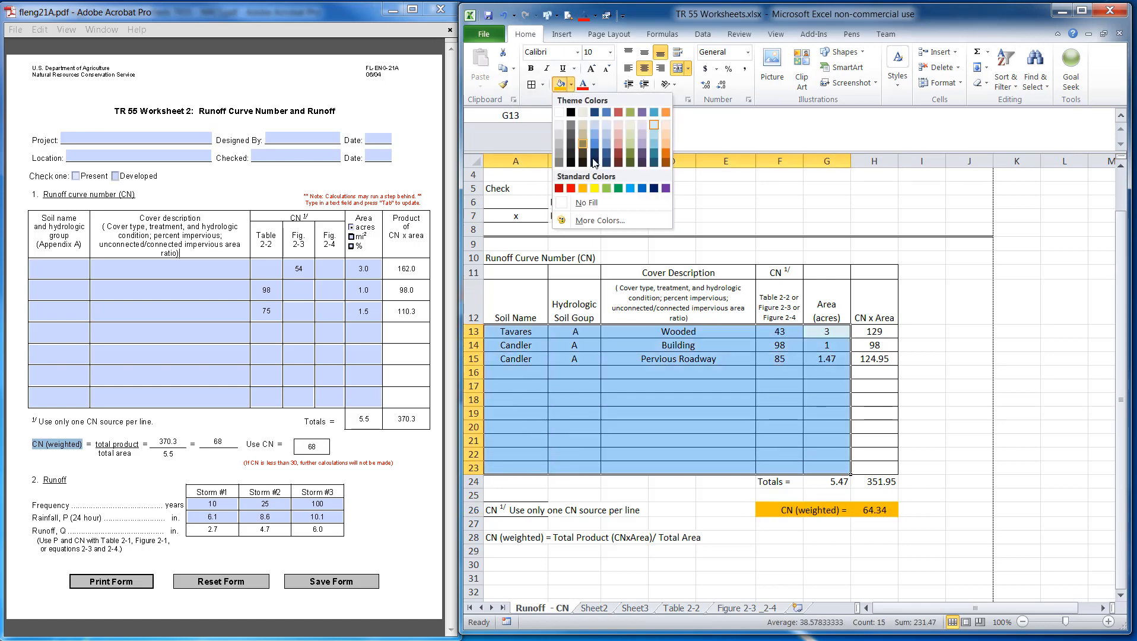
click(606, 134)
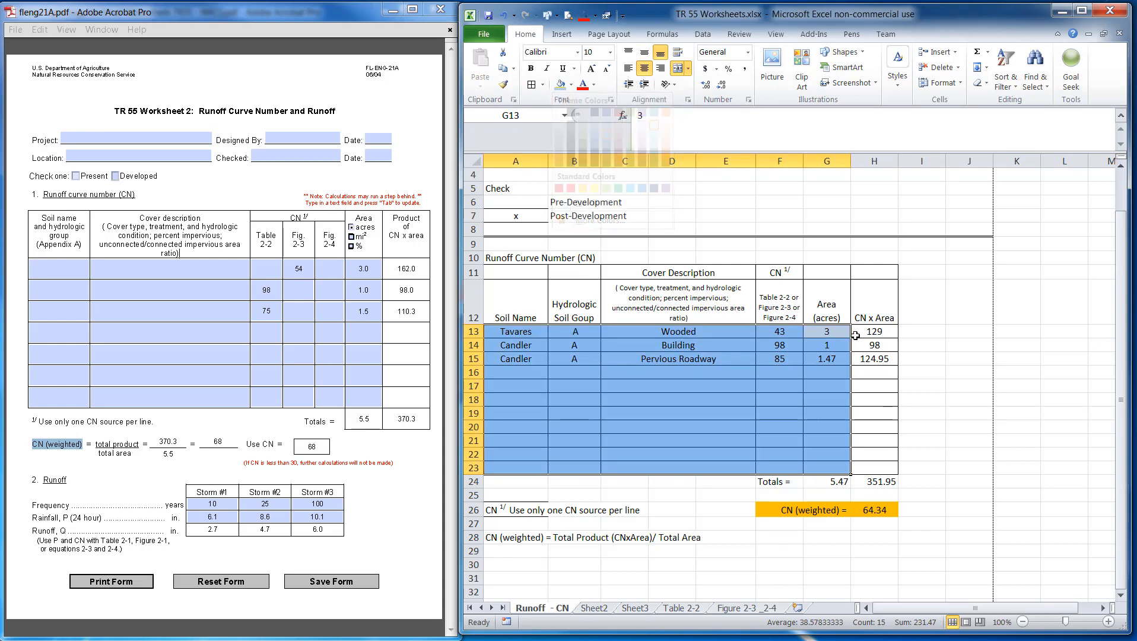
click(856, 335)
click(725, 551)
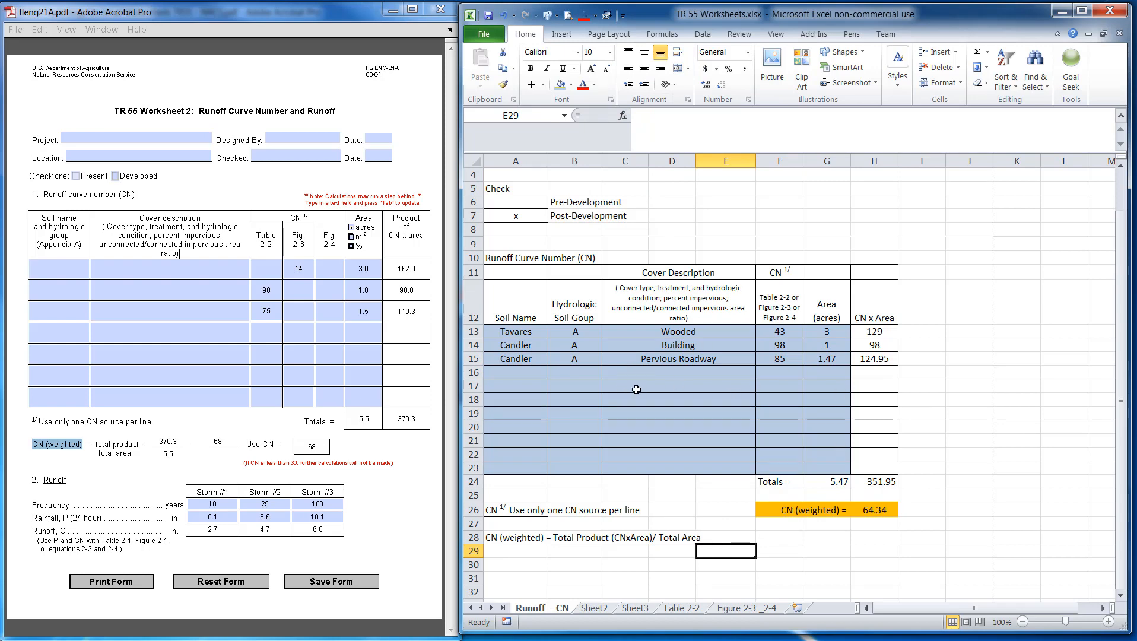
Remove the border from the footnote cell A26
scroll(742, 379, down, 2)
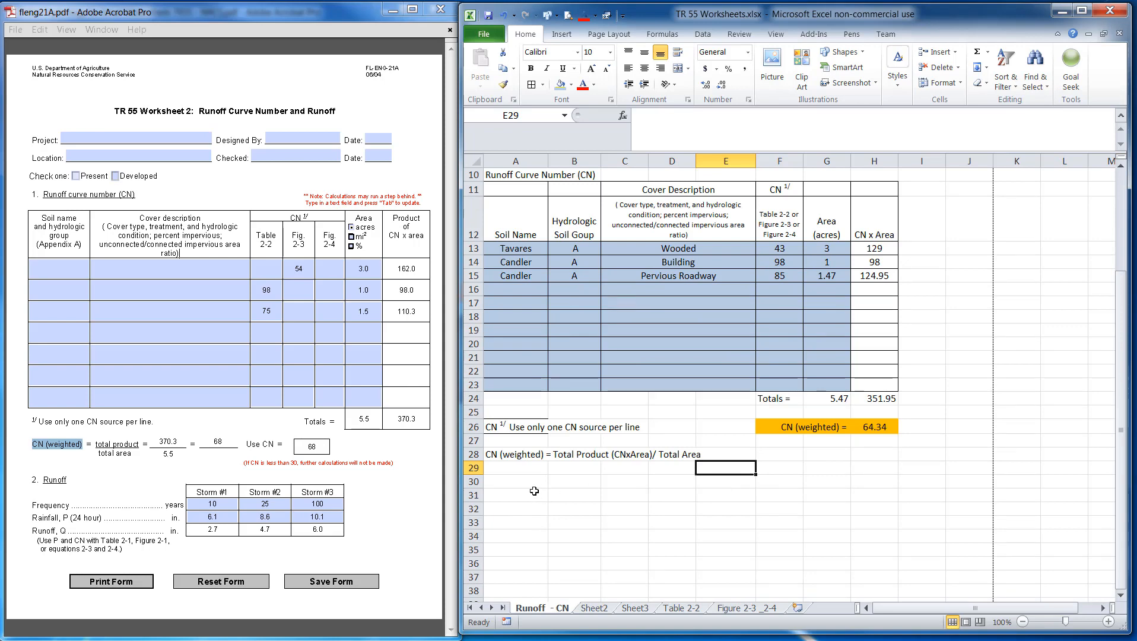
click(536, 426)
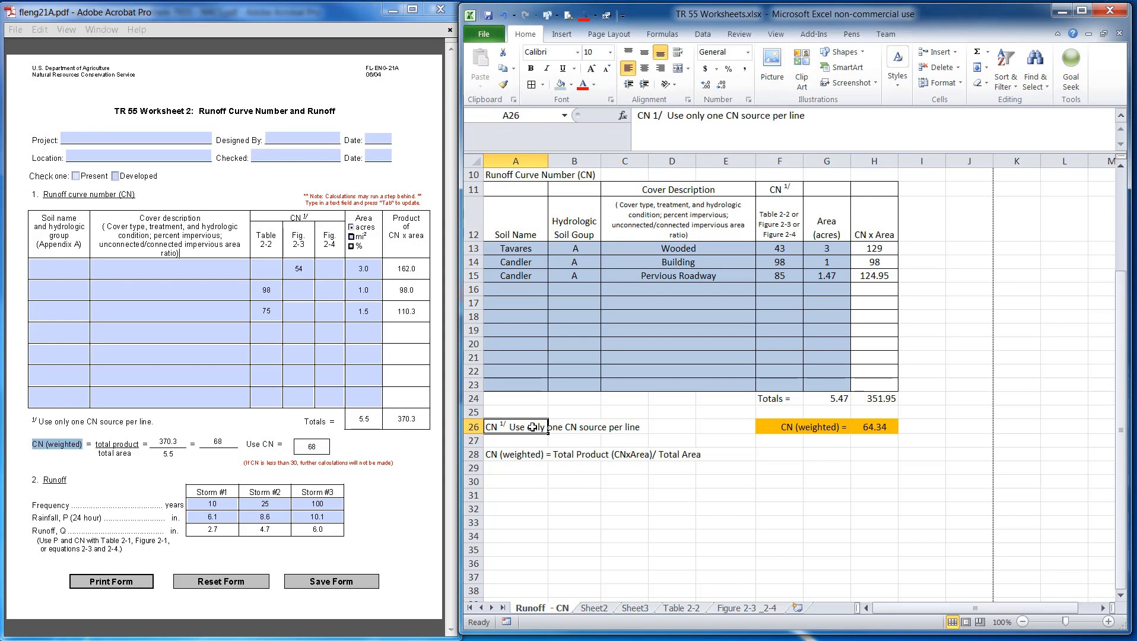
click(542, 84)
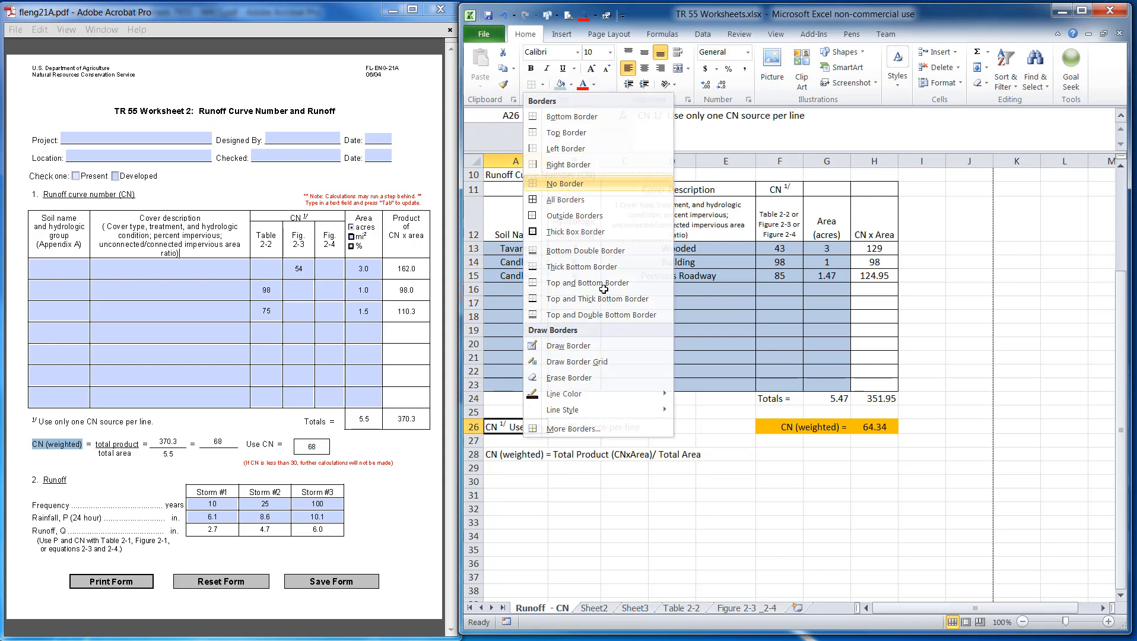
click(574, 521)
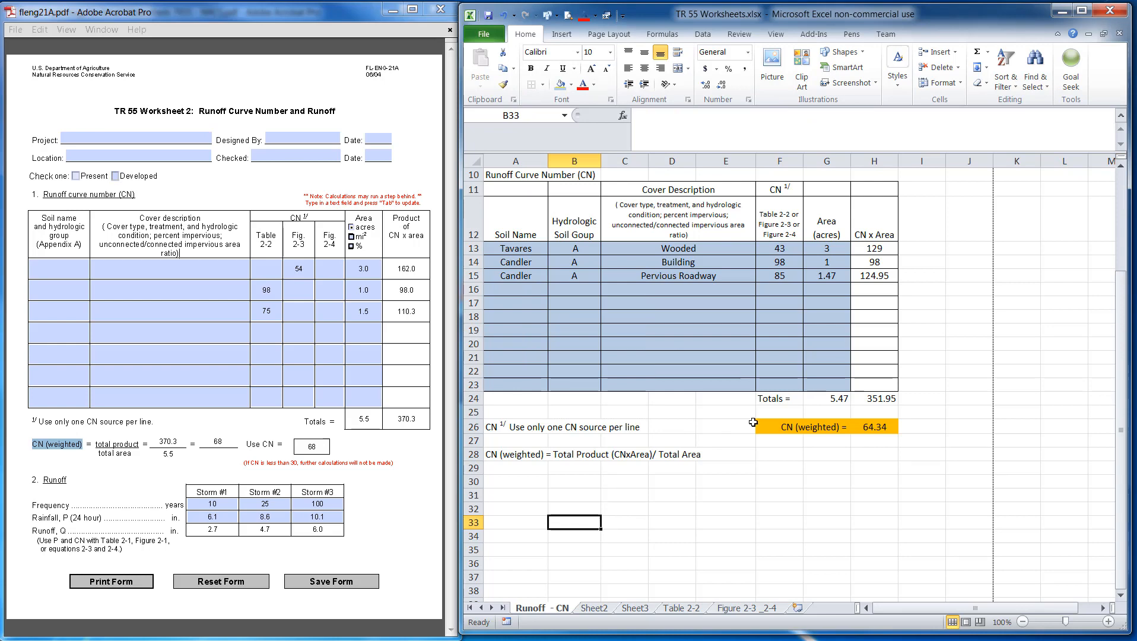
Enter the section heading 'Runoff' in A30
scroll(780, 412, up, 3)
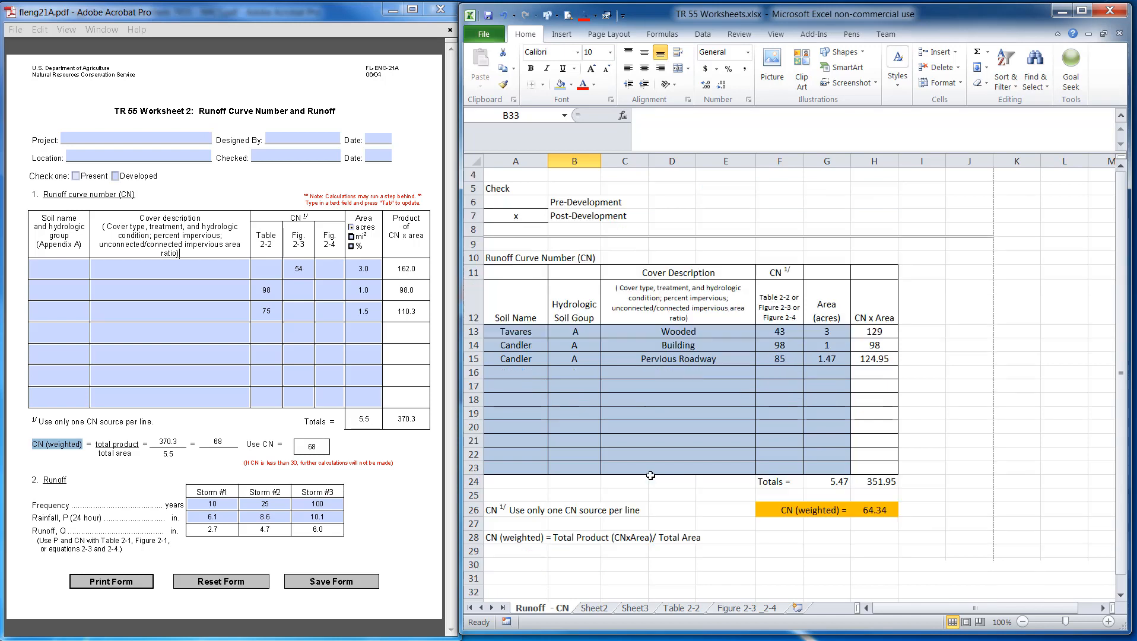
scroll(654, 477, down, 2)
click(526, 521)
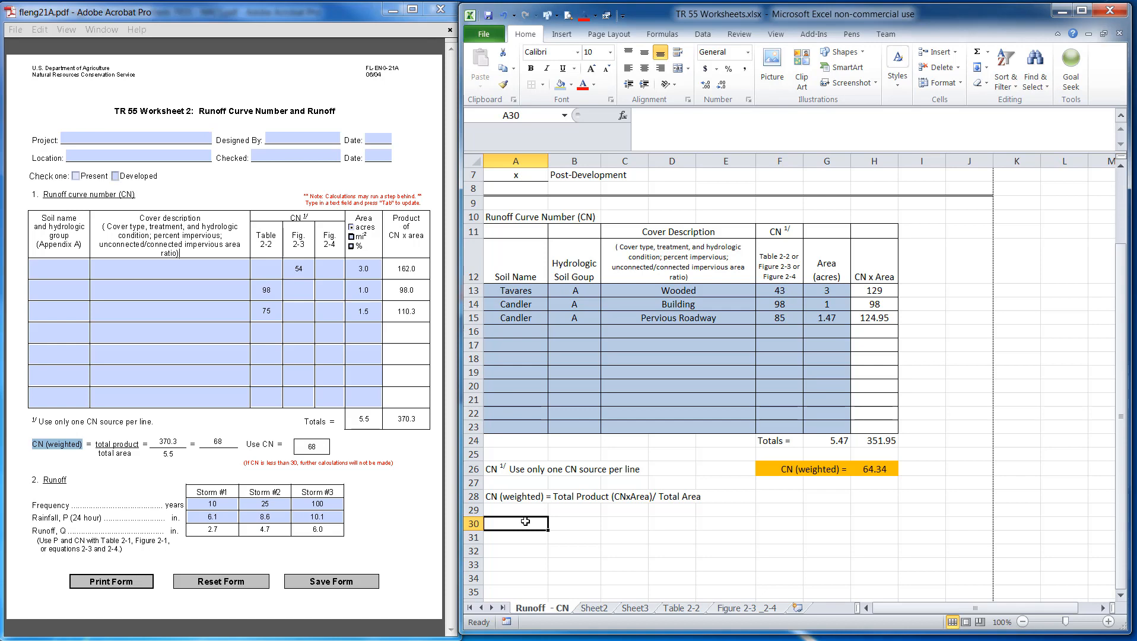
text(Runoff)
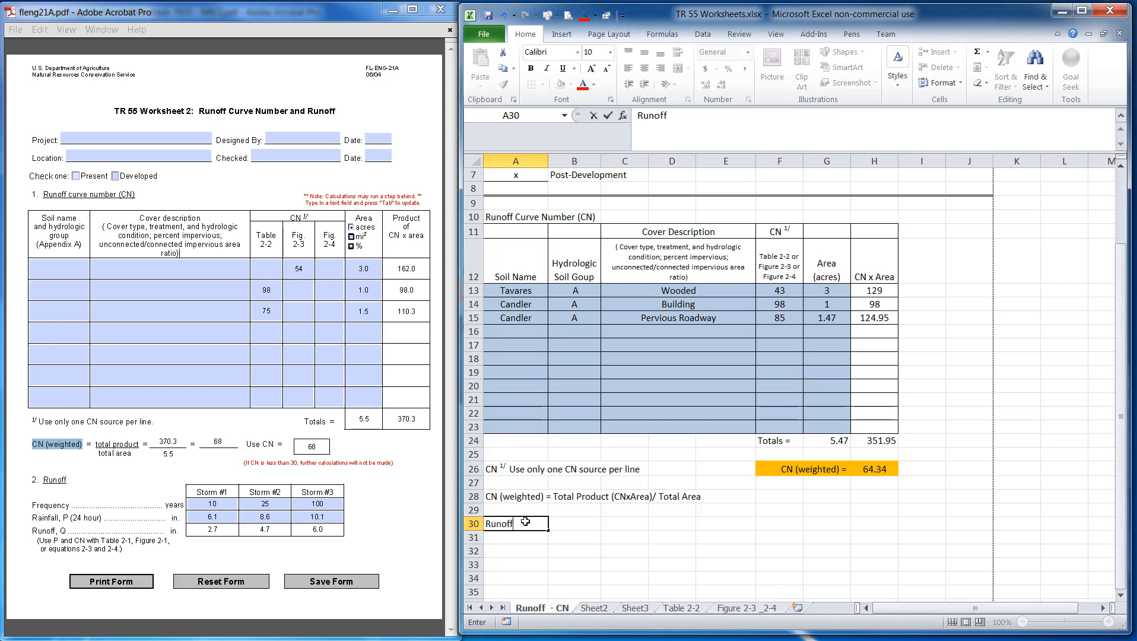
key(Return)
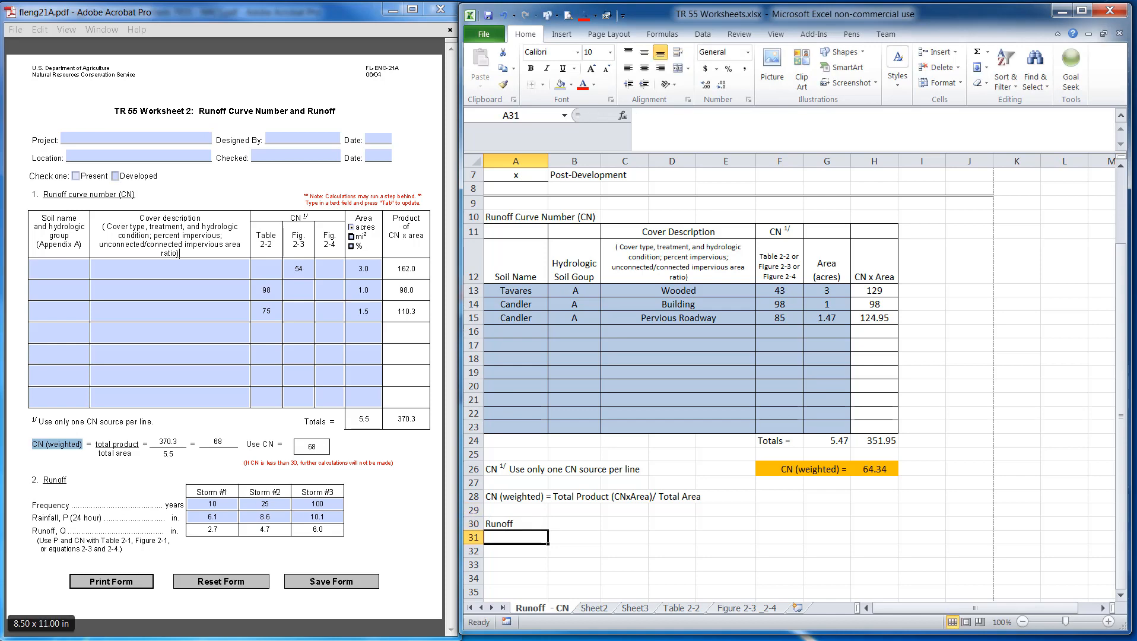
Enter the label 'Frequency' in B31
click(36, 640)
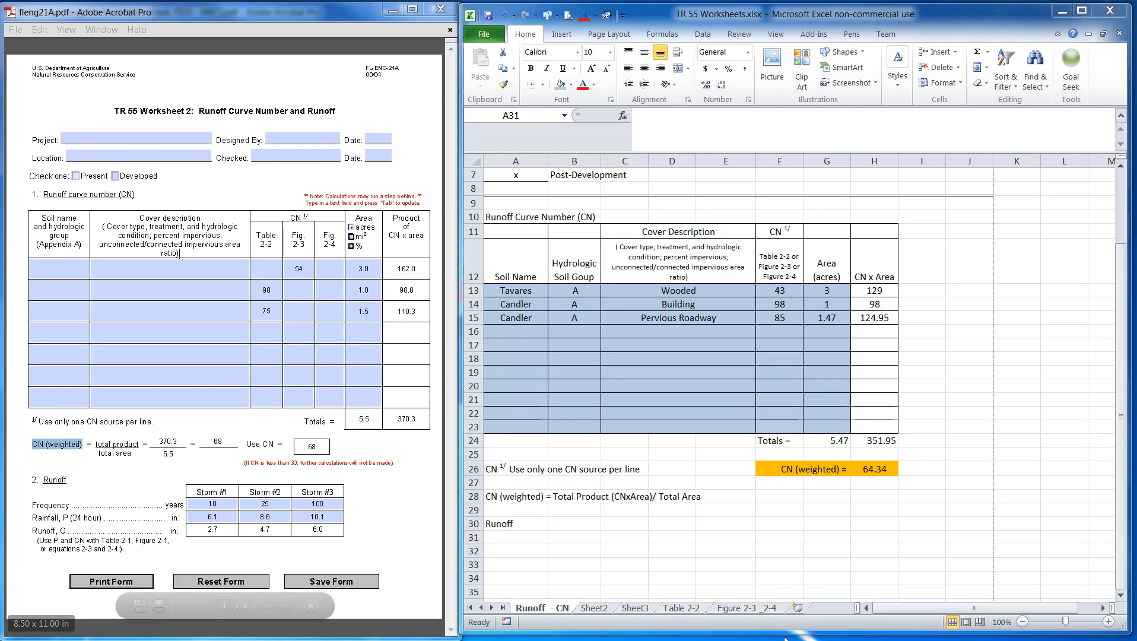
click(517, 538)
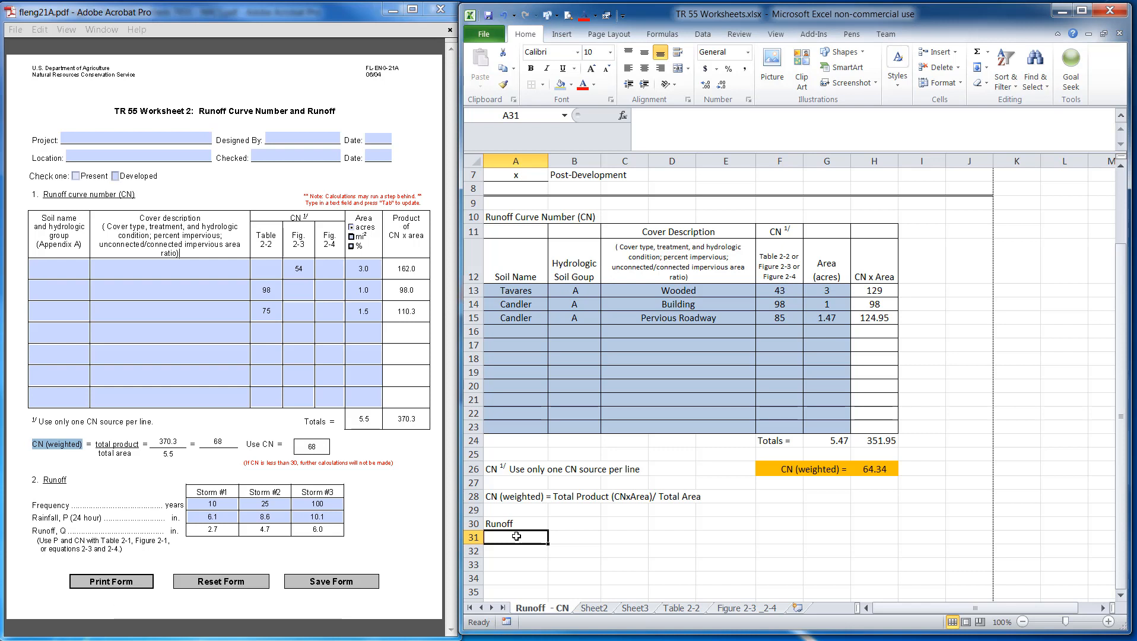
key(Tab)
text(Frequen)
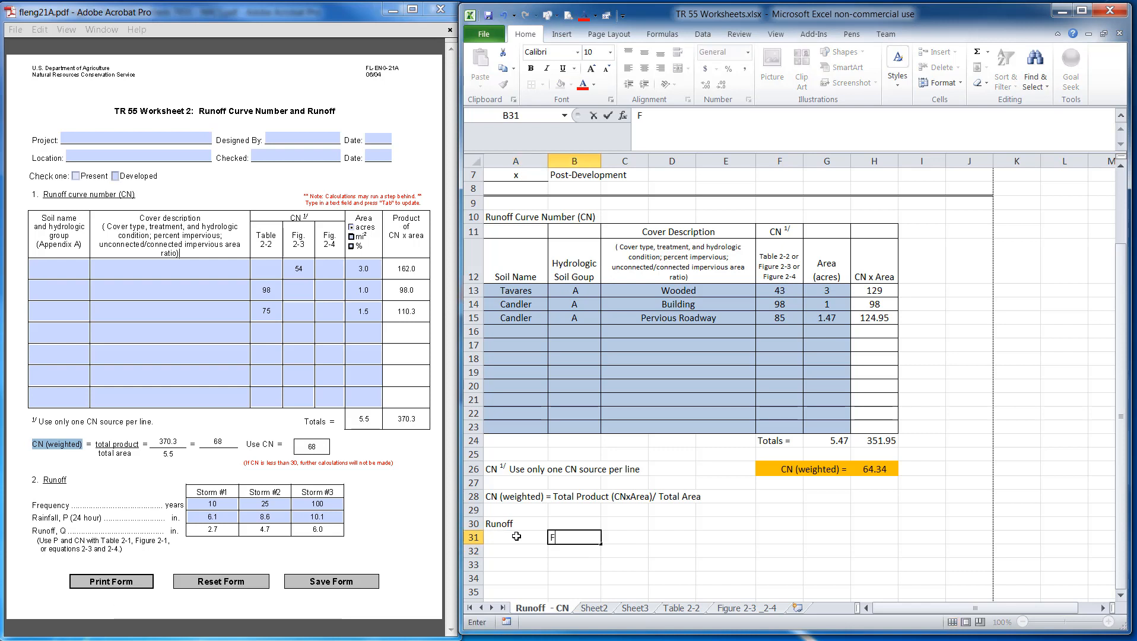
key(Return)
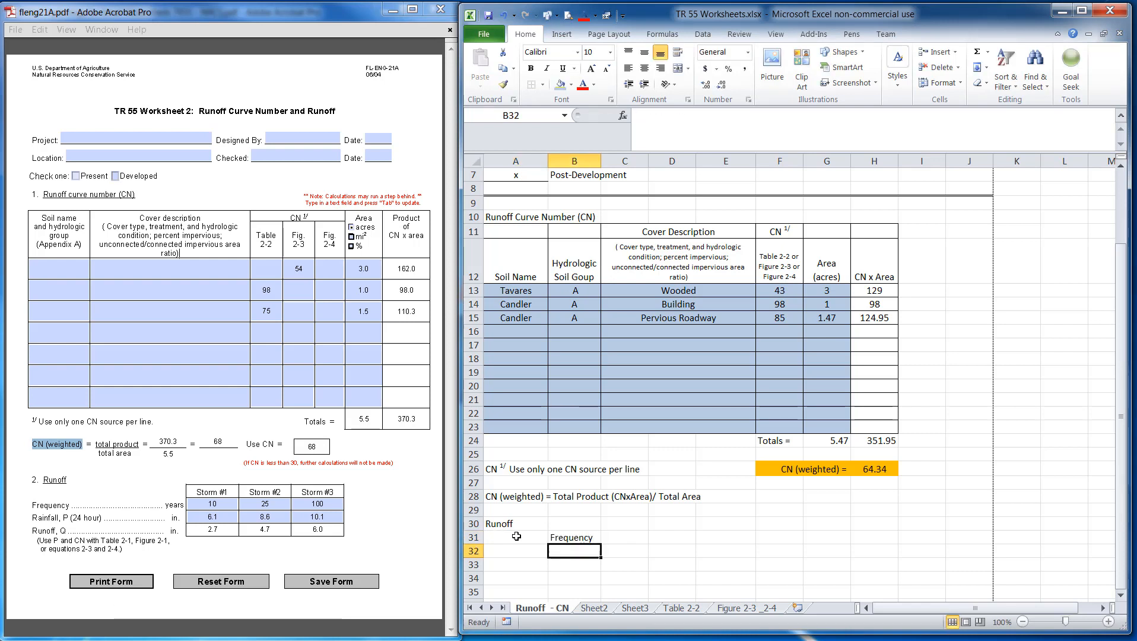
Enter the label 'Rainfall, P (24 hours)' in B32
text(Rainf)
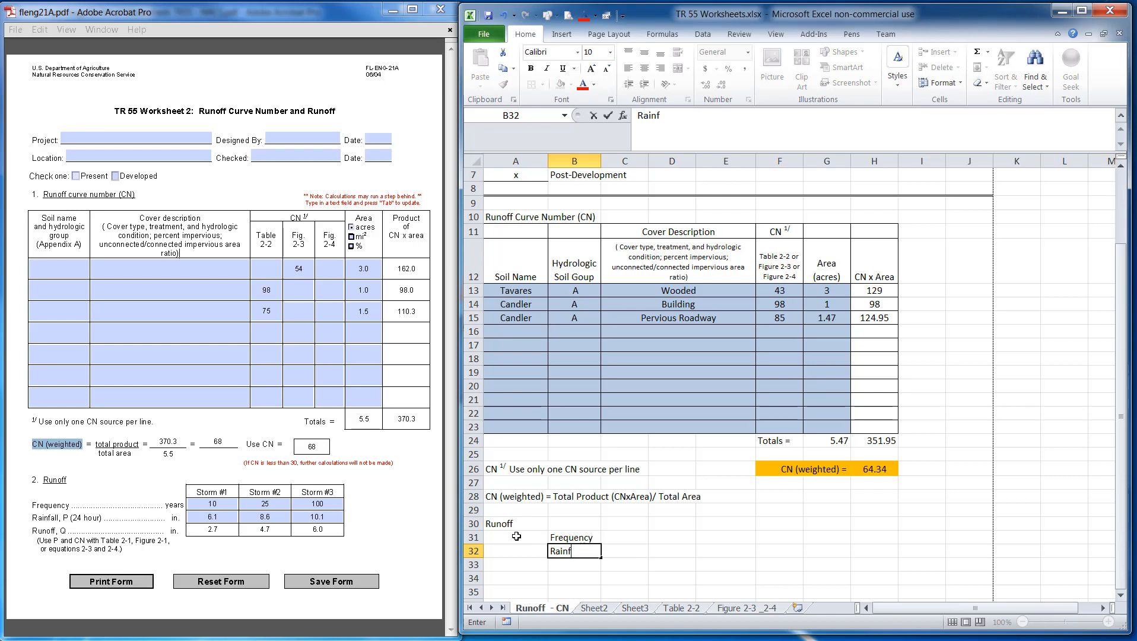
text(all, P (24 hours)
key(Return)
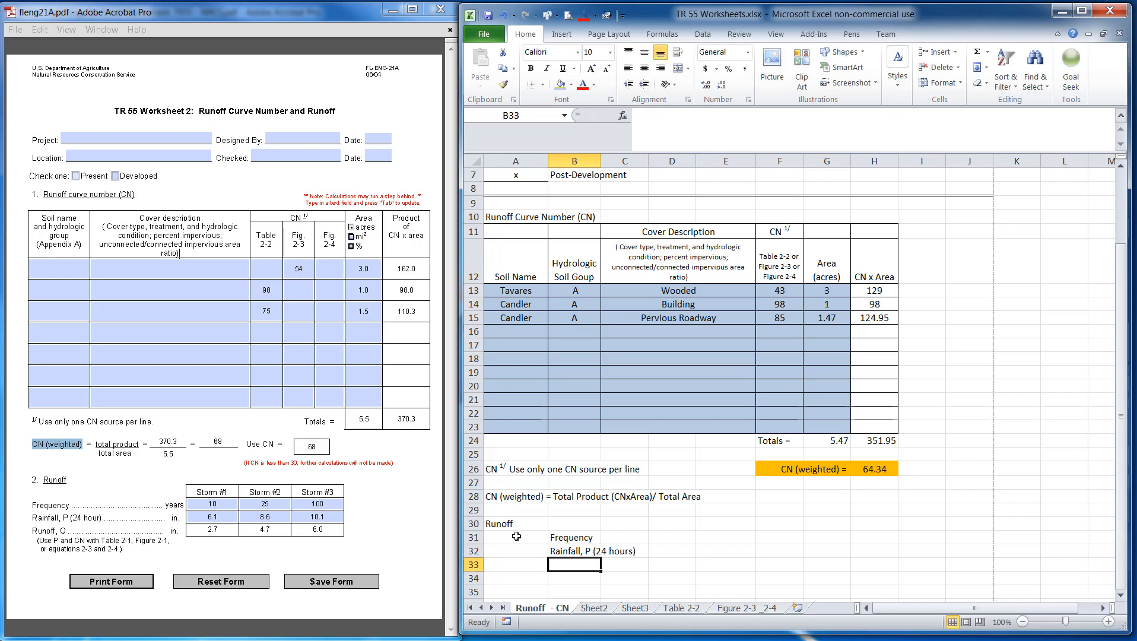
Enter the label 'Runoff, Q' in B33
text(R)
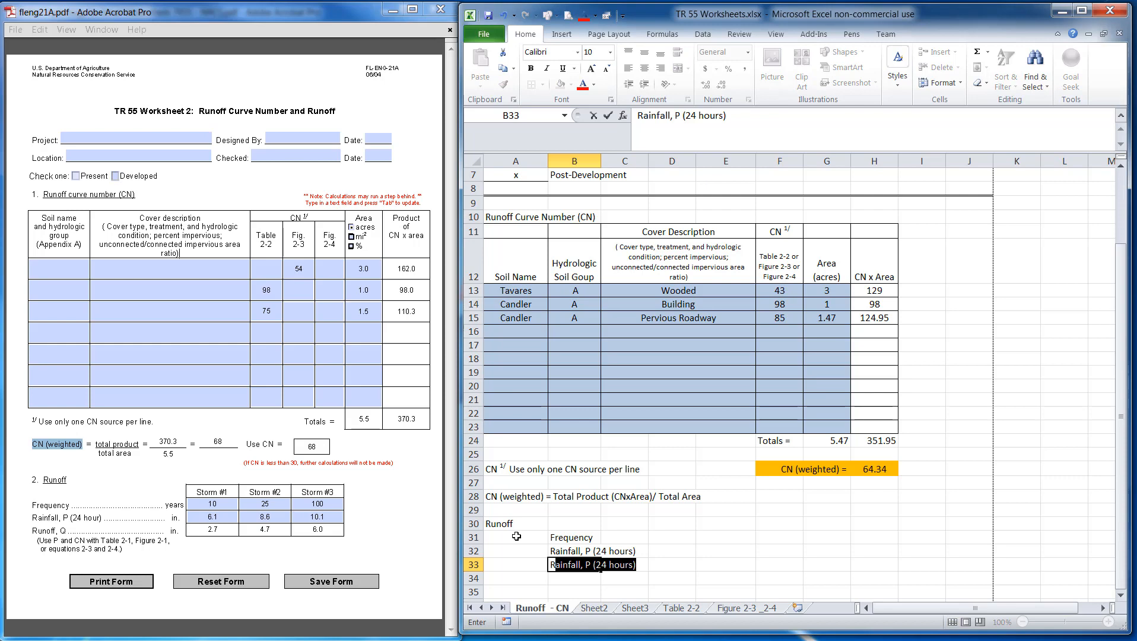
text(unoff, )
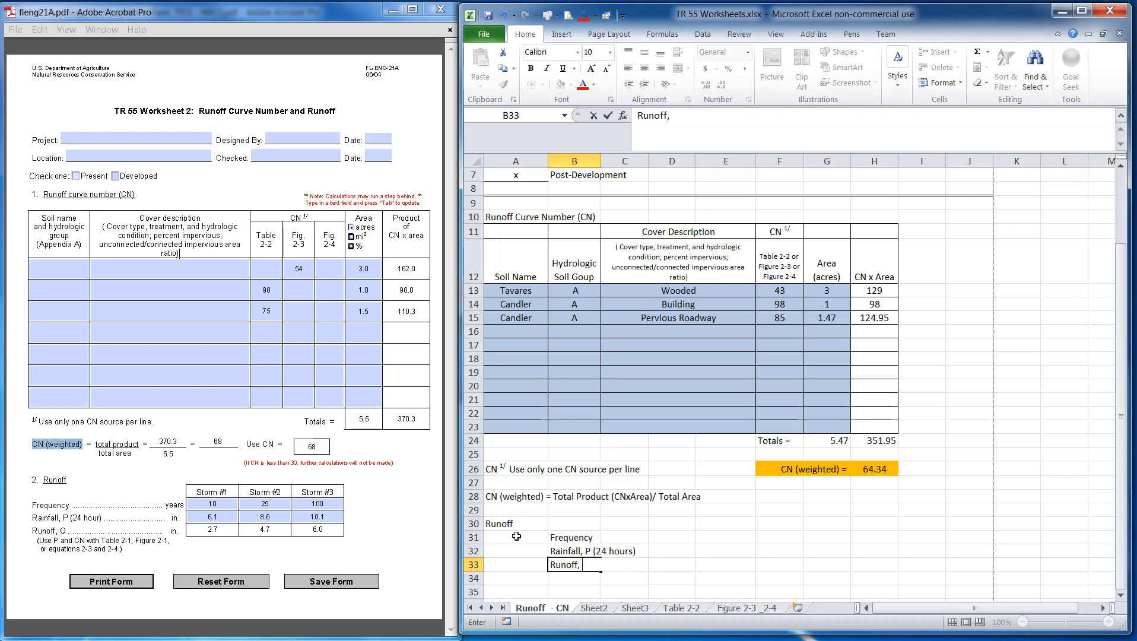
text(Q)
key(Return)
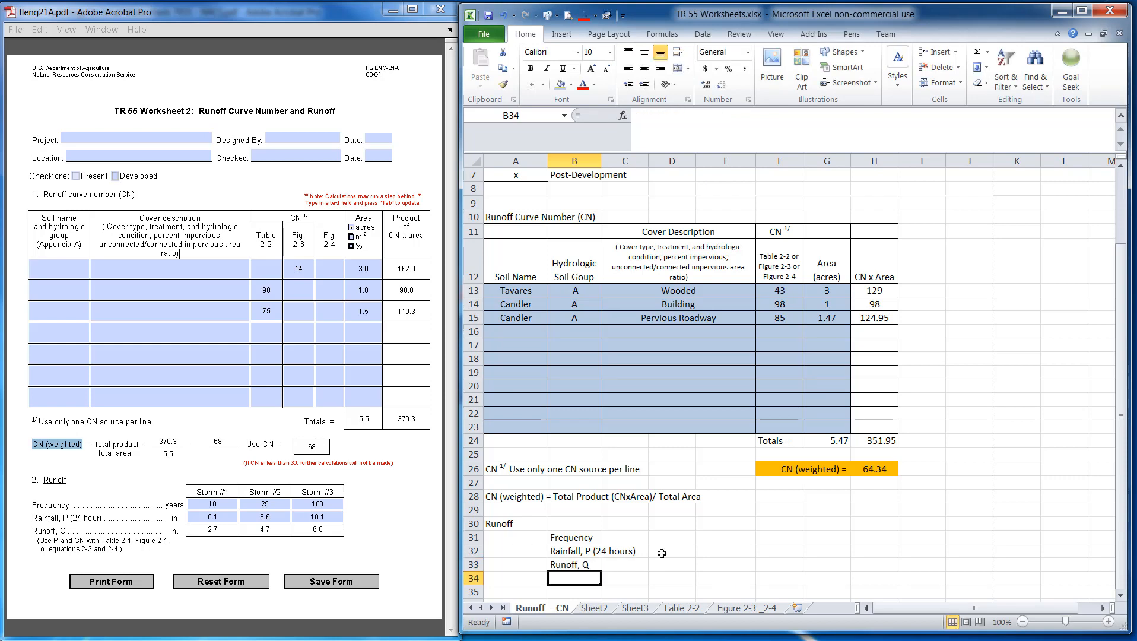
Right-align the Rainfall and Runoff labels in B32:B33
drag(586, 545, 589, 563)
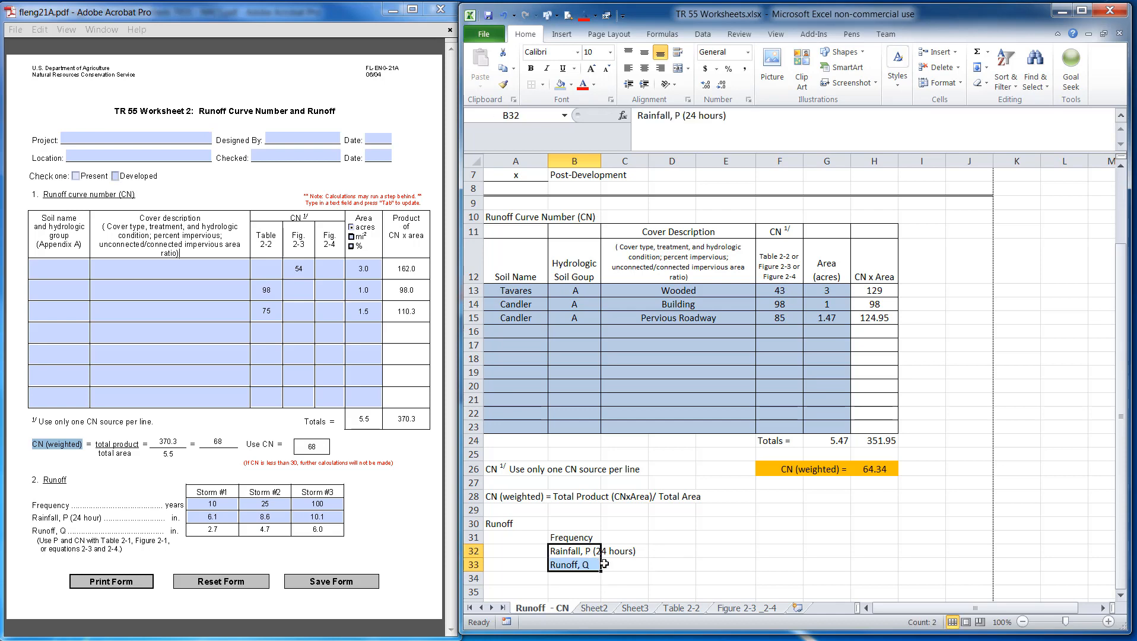
click(660, 67)
click(622, 538)
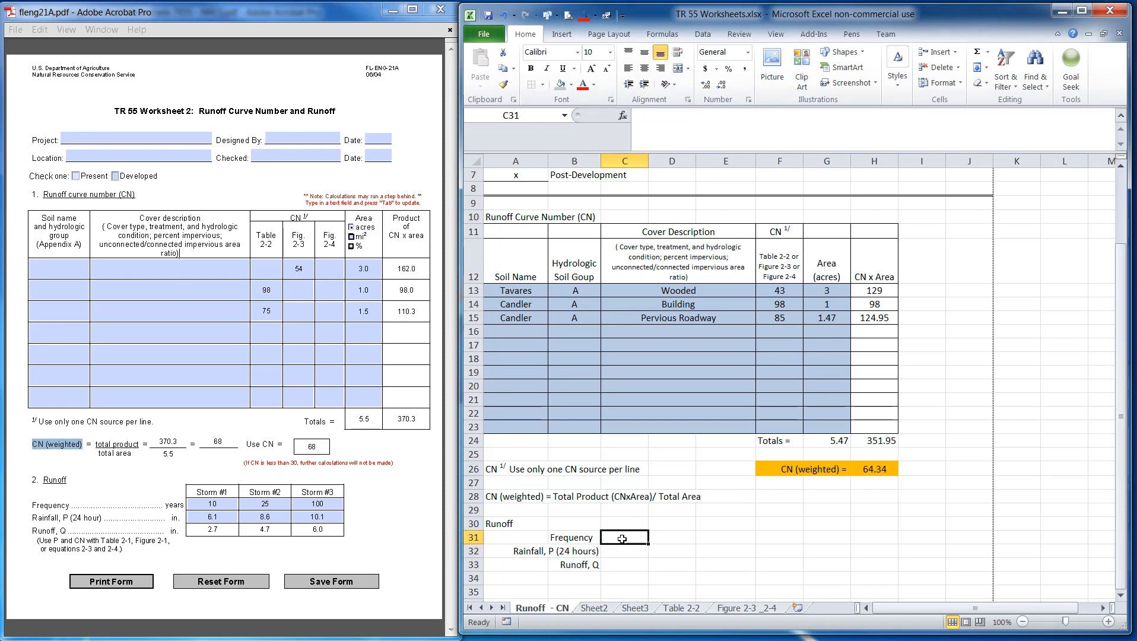
Enter the units years, inches and inches in C31, C32 and C33
text(Yea)
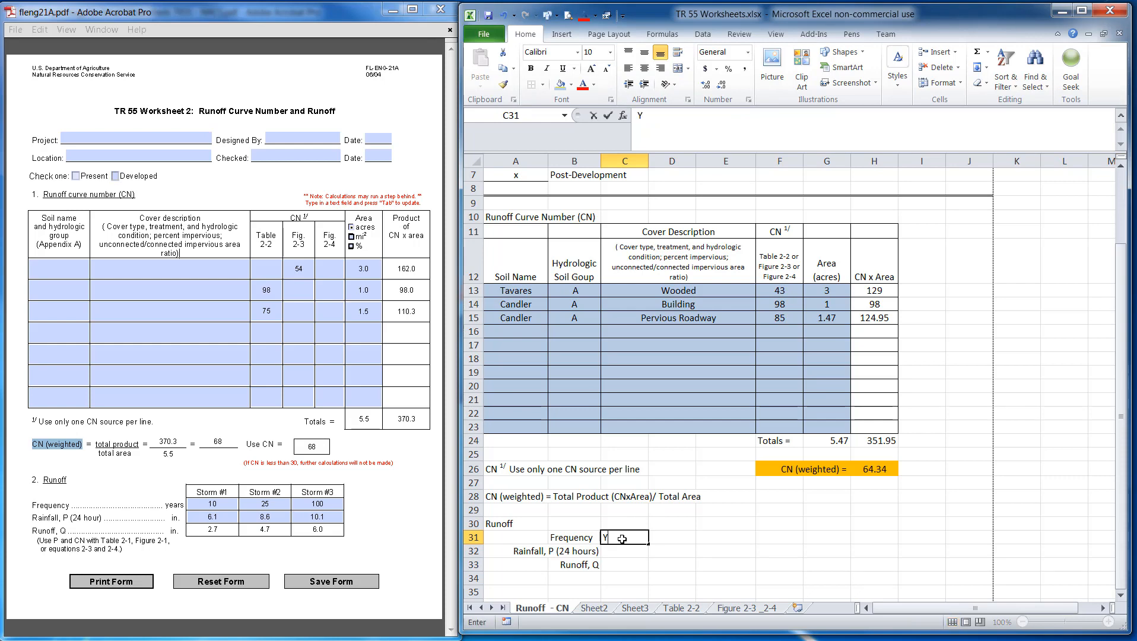
key(BackSpace)
key(BackSpace)
key(BackSpace)
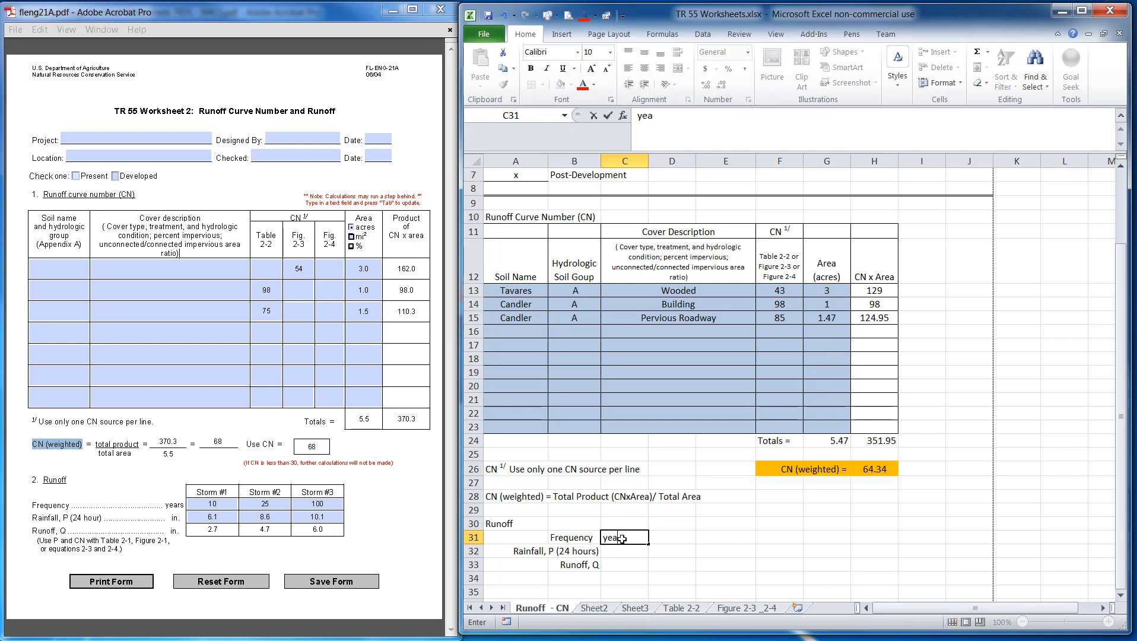
text(years)
key(Return)
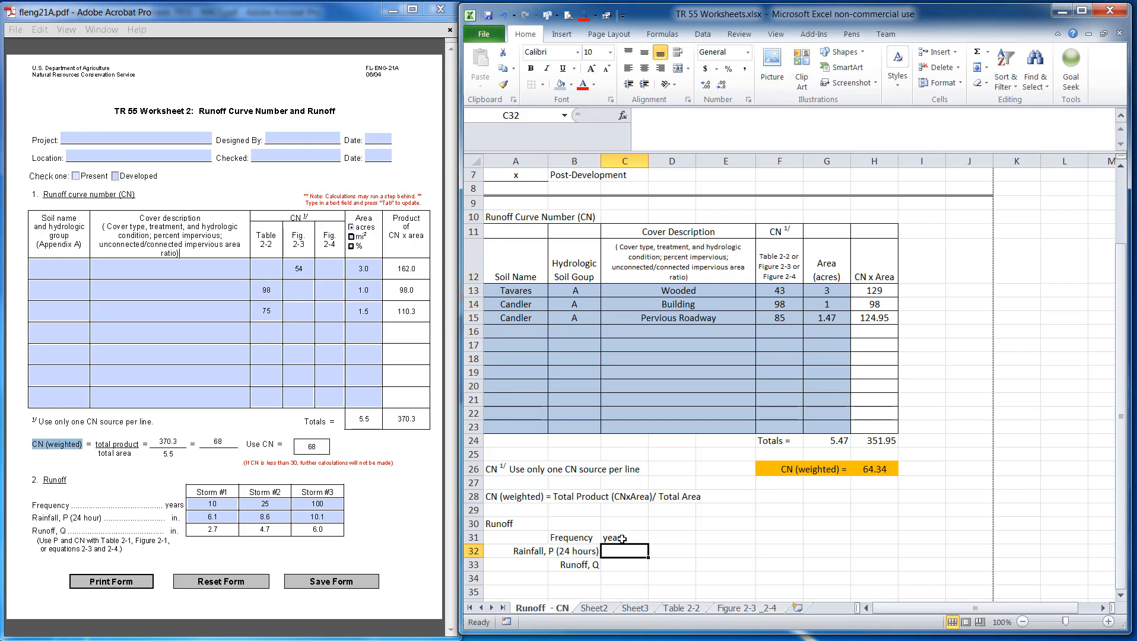
text(inches)
key(Return)
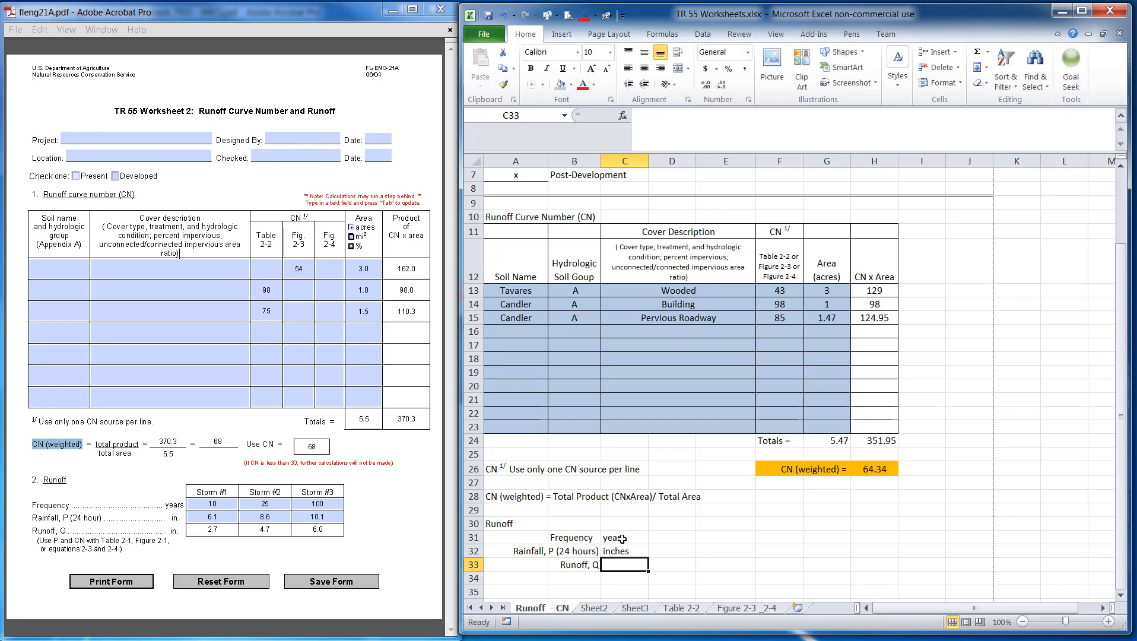
text(inches)
key(Return)
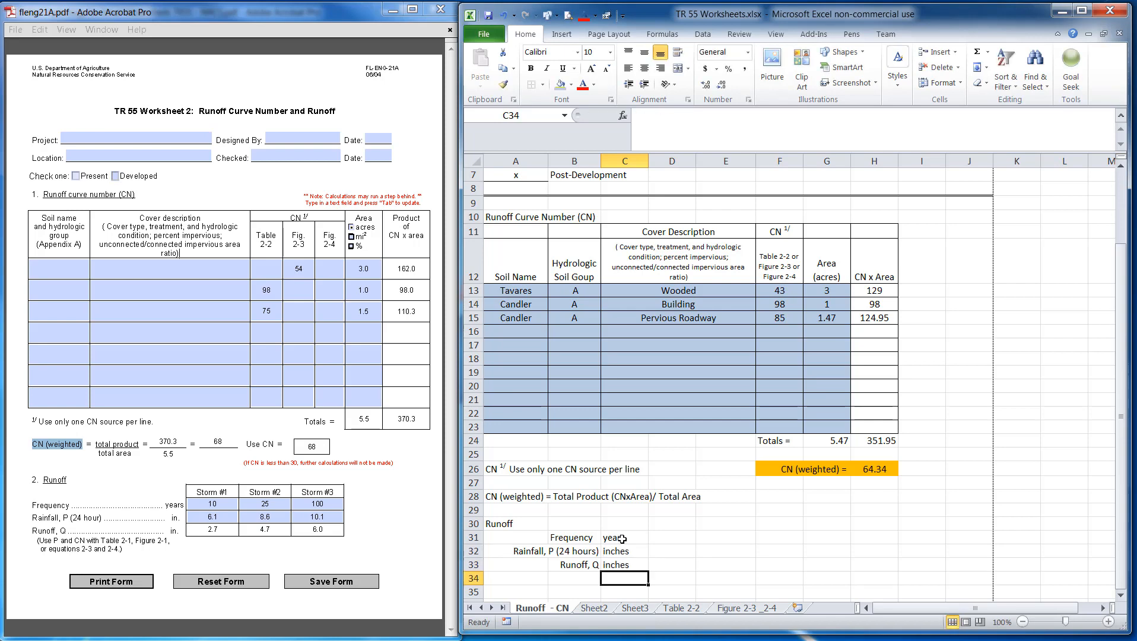
Right-align the units in C31:C33, then clear those unit entries
drag(622, 539, 621, 567)
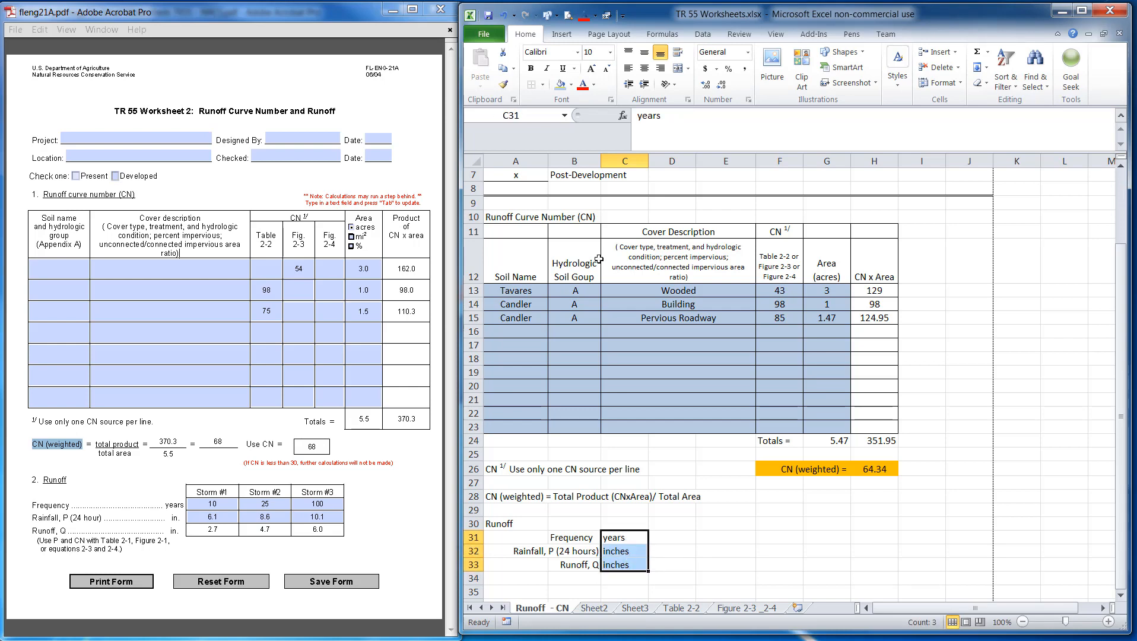
click(660, 68)
click(742, 535)
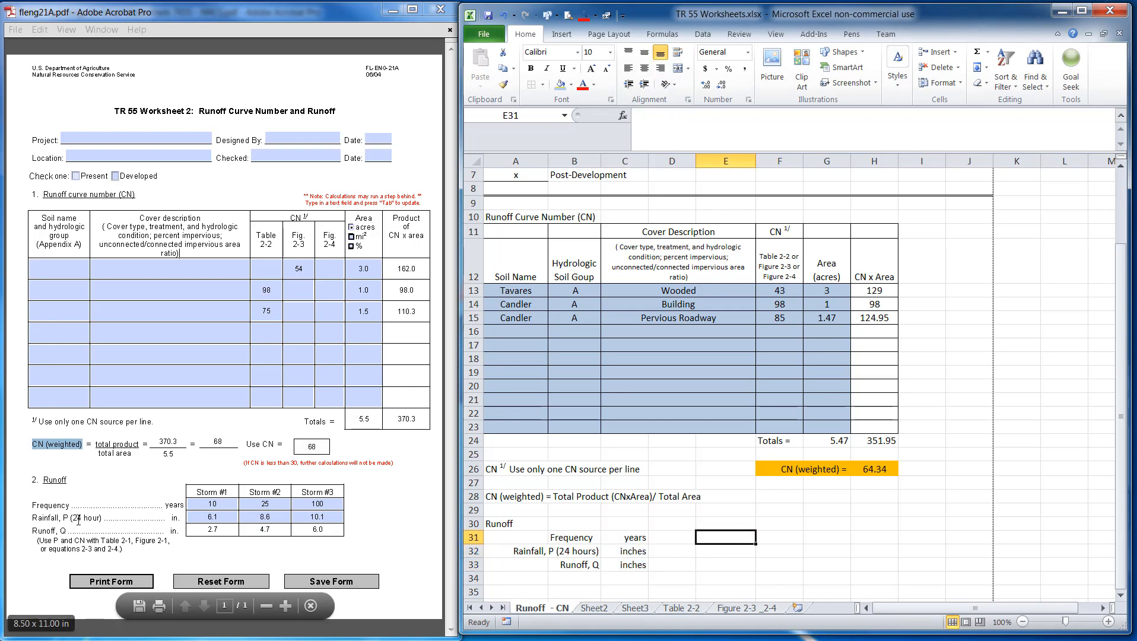
click(585, 540)
drag(619, 538, 623, 564)
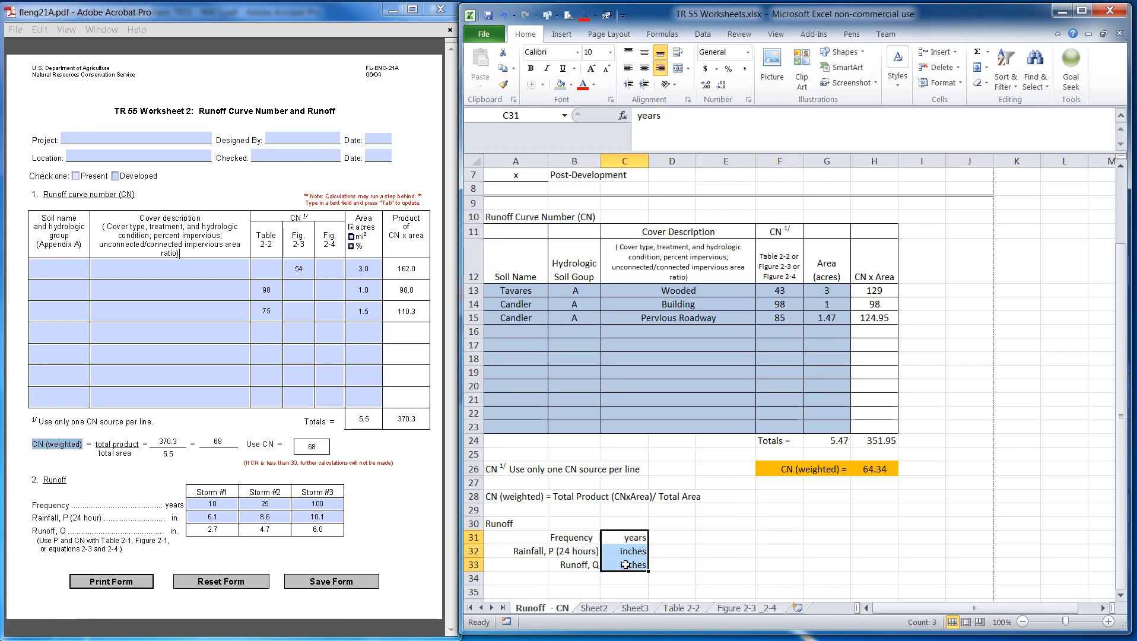
key(Delete)
Extend the Frequency label in B31 with a dotted leader and 'Years'
click(576, 536)
click(696, 119)
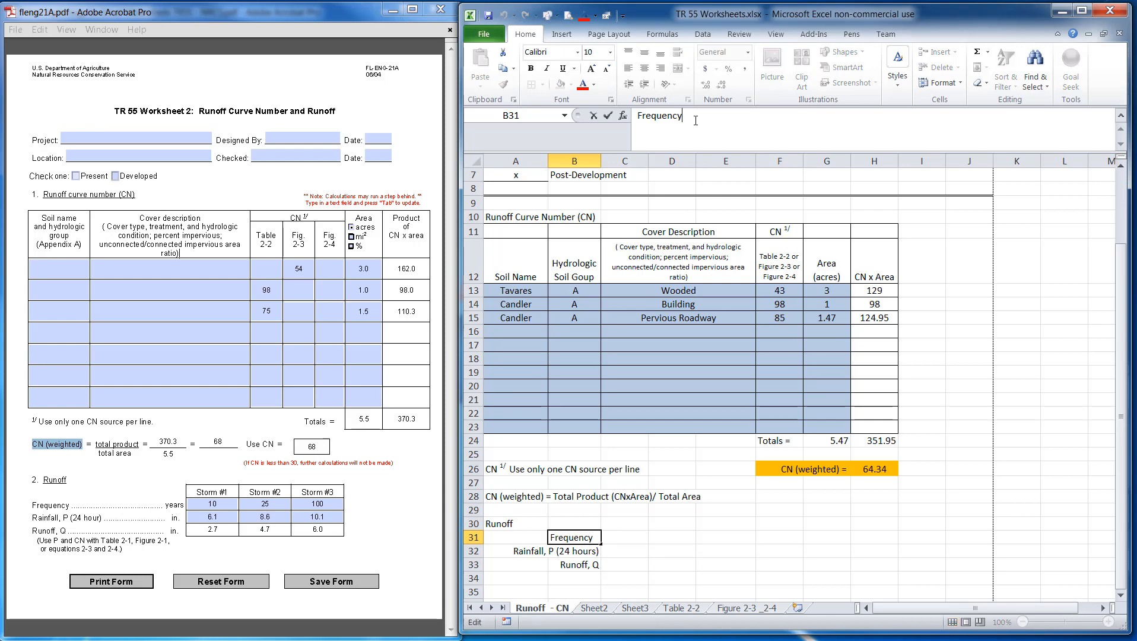
text(................ years)
key(Return)
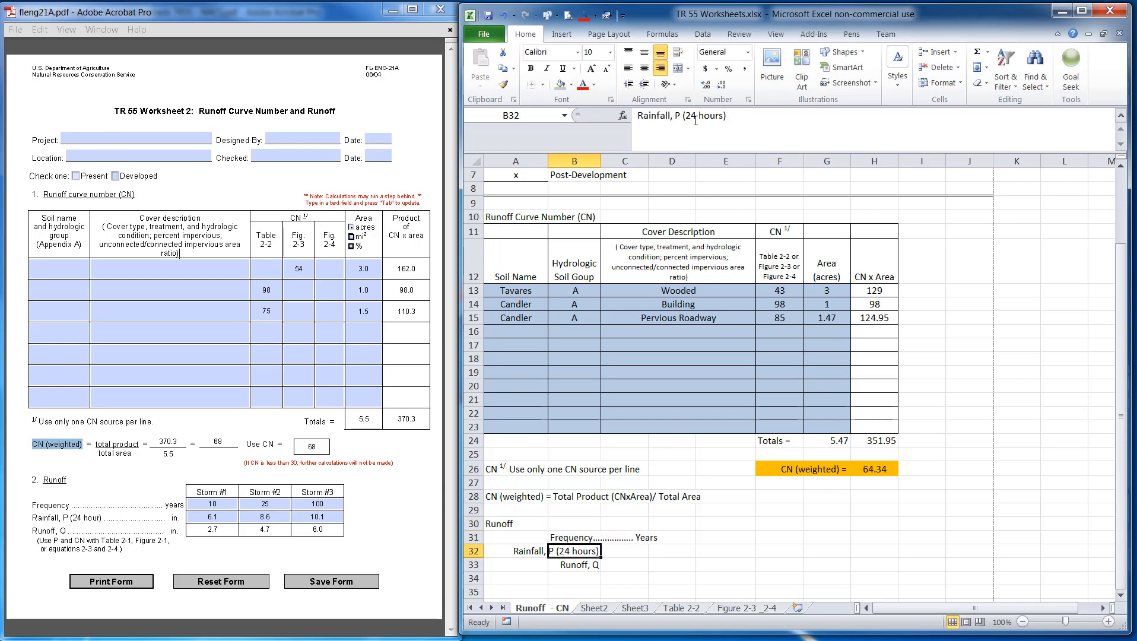
Extend the Rainfall label in B32 with a dotted leader and 'Inches'
click(733, 122)
text(................)
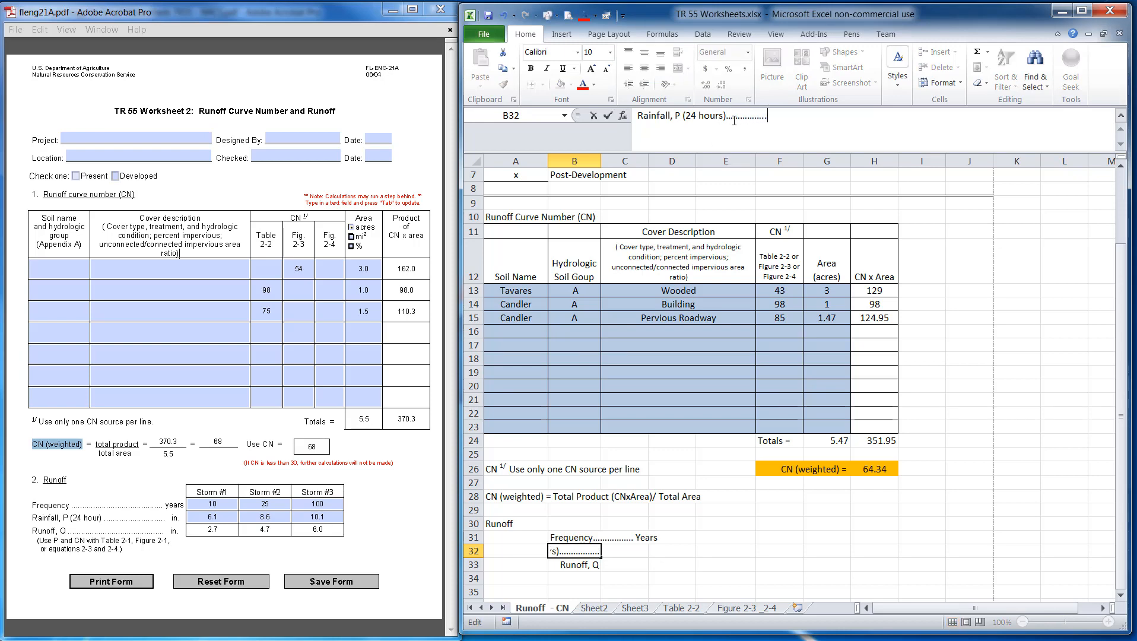
text(... inches)
key(Return)
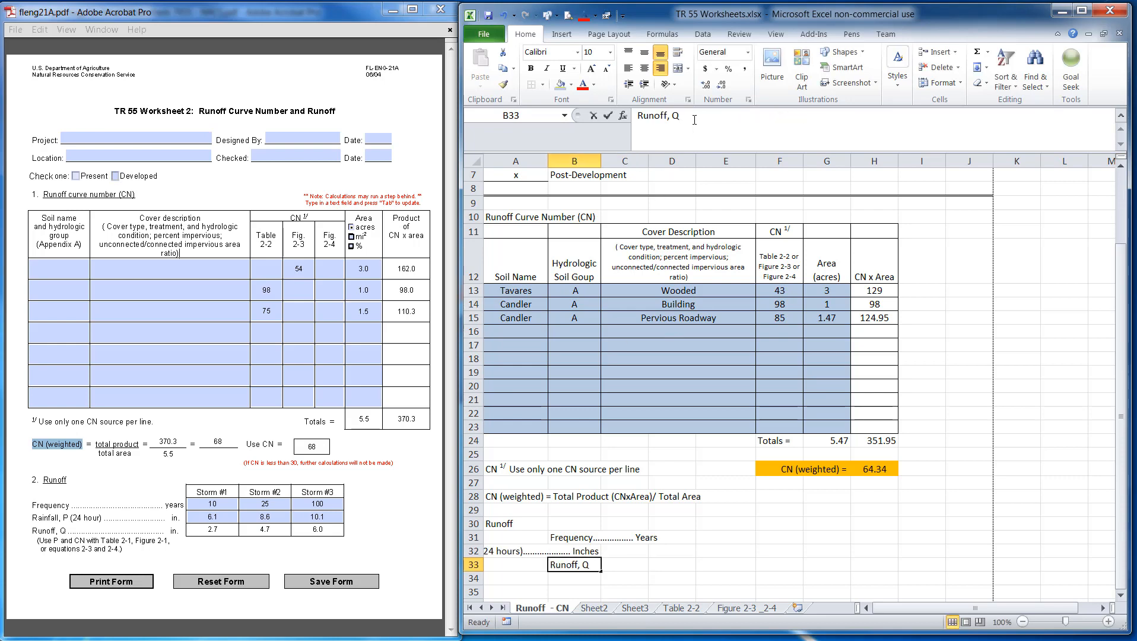
Extend the Runoff label in B33 with a dotted leader and 'Inches'
click(694, 120)
text(.......... inches)
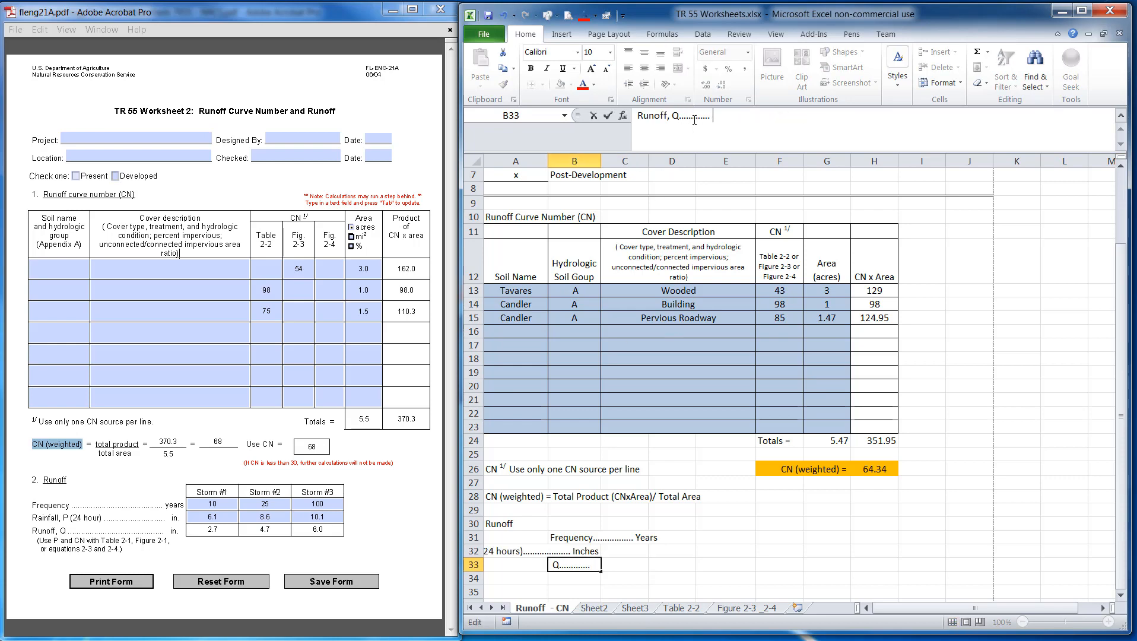
click(606, 397)
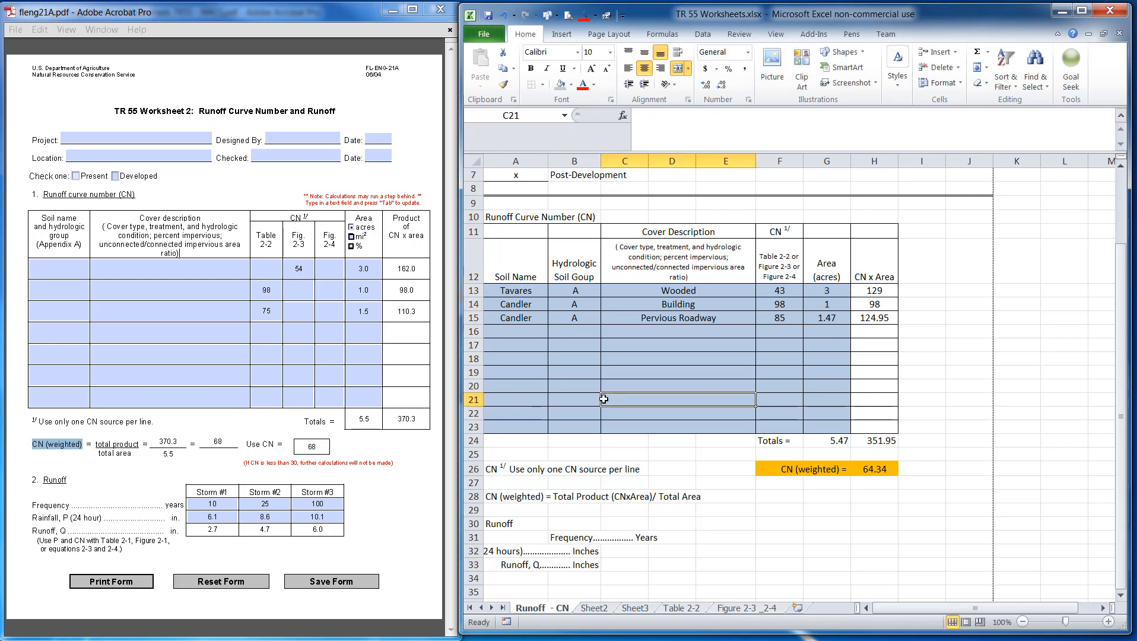
Move the Frequency, Rainfall and Runoff labels from column B to column D and right-align them
drag(574, 551, 658, 564)
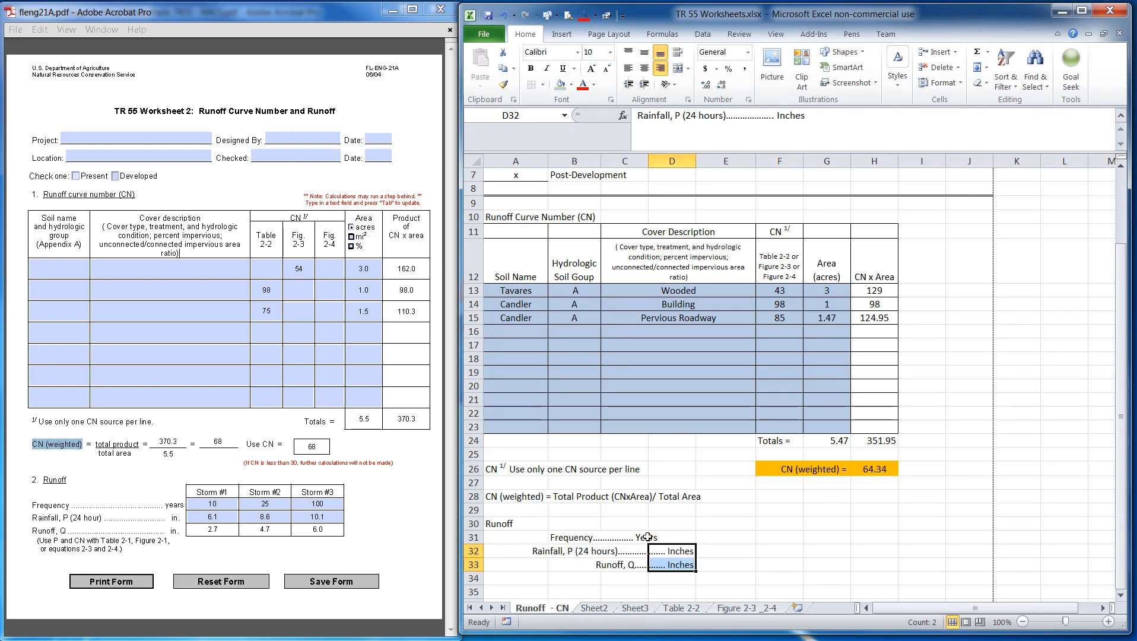
click(640, 538)
click(592, 538)
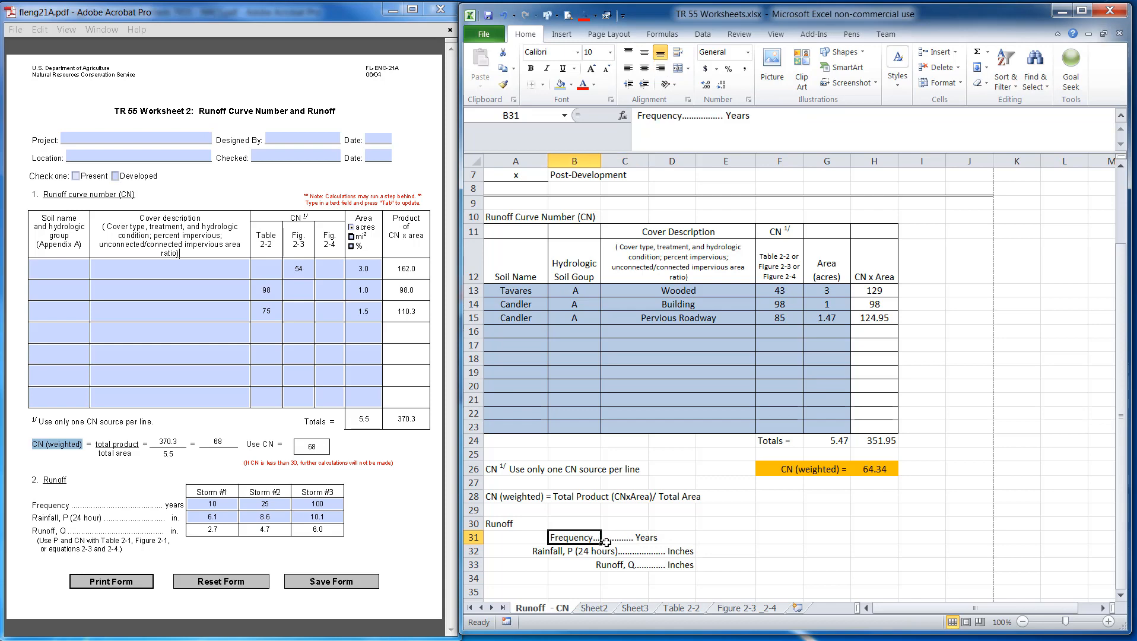
drag(591, 539, 673, 543)
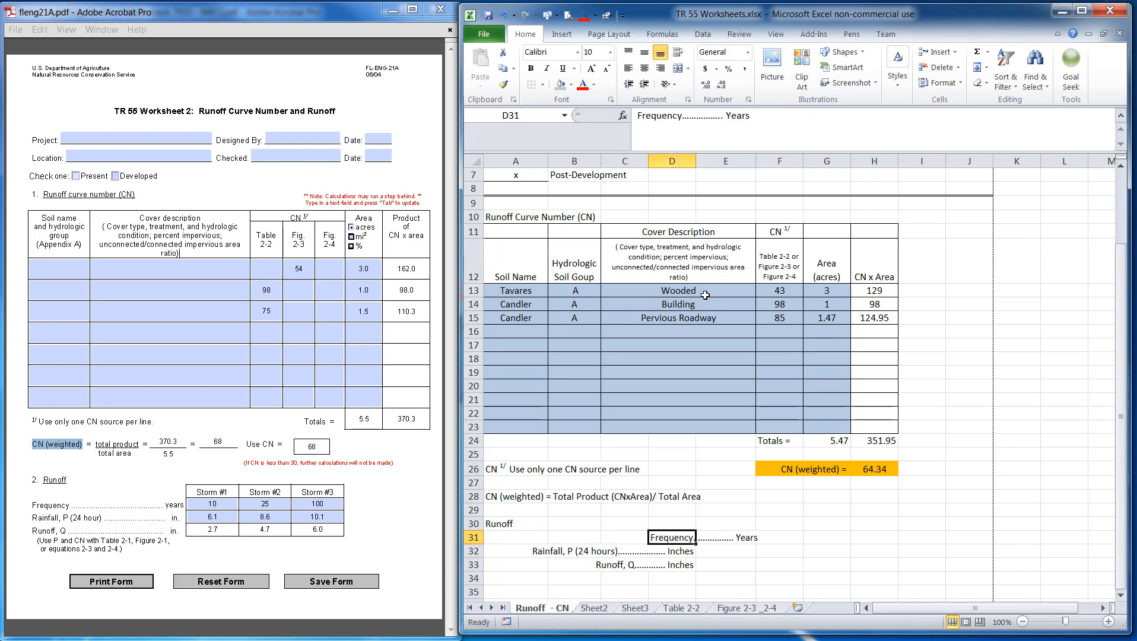
click(659, 68)
click(735, 552)
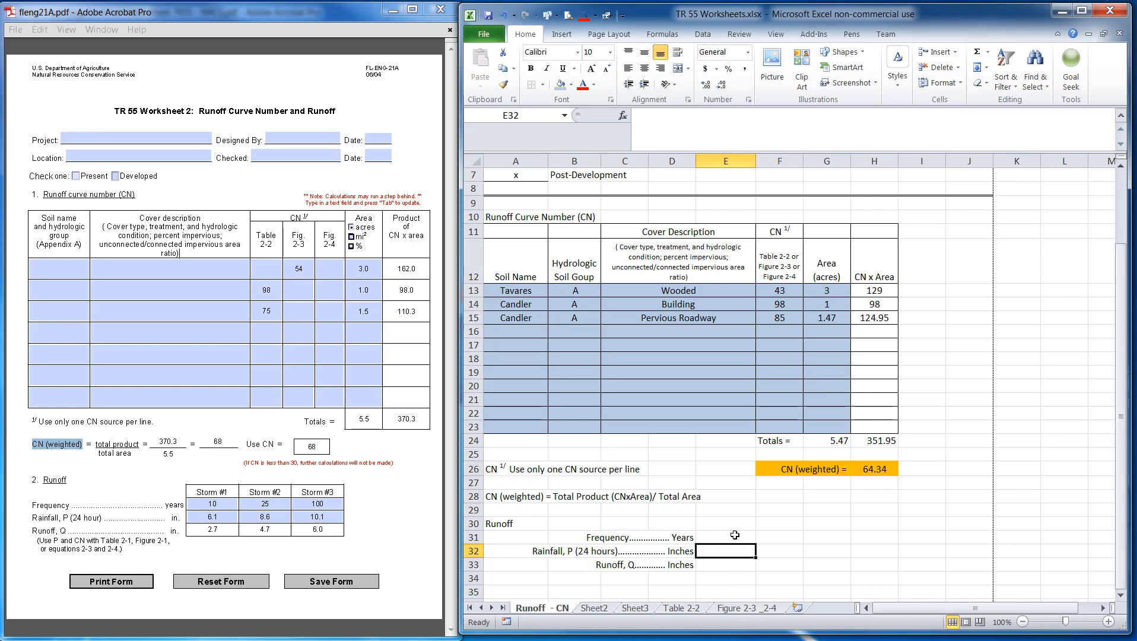
Enter the storm number '#1' in E30
click(733, 525)
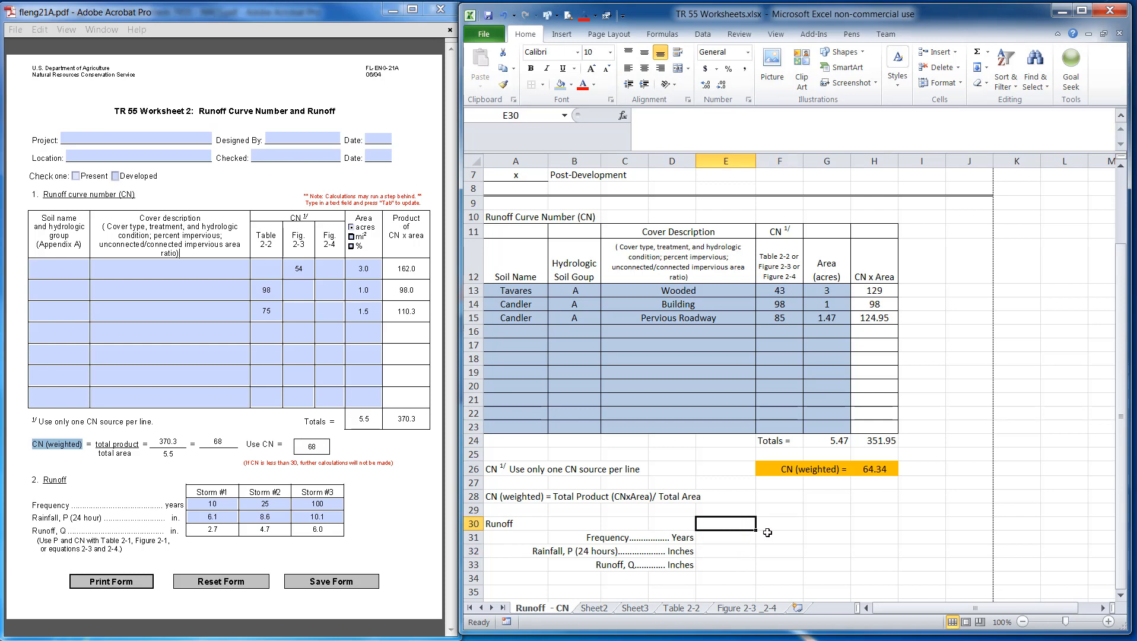
text(Stor)
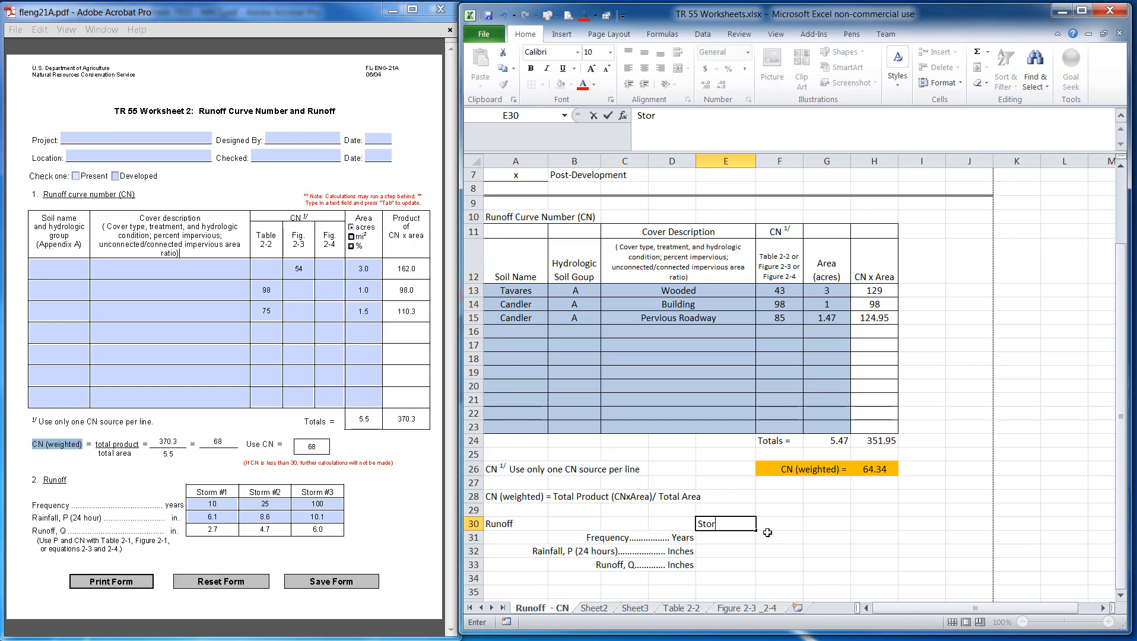
key(BackSpace)
key(BackSpace)
text(=)
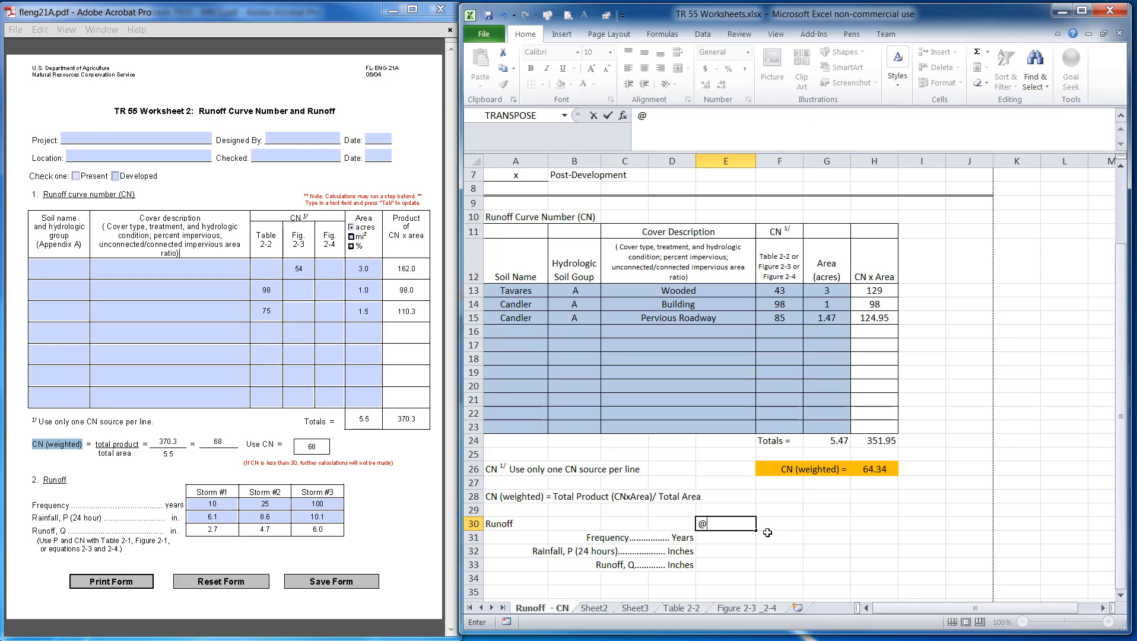
key(BackSpace)
text(3)
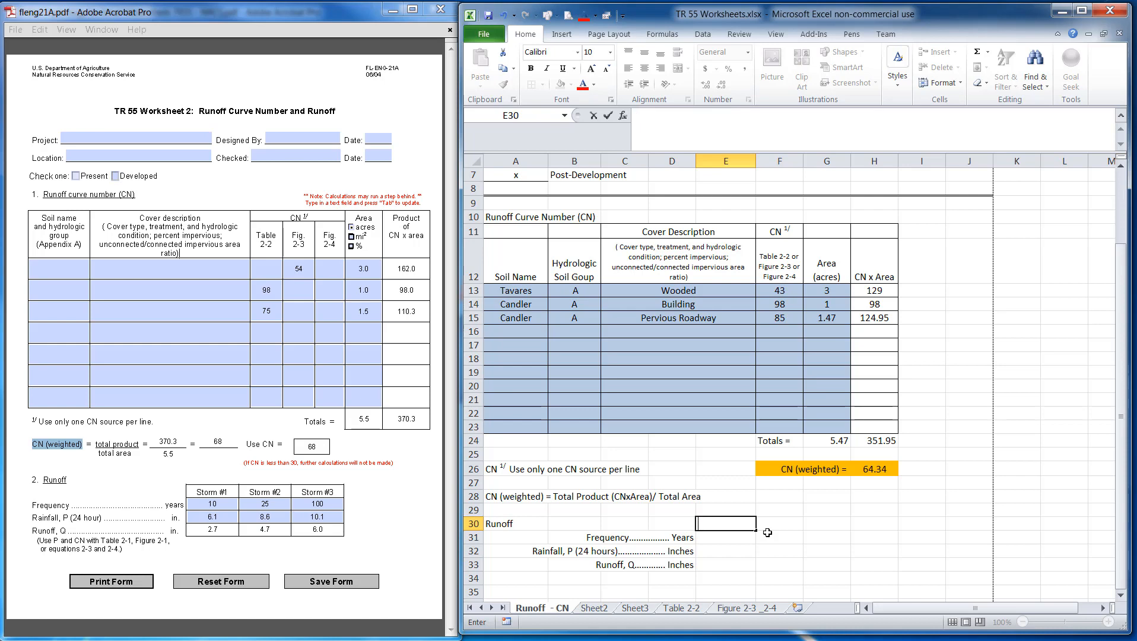
click(767, 532)
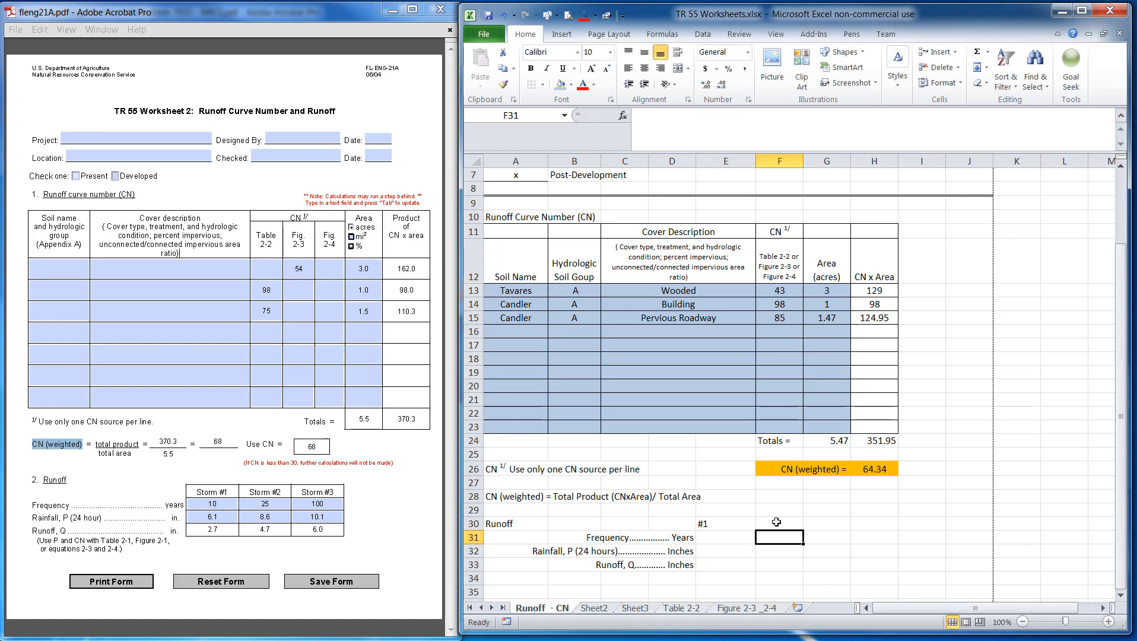
Fill E30 across to G30 to create storm numbers #2 and #3
click(730, 522)
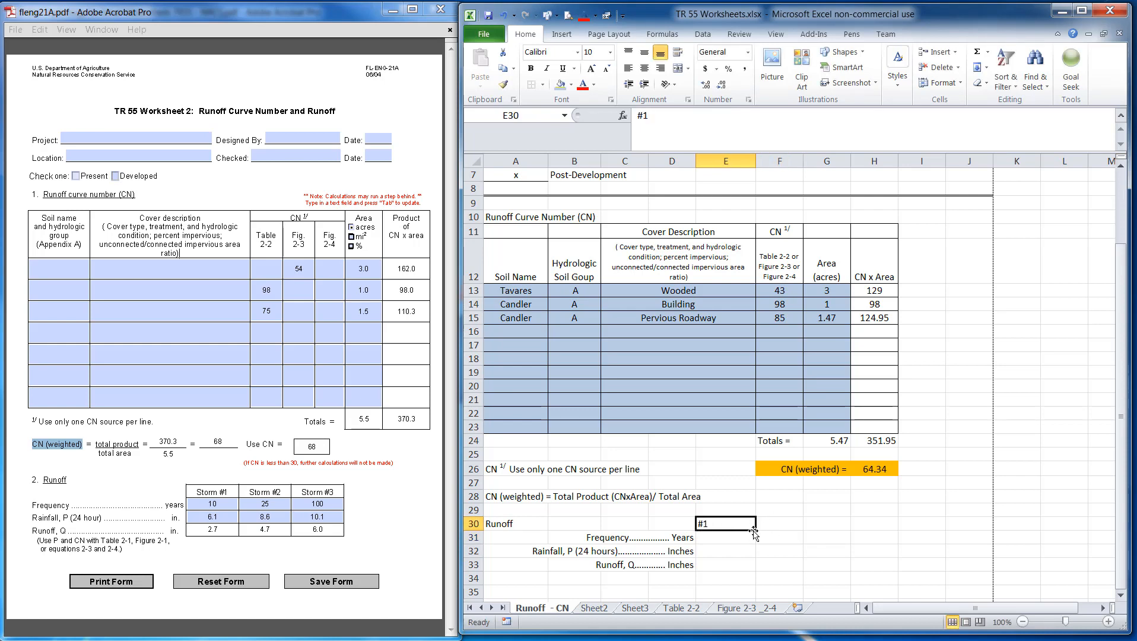
drag(755, 530, 835, 530)
click(769, 563)
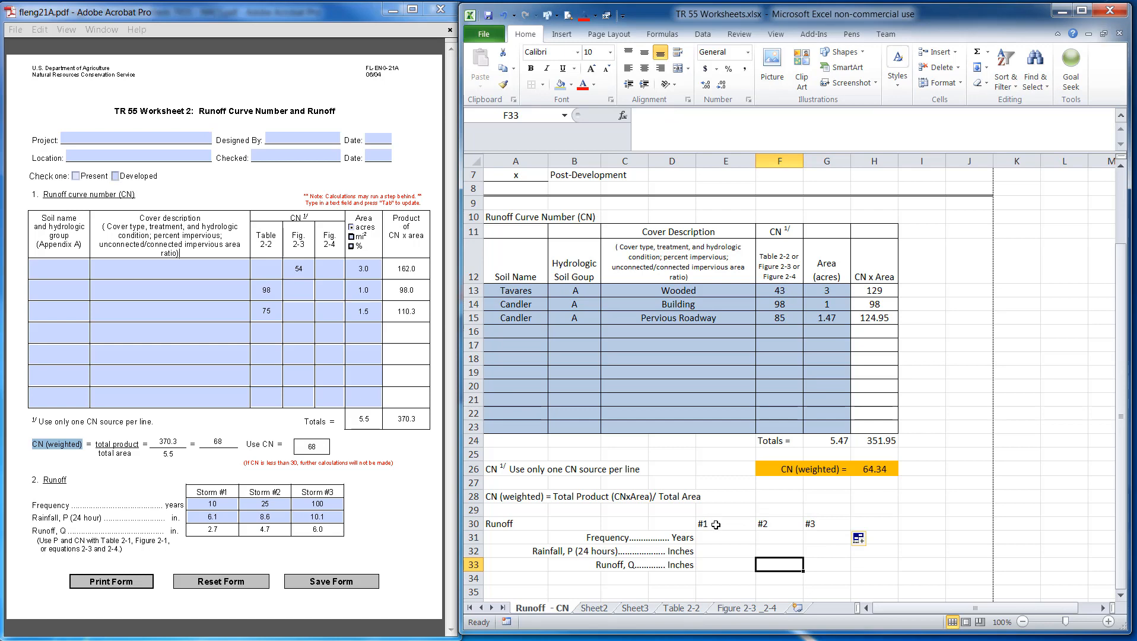
Center the storm numbers in E30:G30
drag(716, 525, 823, 523)
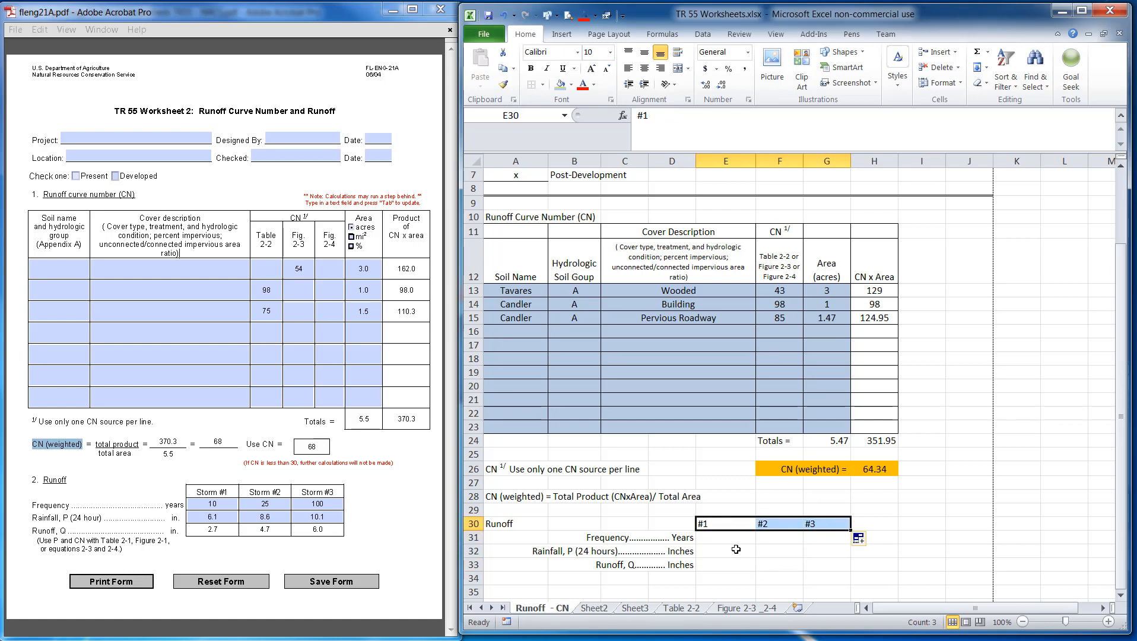
click(644, 68)
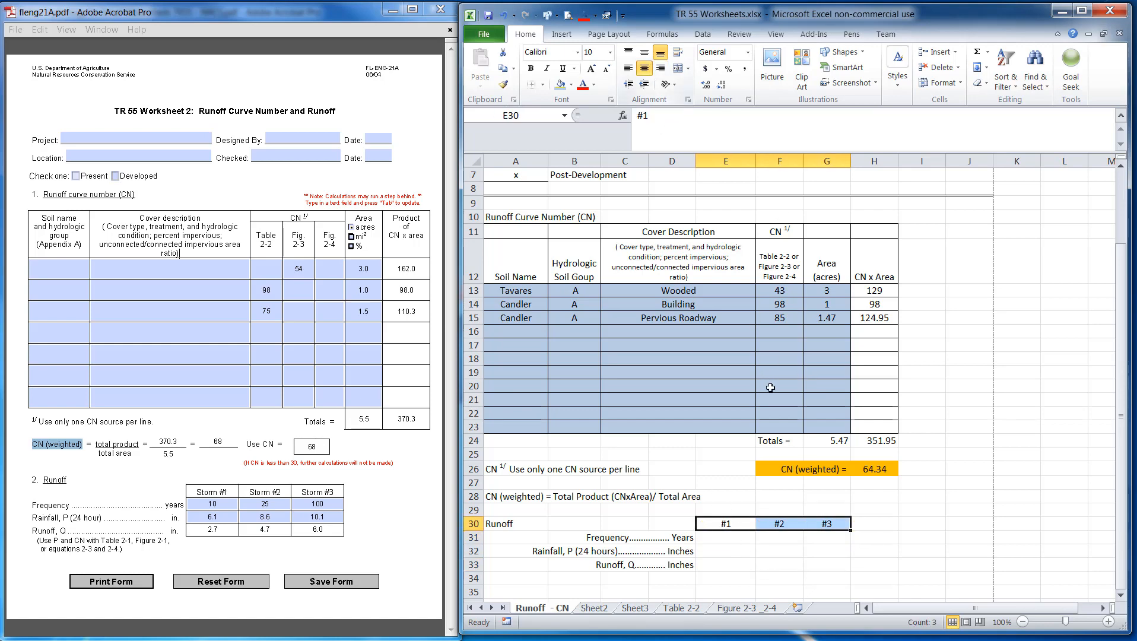
Merge and center E29:G29 and enter the heading 'Design Storm' above the storm numbers
drag(734, 511, 814, 510)
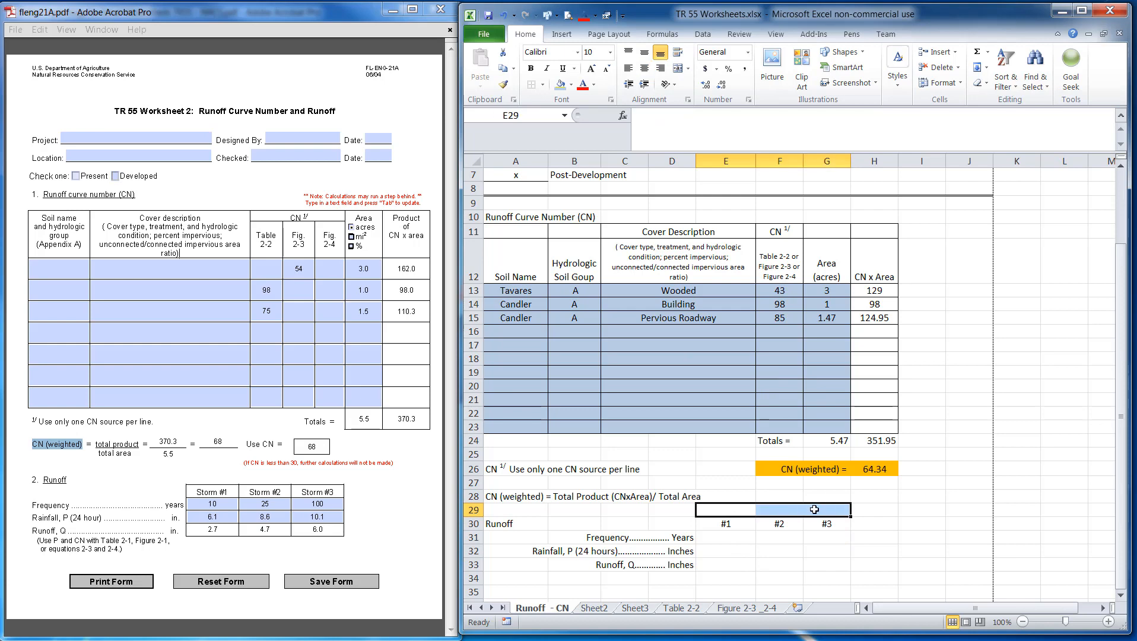
click(676, 69)
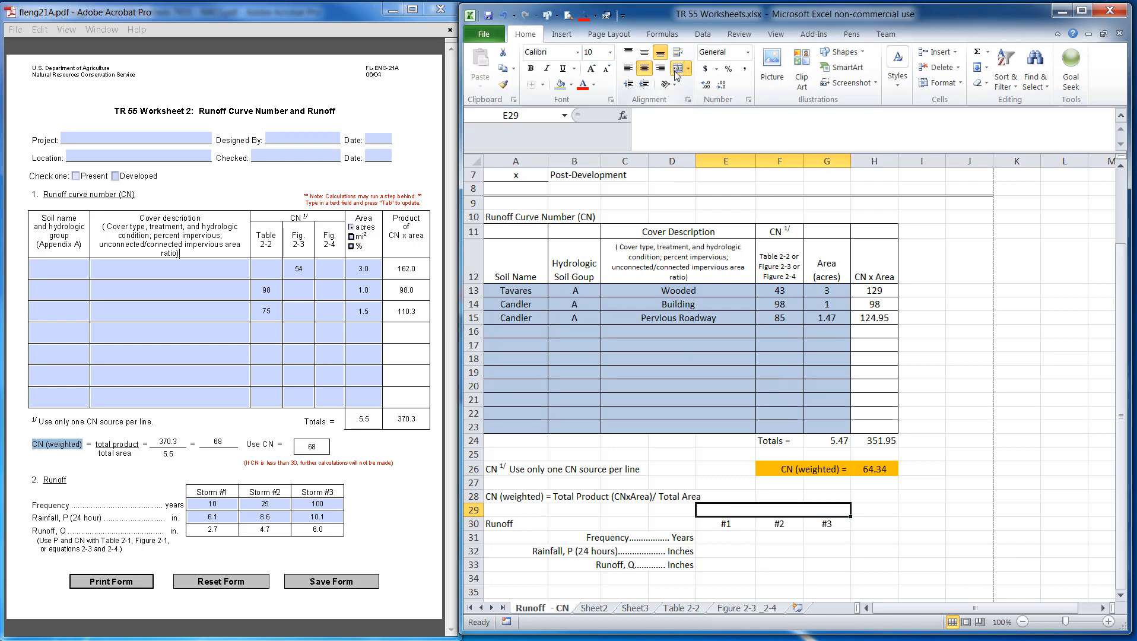
text(Stor)
key(BackSpace)
key(BackSpace)
key(BackSpace)
key(BackSpace)
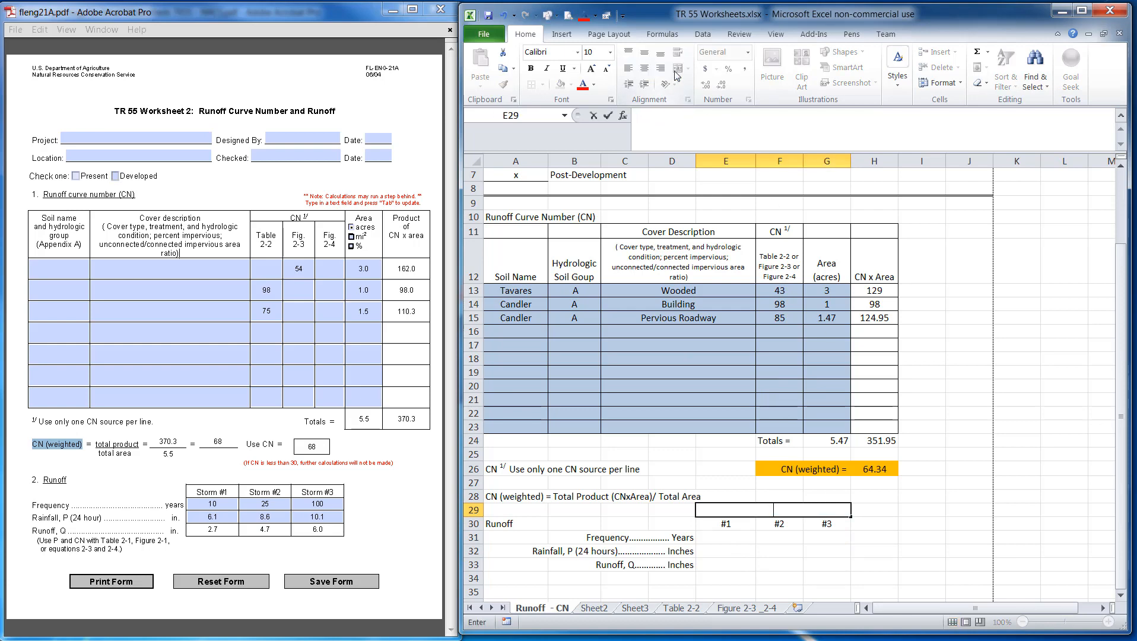
text(Design Storm)
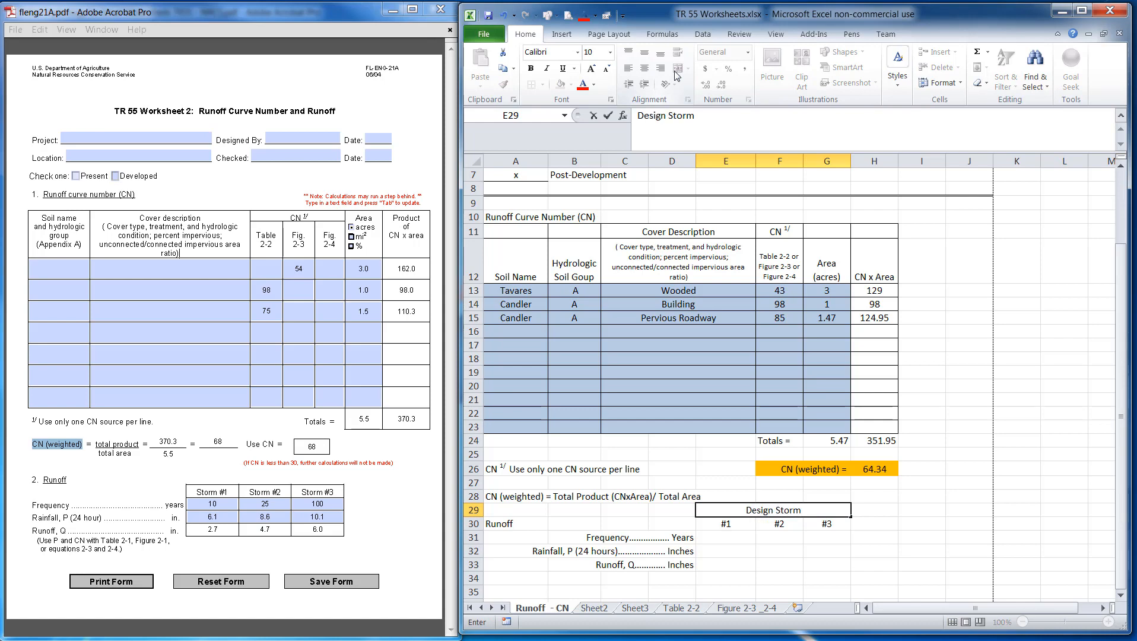
click(856, 521)
Apply all borders to the storm table cells E30:G33
drag(721, 522, 824, 566)
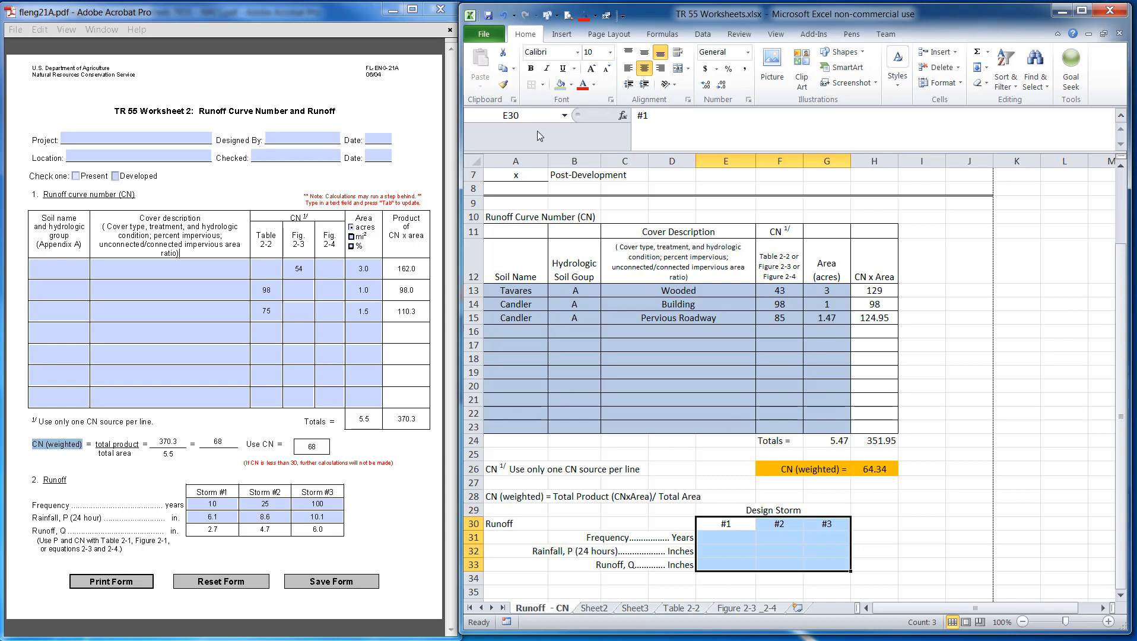
click(542, 85)
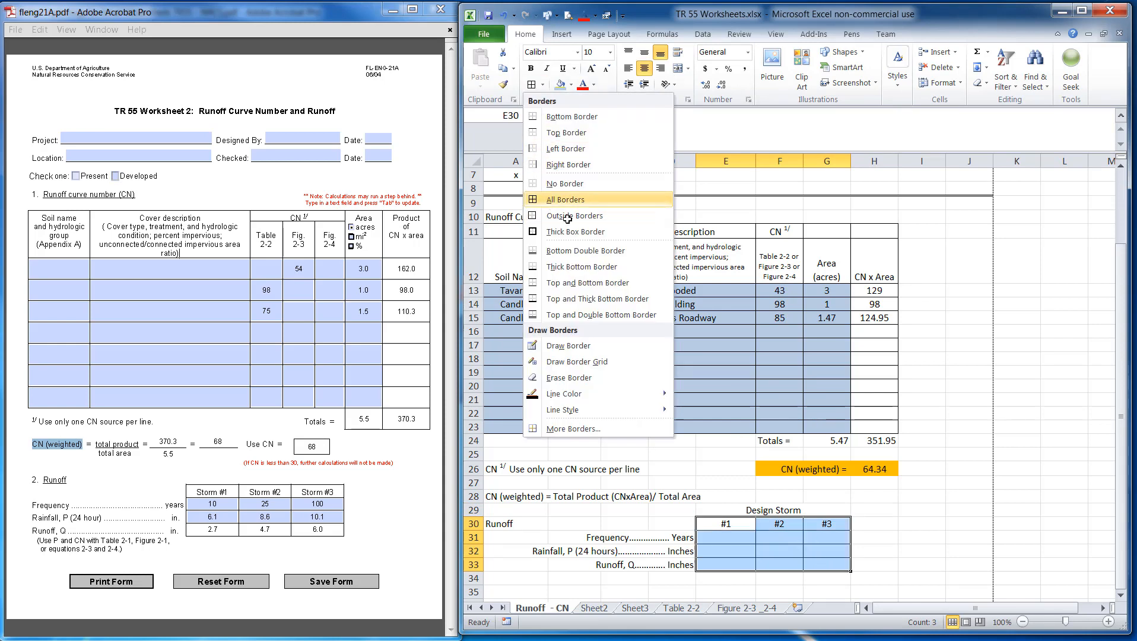
click(552, 199)
click(911, 523)
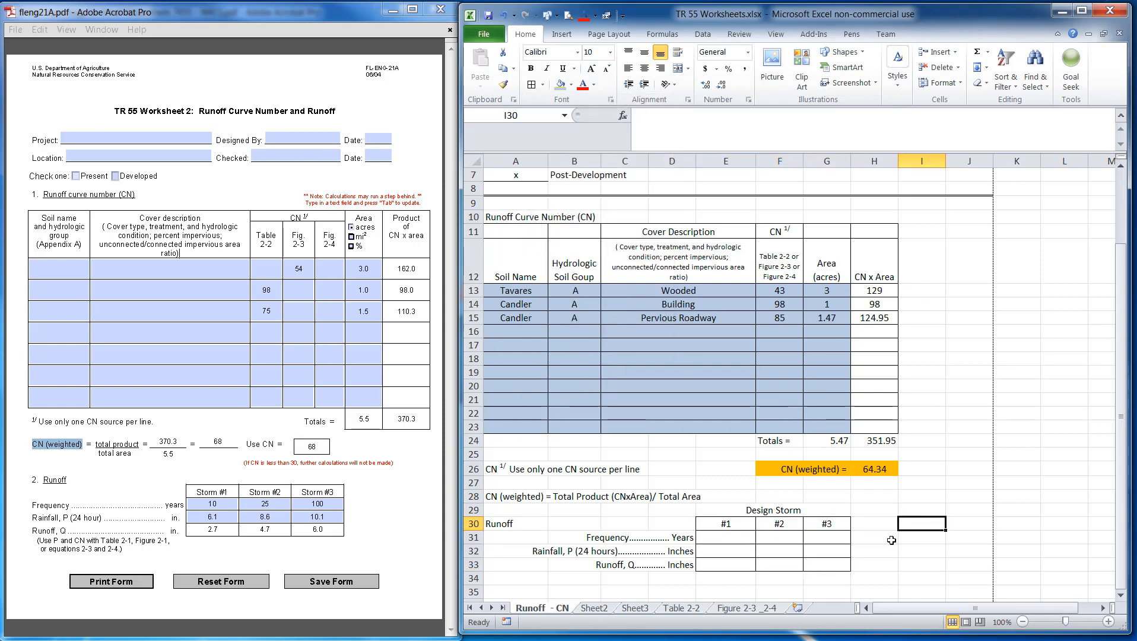
Enter the storm frequencies 10, 25 and 100 years in E31:G31
drag(890, 527, 971, 580)
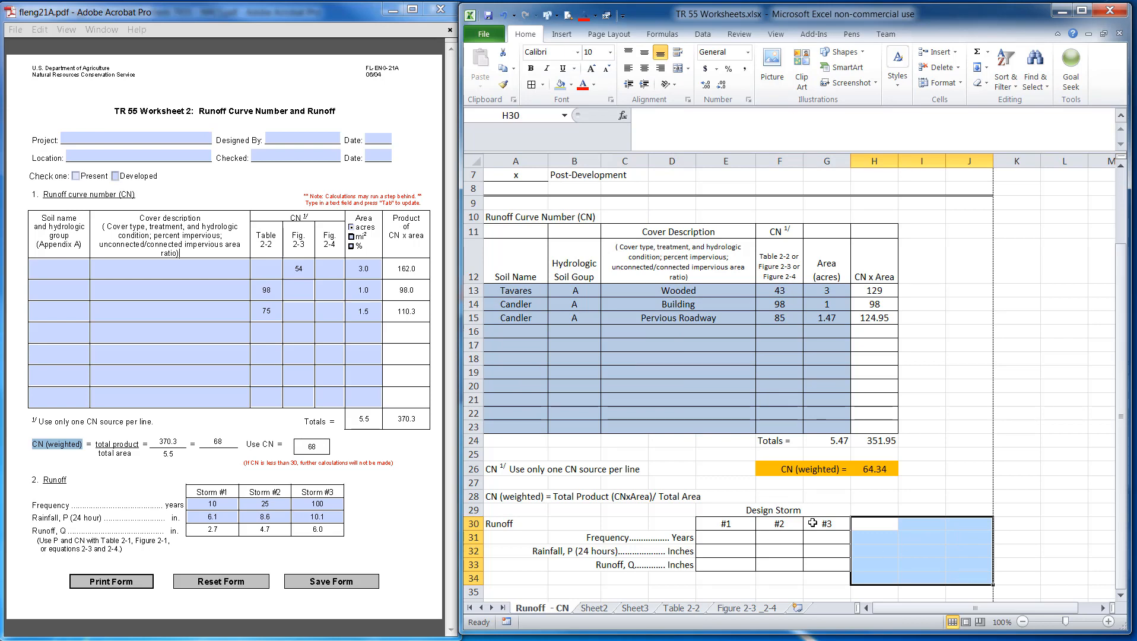
click(912, 475)
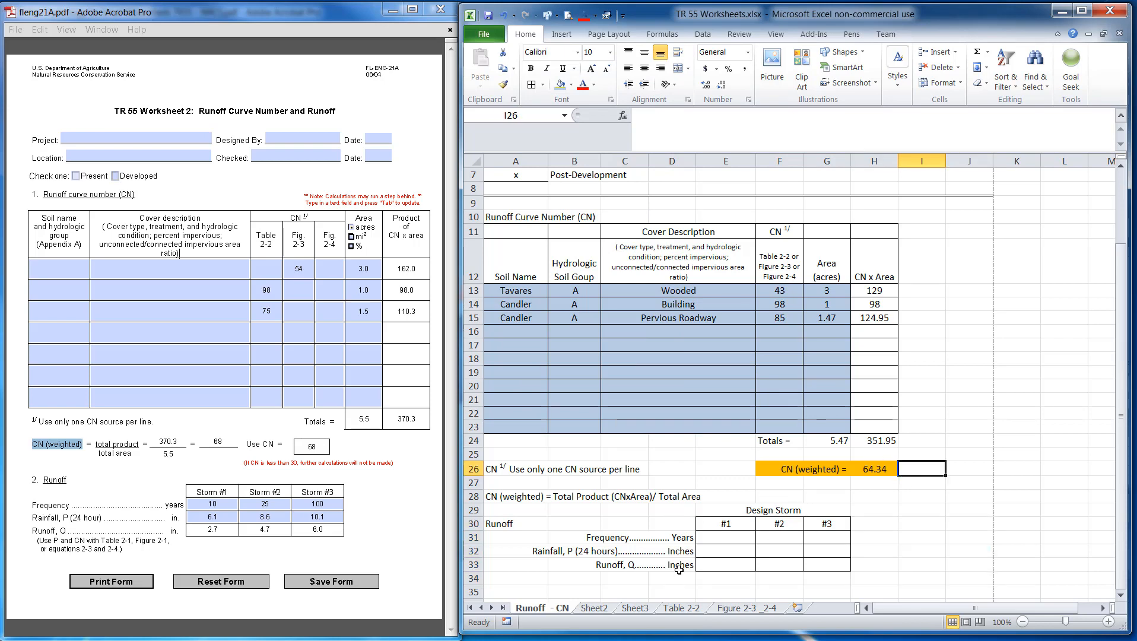
click(715, 537)
text(10)
key(Tab)
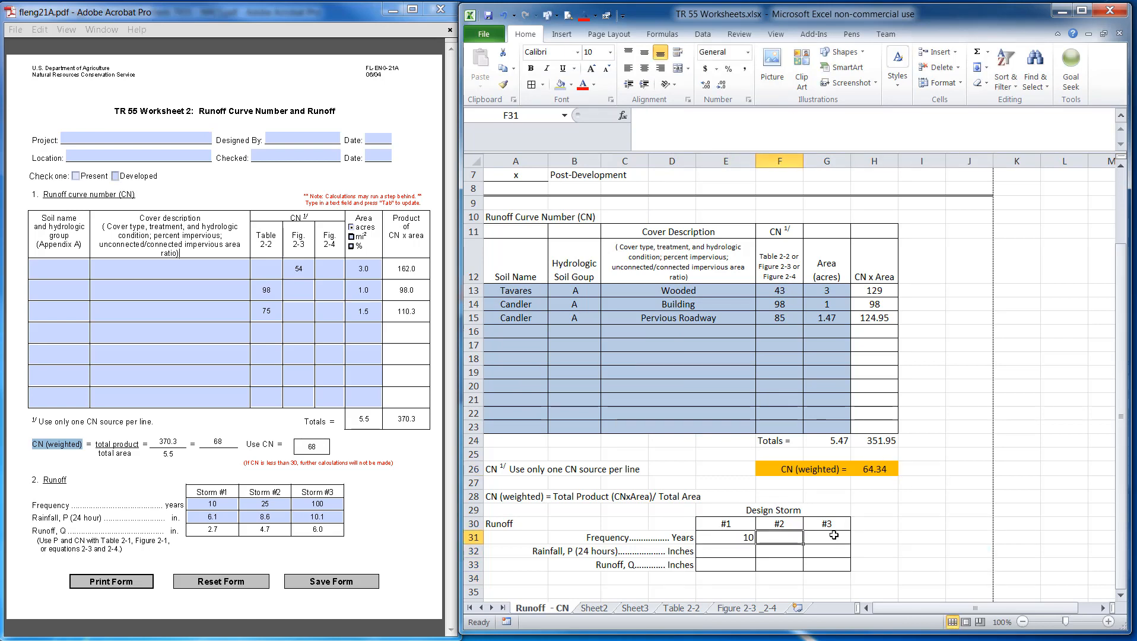
text(25)
key(Tab)
text(100)
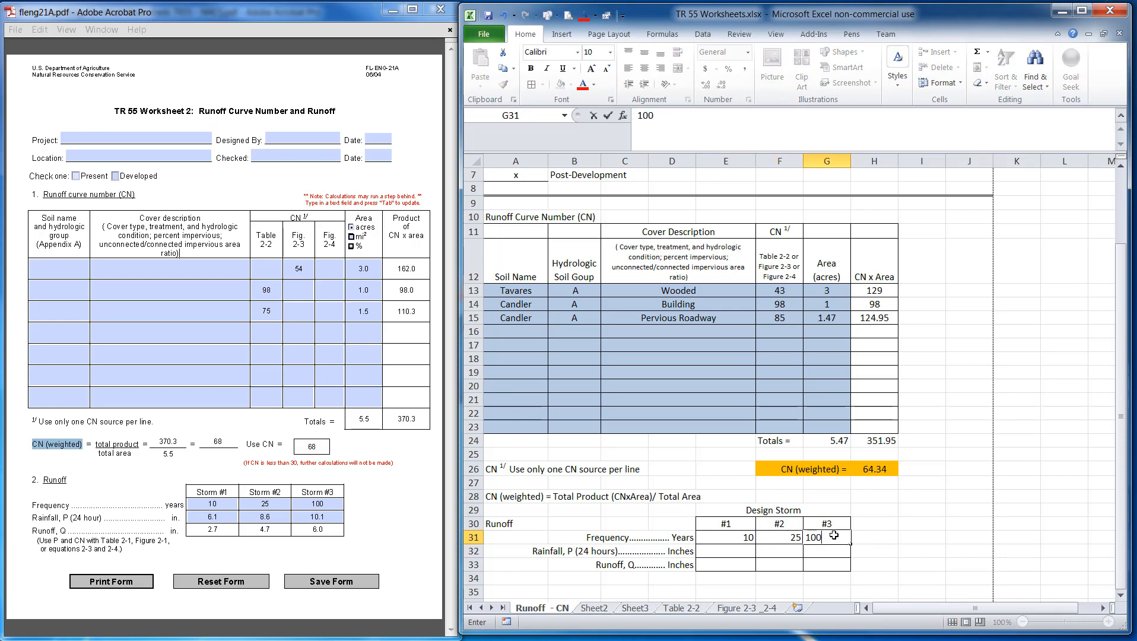
key(Return)
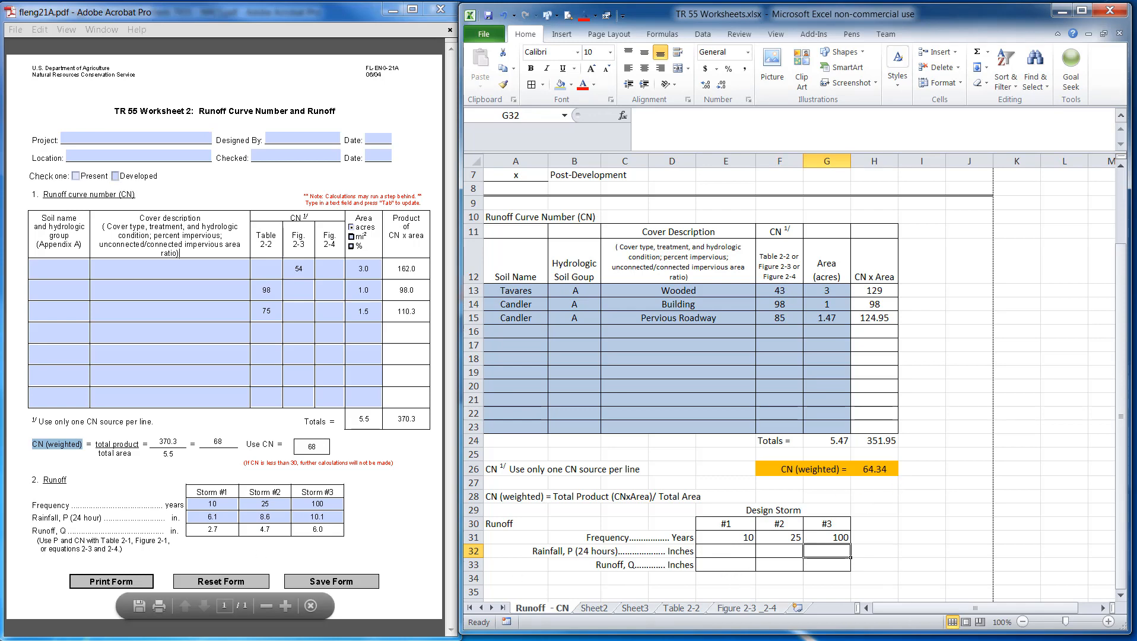
Bring up the reference TR 55 Worksheet workbook and examine its Runoff section and hyperlinks
drag(1, 70, 435, 52)
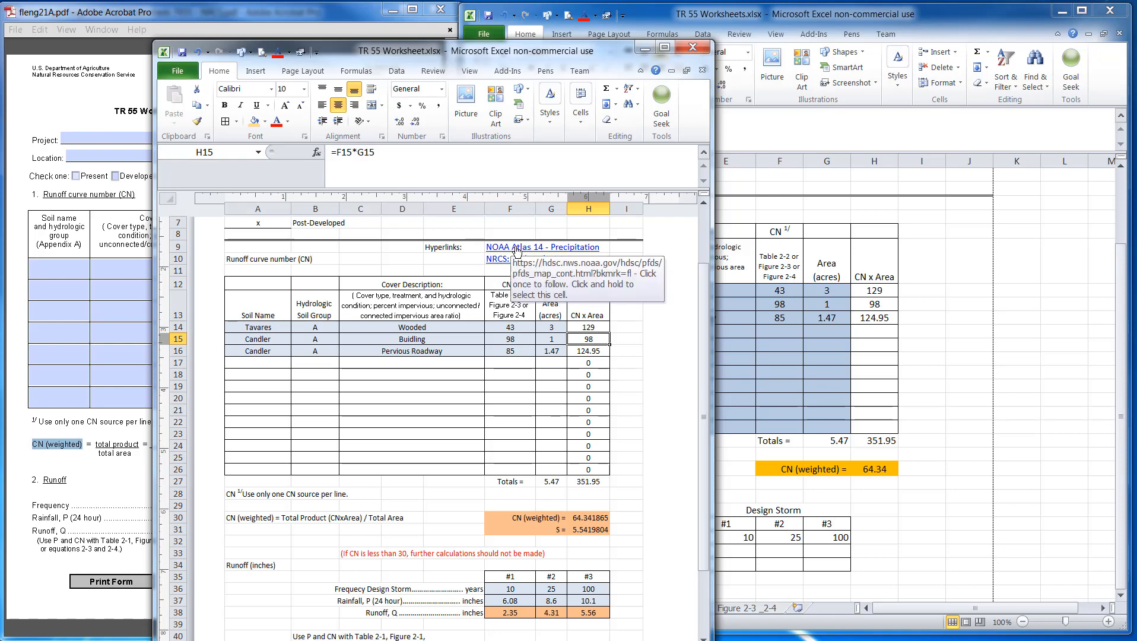
mouse_move(516, 250)
mouse_down()
mouse_move(547, 253)
mouse_move(522, 257)
mouse_up()
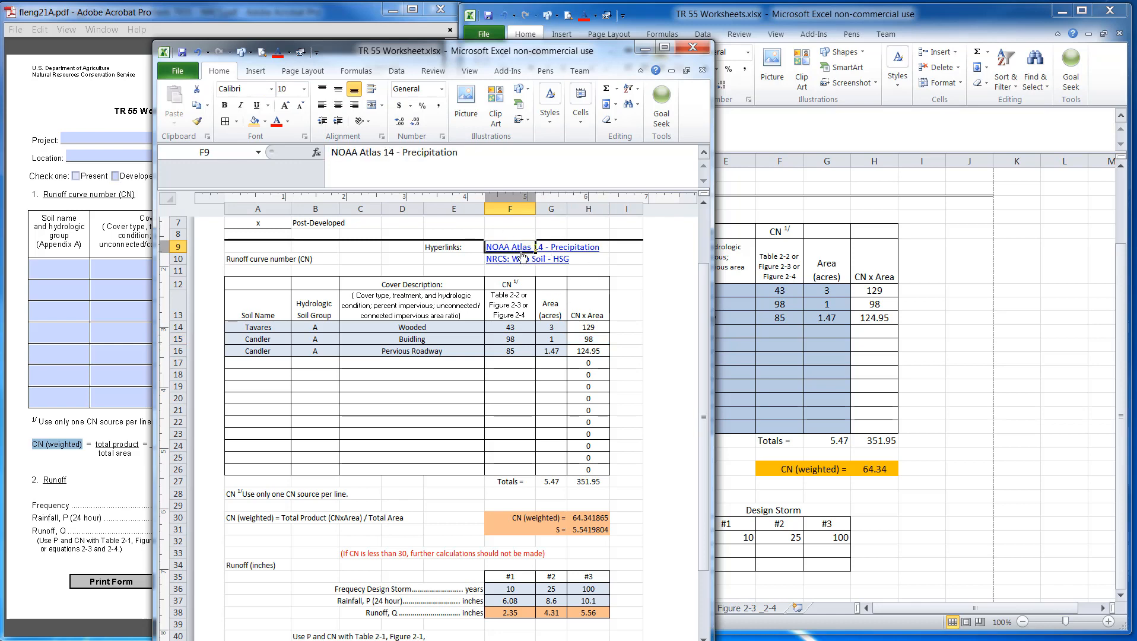
click(521, 252)
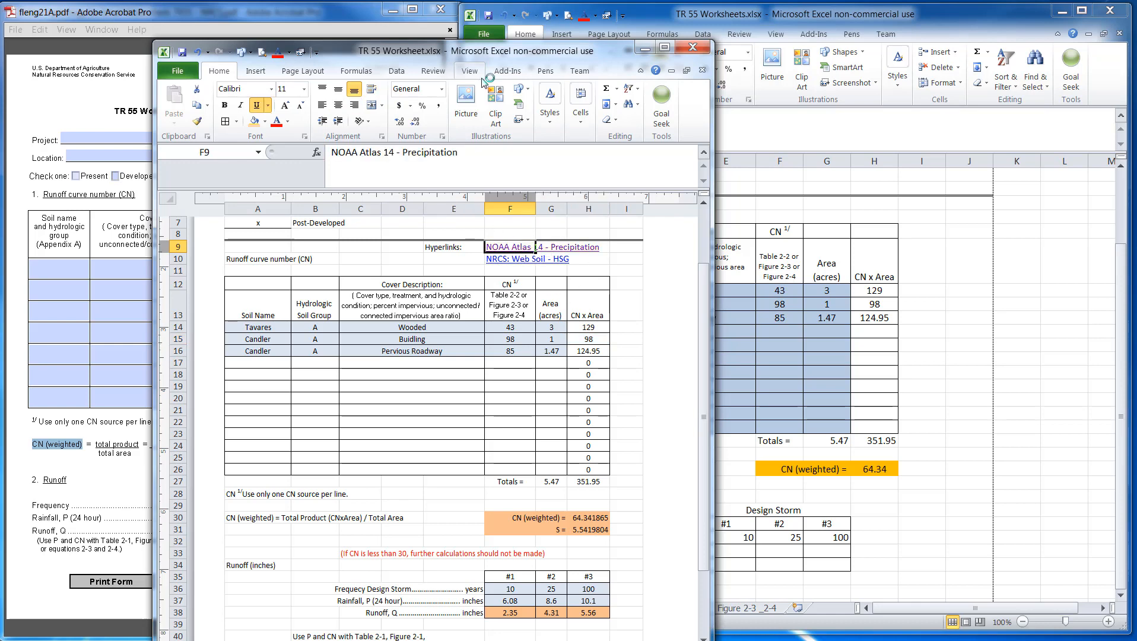
drag(477, 55, 299, 64)
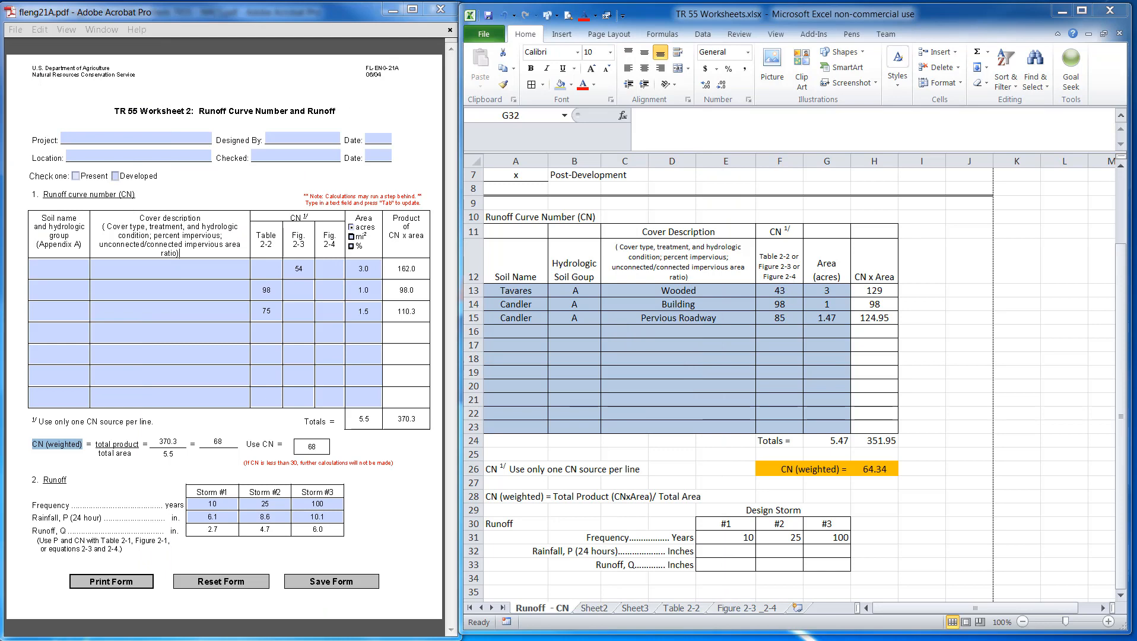
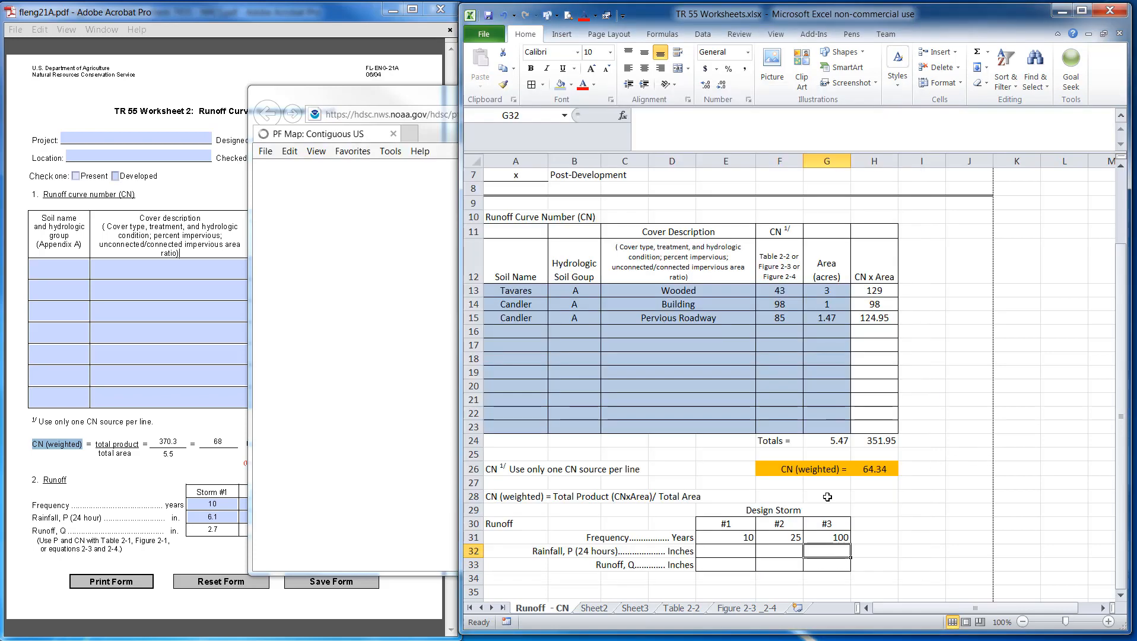
Copy the note '(If CN is less than 30, further calculations will not be made)' from the PDF worksheet and paste it into E27
click(135, 463)
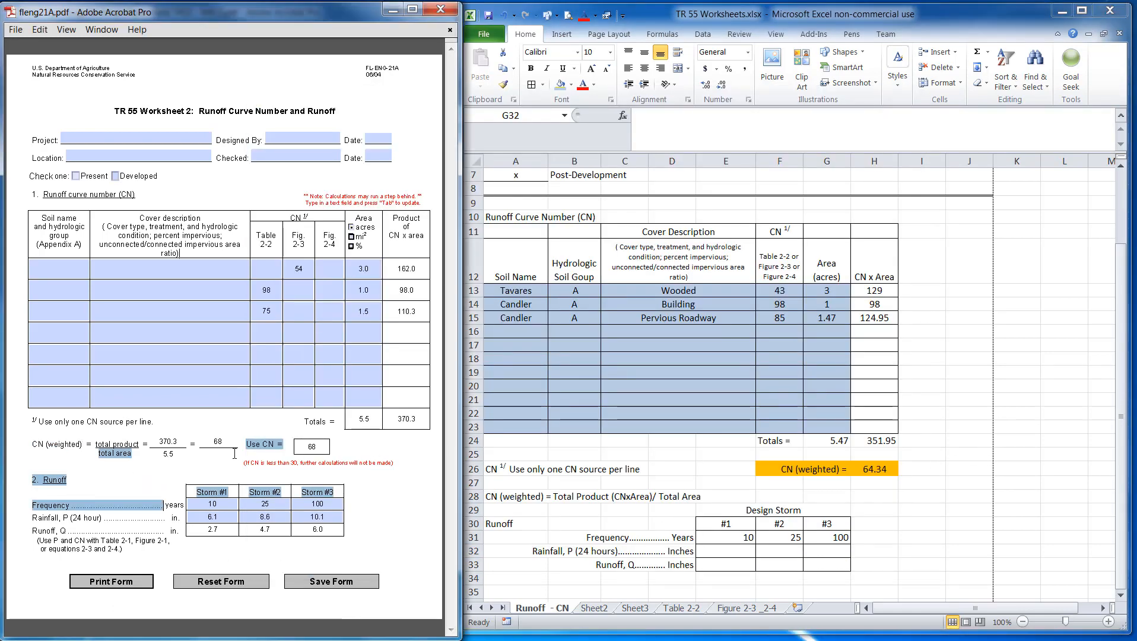
drag(241, 462, 393, 463)
key(ctrl+c)
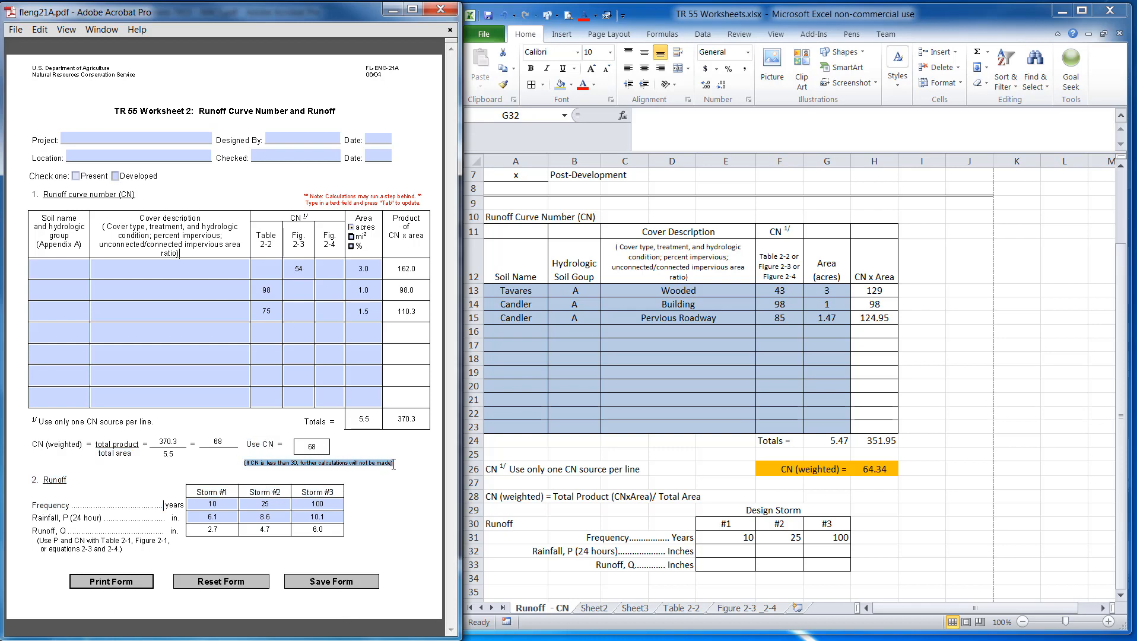
click(774, 487)
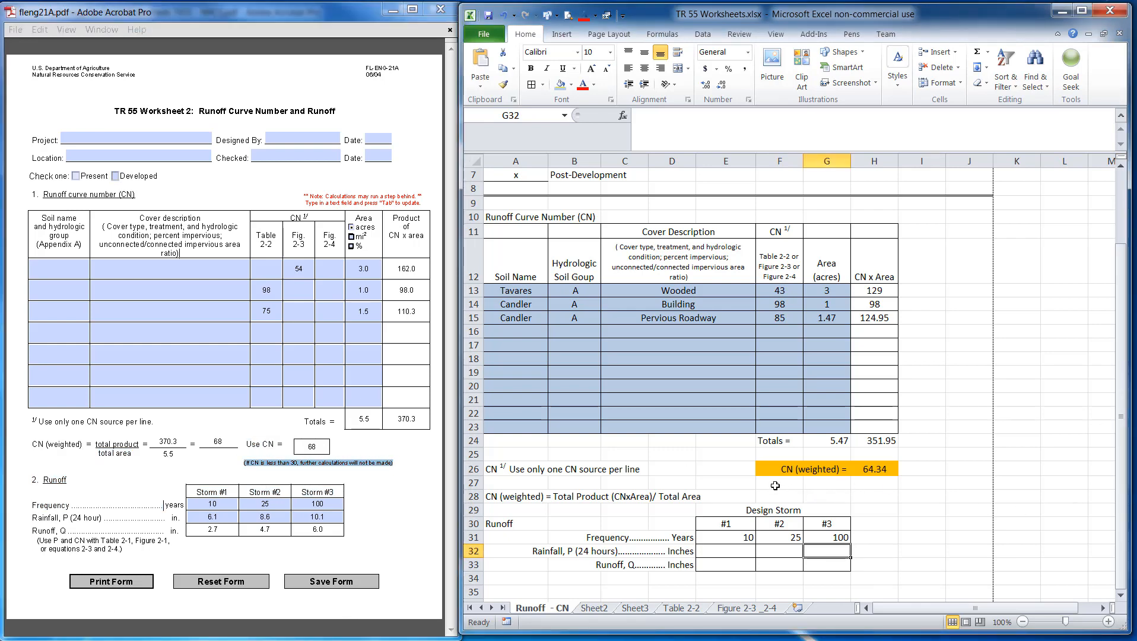
click(762, 483)
click(734, 483)
key(ctrl+v)
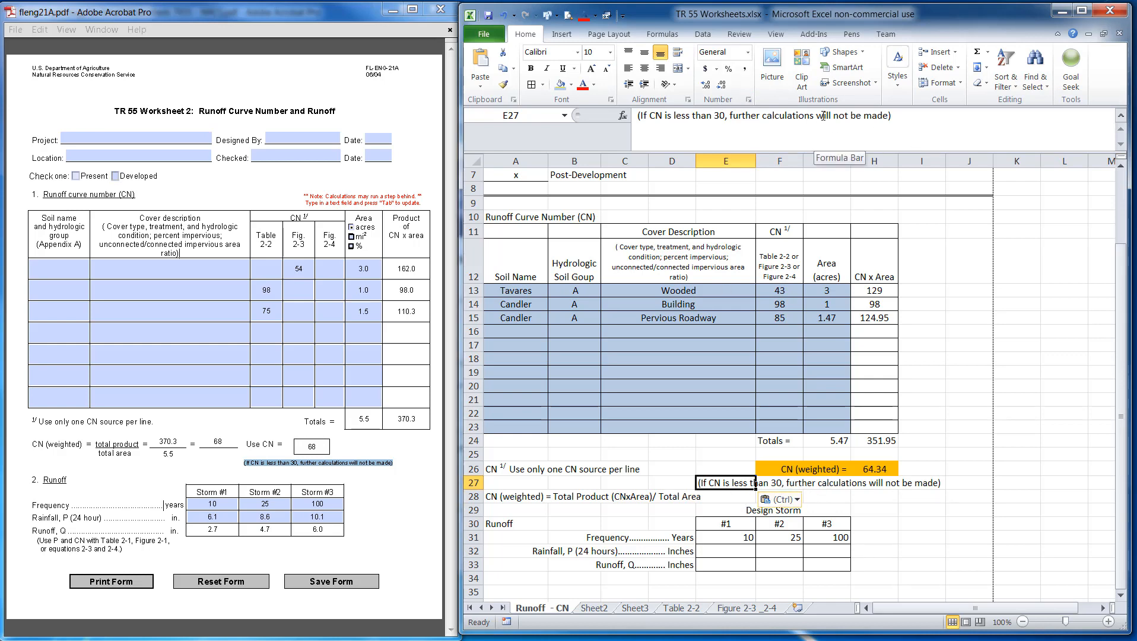
Insert a blank row at row 28, above the CN (weighted) formula note
click(623, 497)
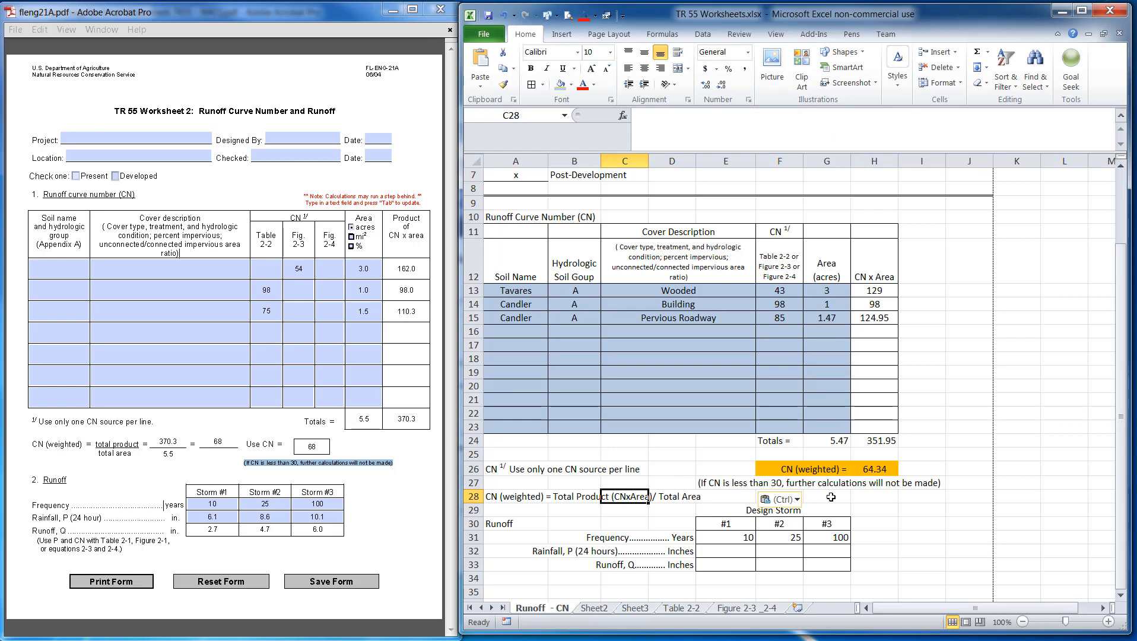
click(474, 496)
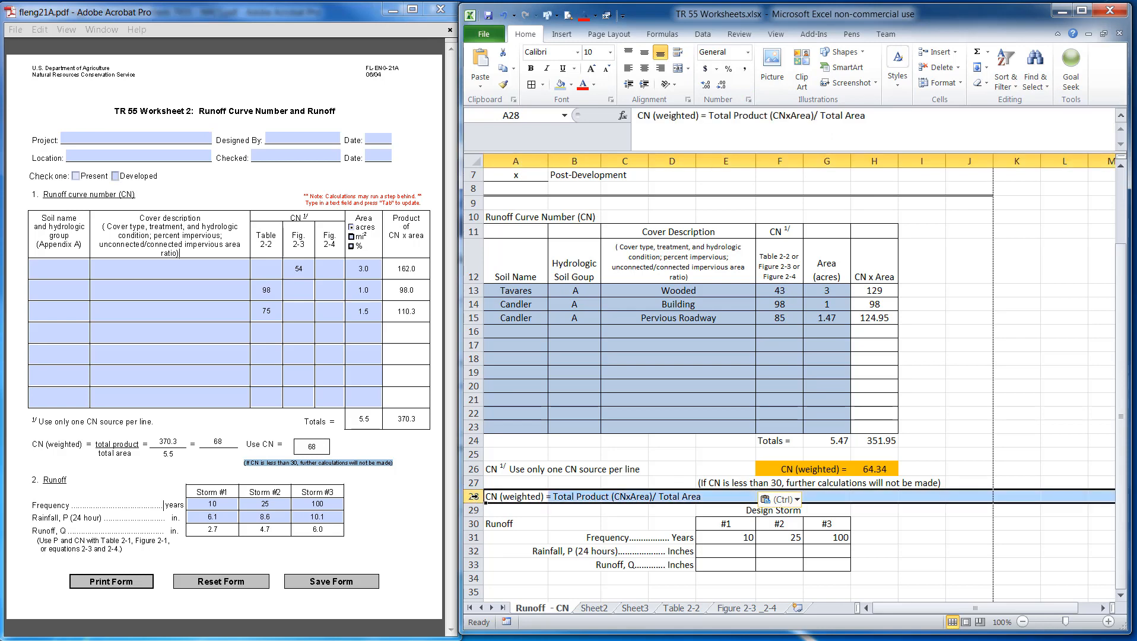
click(473, 509)
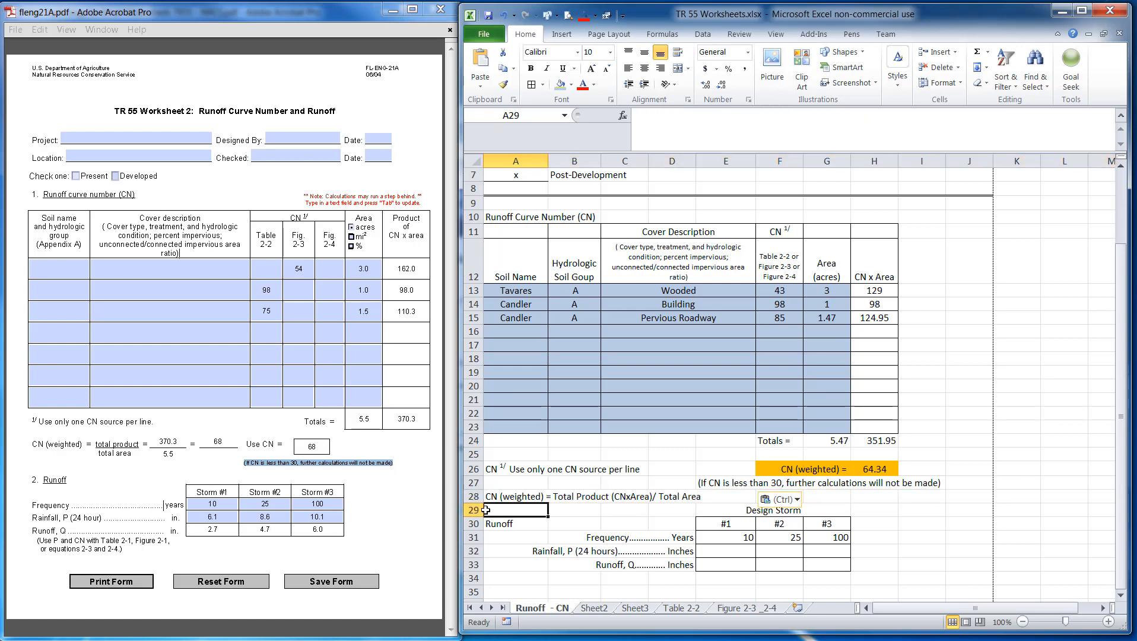
click(473, 496)
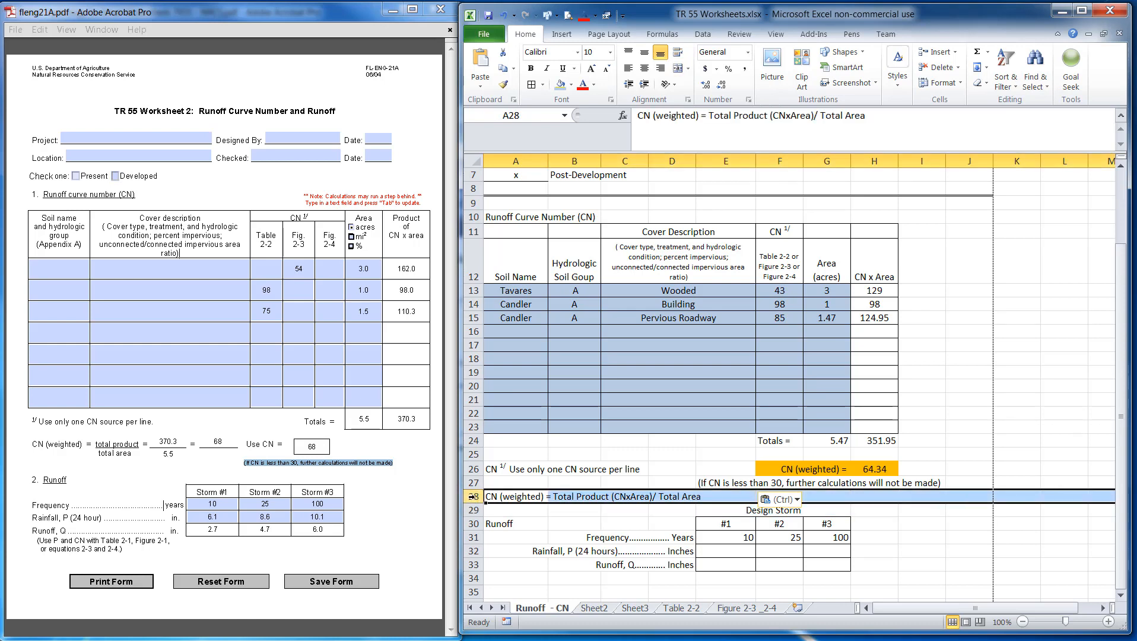
right_click(474, 496)
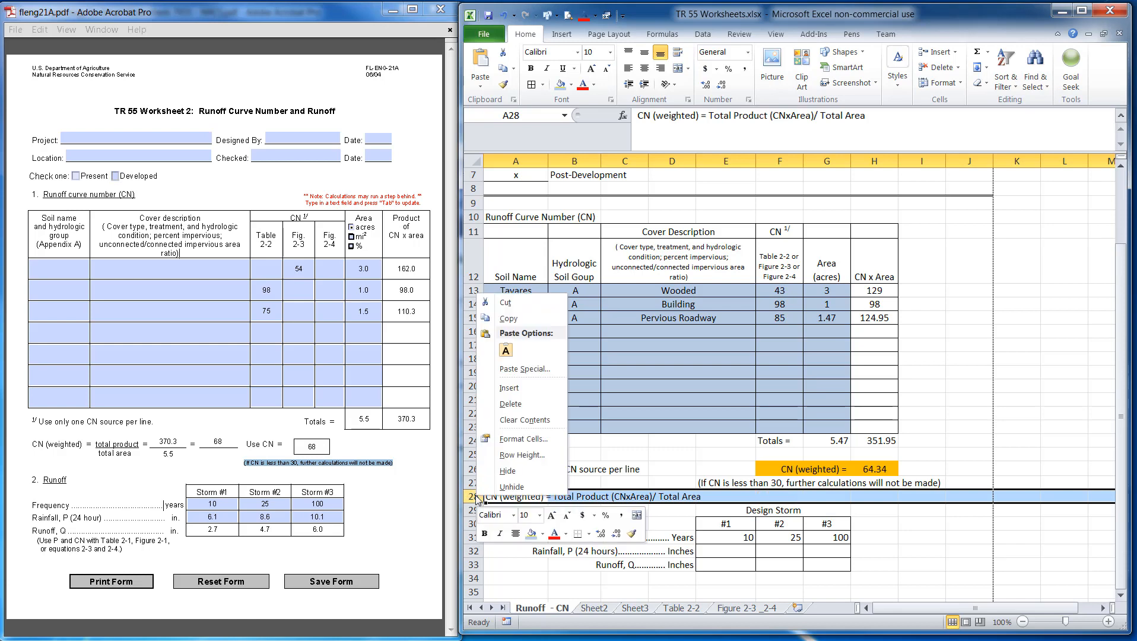
click(508, 387)
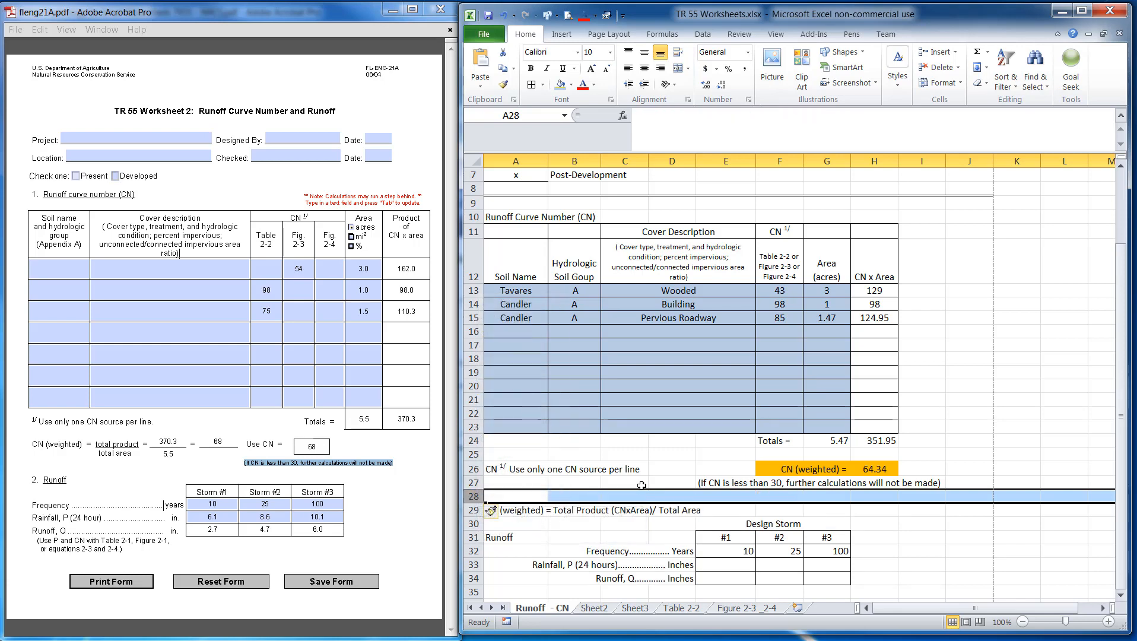
click(624, 537)
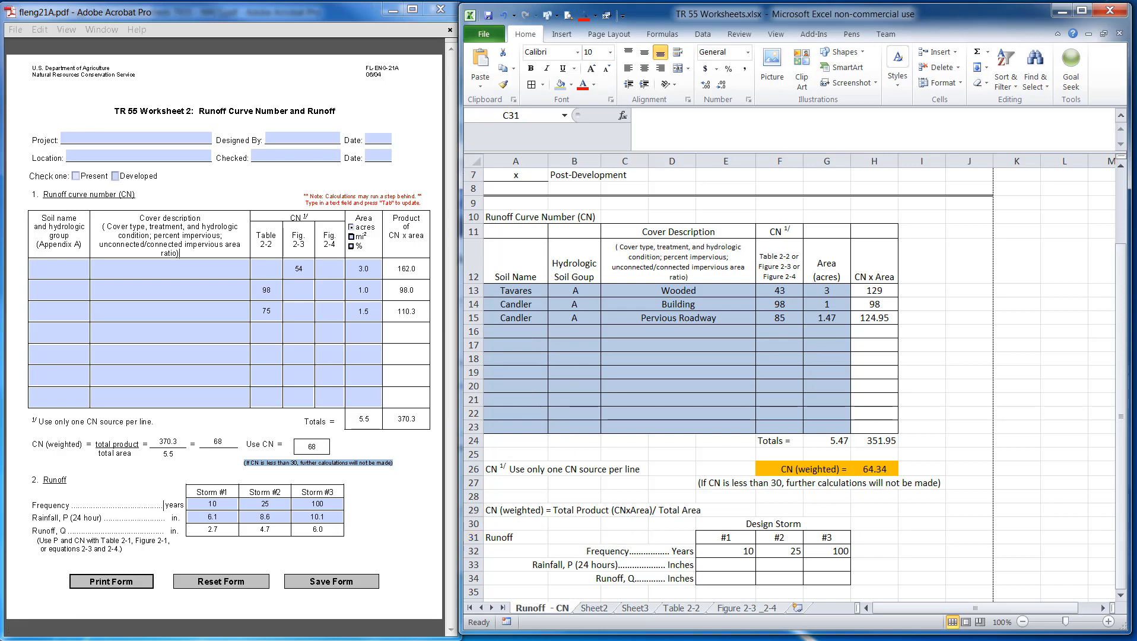
Copy the NOAA precipitation frequency page URL from the browser's address bar
key(alt+Tab)
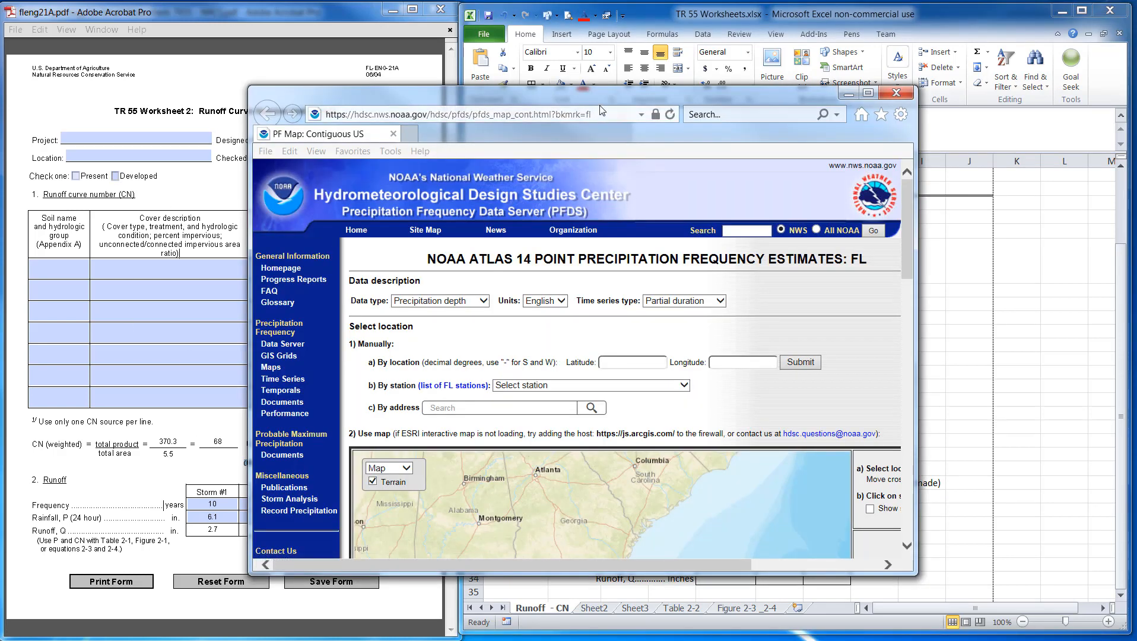
drag(594, 96, 486, 60)
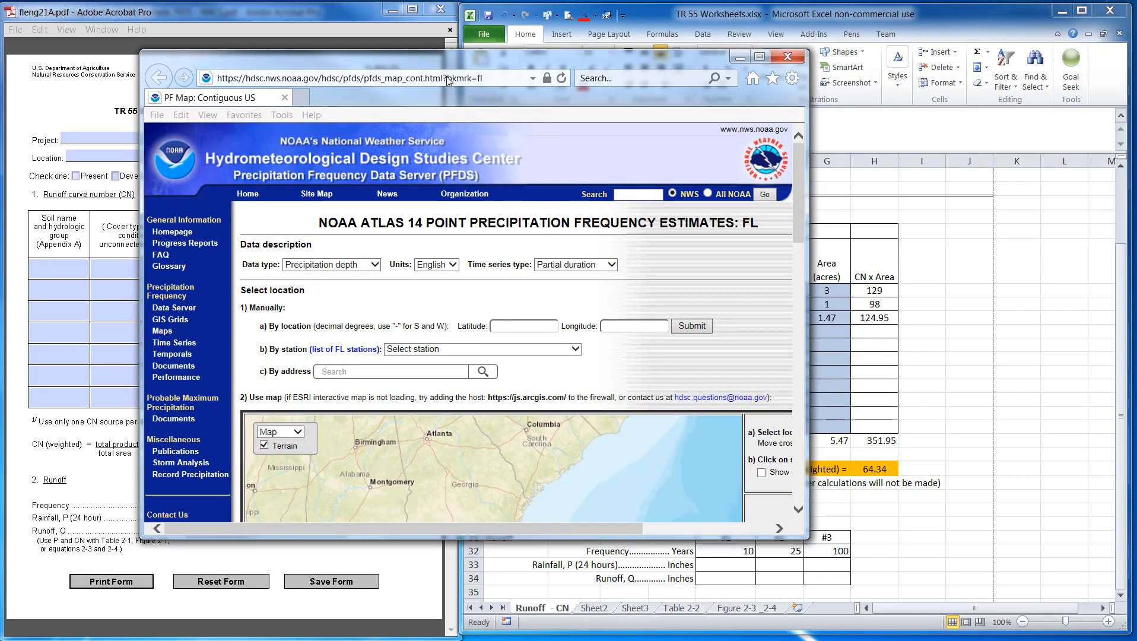
click(487, 73)
drag(497, 73, 192, 72)
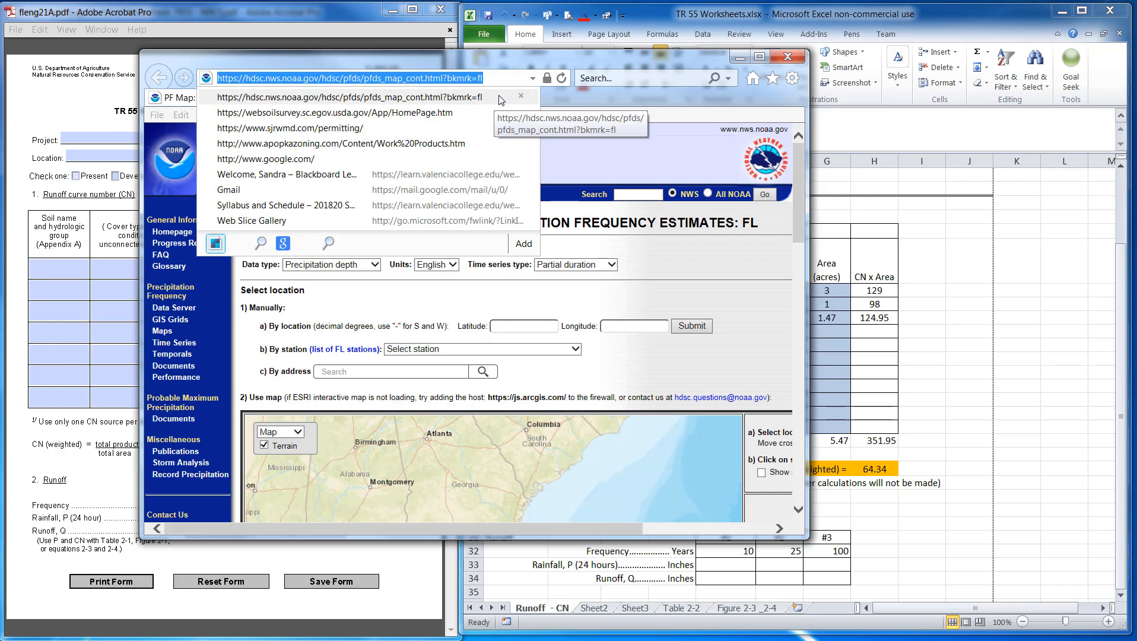
drag(490, 59, 0, 80)
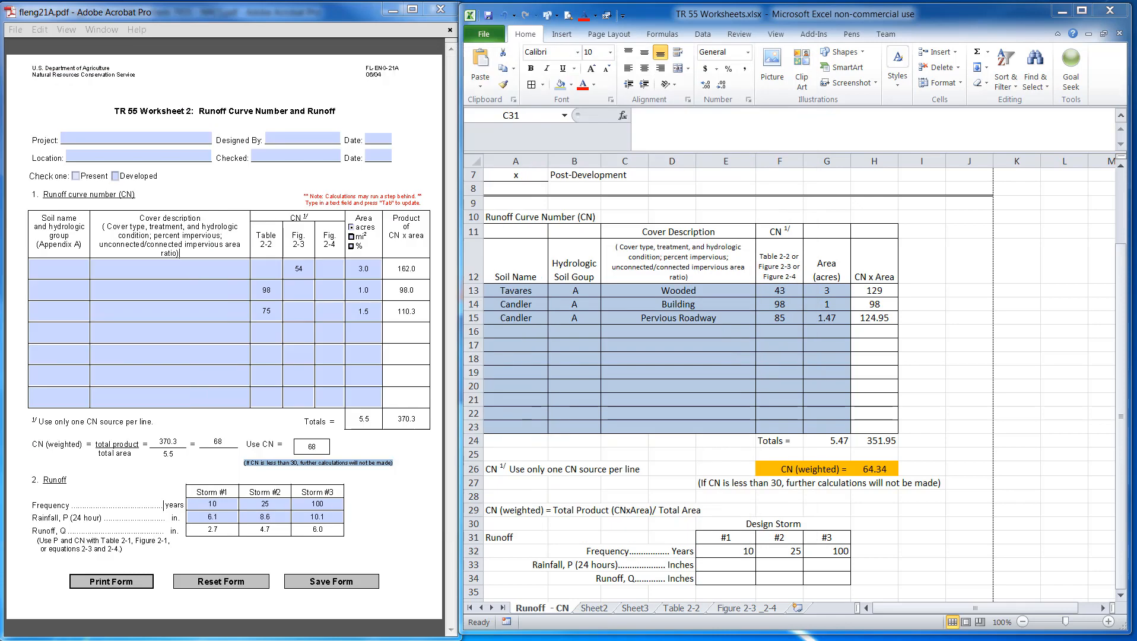
Enter the label 'Hyperlink:' in F6 near the top of the sheet
scroll(784, 296, up, 2)
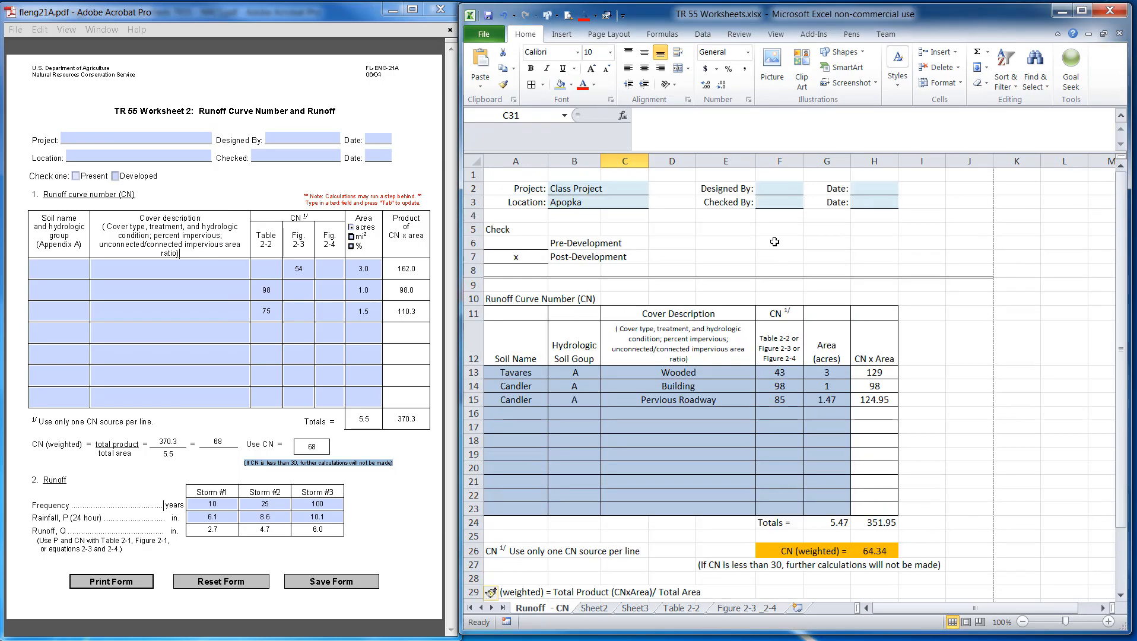
click(774, 240)
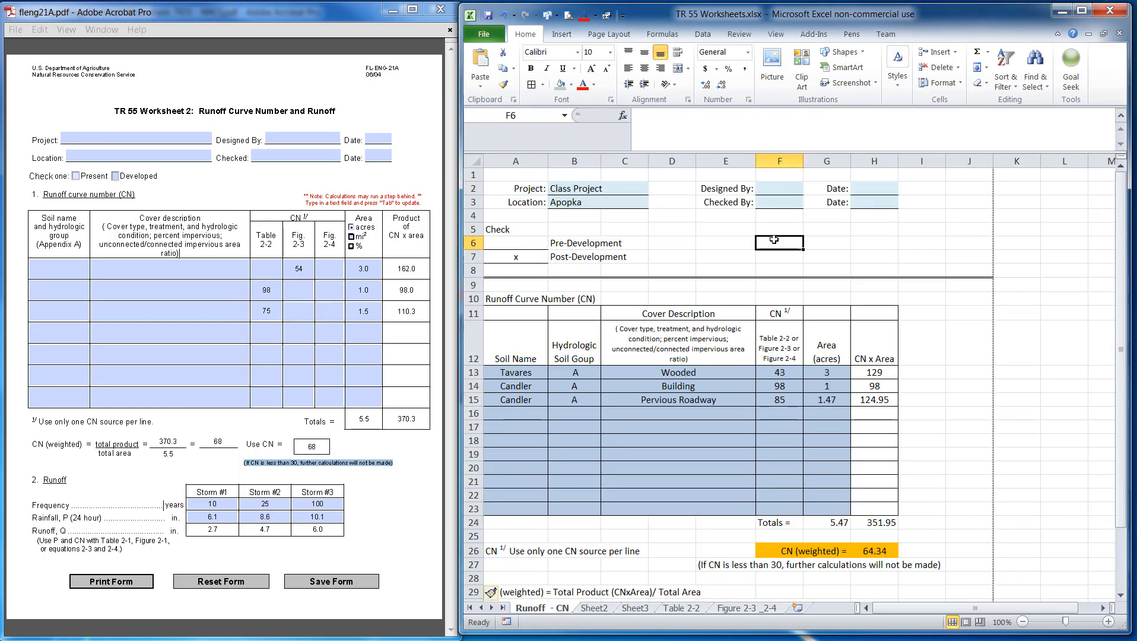
text(H)
key(BackSpace)
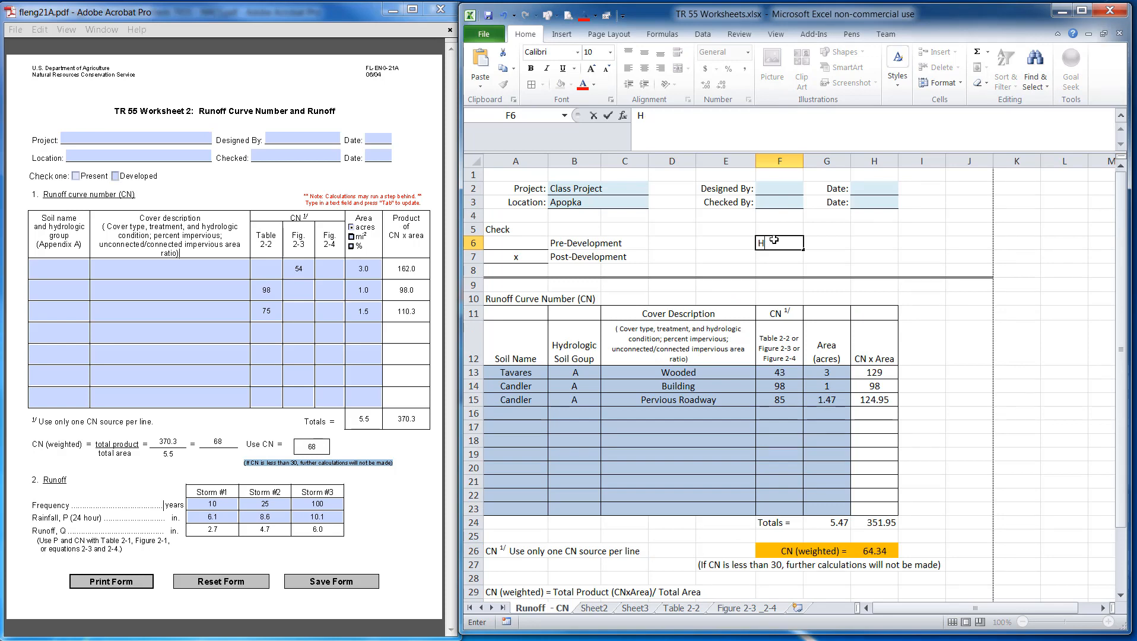
text(yperline)
key(Tab)
Enter 'NOAA Atlas 14 - Precipitation' in G6 beside the hyperlink label
text(N)
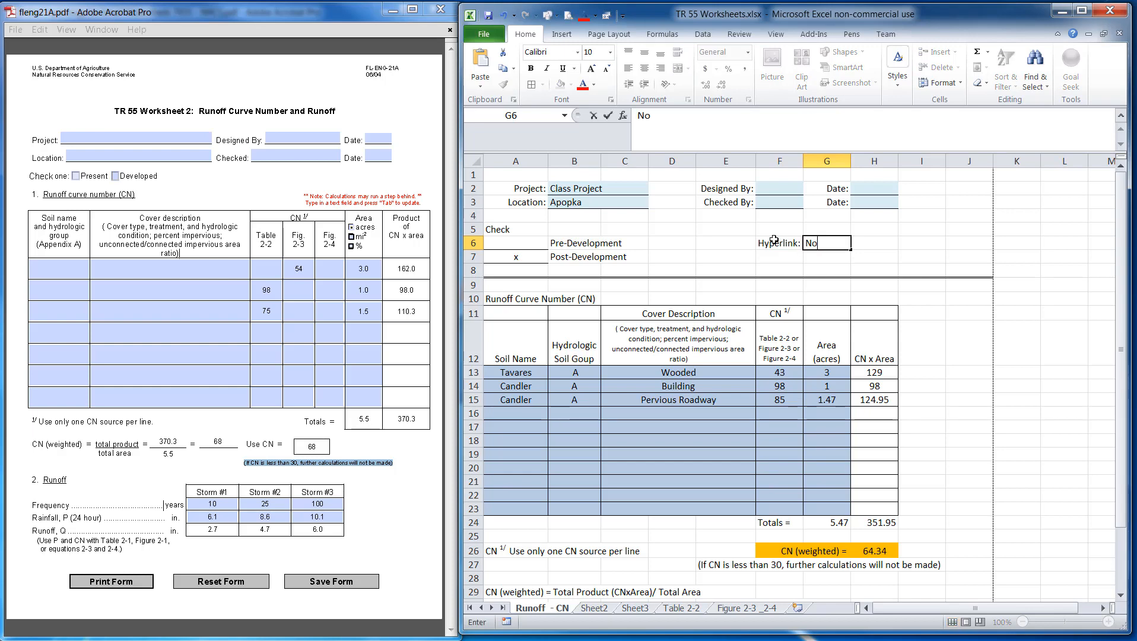
text(OAA Atlas 14 - )
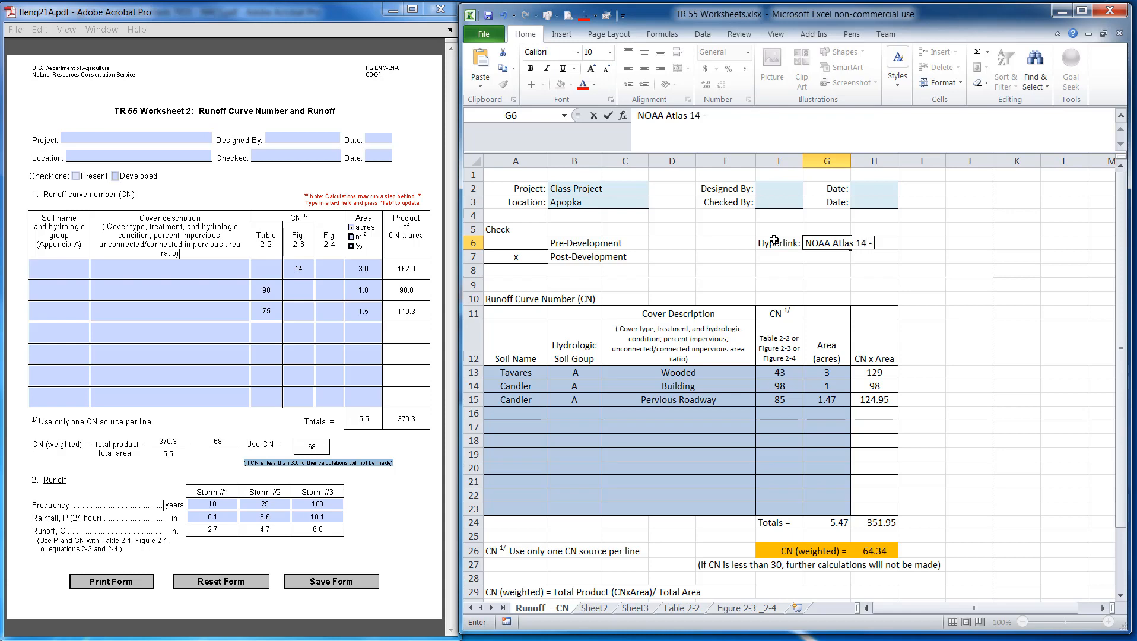
text(Precipitation)
key(Return)
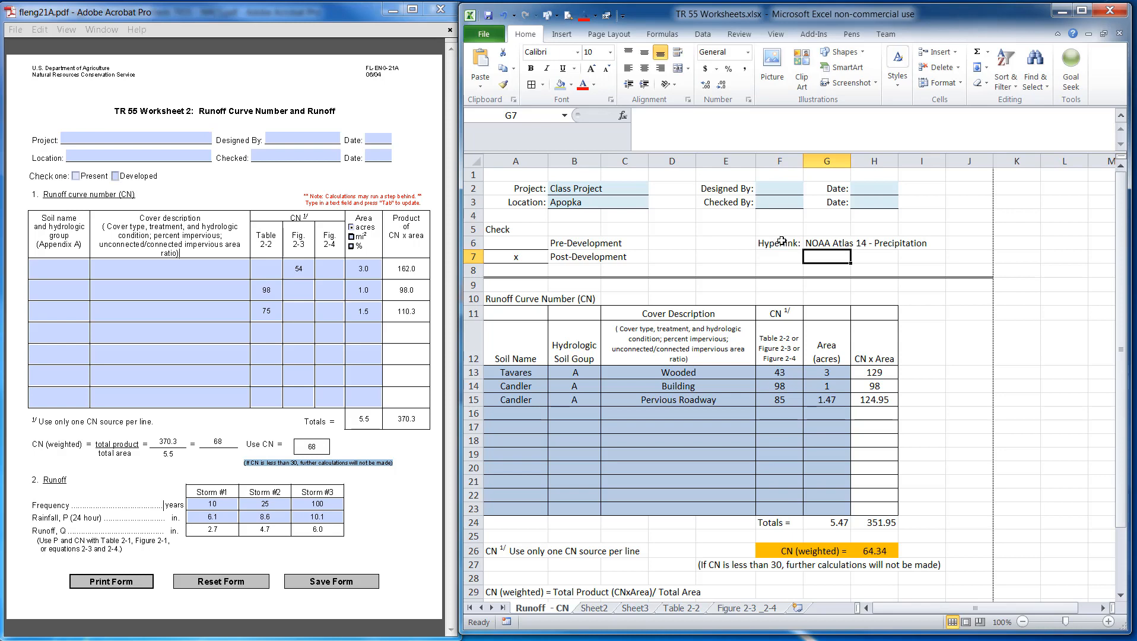
Hyperlink G6 to the copied NOAA precipitation frequency web address
click(827, 243)
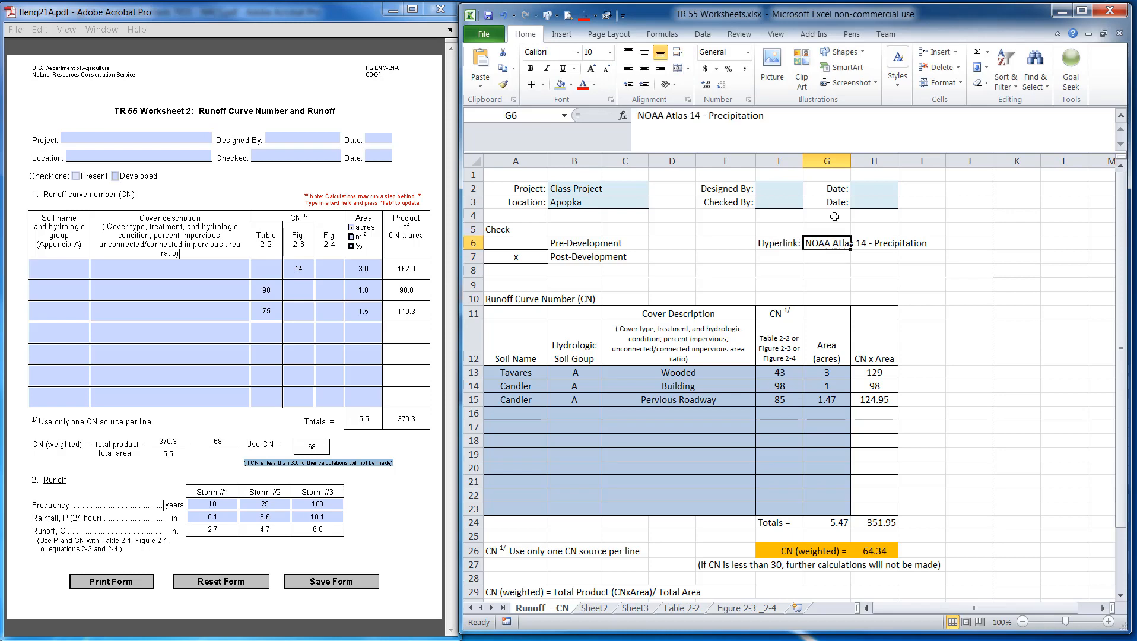
click(564, 36)
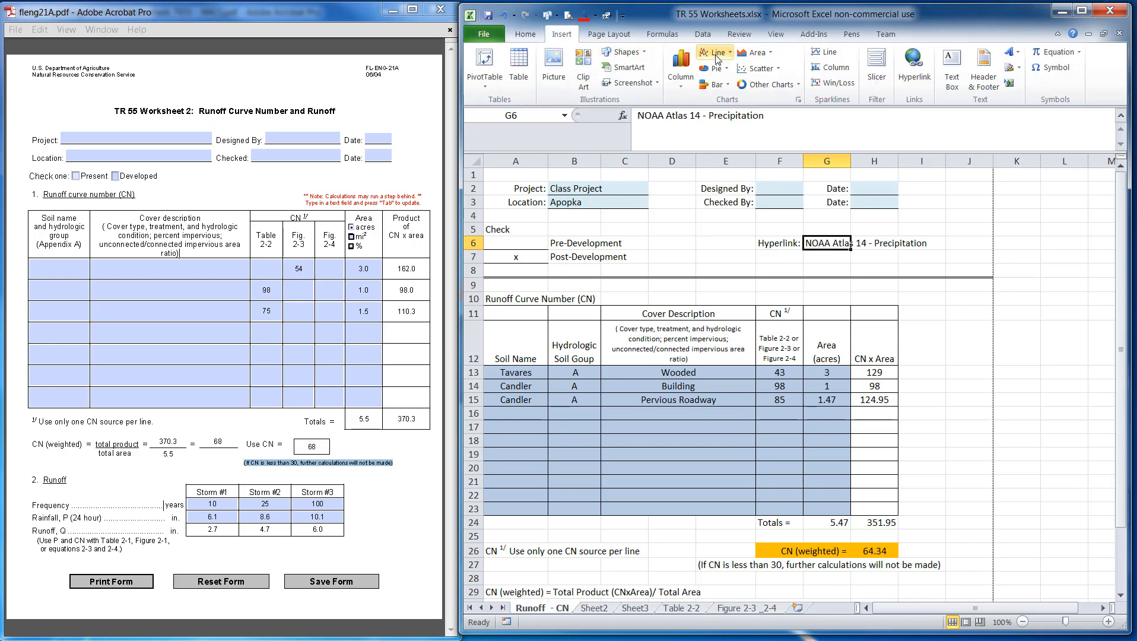
click(914, 68)
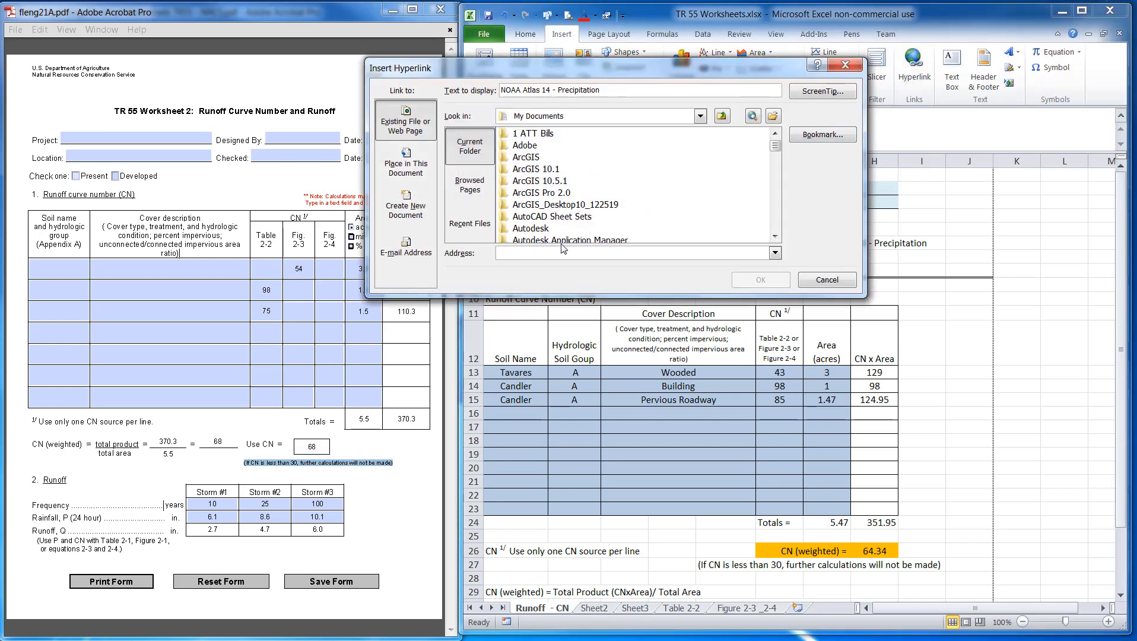
key(ctrl+v)
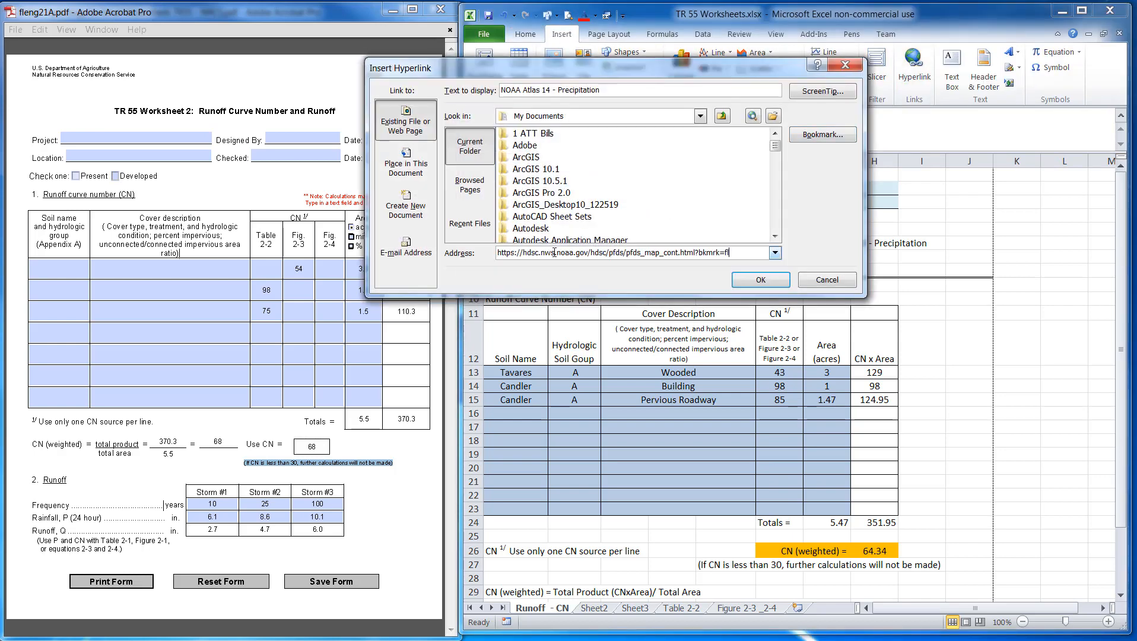
click(760, 280)
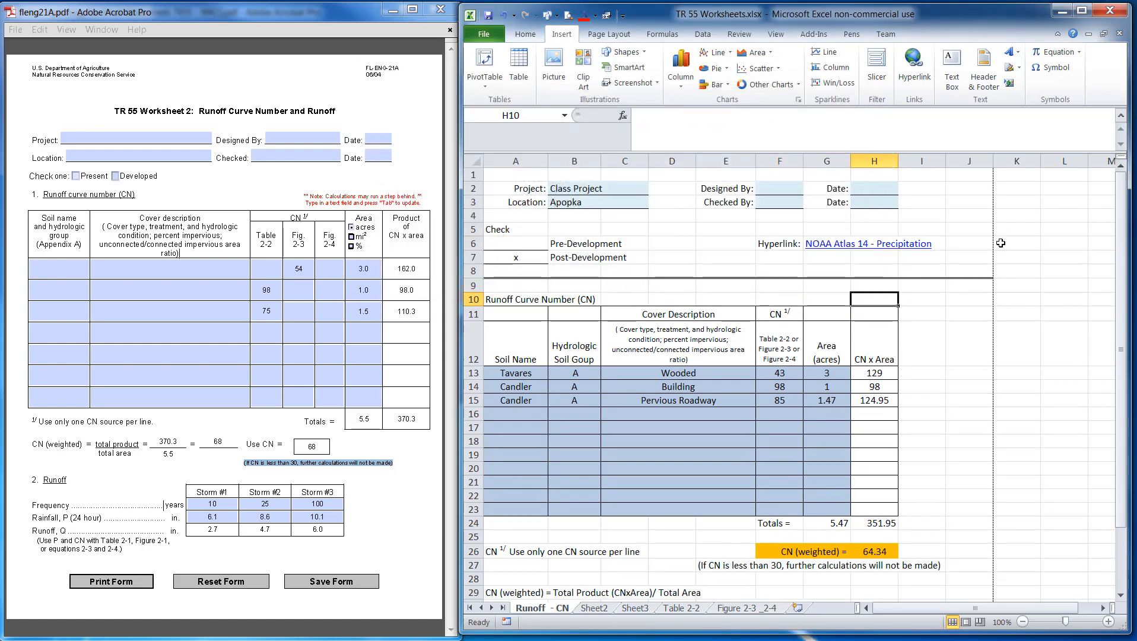
Bring up the reference workbook and examine its second hyperlink text for the soil survey
click(788, 258)
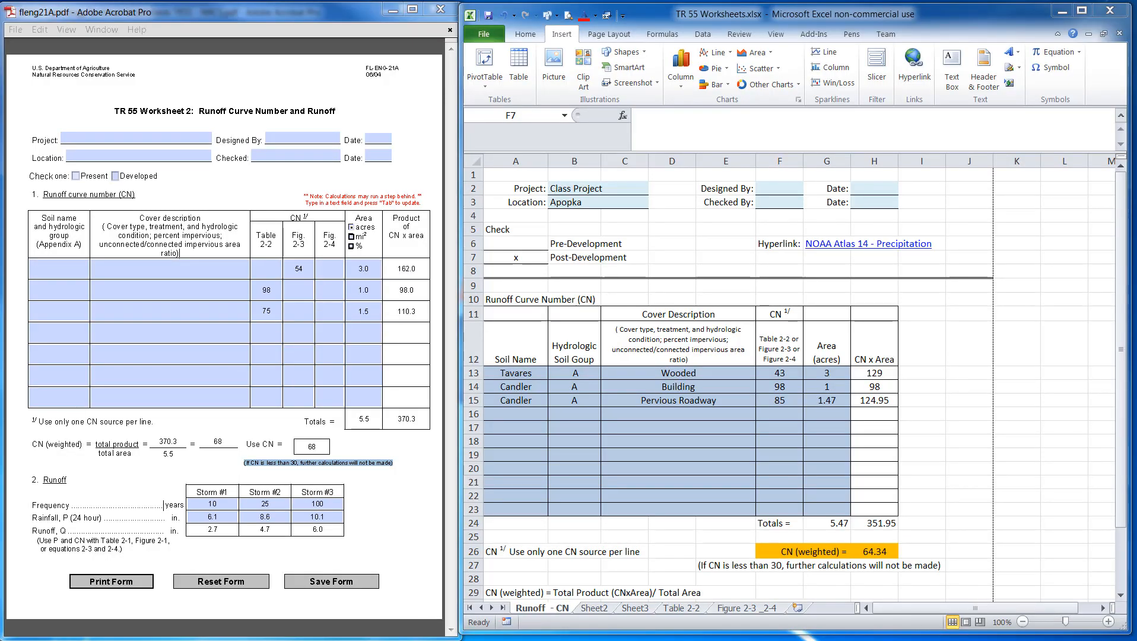
drag(0, 37, 689, 23)
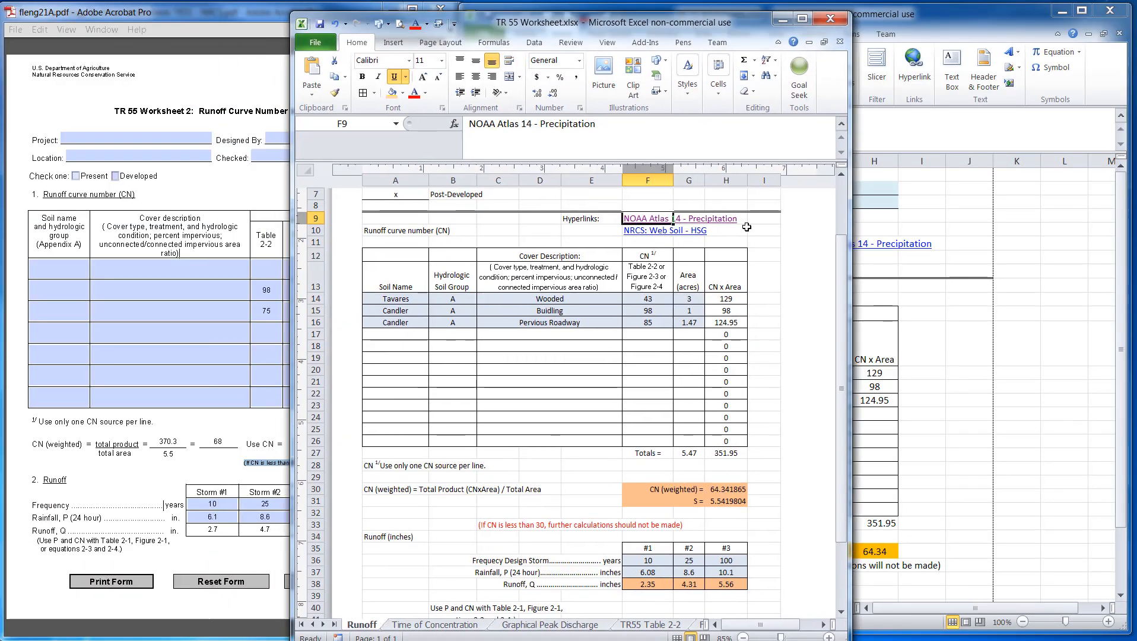
click(672, 232)
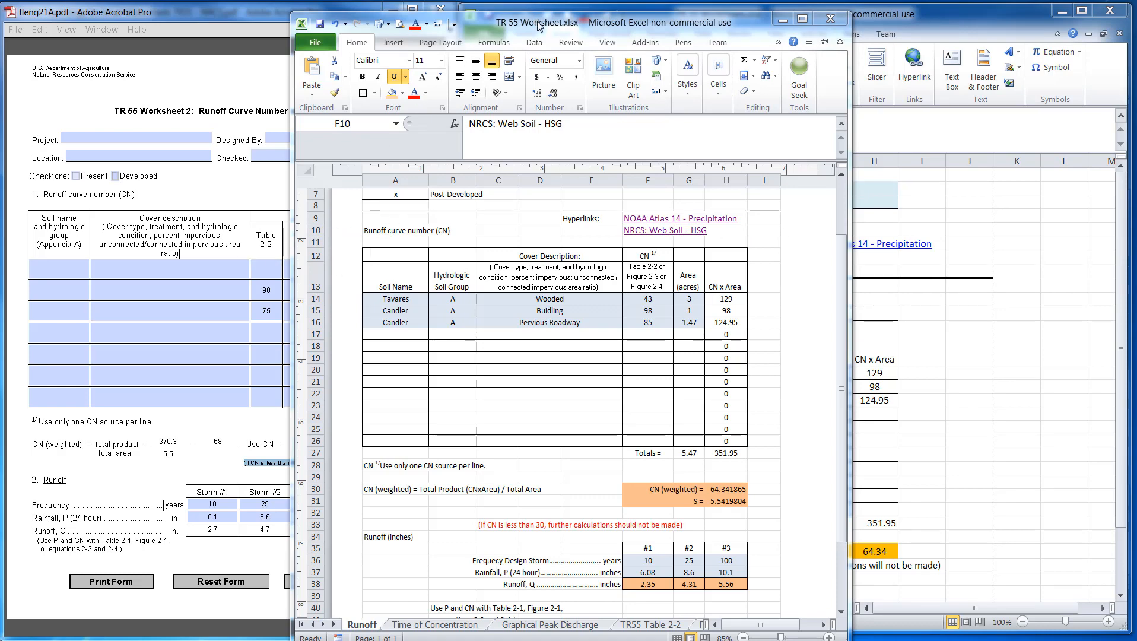
drag(539, 26, 0, 51)
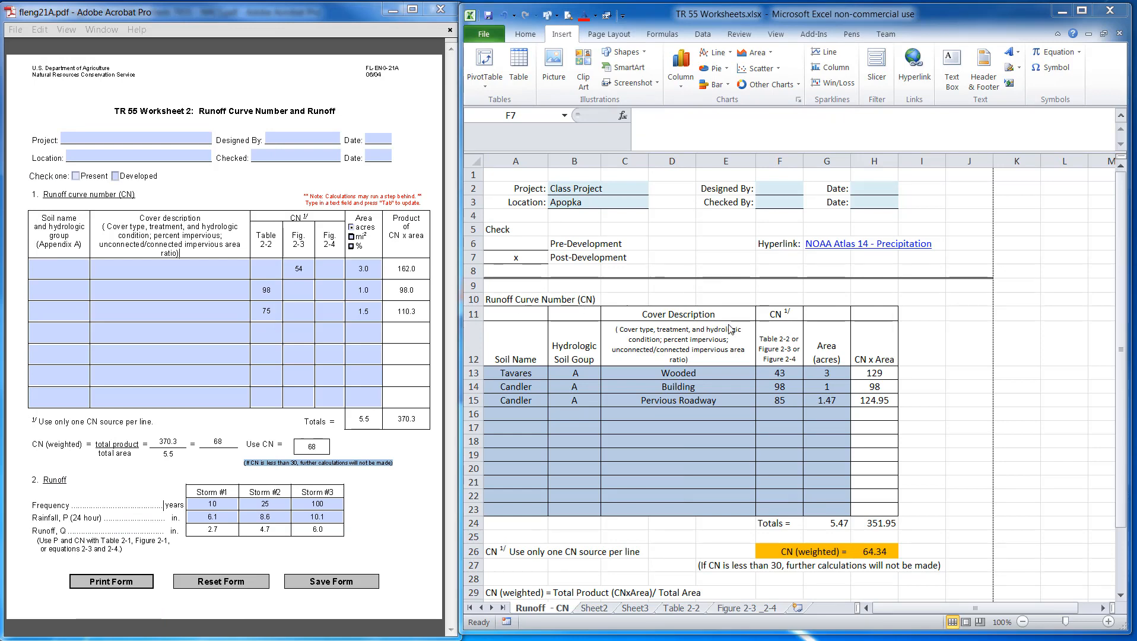
Enter 'NRCS - Web Soil Survey' in G7 below the NOAA link
click(806, 256)
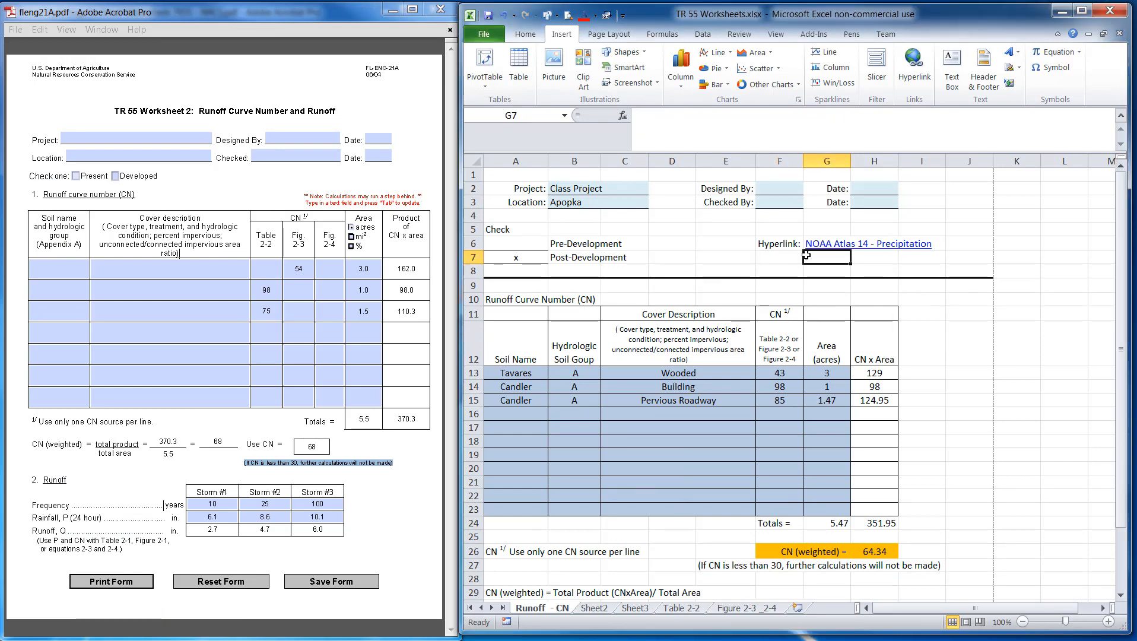
text(NRCS - Soil)
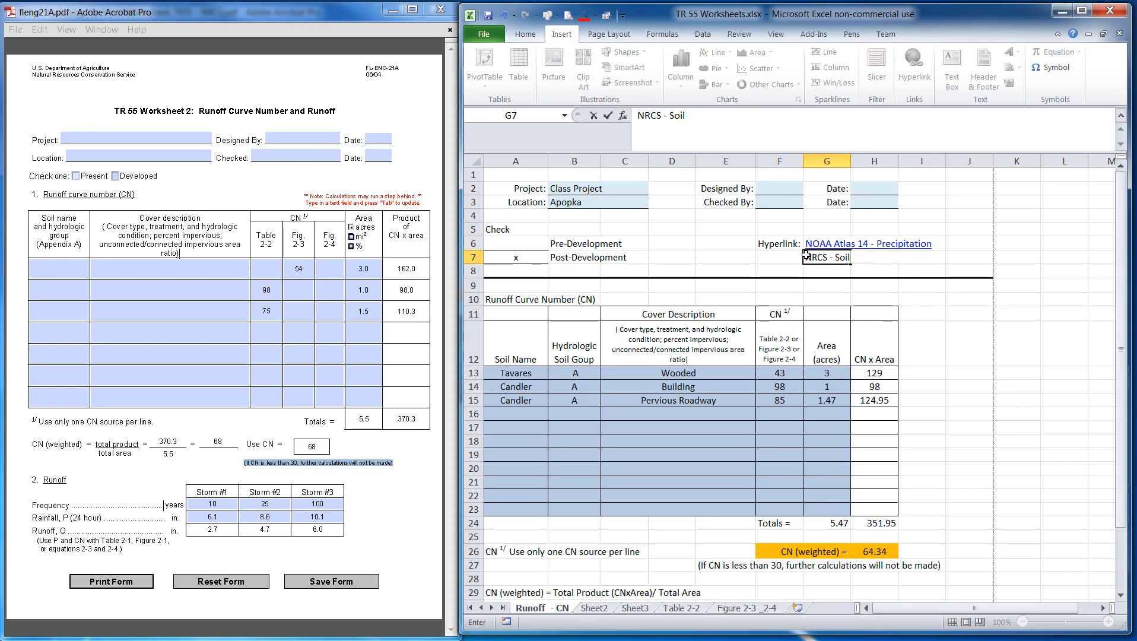
text( Map)
text( - Web)
key(BackSpace)
key(BackSpace)
key(BackSpace)
key(BackSpace)
key(BackSpace)
key(BackSpace)
key(BackSpace)
key(BackSpace)
key(BackSpace)
key(BackSpace)
key(BackSpace)
text(Web Soil Survey)
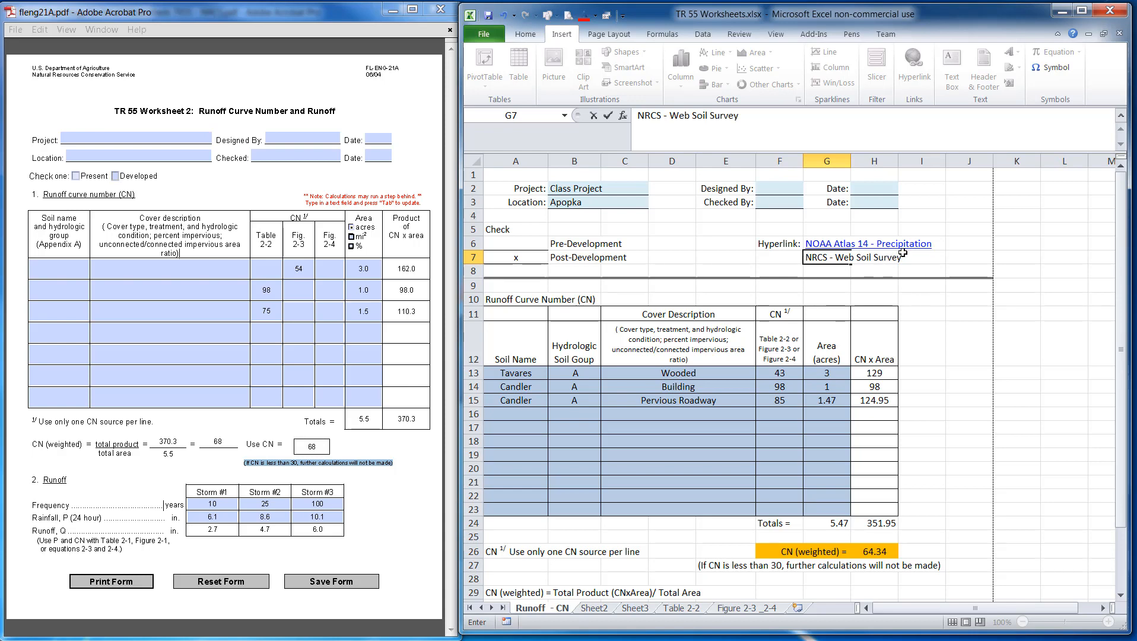
click(921, 313)
Hyperlink G7 to the pasted Web Soil Survey web address
click(819, 261)
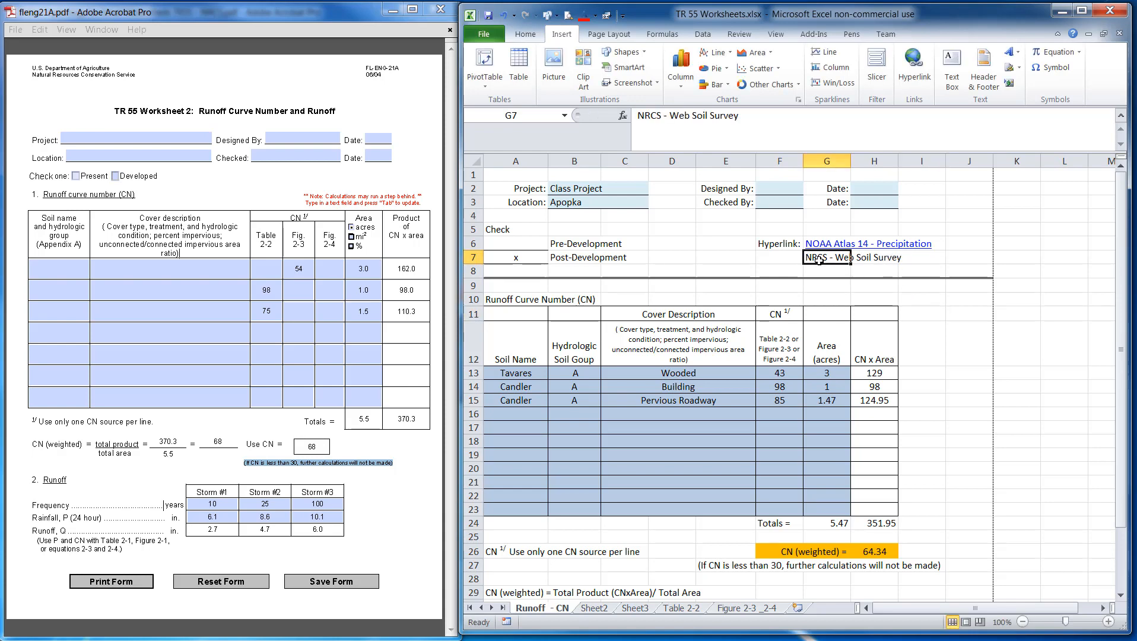
click(914, 65)
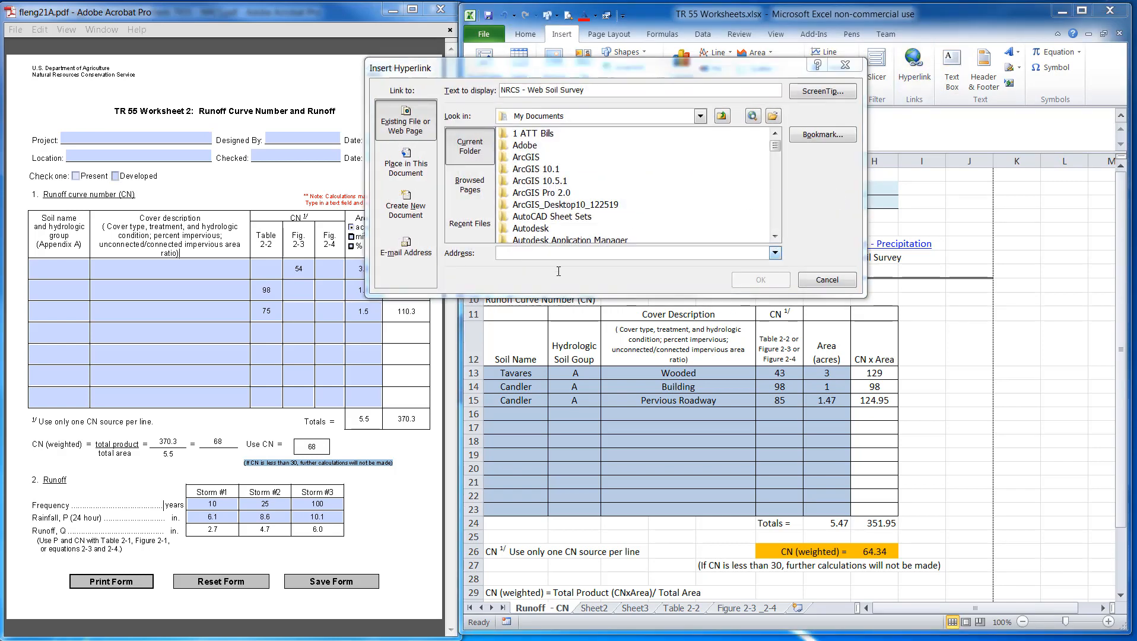
text(https://websoilsurvey.sc.egov.usda.gov/App/HomePage.htm)
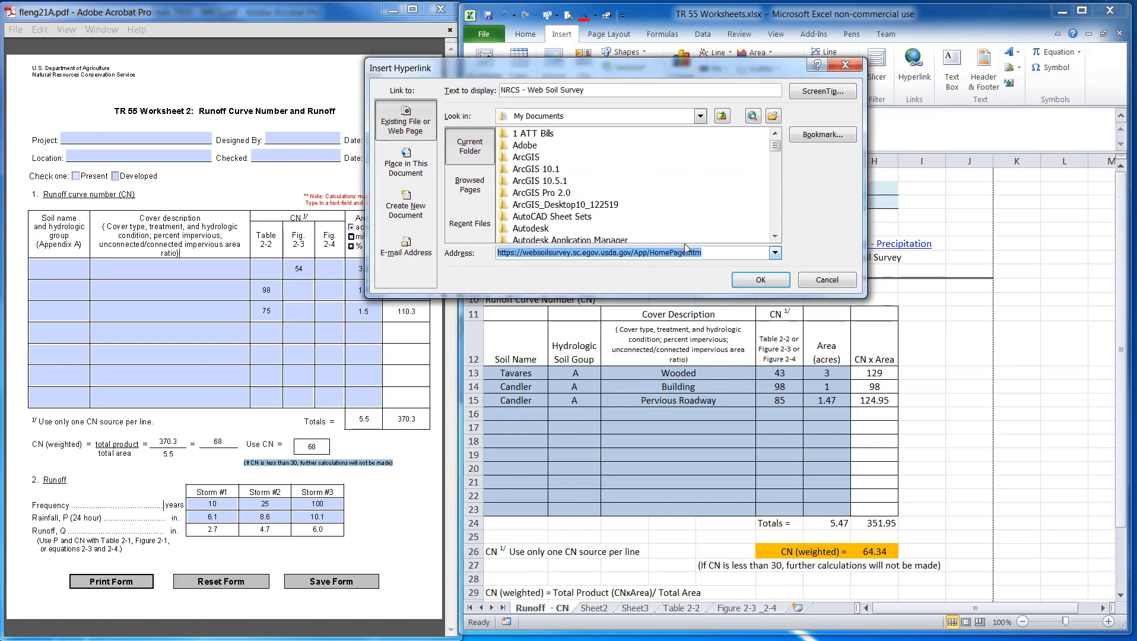
click(760, 279)
click(931, 350)
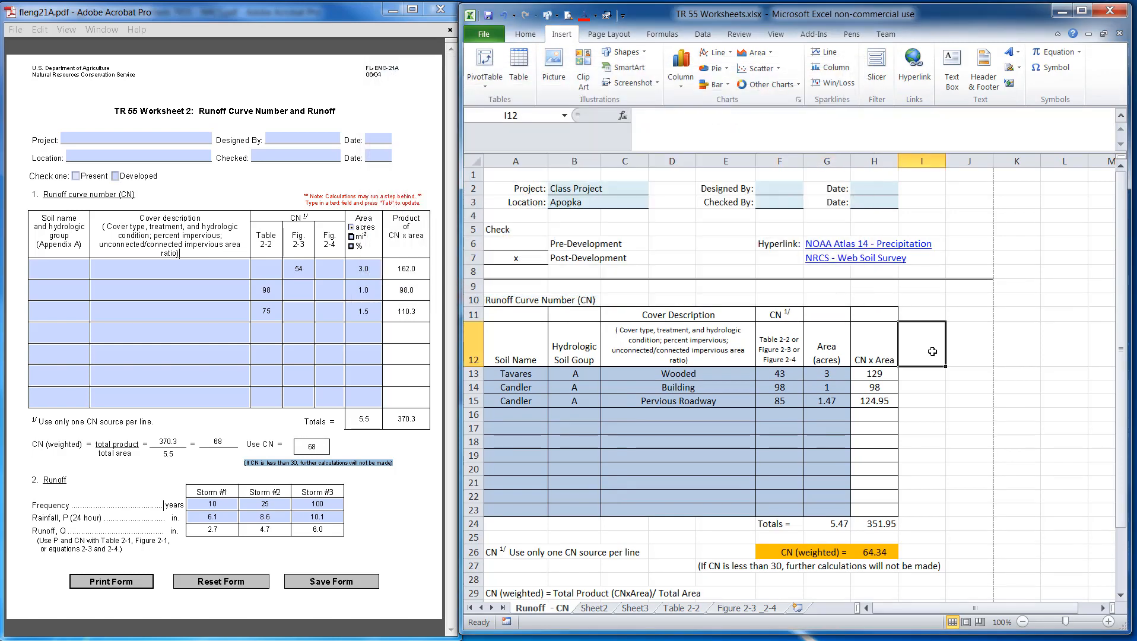
Look up the NOAA Atlas 14 point precipitation frequency estimates for the project site address in the browser
scroll(731, 543, down, 3)
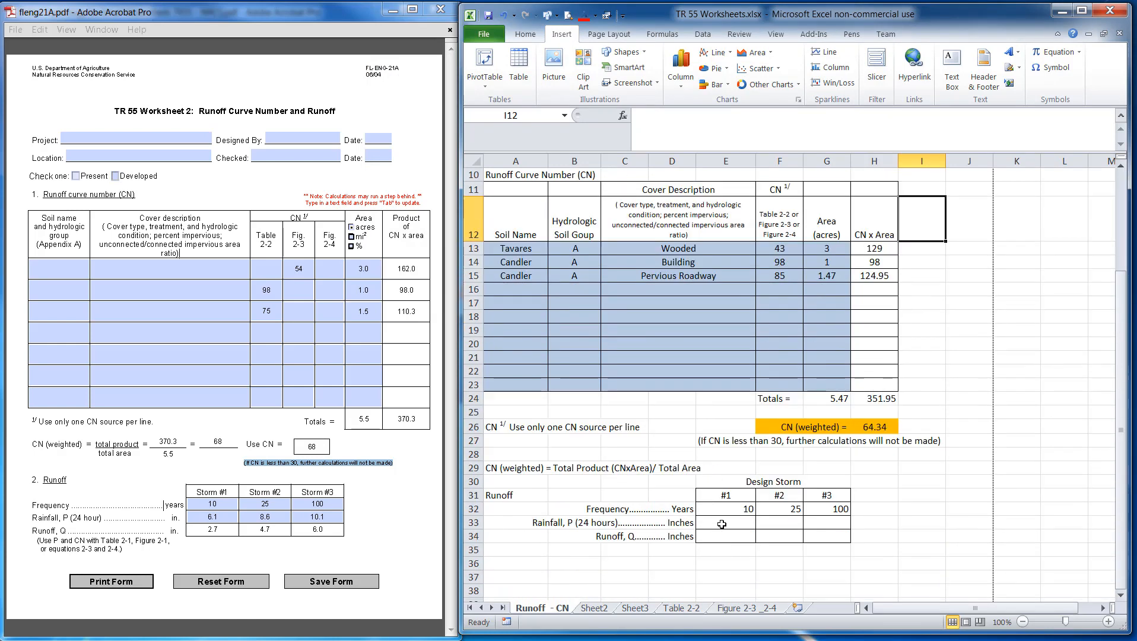
click(721, 523)
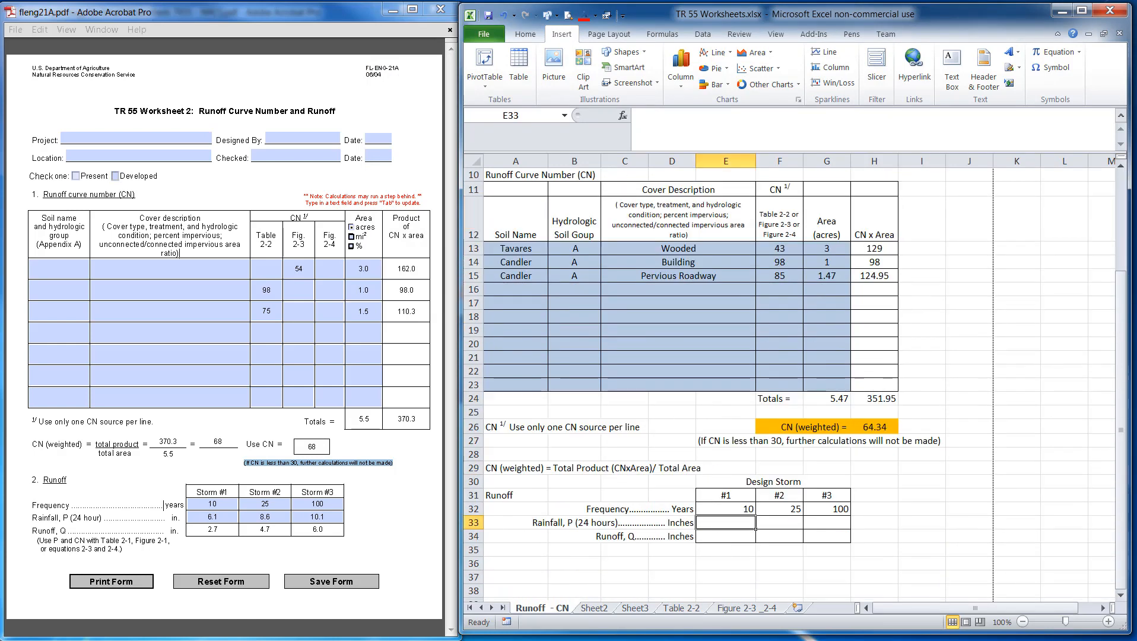
drag(1, 29, 487, 58)
click(400, 374)
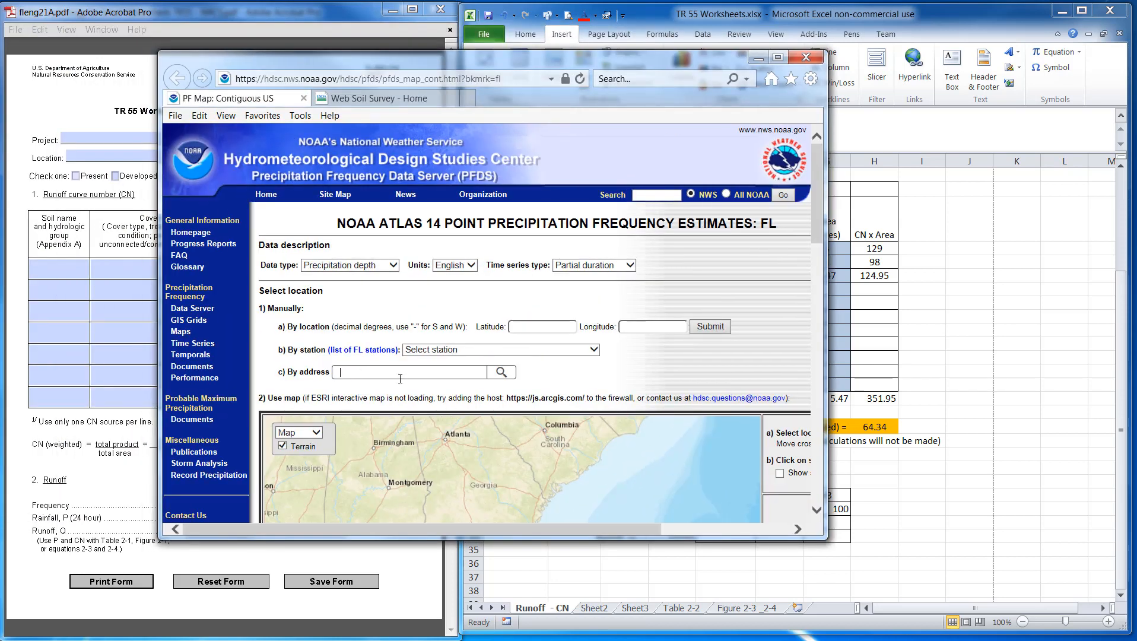
text(1007)
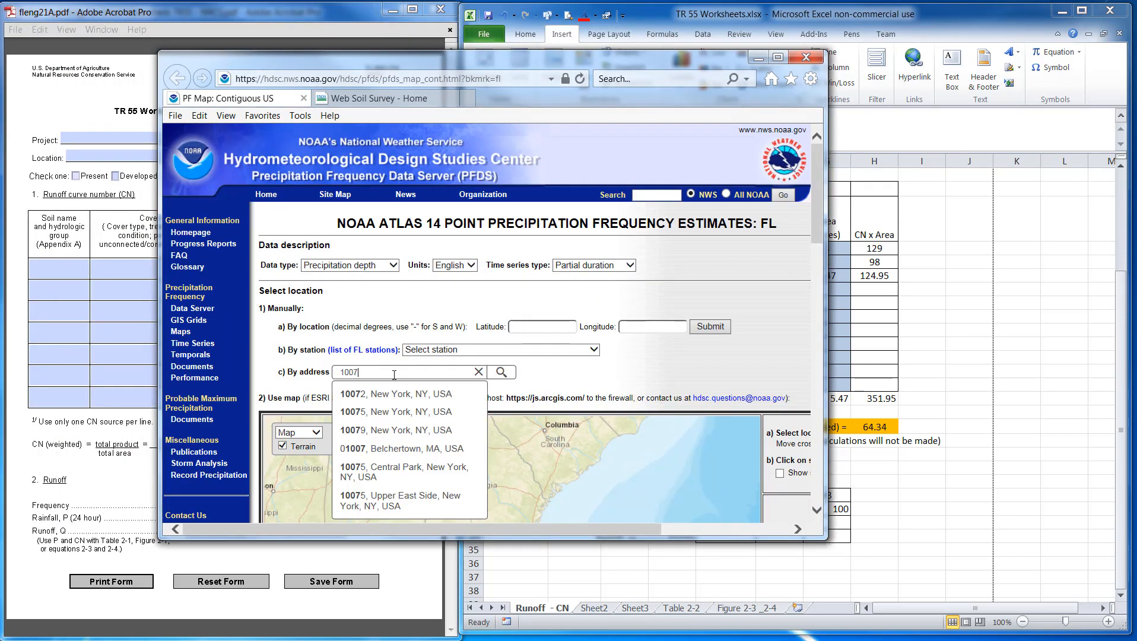
text( vo)
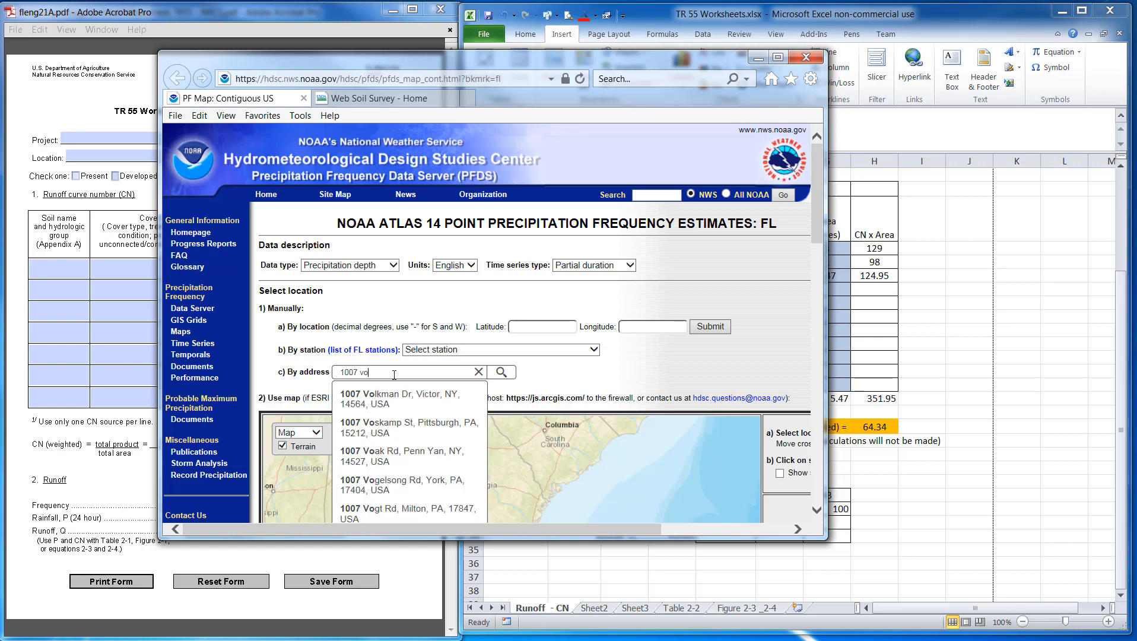
text(tw)
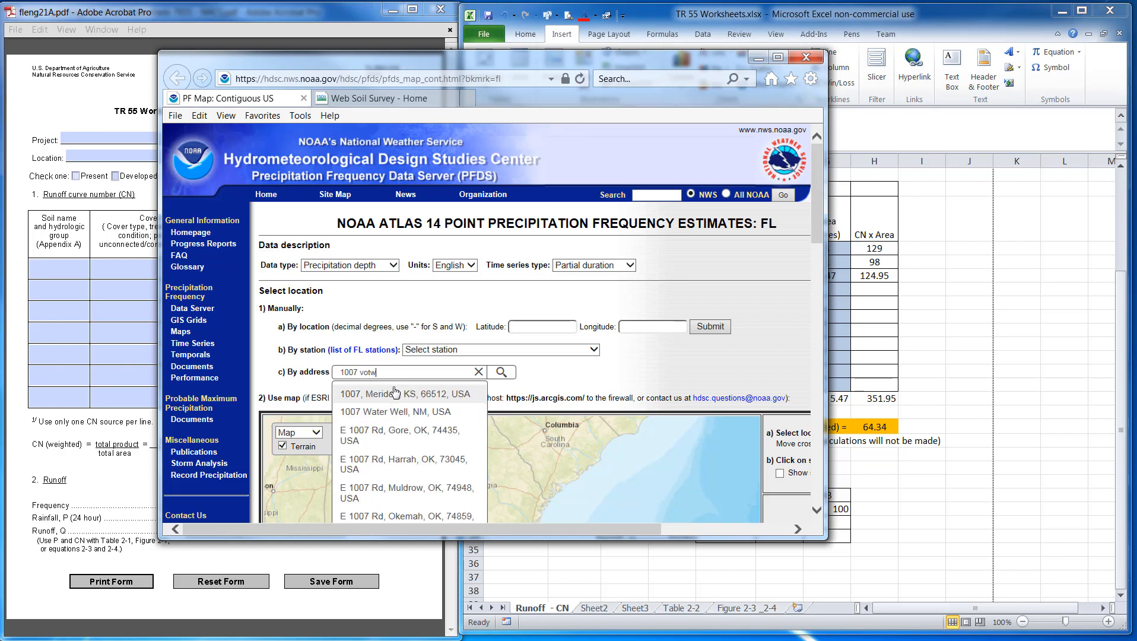
click(407, 431)
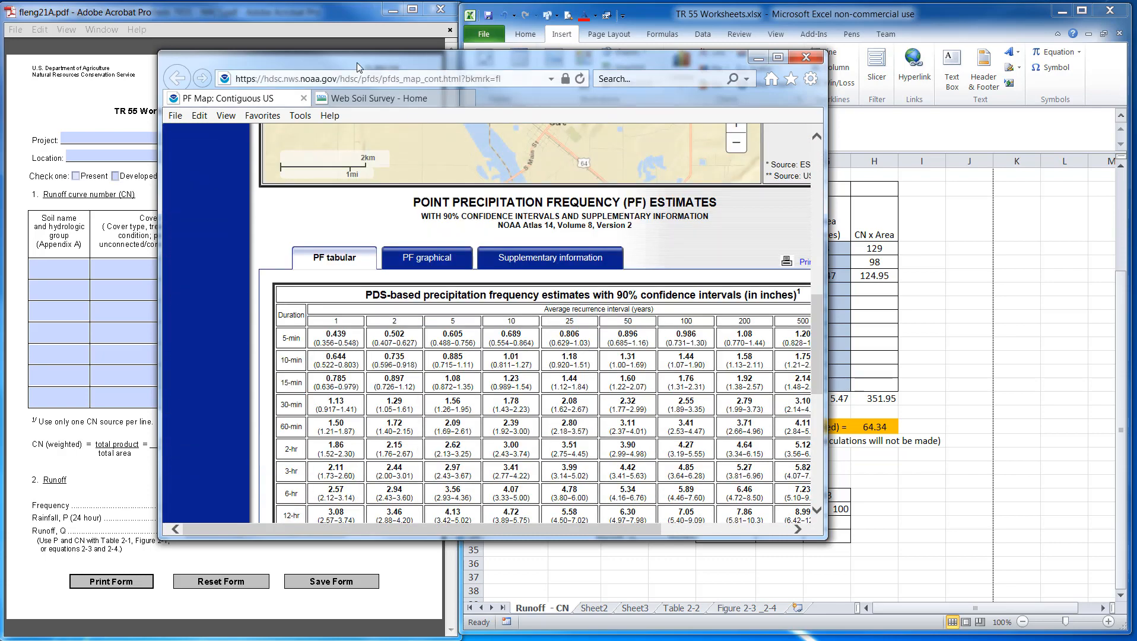
drag(358, 61, 0, 42)
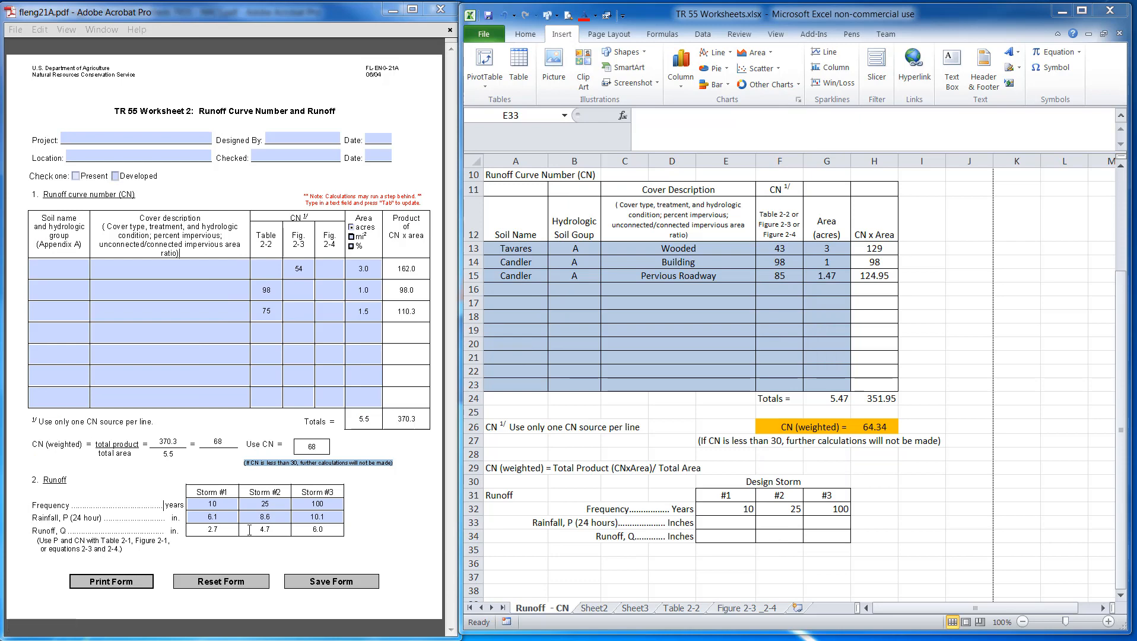
Enter 24-hour rainfall values 6.08, 8.6 and 10.1 inches for design storms #1, #2 and #3
click(731, 522)
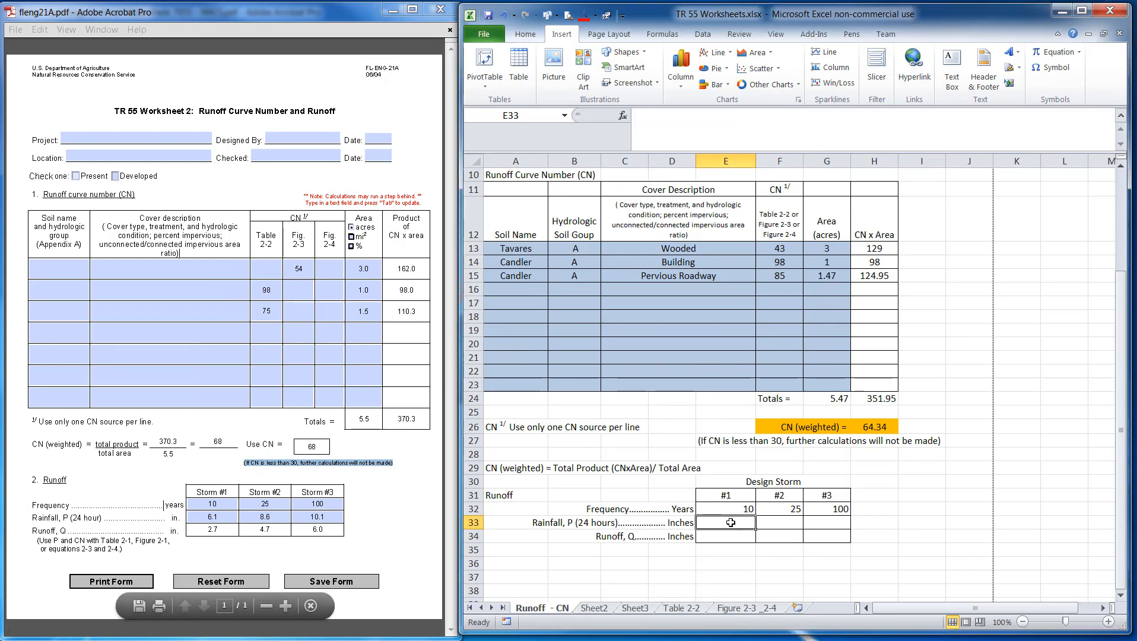
text(6.30)
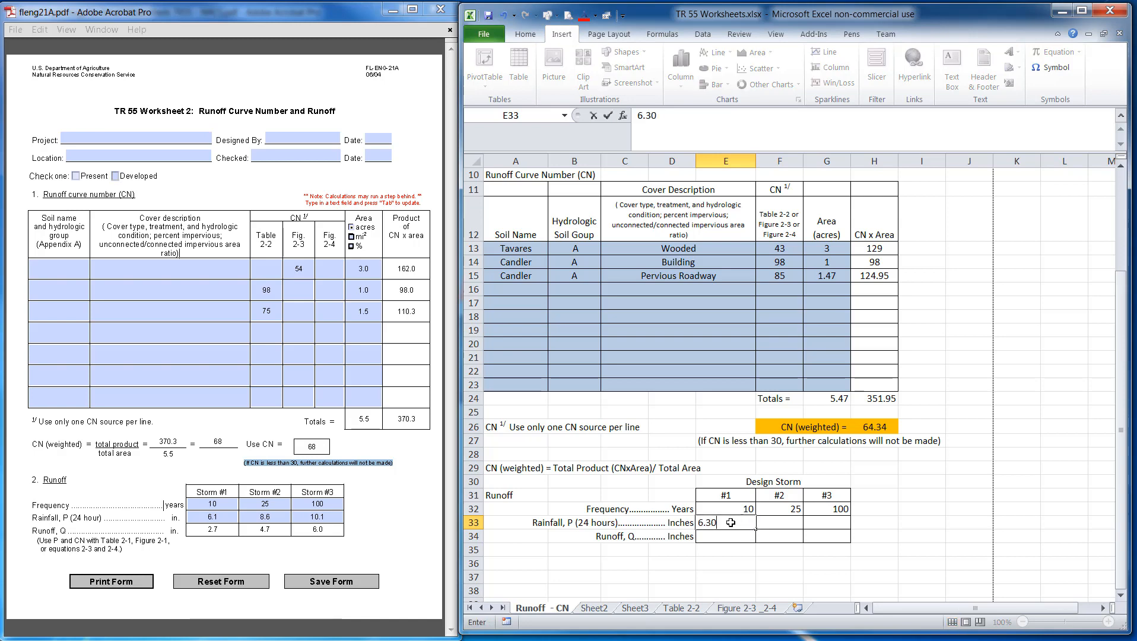
key(BackSpace)
key(BackSpace)
text(08)
key(Tab)
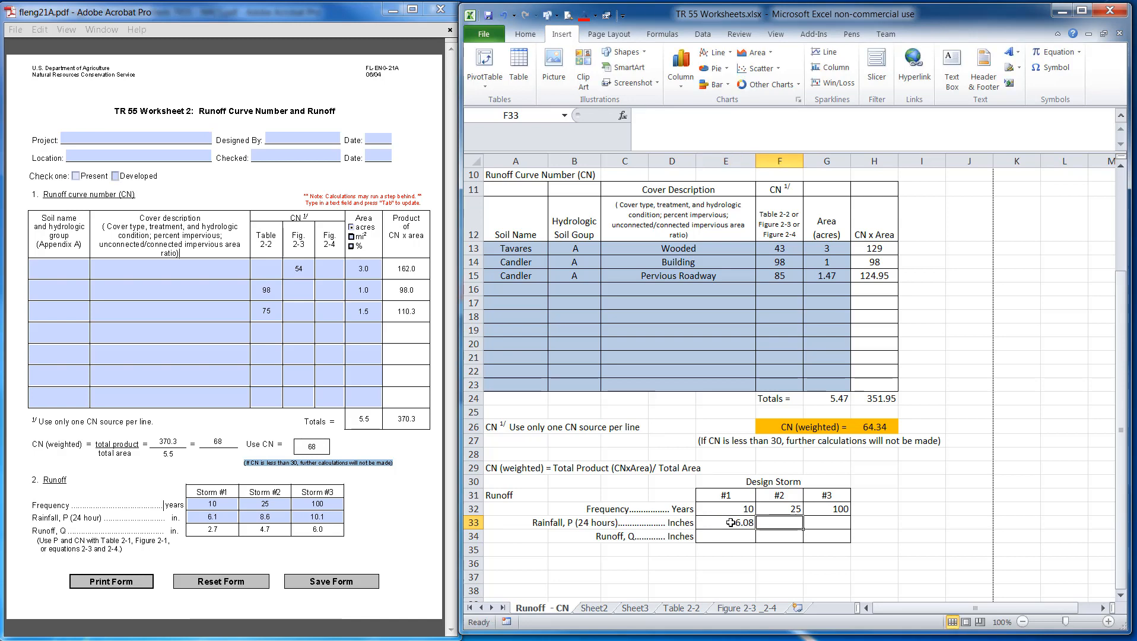
text(8.6)
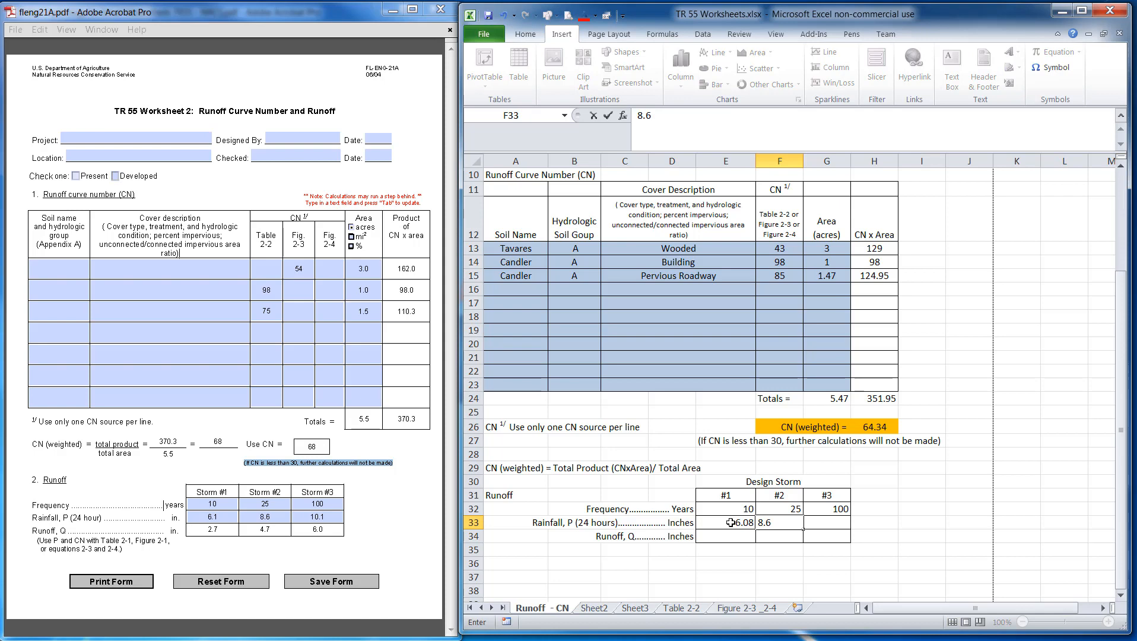
key(Tab)
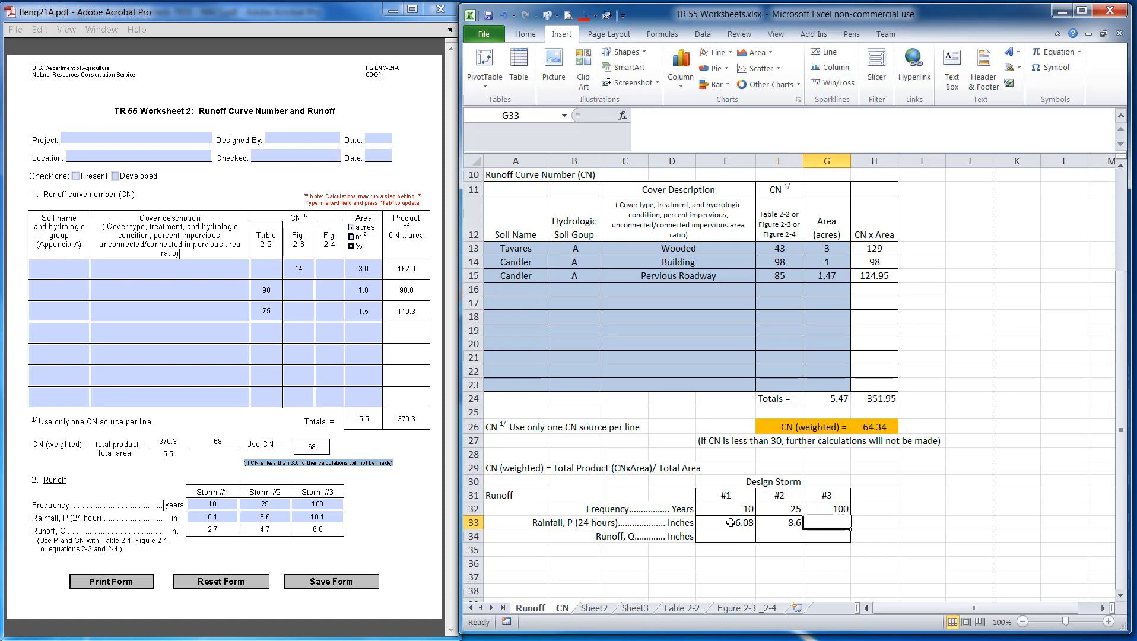
text(10.1)
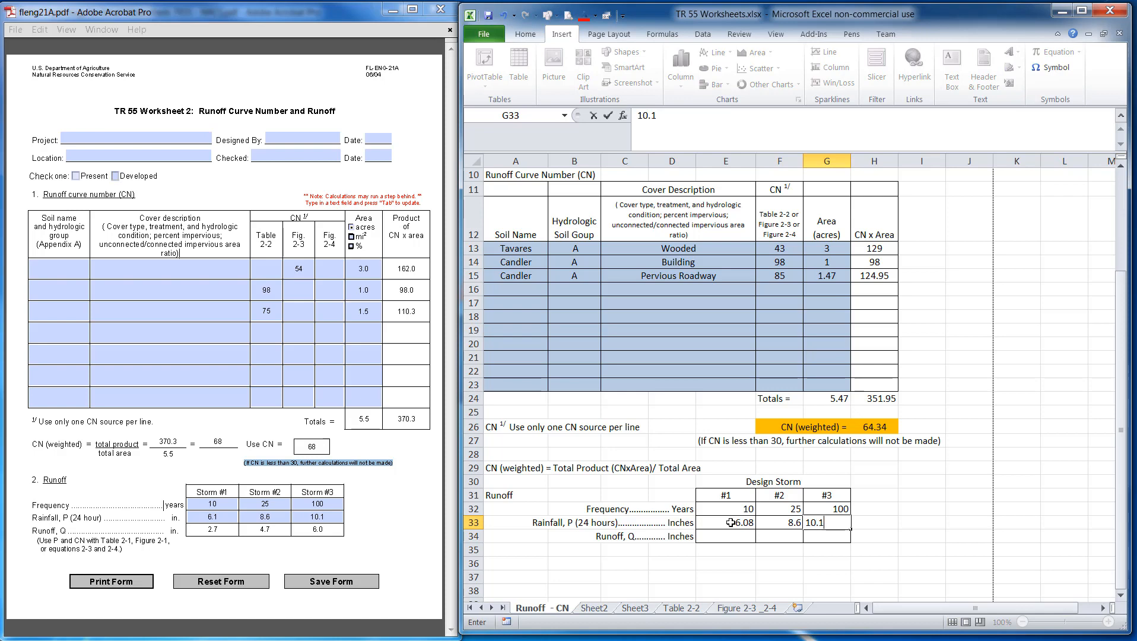
key(Return)
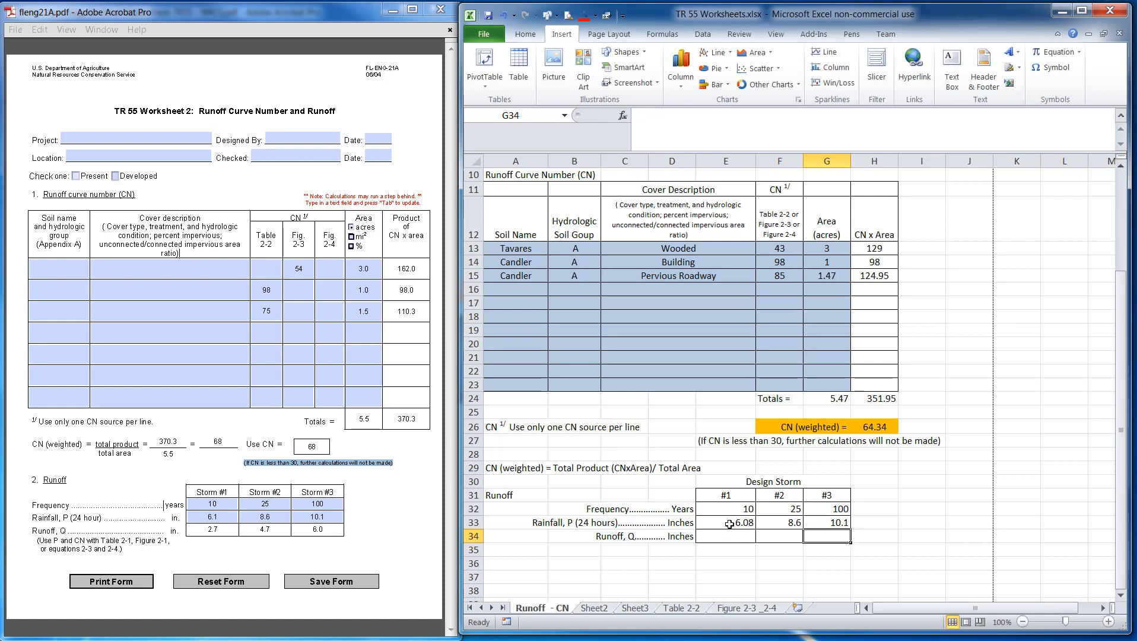
Copy the '(Use P and CN with Table 2-1, Figure 2-1, or equations 2-3 and 2-4.)' note from the PDF into B36
drag(729, 509, 772, 518)
scroll(762, 519, down, 1)
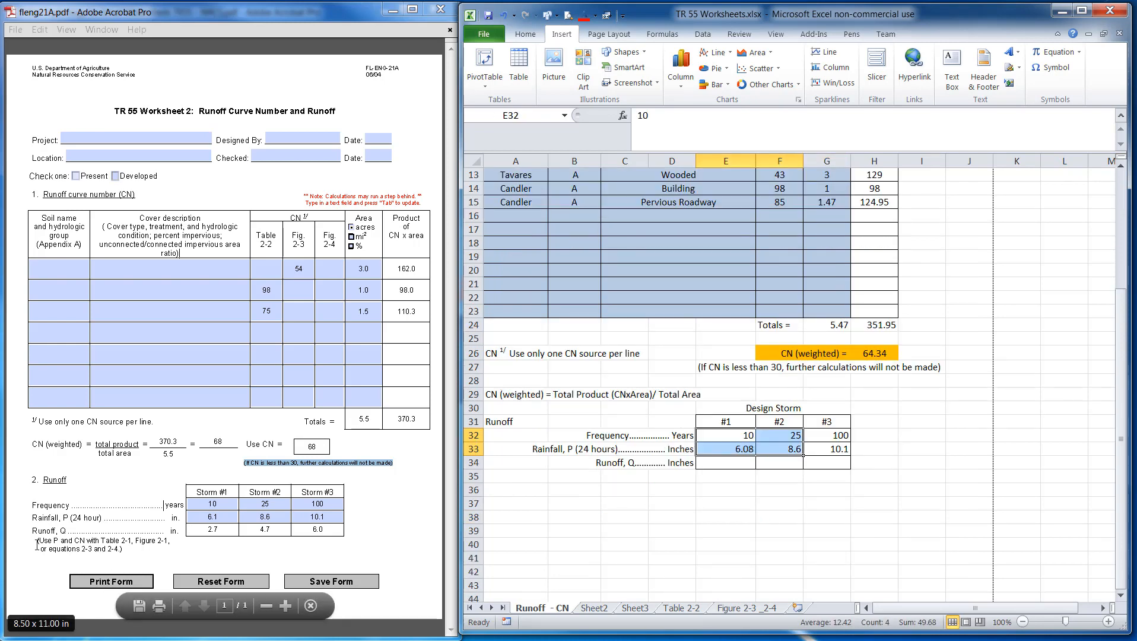
drag(36, 540, 126, 549)
key(ctrl+c)
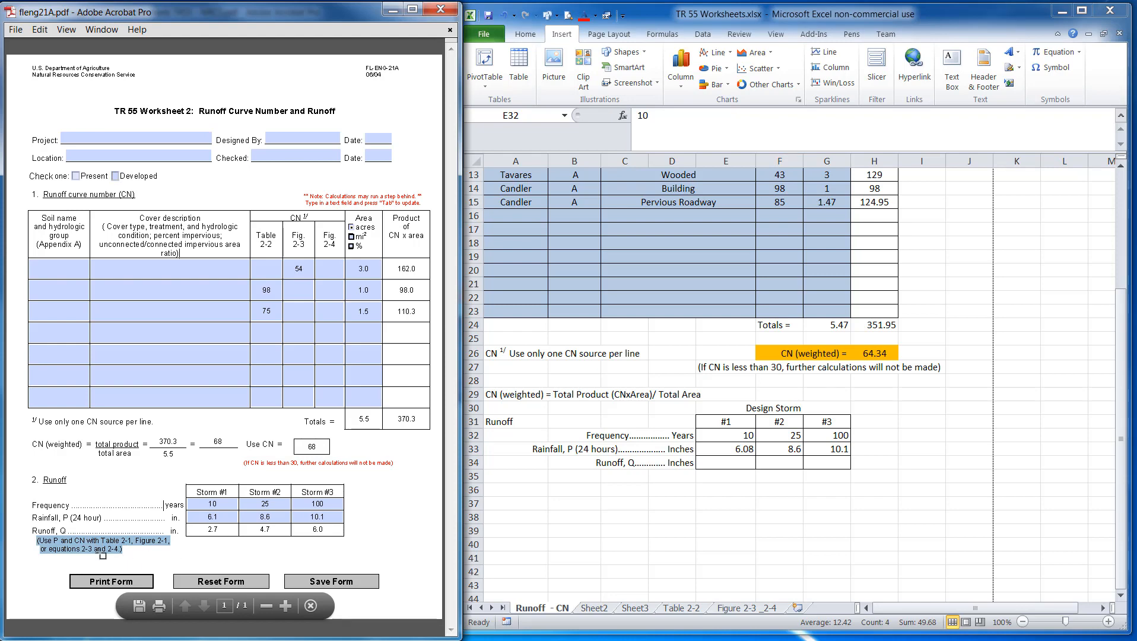
click(544, 491)
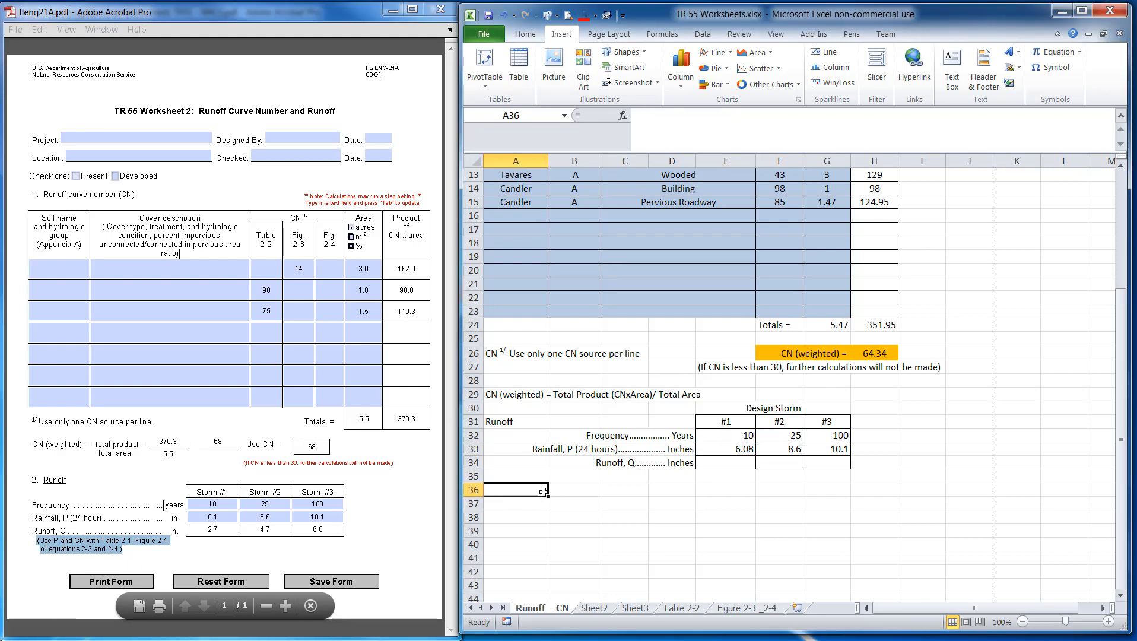
key(ctrl+v)
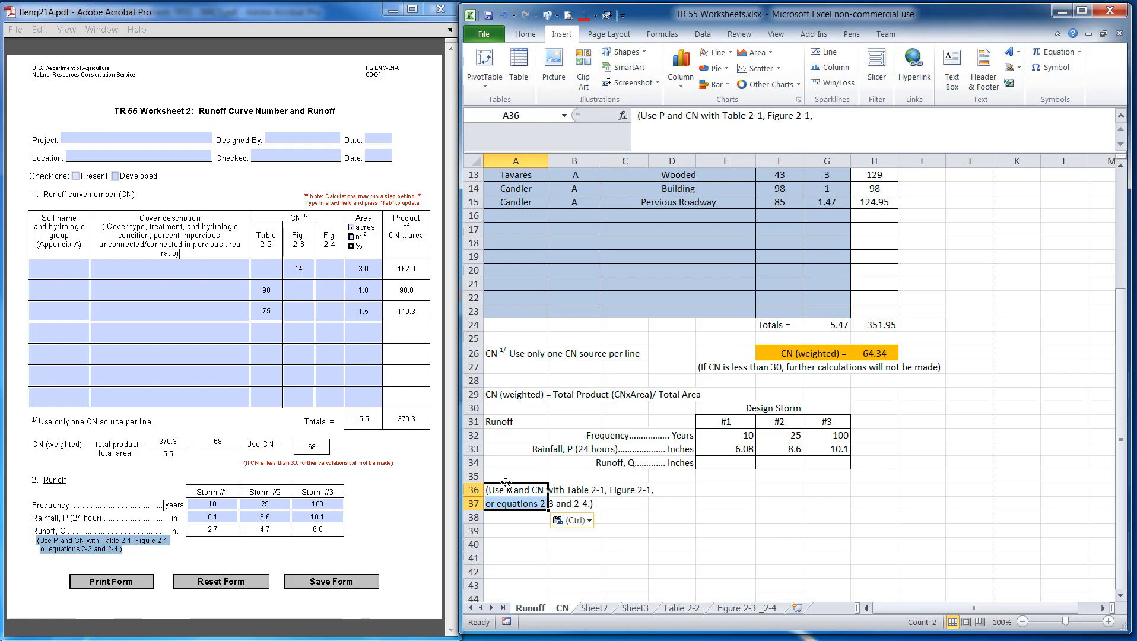
drag(506, 484, 561, 489)
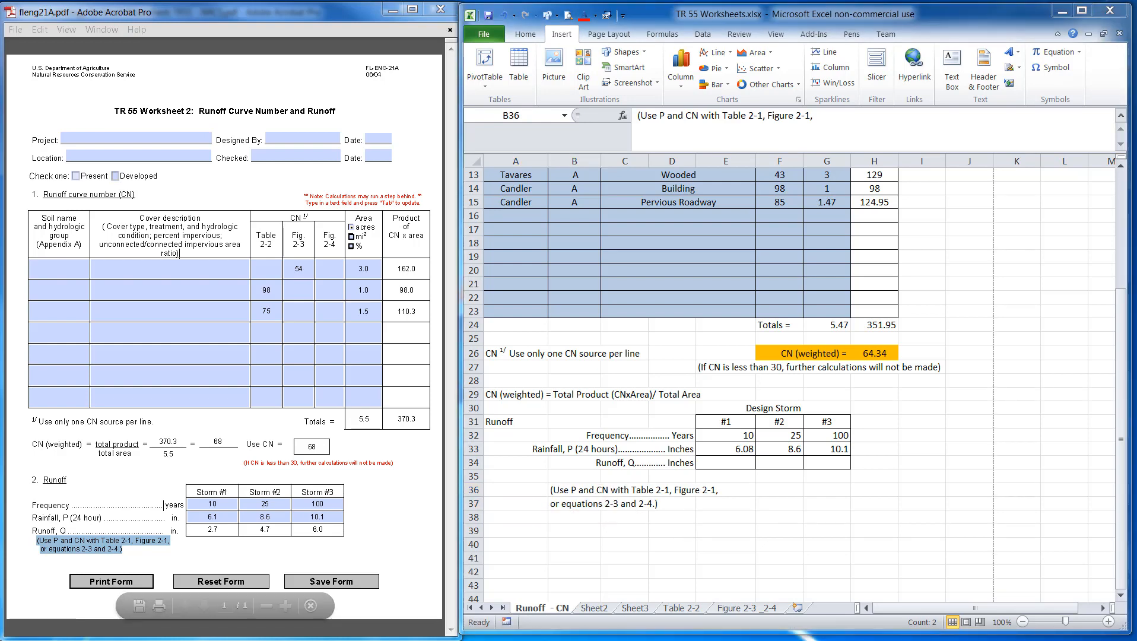
Copy the Q and S runoff equation images from the reference workbook and paste them below the note
drag(0, 36, 227, 16)
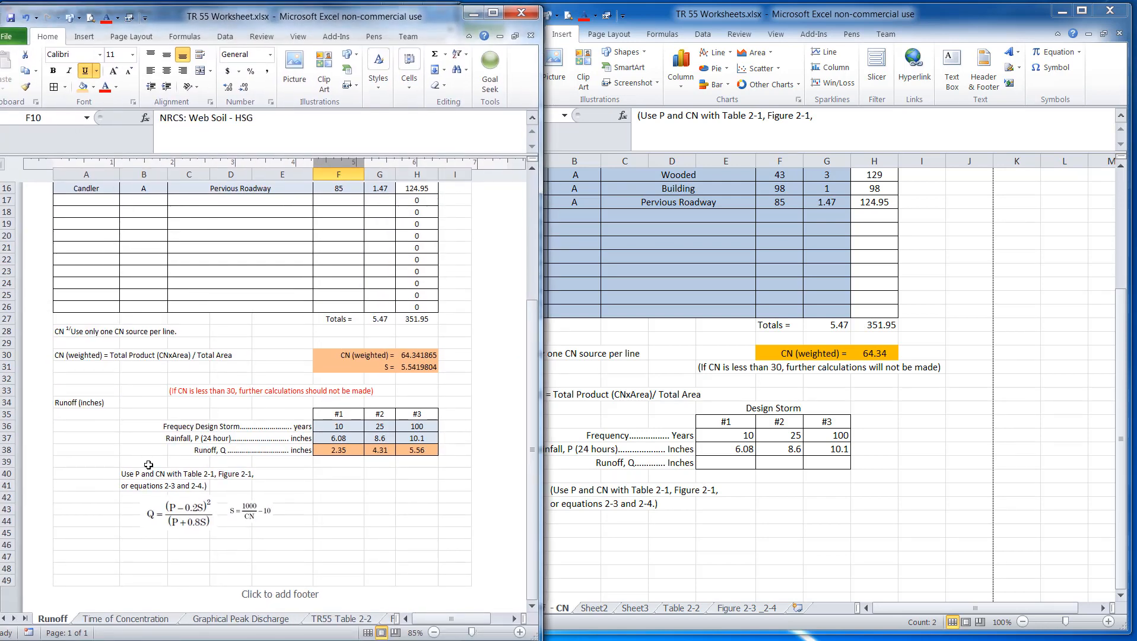
click(188, 517)
shift+click(254, 519)
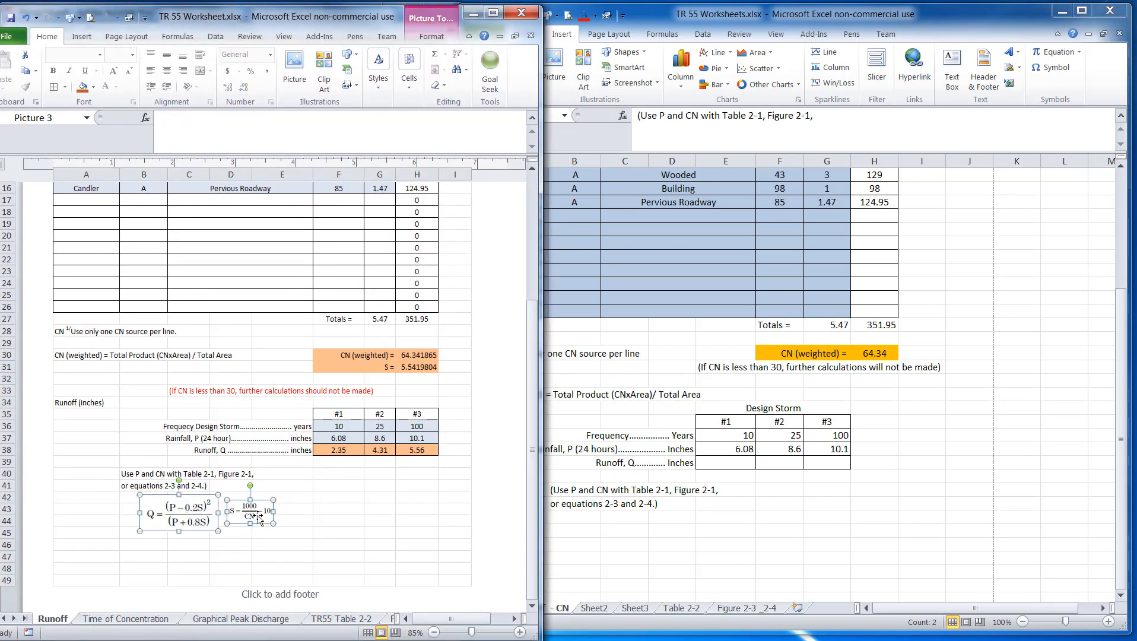
click(573, 510)
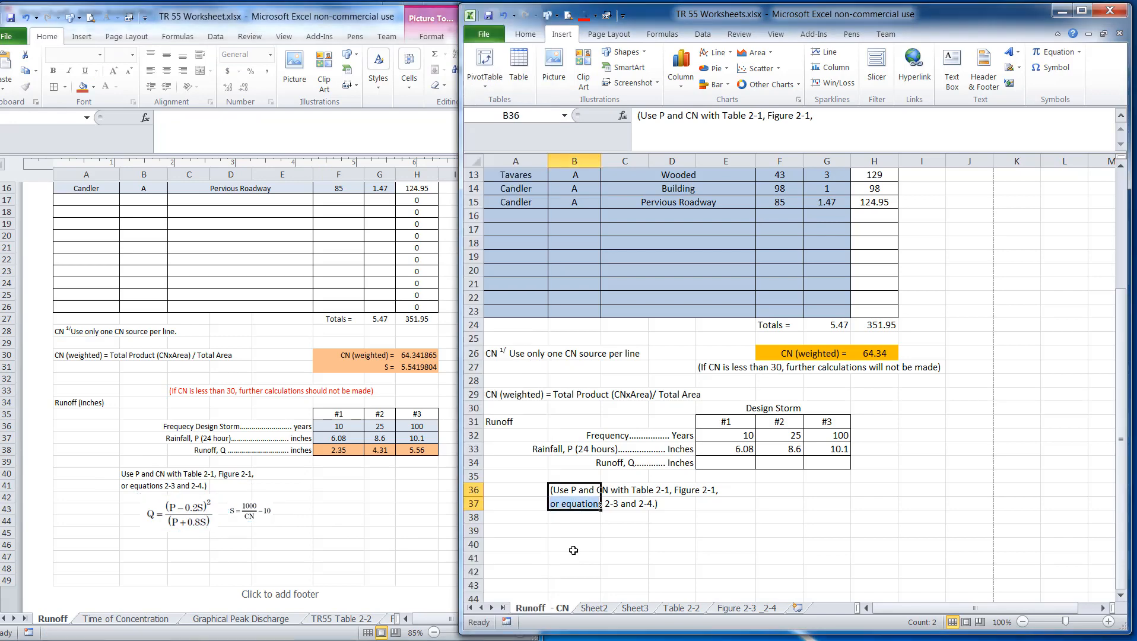
click(618, 558)
key(ctrl+v)
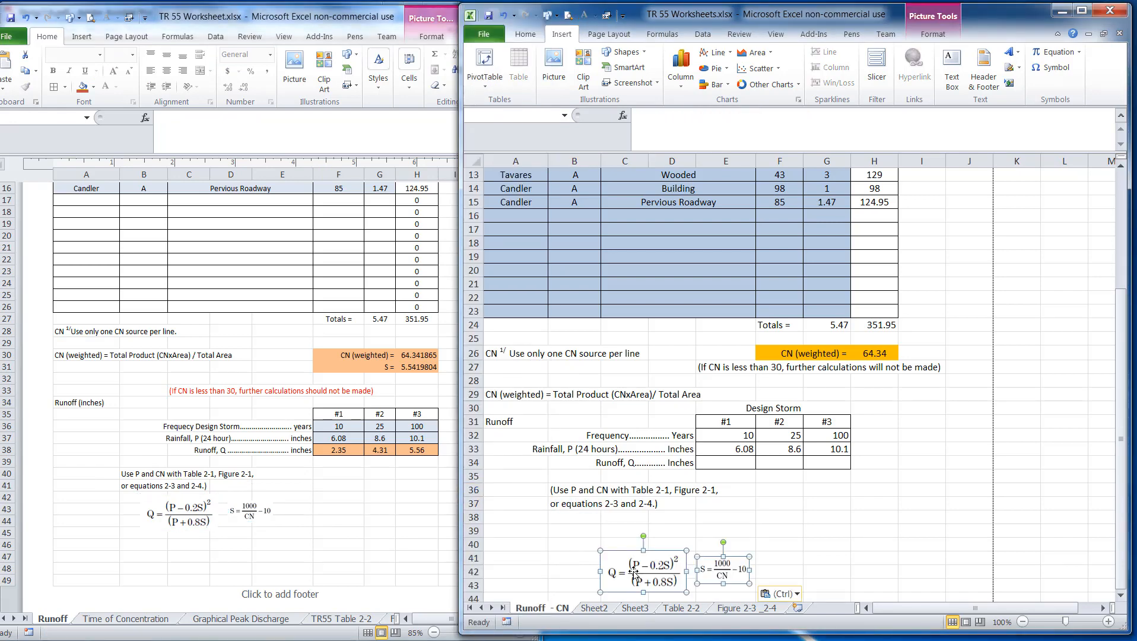
drag(653, 562, 607, 521)
click(779, 544)
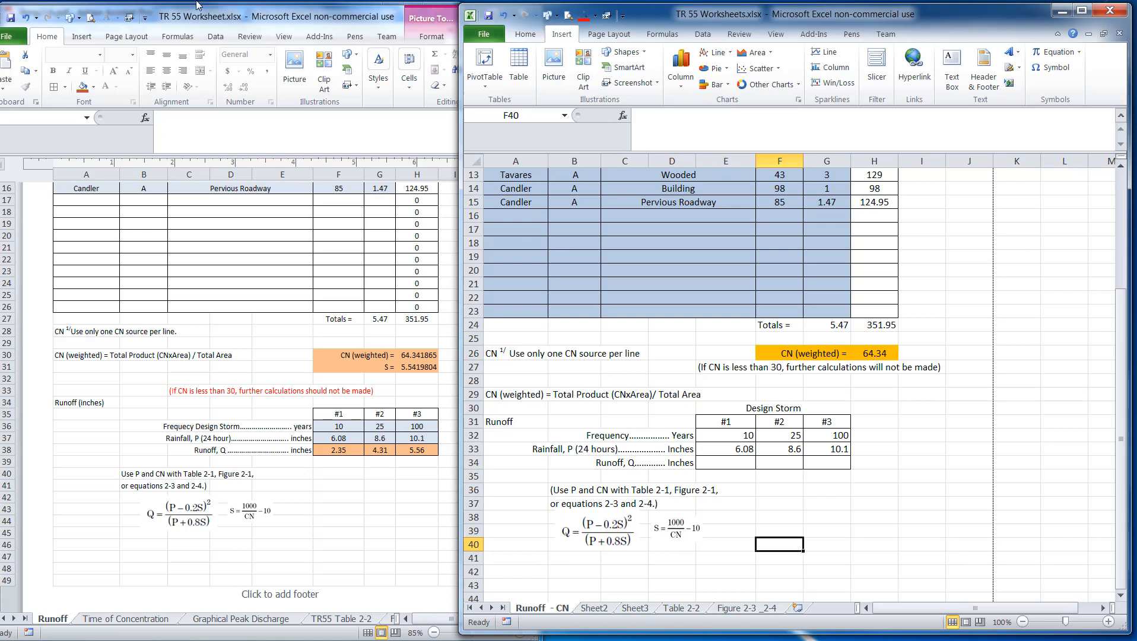
Nudge the Q and S equation images to the right so they sit spaced apart under the note
drag(208, 17, 0, 18)
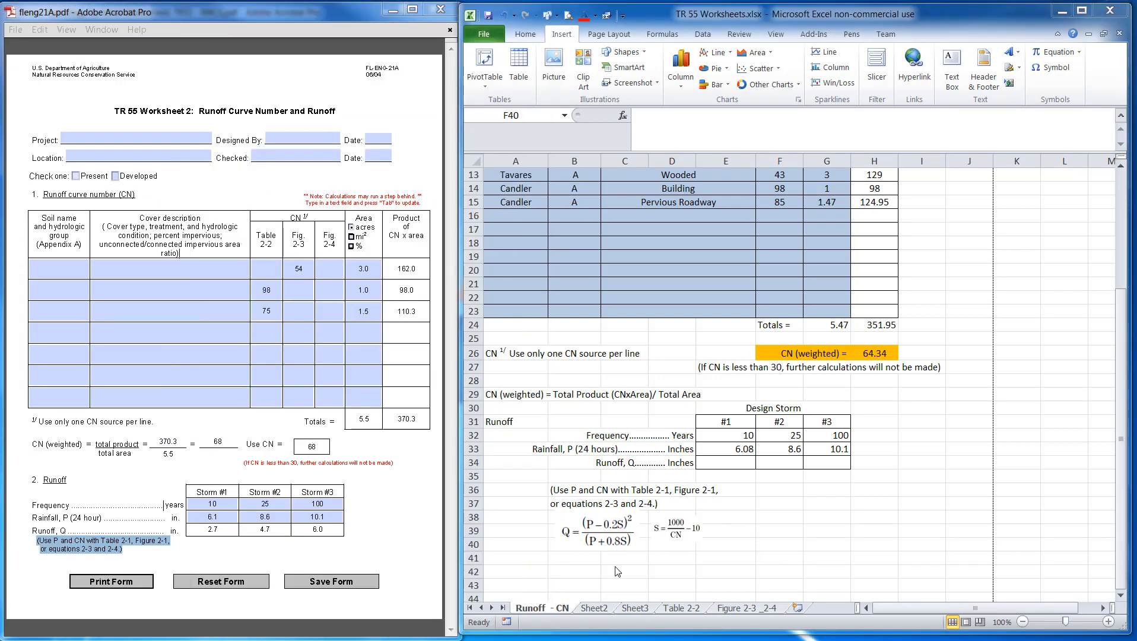
click(597, 558)
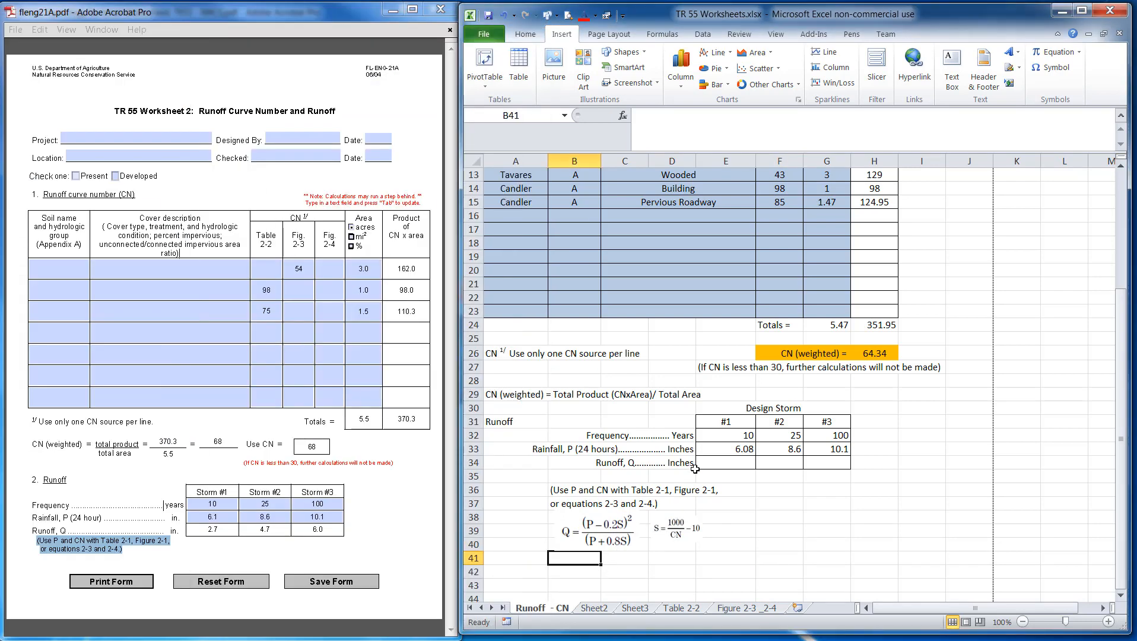
click(727, 462)
drag(662, 533, 694, 534)
drag(613, 538, 631, 539)
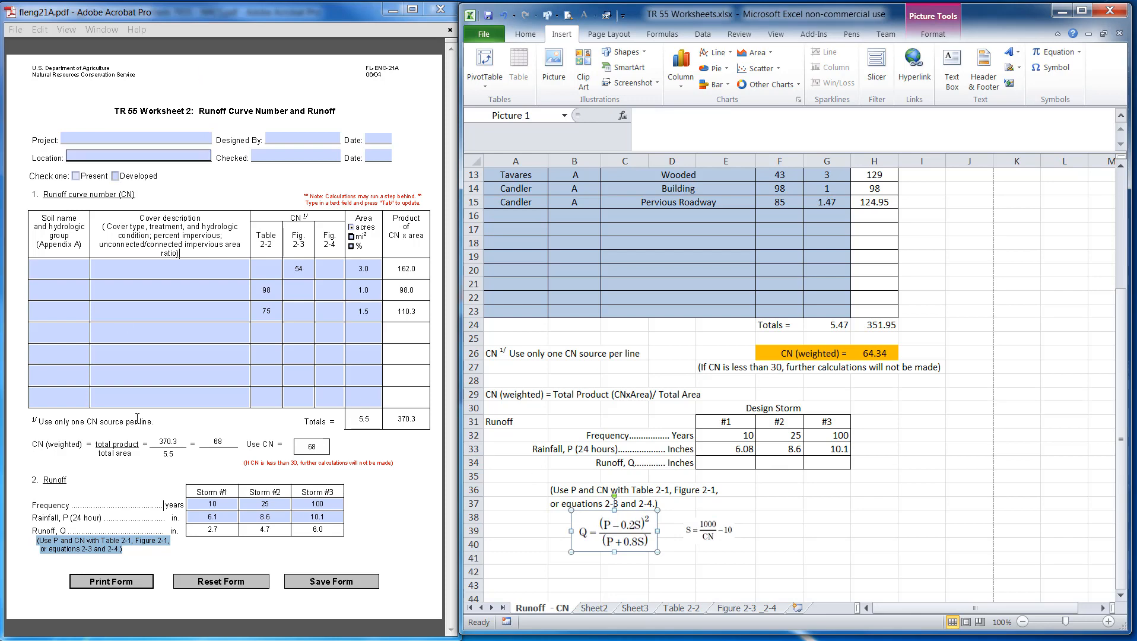
Switch to the Urban Hydrology for Small Watersheds TR-55 PDF and examine the Chapter 2 runoff equations
click(385, 12)
click(384, 12)
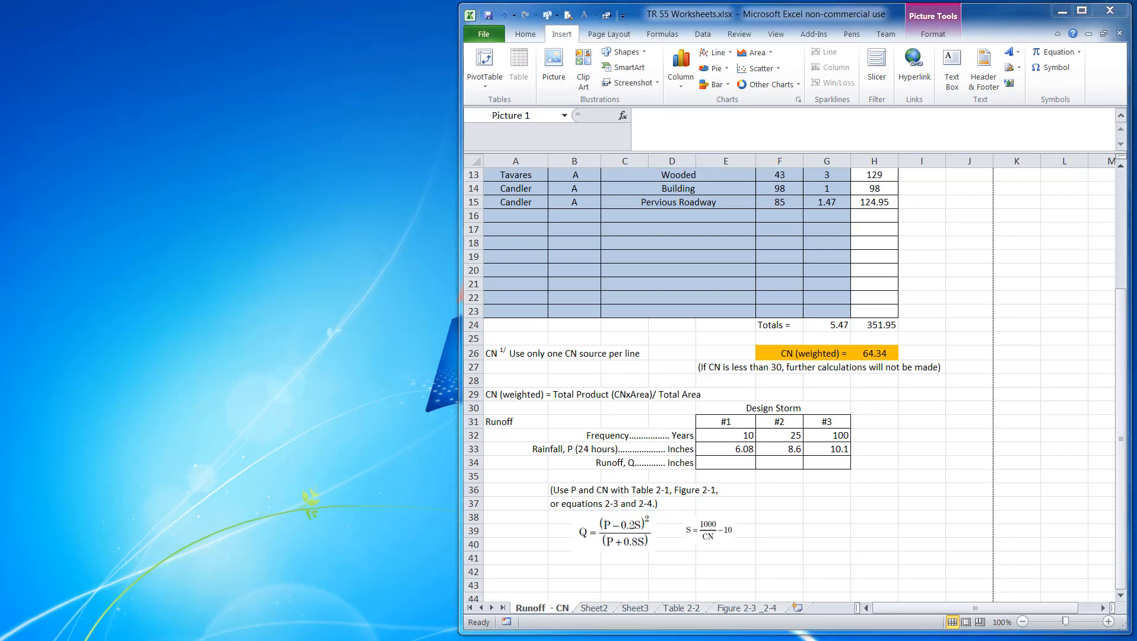
key(alt+Tab)
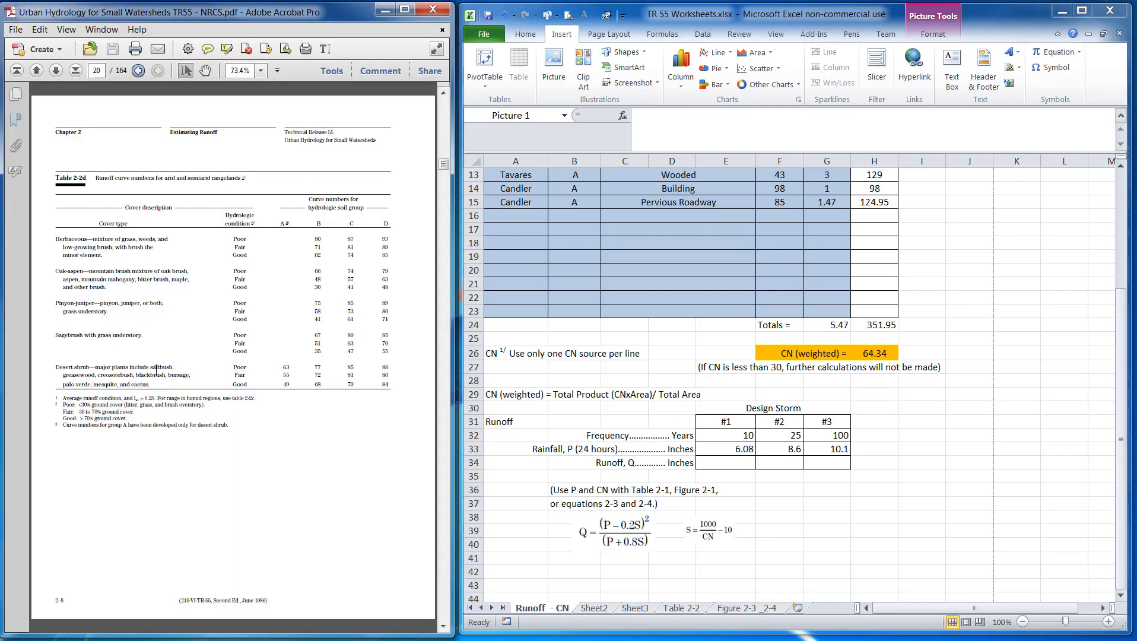
scroll(156, 375, up, 10)
scroll(156, 375, down, 10)
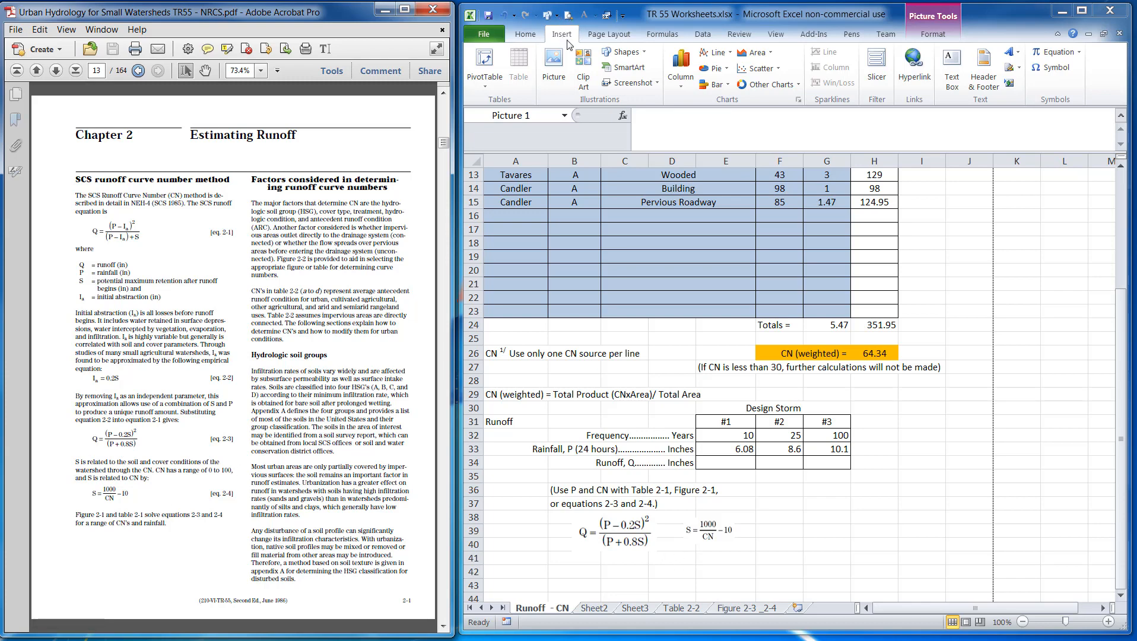
click(634, 83)
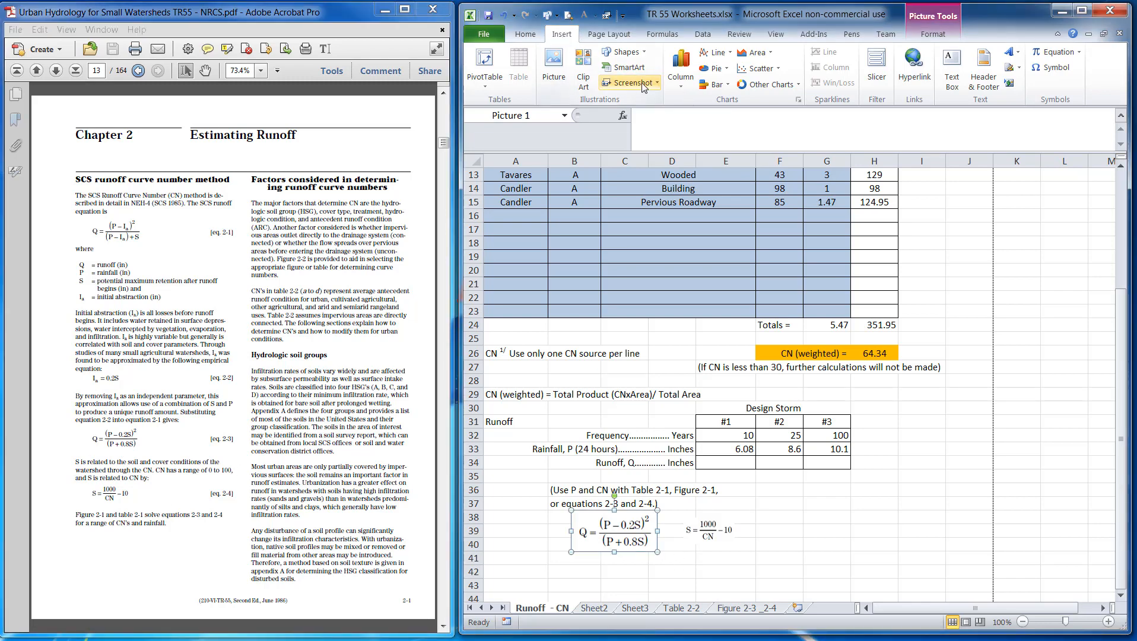
click(800, 514)
click(759, 490)
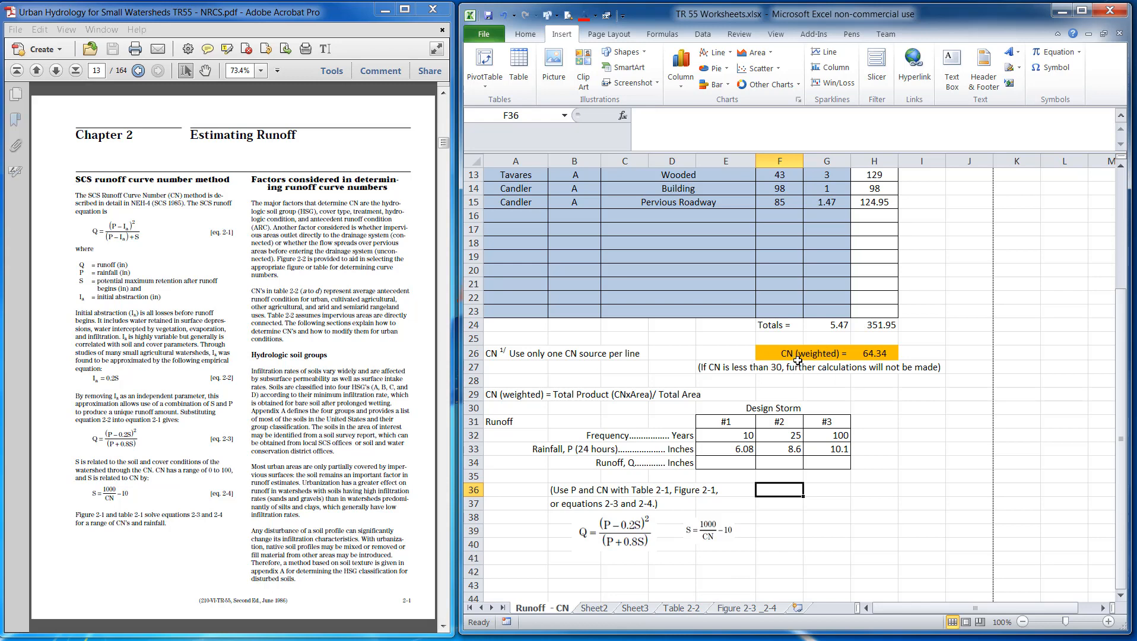
Insert a blank row directly below the CN (weighted) row
click(473, 366)
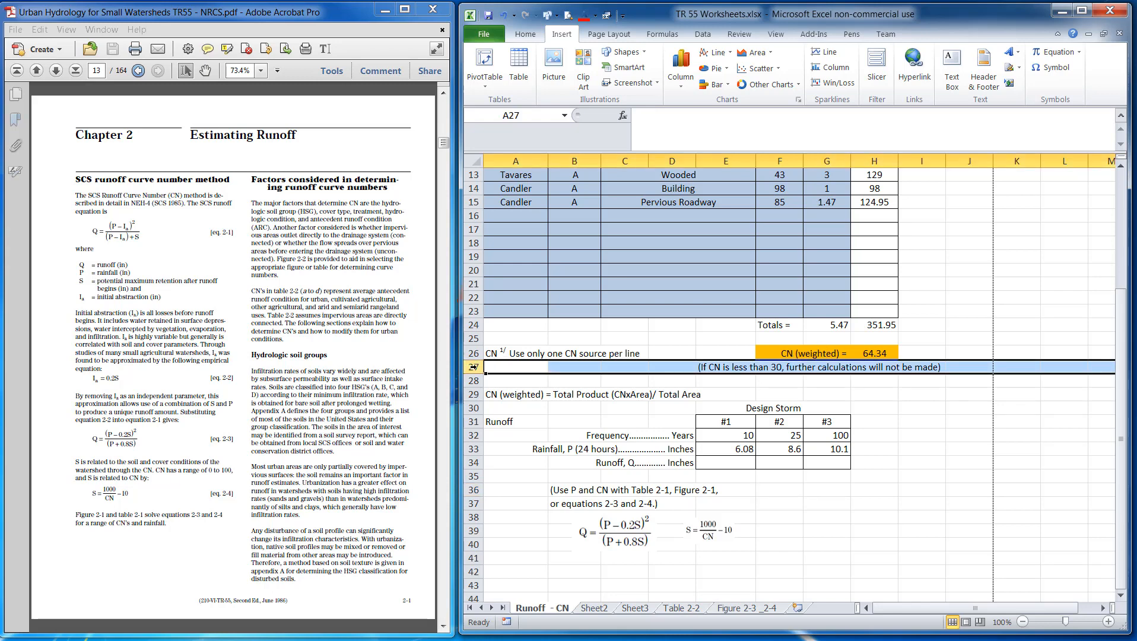
right_click(473, 366)
click(517, 464)
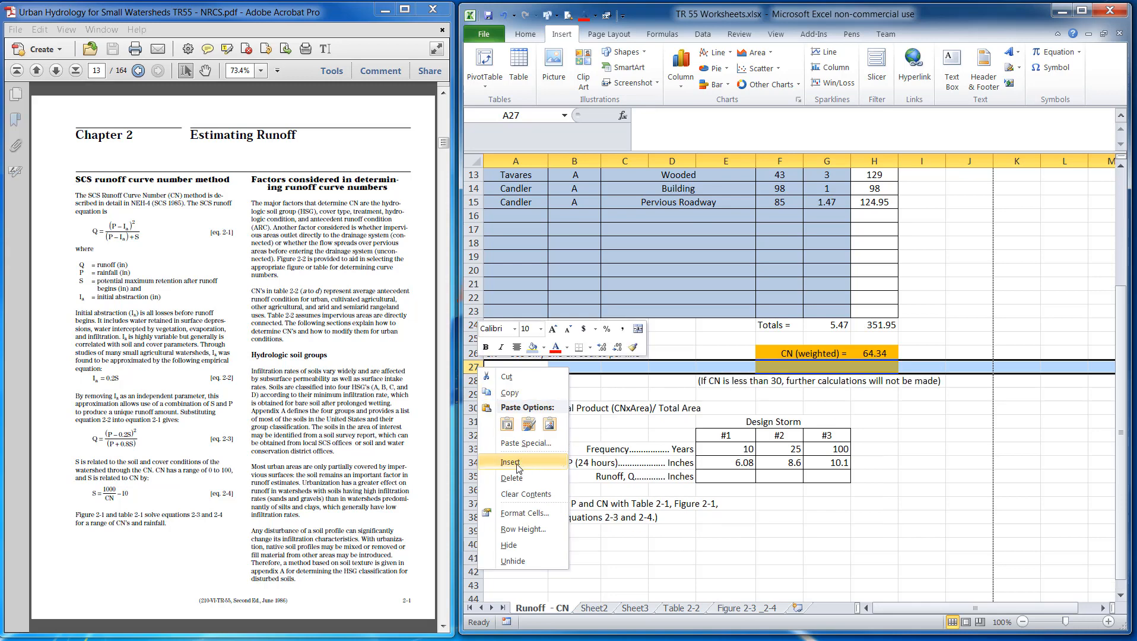
Label the new row's cell beside the CN (weighted) value as 'S ='
click(787, 366)
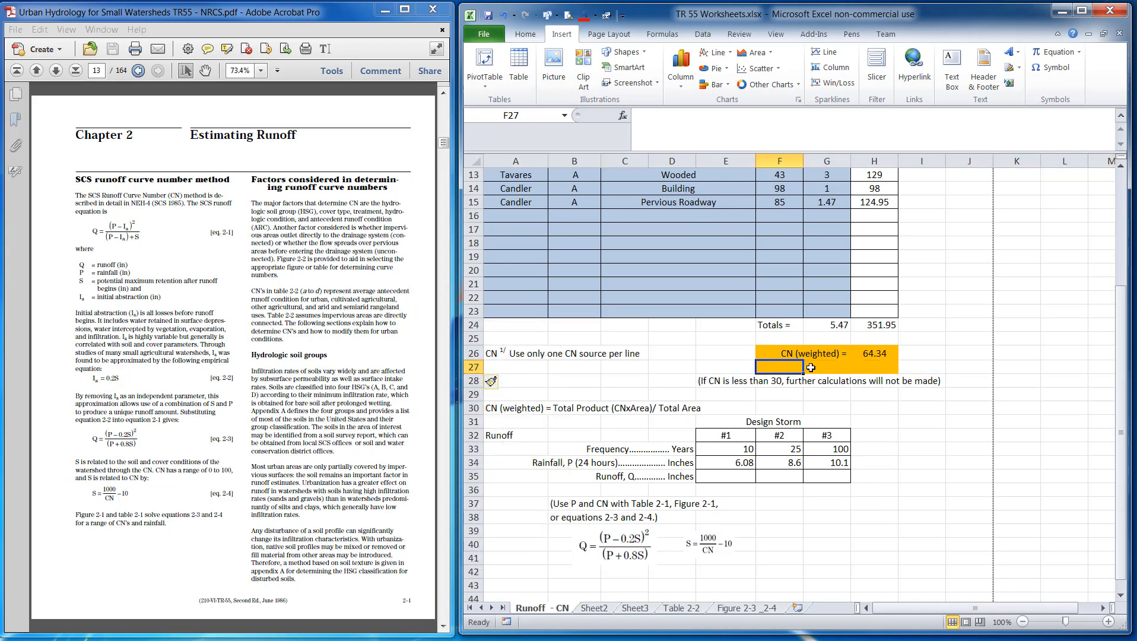
click(814, 365)
text(s)
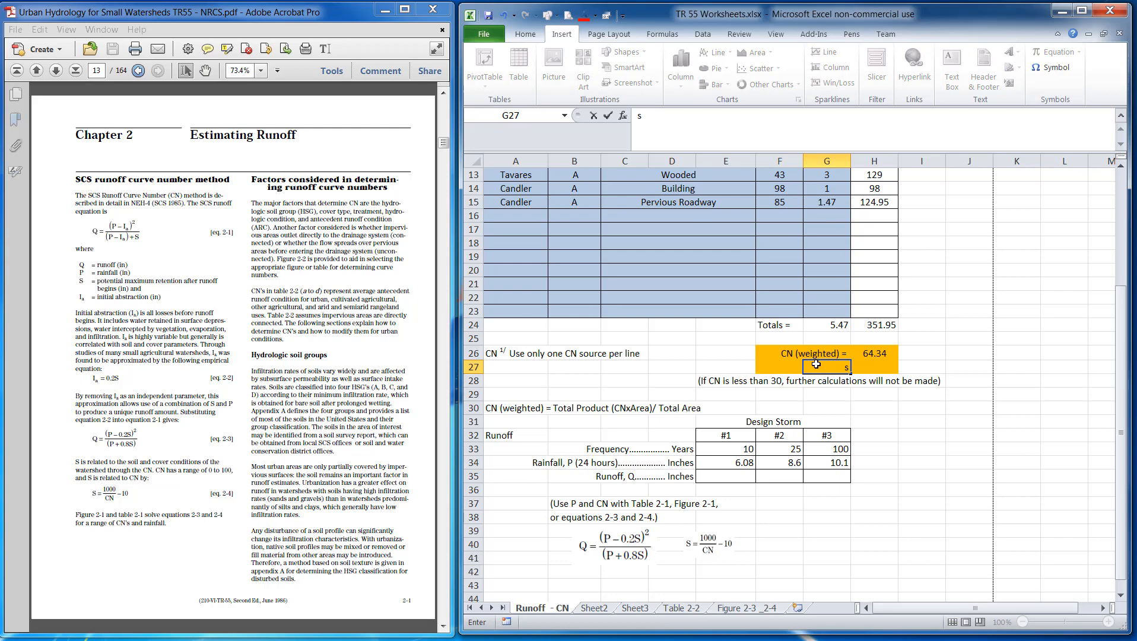
key(BackSpace)
text(S =)
key(Tab)
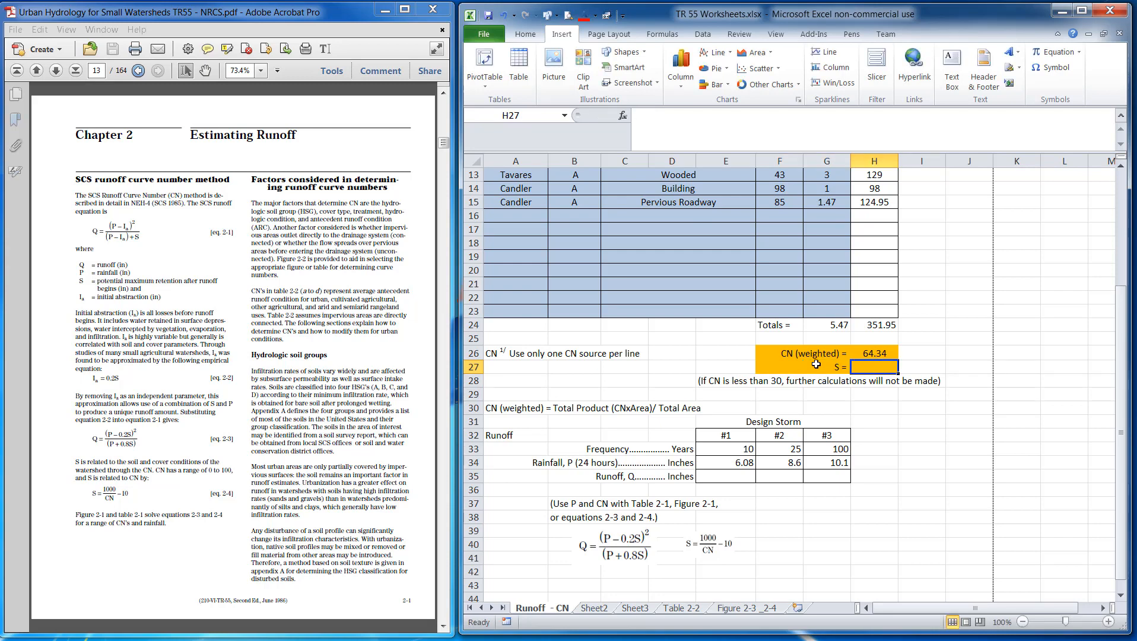
Enter the formula =1000/H26-10 in H27 to compute S from the weighted CN
text(=)
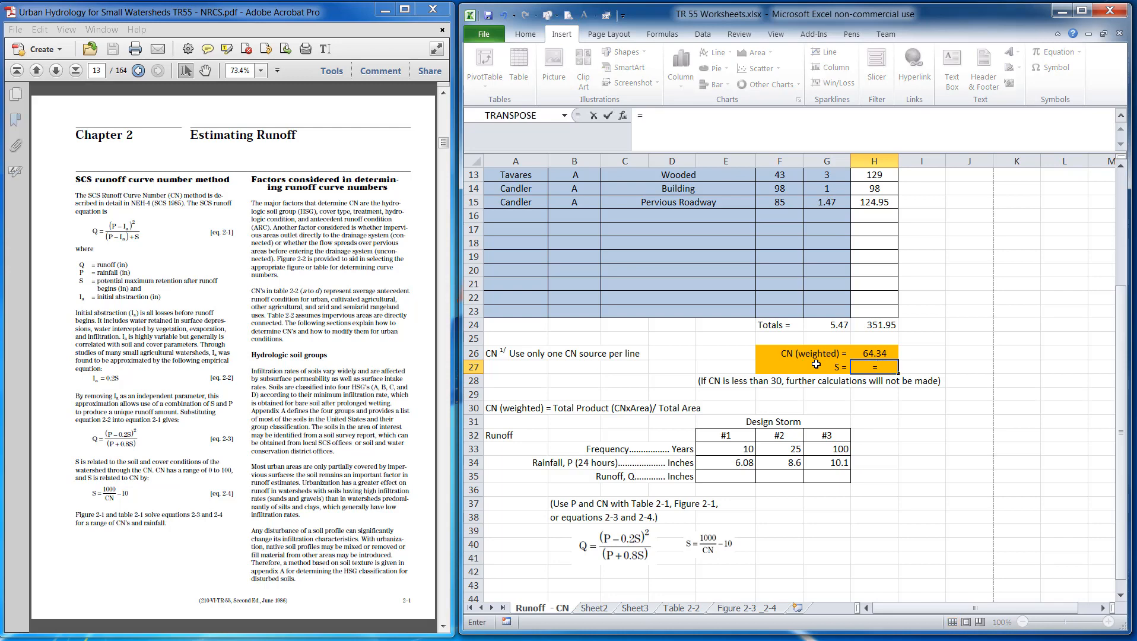
text(1000)
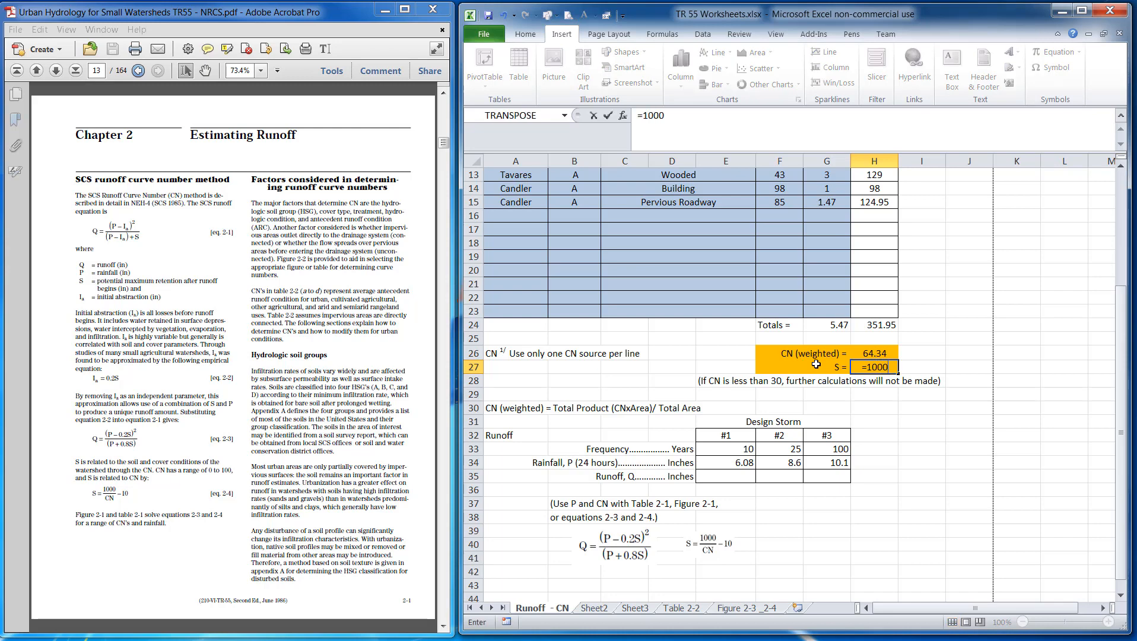
text(/)
click(871, 352)
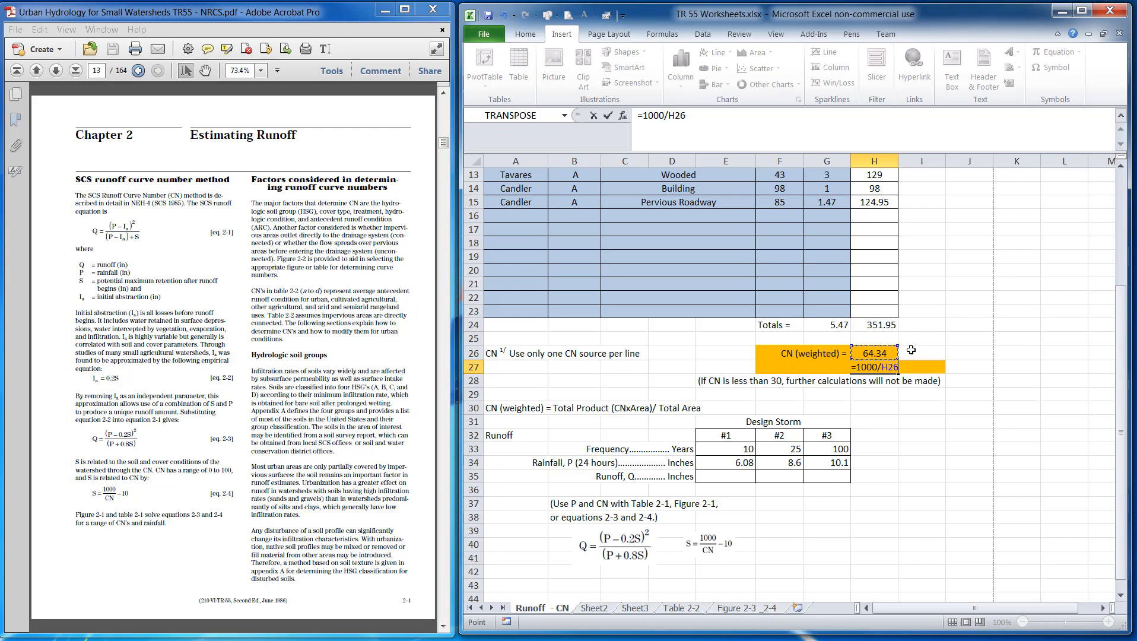
text(-100)
key(Return)
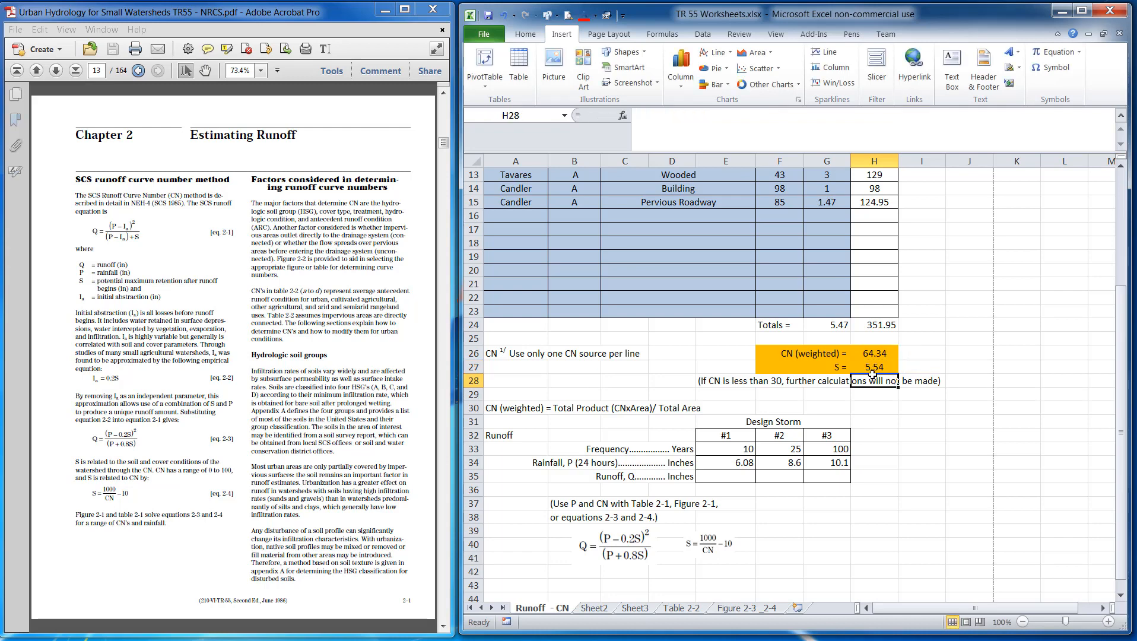
Enter the runoff formula =((E34-(0.2*H27))^2)/(E34+(.8*H27)) in the #1 Runoff, Q cell E35
click(727, 478)
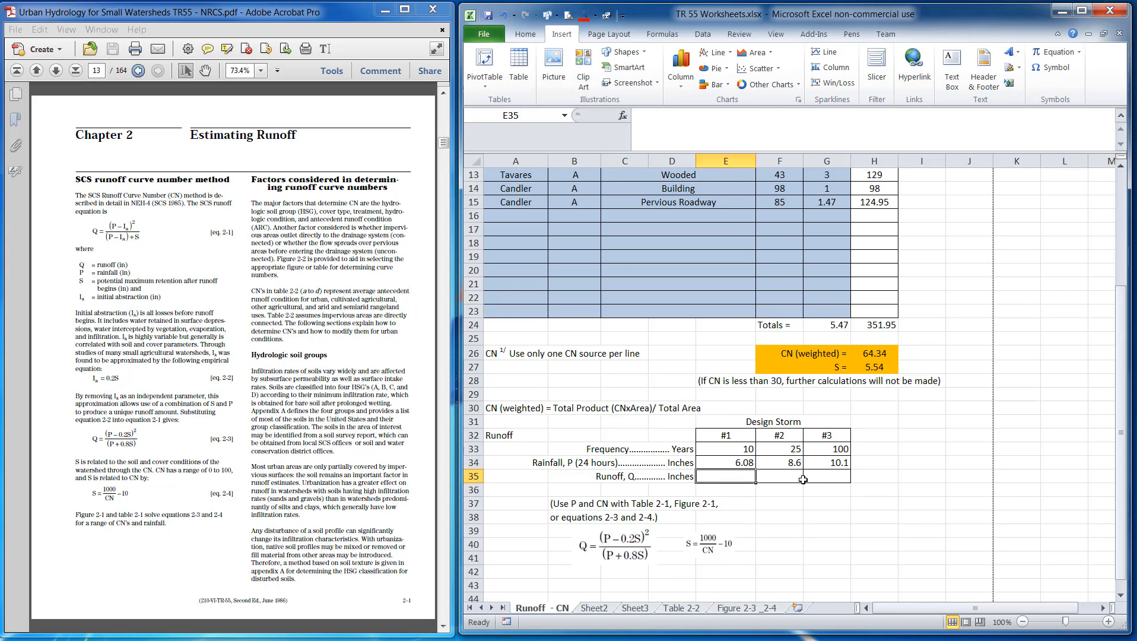
text(=)
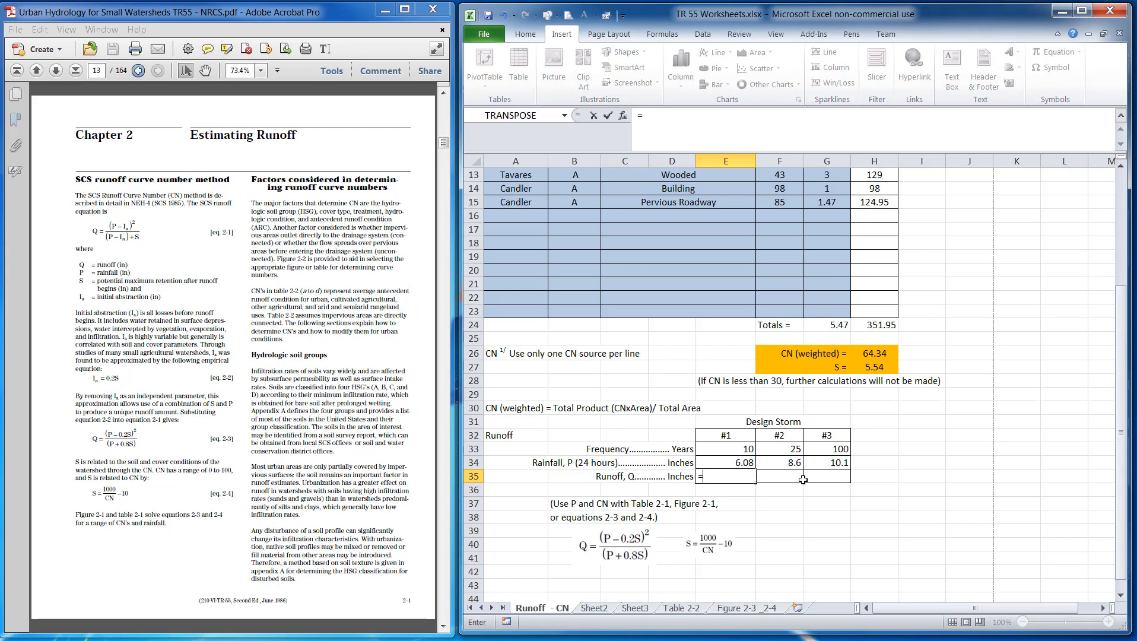
text(()
click(729, 464)
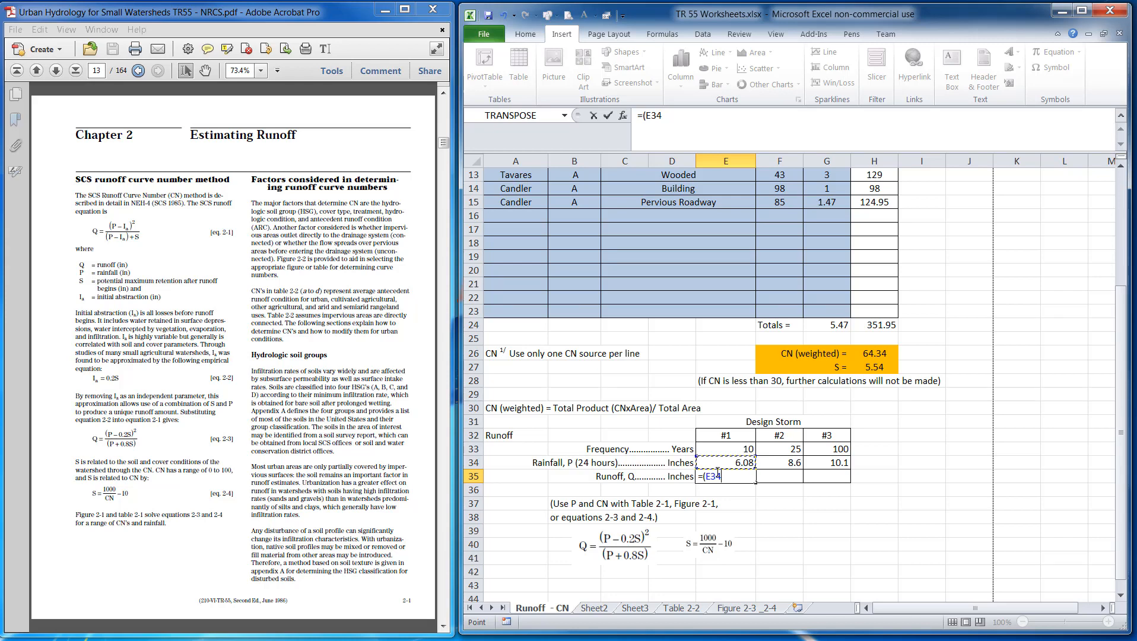
text(-(0.2*)
click(875, 368)
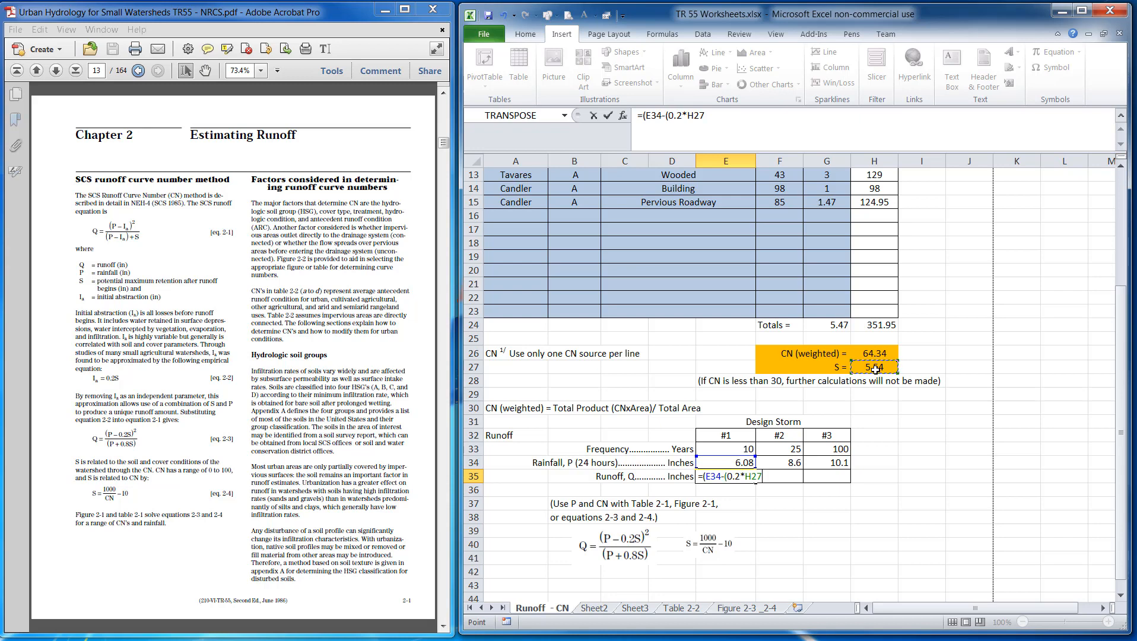
text())
text(^)
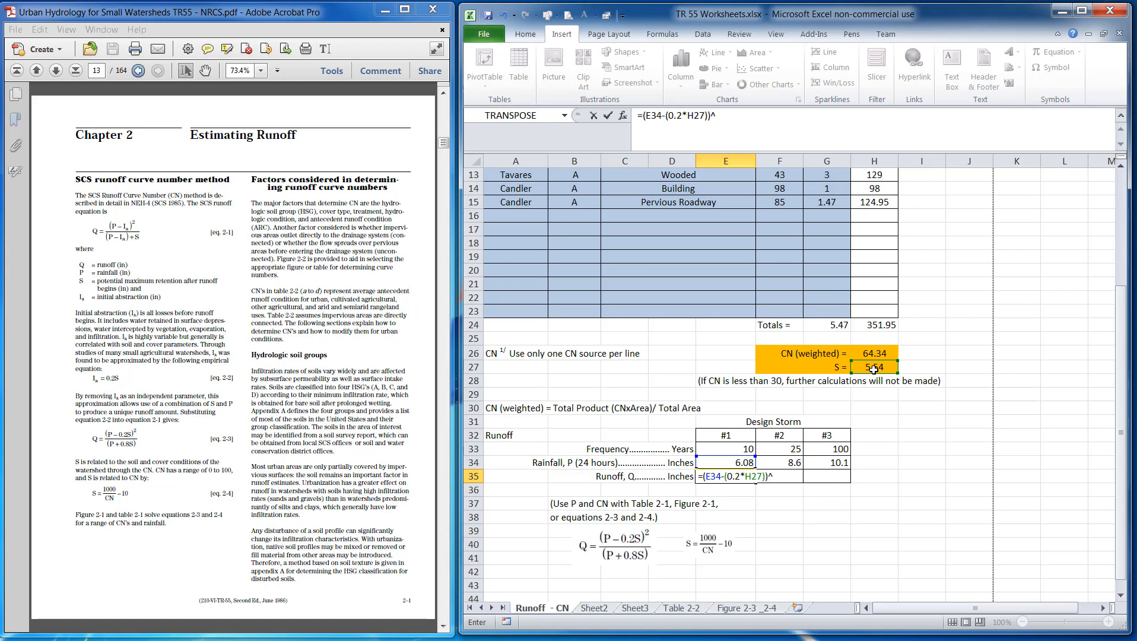
text(2)
click(643, 115)
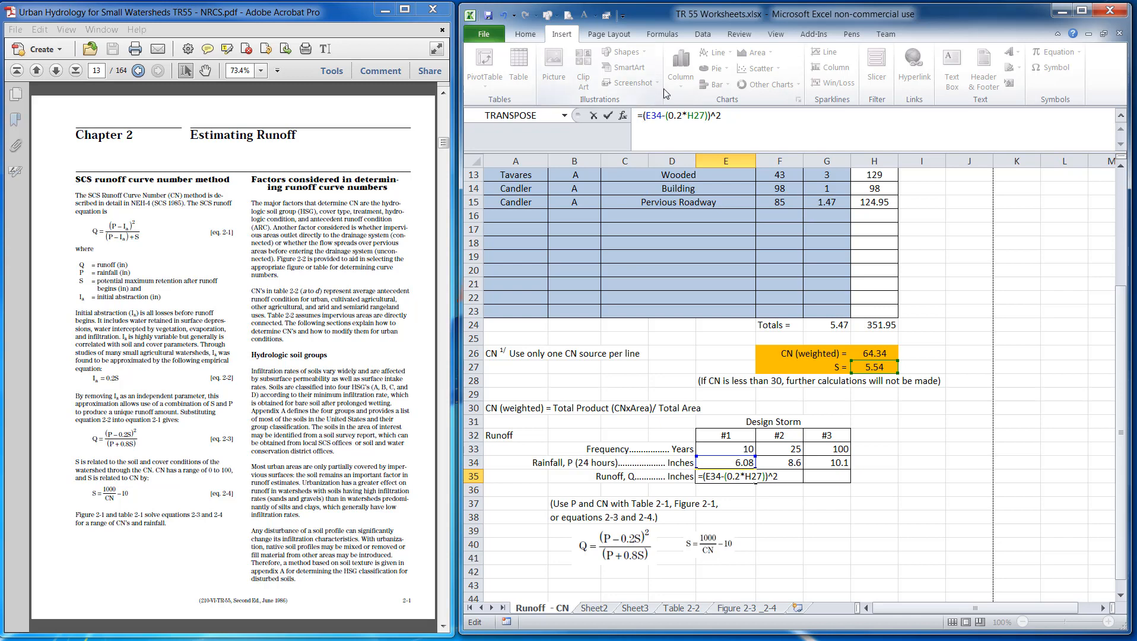
text(()
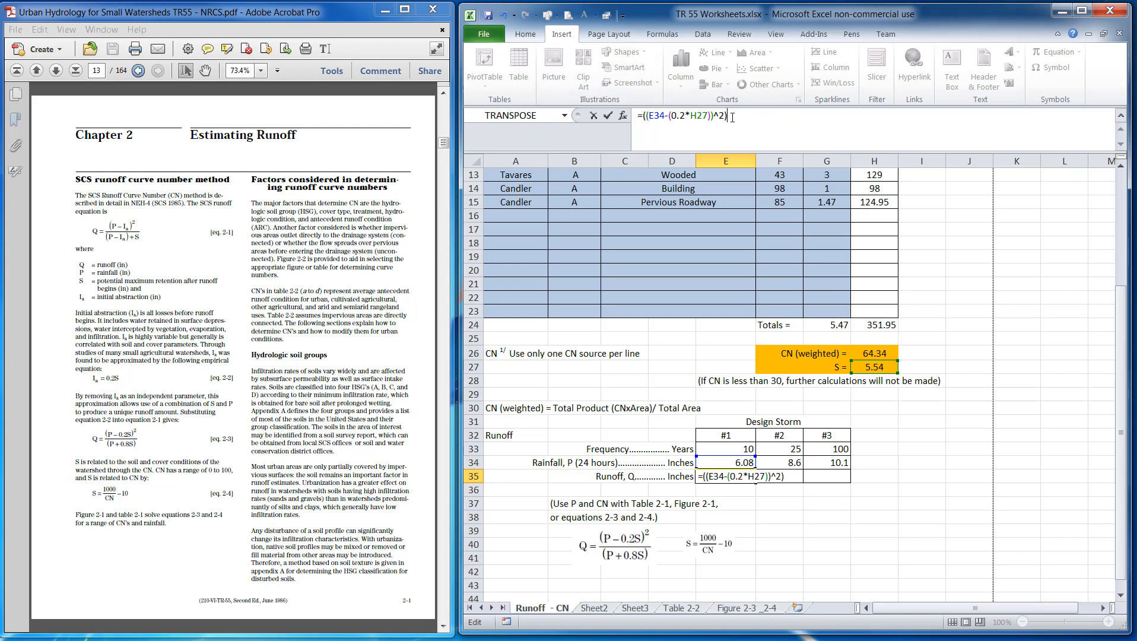
text(/)
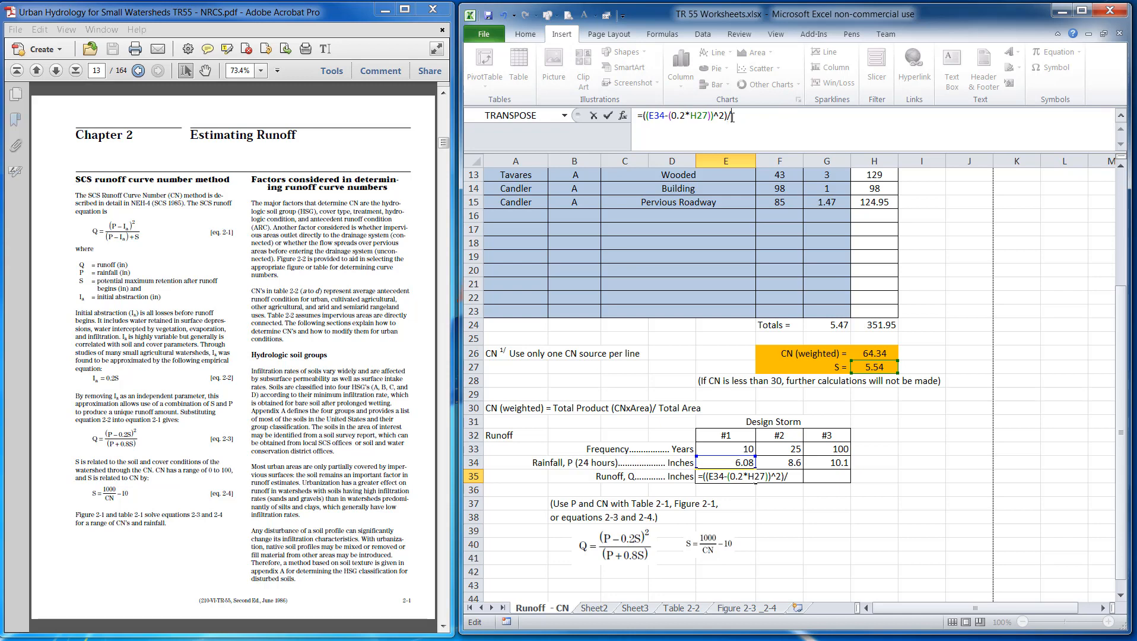
text(()
click(743, 462)
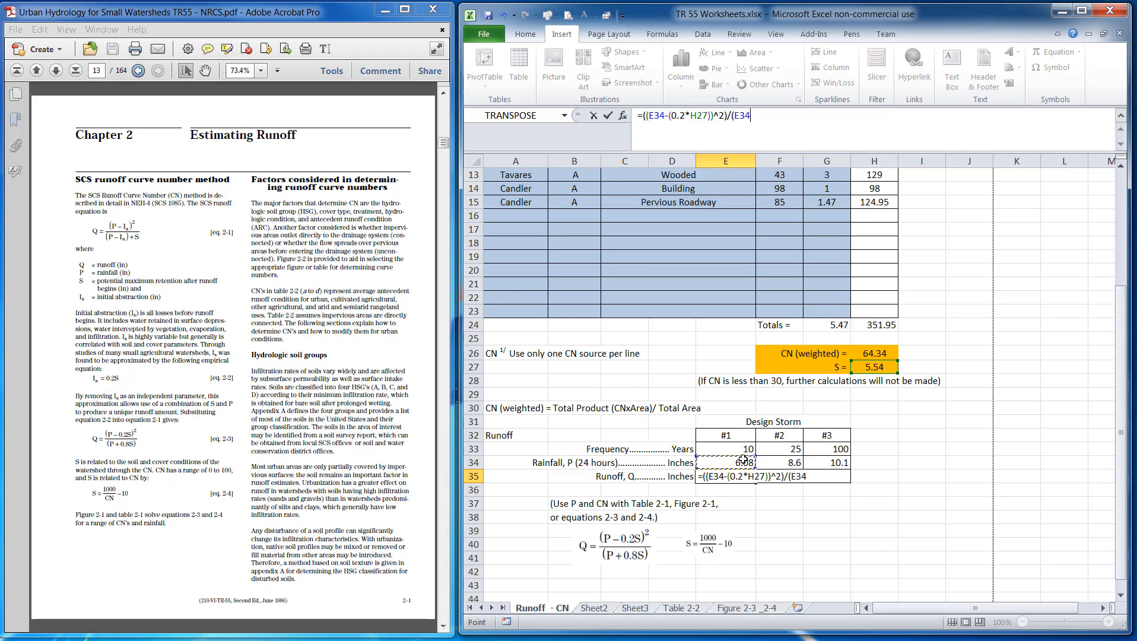
text(+(.8*)
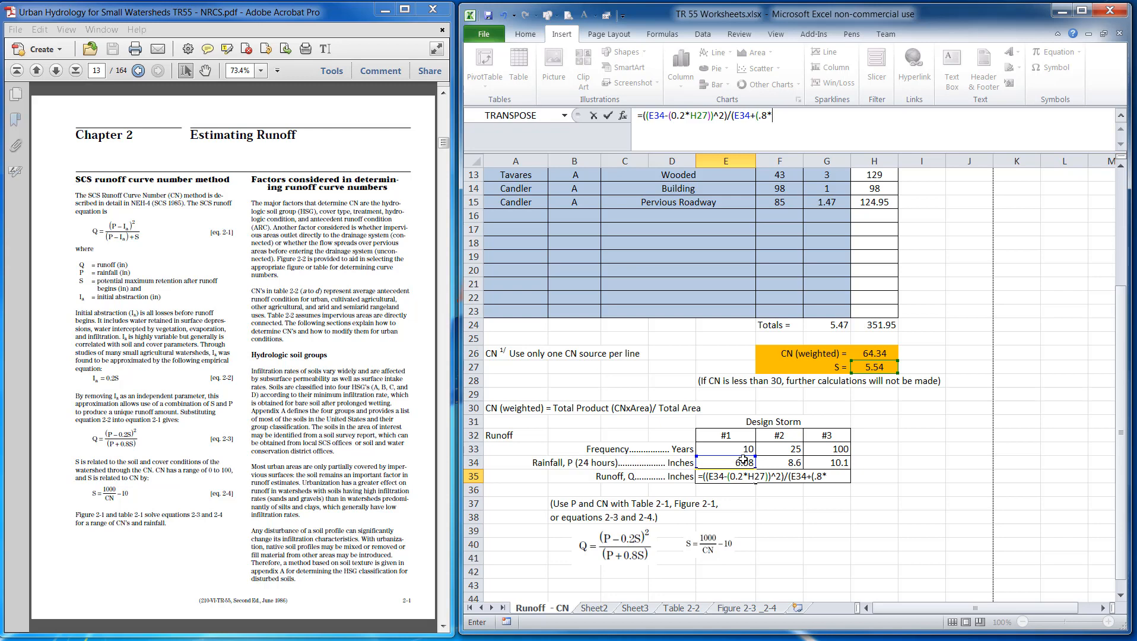
click(878, 368)
text())
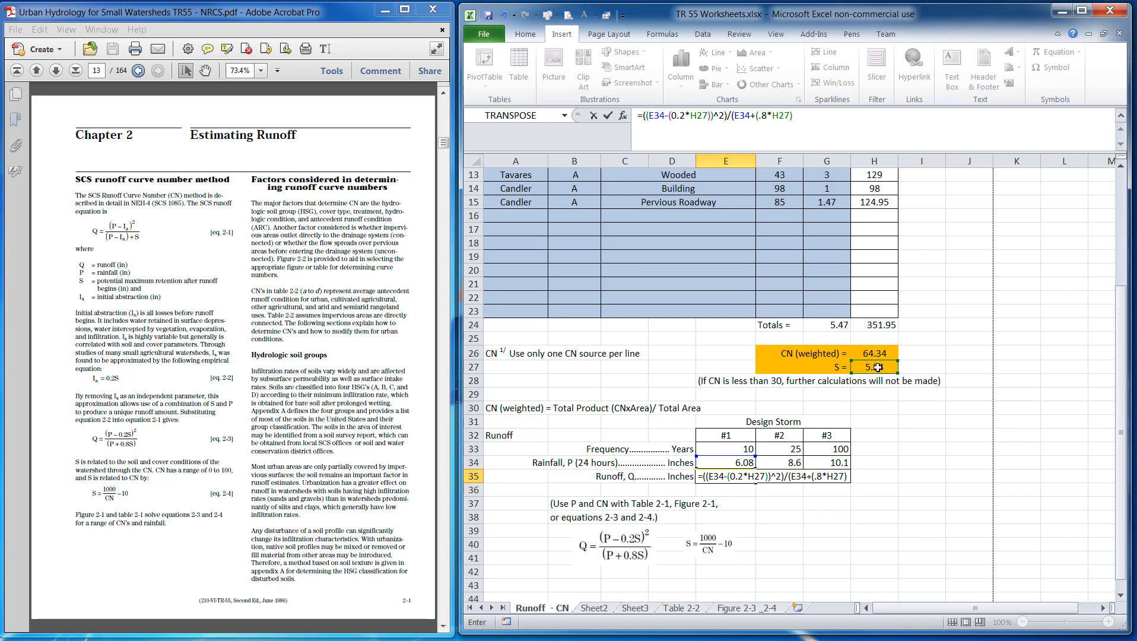
key(Return)
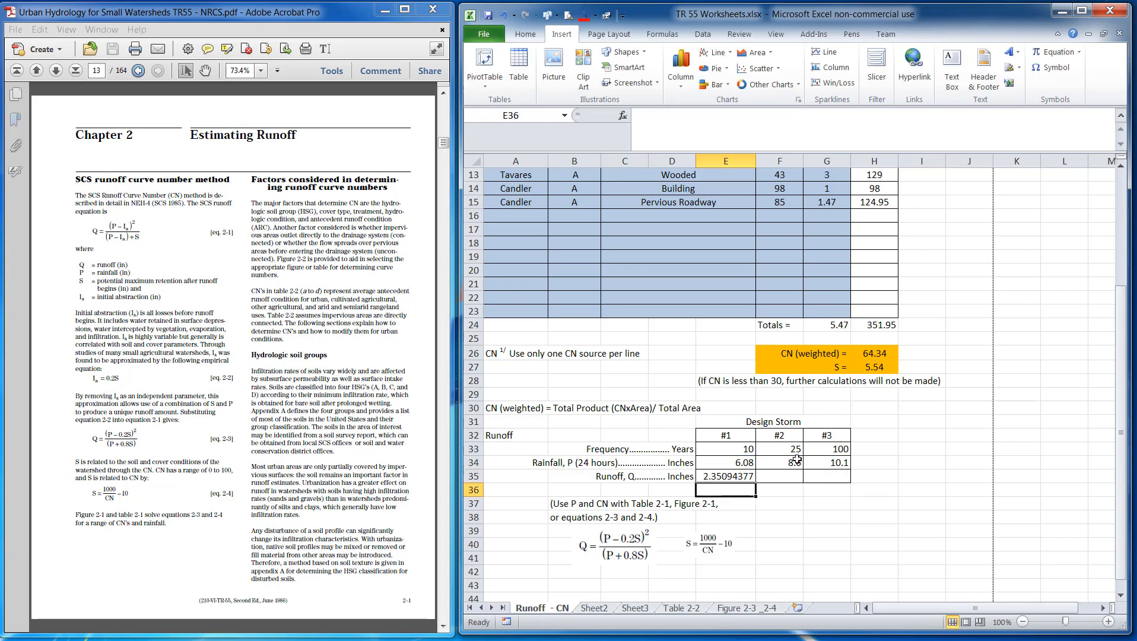
Reduce the displayed decimals of the E35 runoff value to two places
click(746, 472)
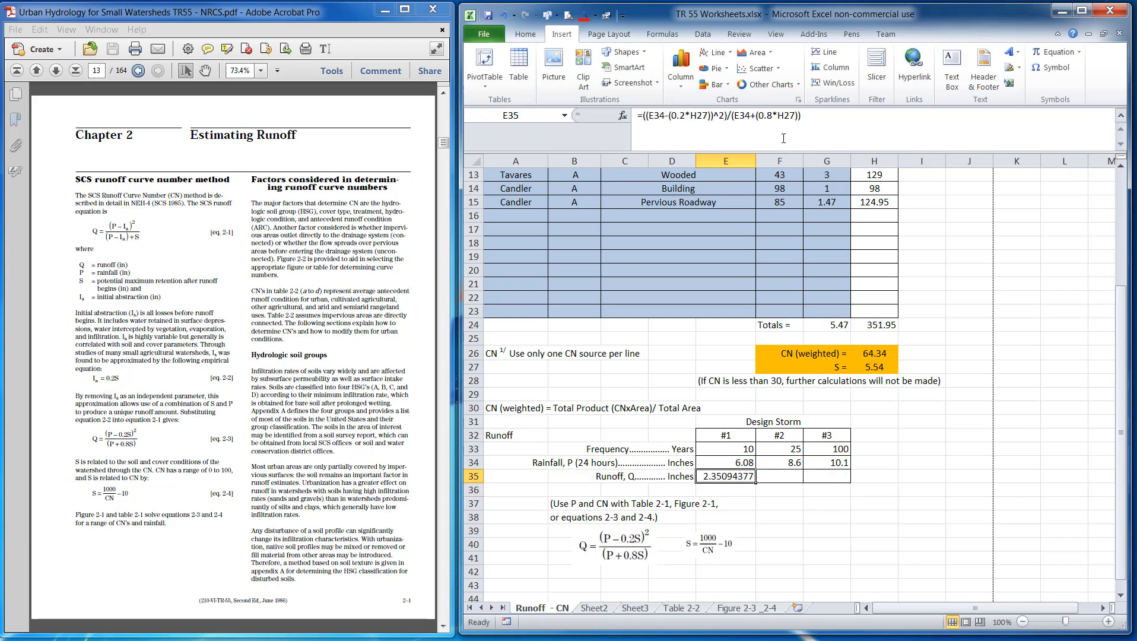
click(525, 34)
click(721, 85)
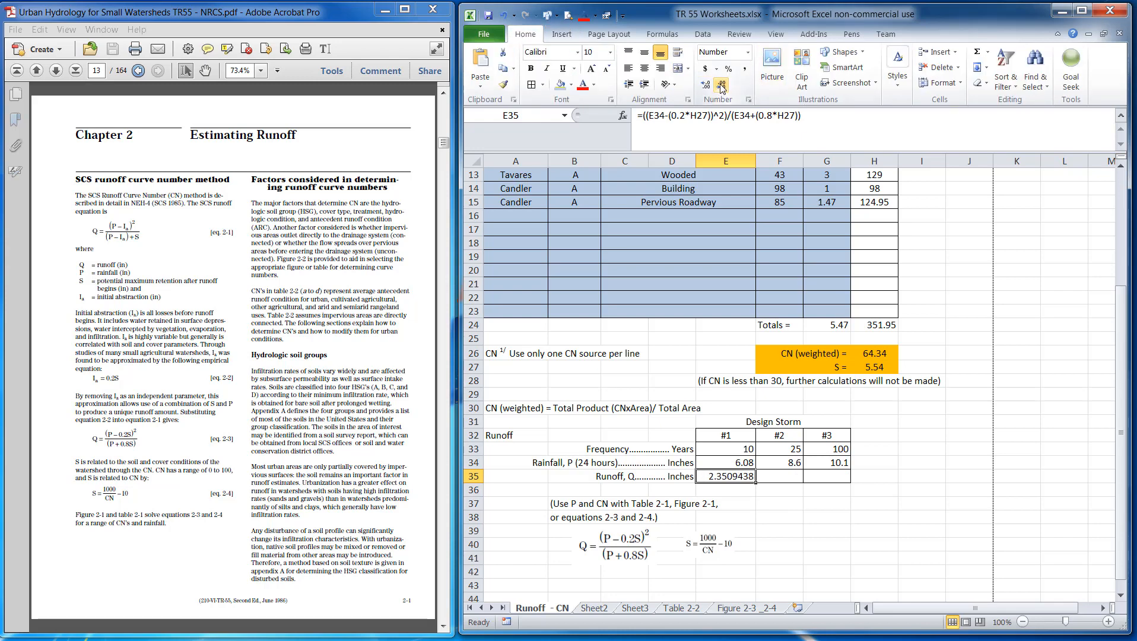
click(721, 85)
click(721, 85)
click(721, 85)
click(721, 85)
click(721, 84)
click(812, 513)
click(749, 536)
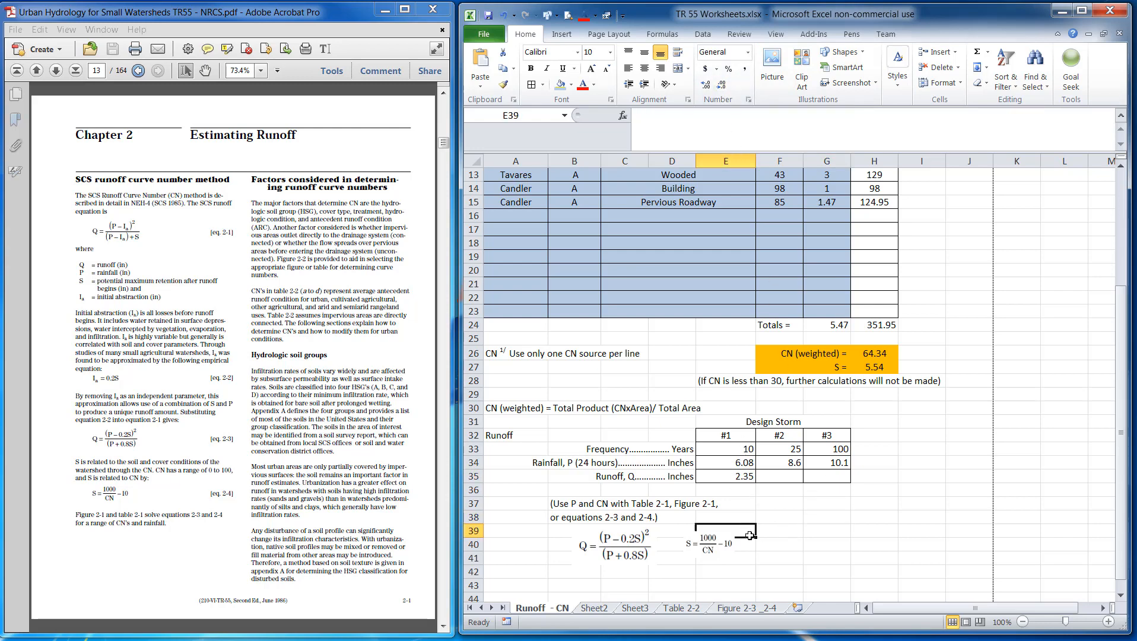
Edit the E35 formula so both H27 references become absolute ($H$27)
click(721, 479)
click(813, 123)
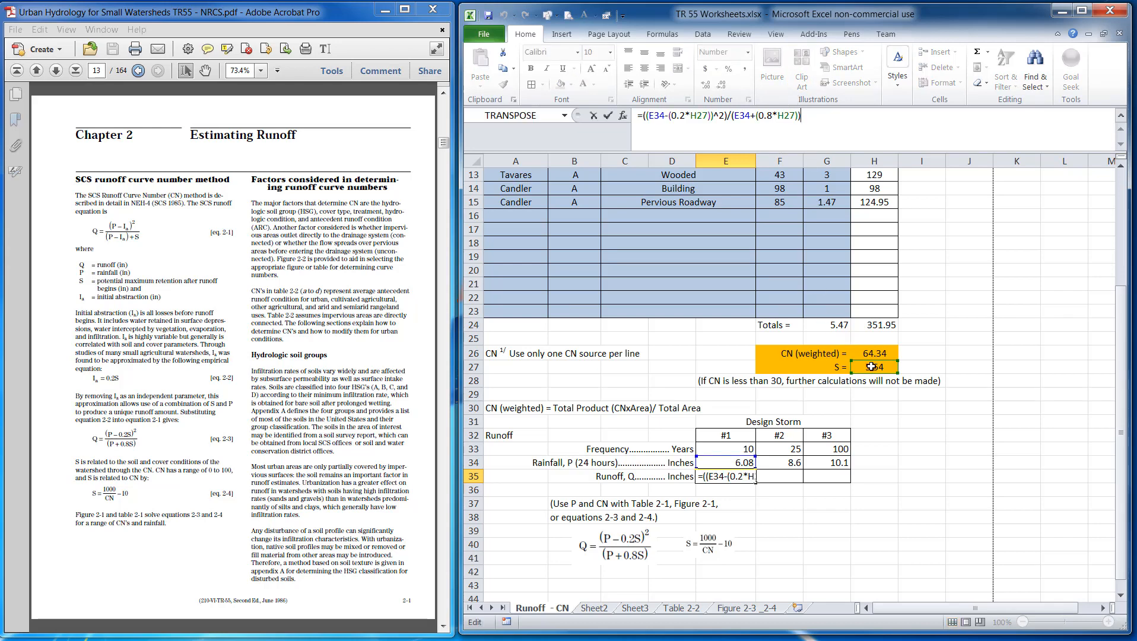
double_click(699, 115)
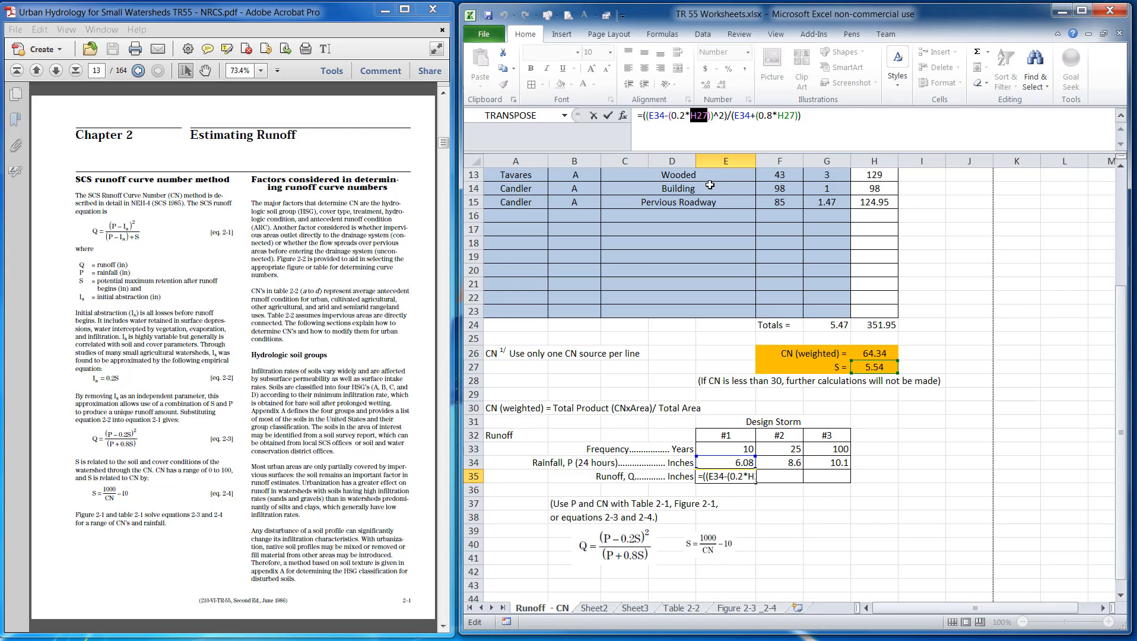
key(F4)
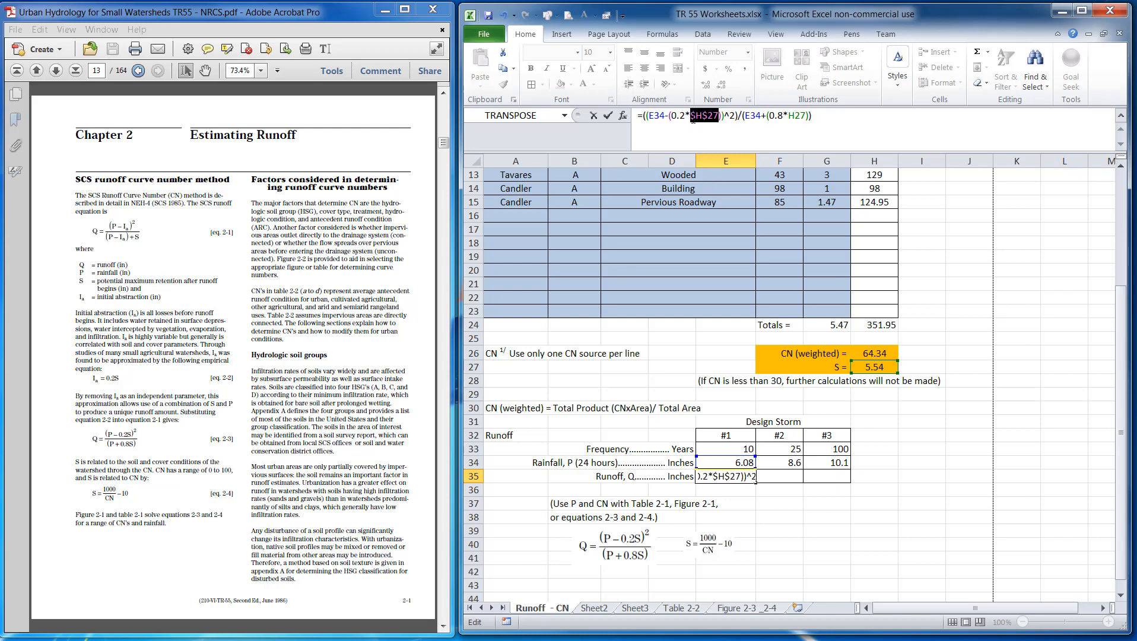
click(789, 115)
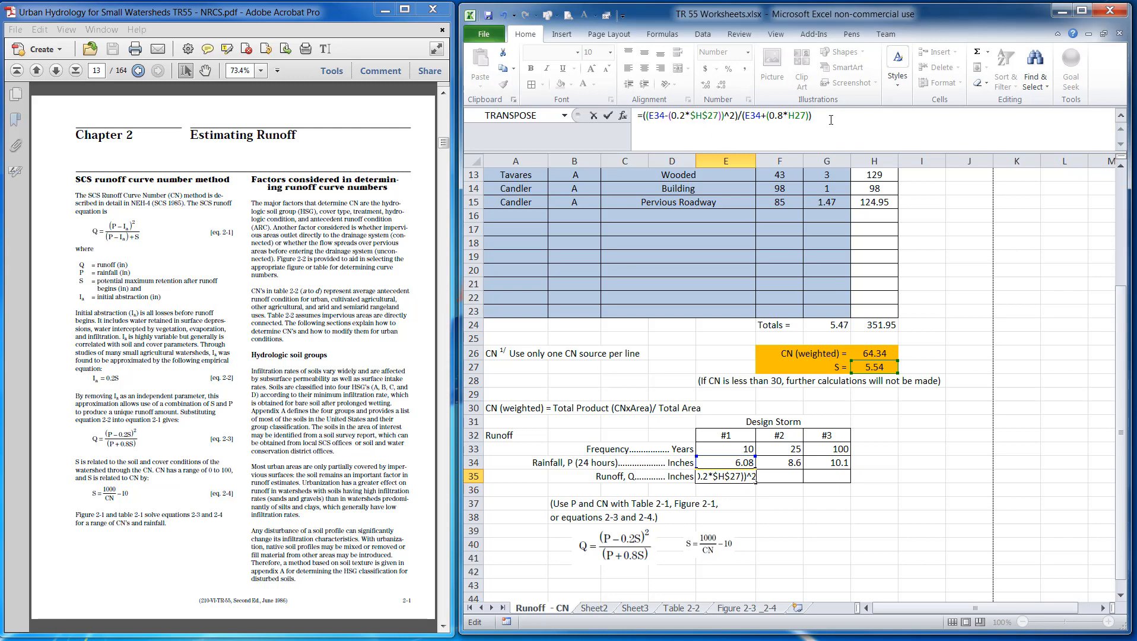
text($)
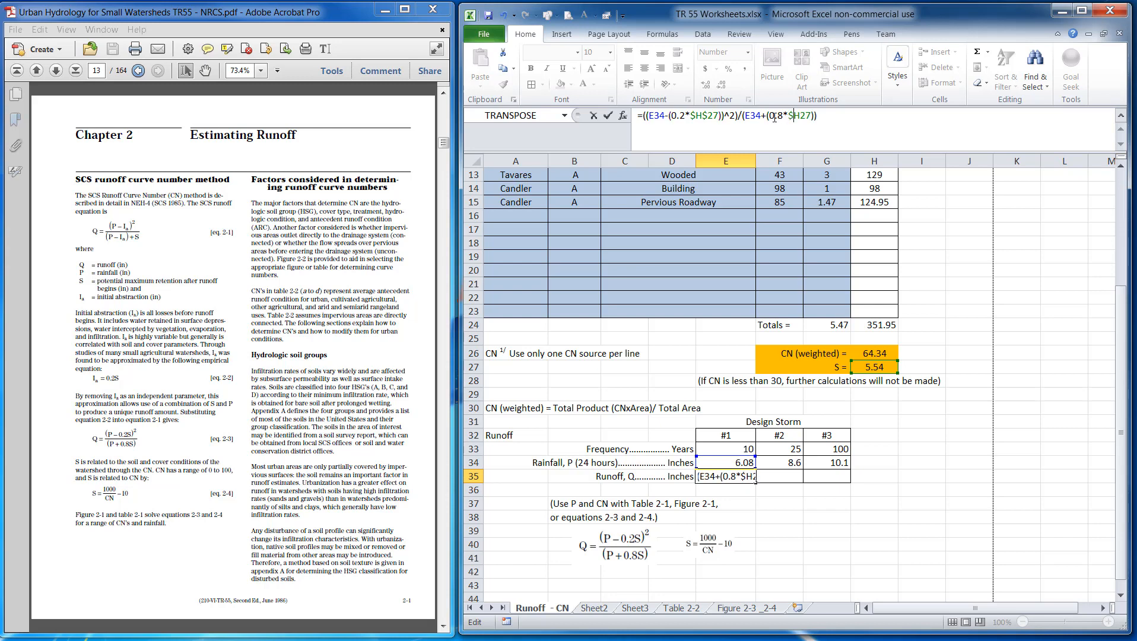
key(Right)
text($)
key(Return)
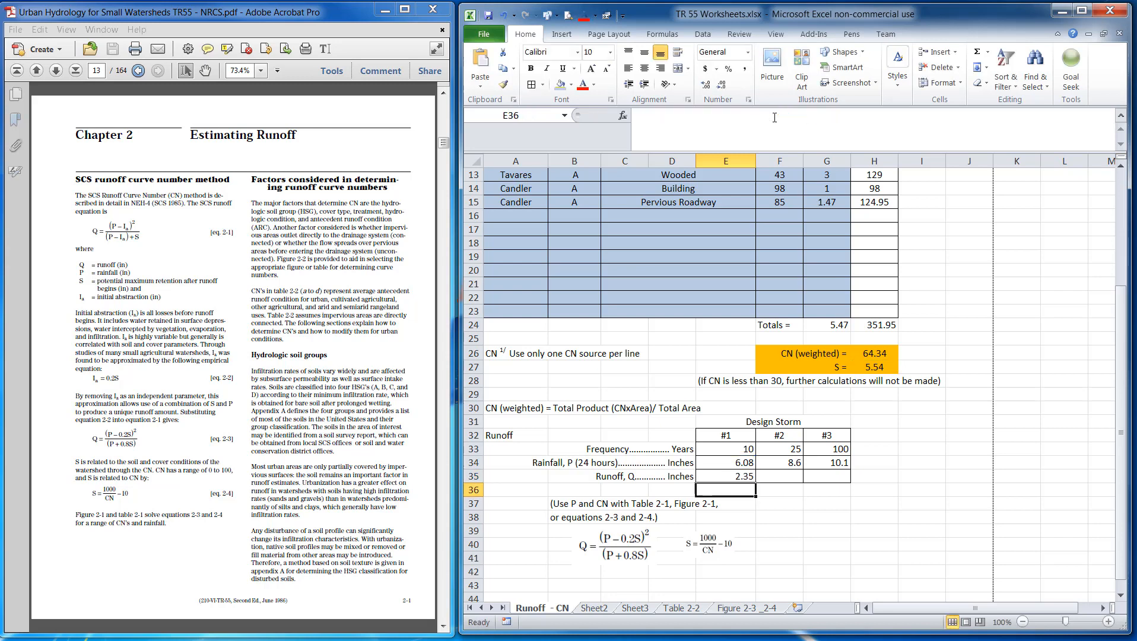
Fill the runoff formula from E35 across to the #2 and #3 storm columns
click(741, 475)
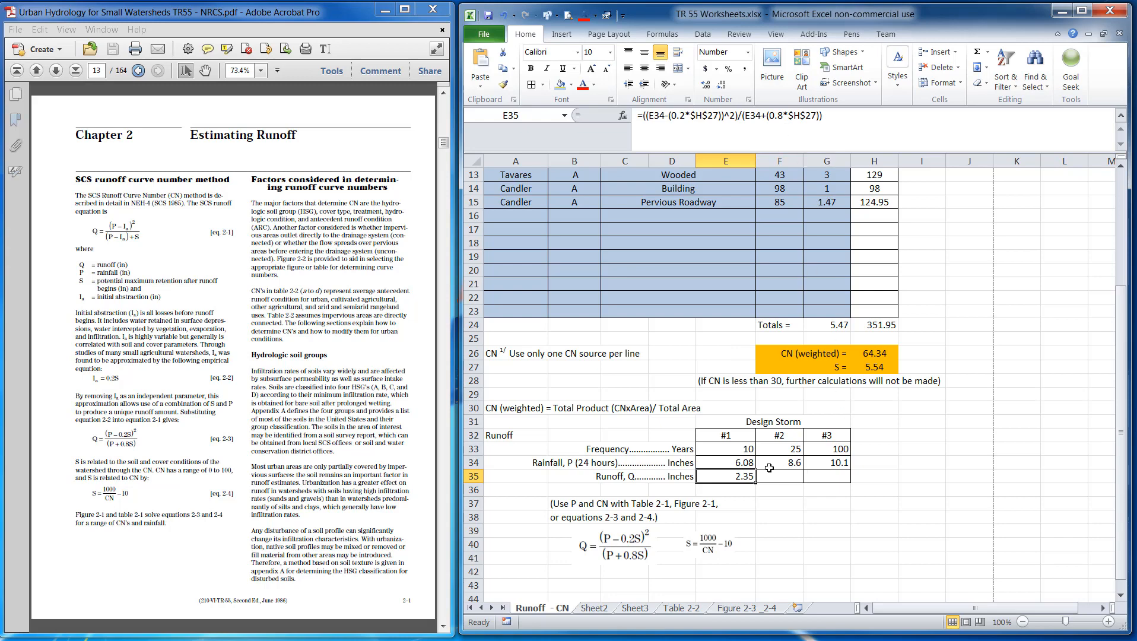
click(759, 505)
click(743, 479)
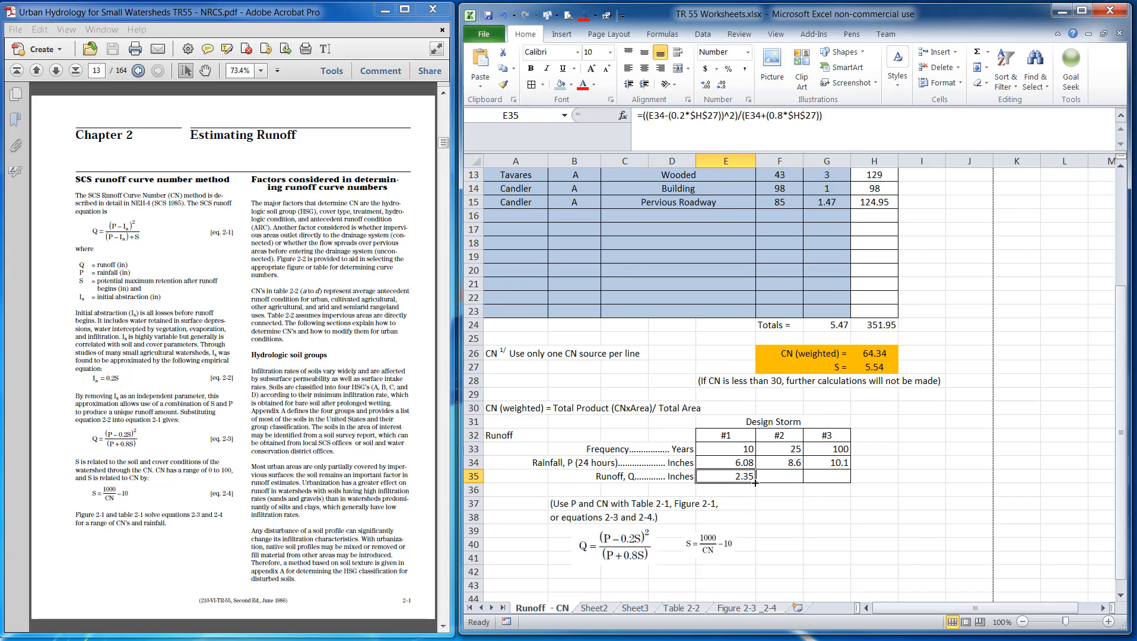
drag(755, 482, 847, 484)
click(884, 464)
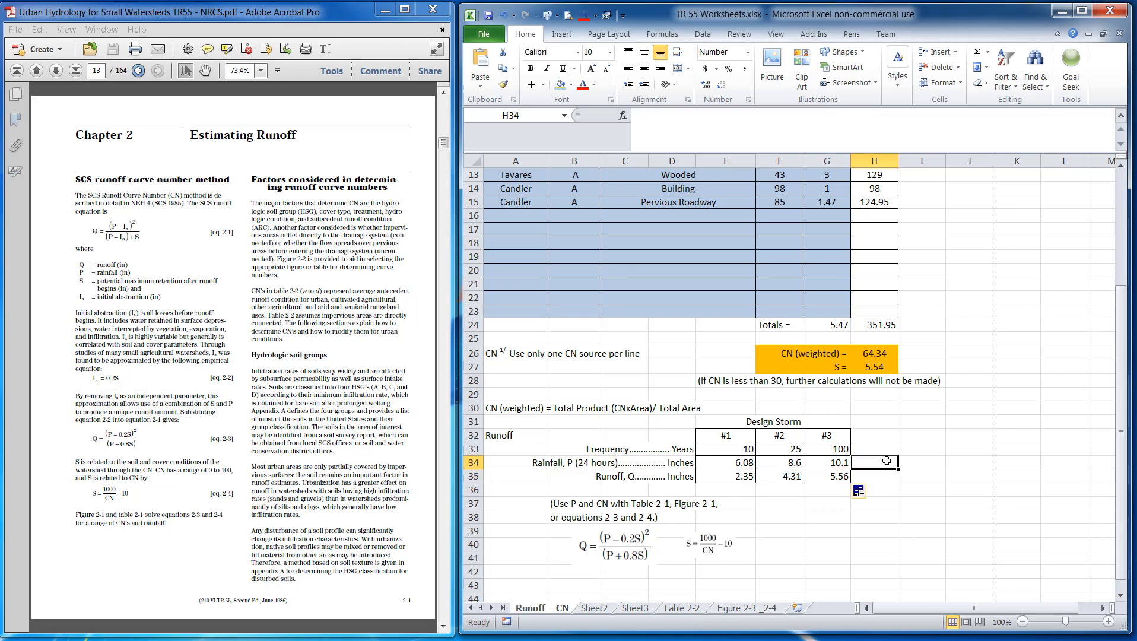
Center-align the Design Storm table cells from the #1 header through the runoff row (E32:G35)
click(807, 533)
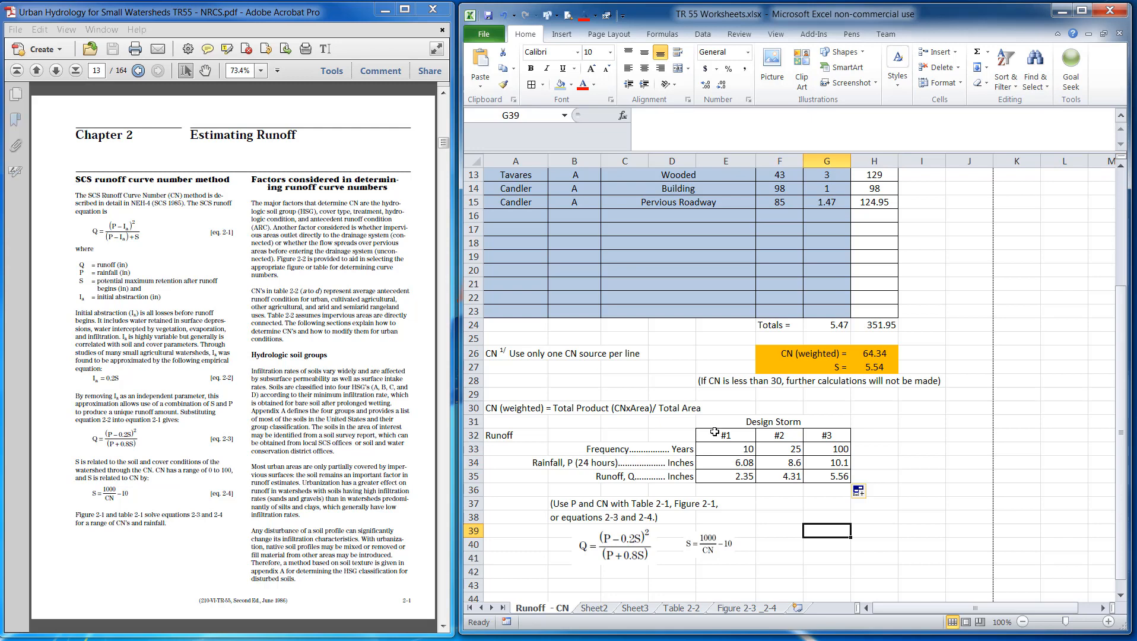
drag(714, 433, 816, 479)
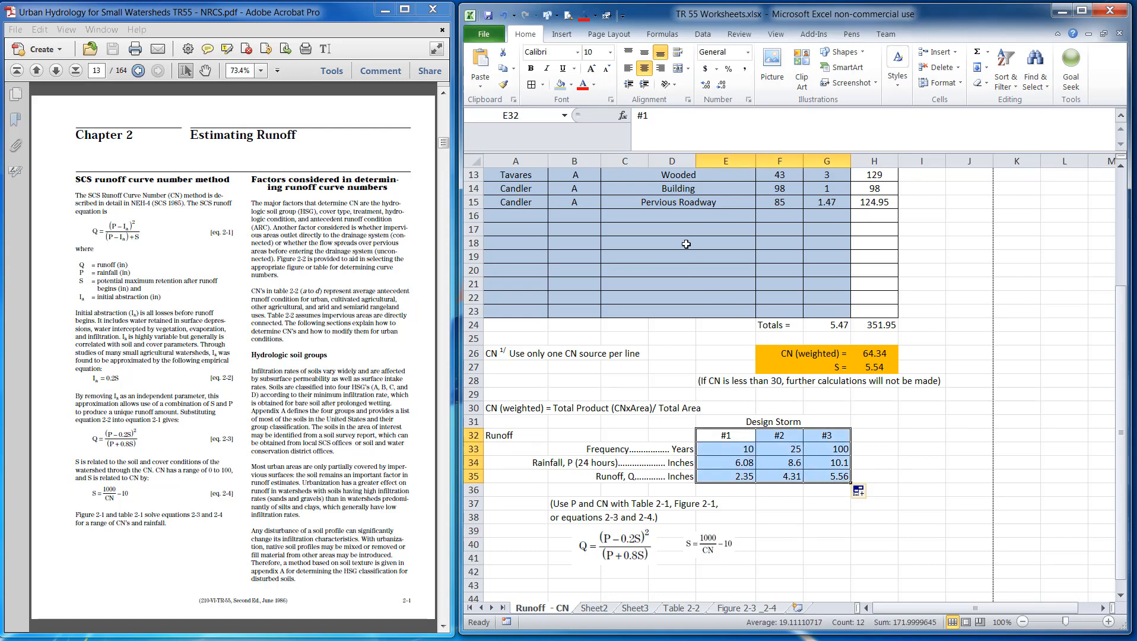
click(644, 70)
click(644, 70)
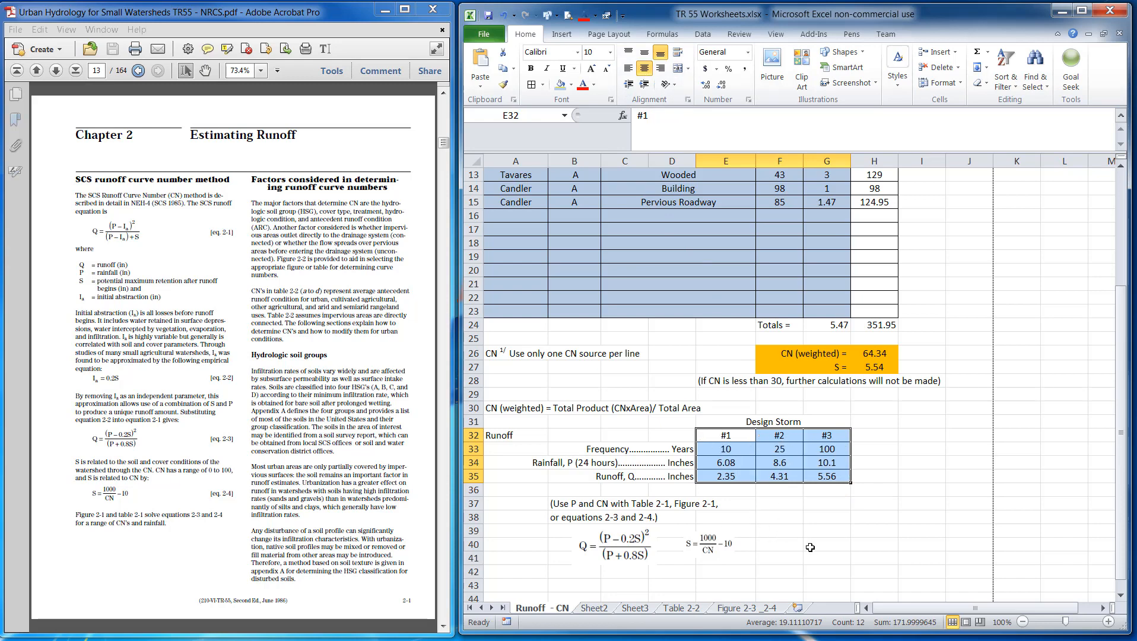
click(810, 546)
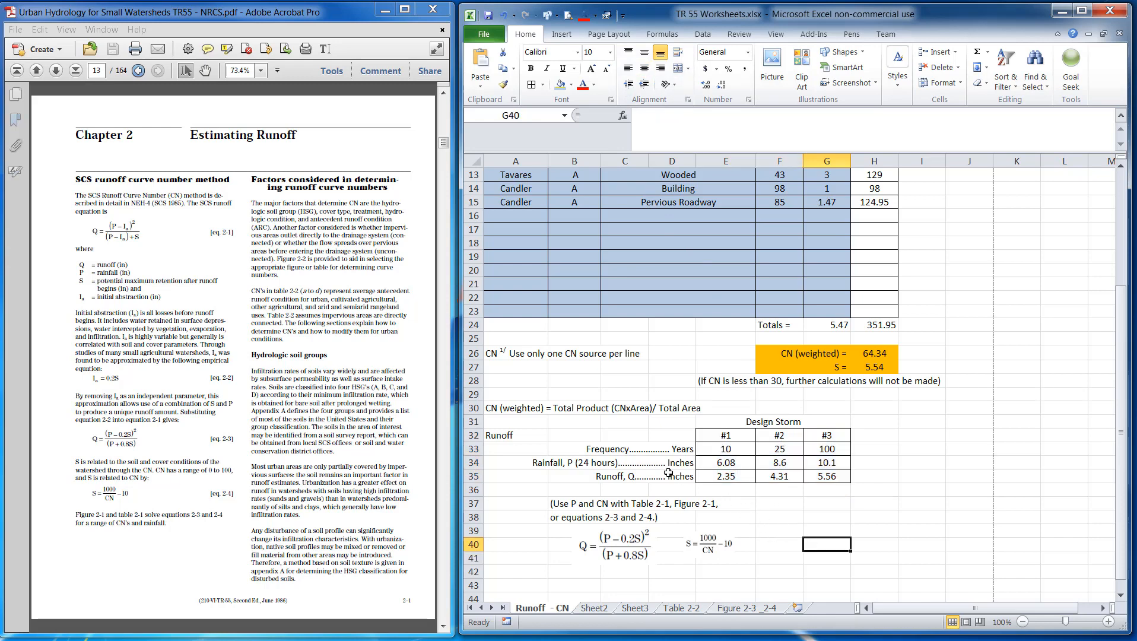
Shade the frequency and rainfall cells E33:G34 with a light blue fill
drag(721, 476, 827, 477)
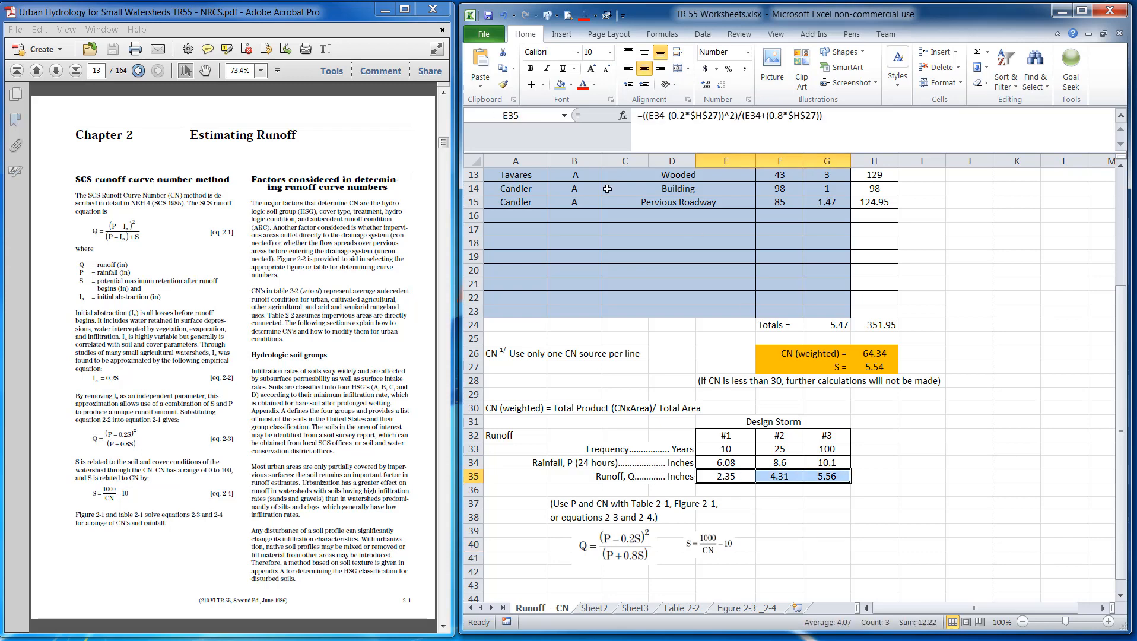
drag(731, 450, 827, 463)
click(562, 86)
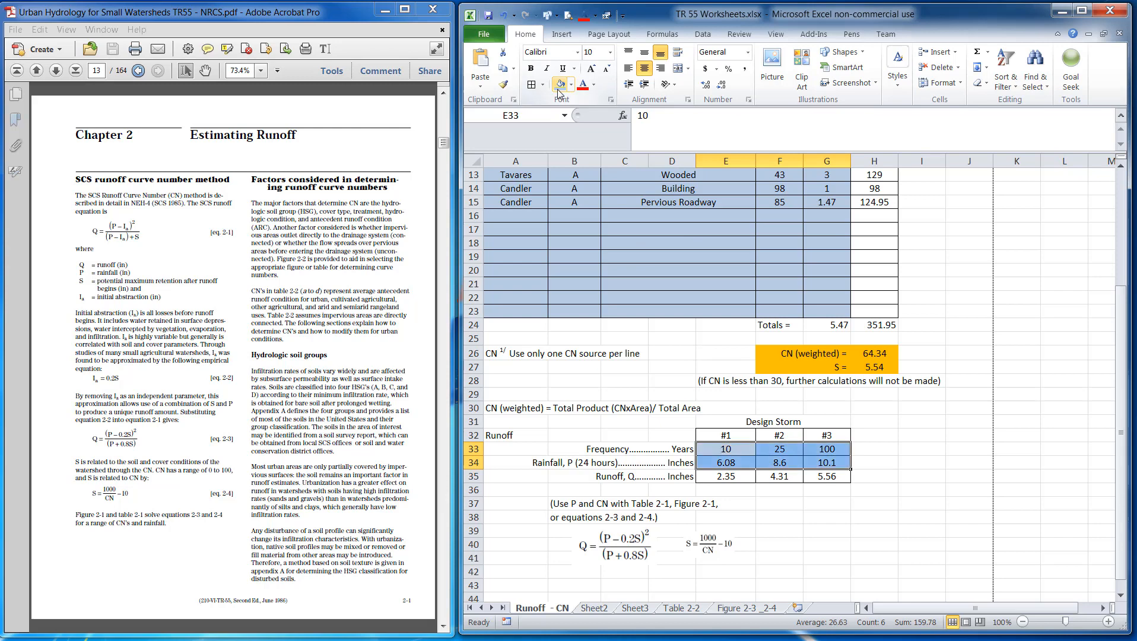
click(827, 558)
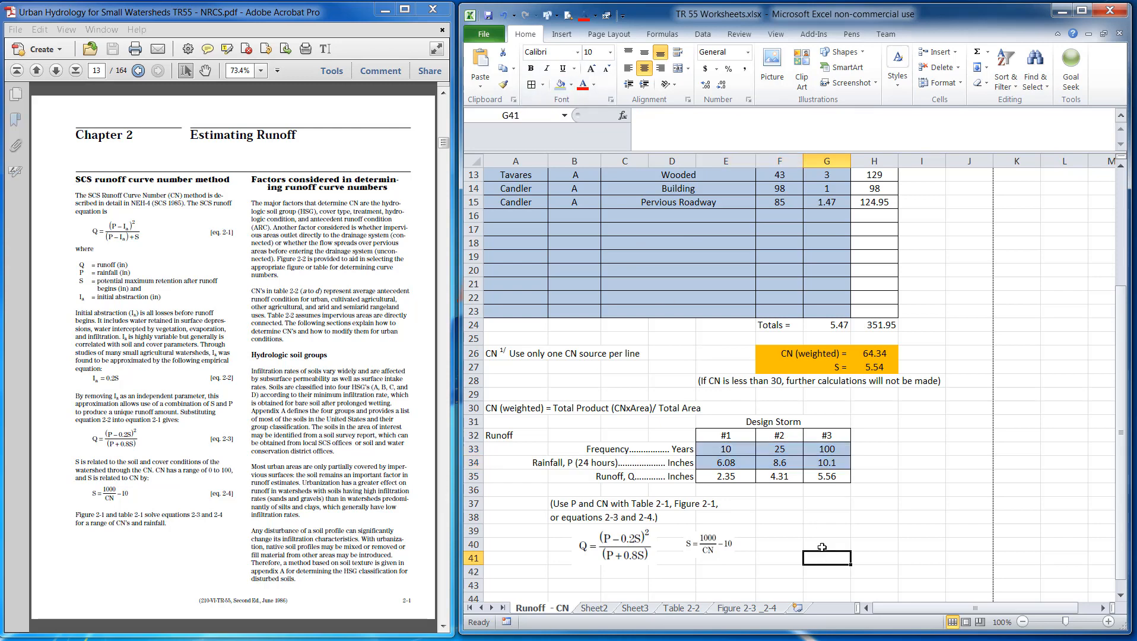
Shade the runoff result cells E35:G35 with an orange fill color
click(718, 477)
drag(718, 476, 828, 477)
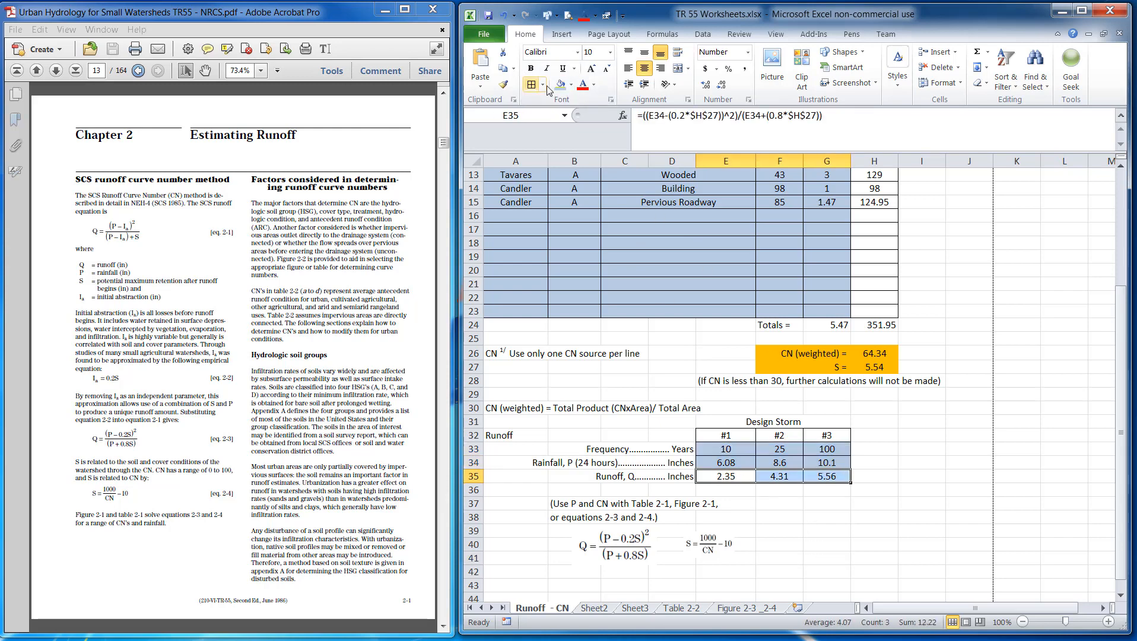
click(573, 88)
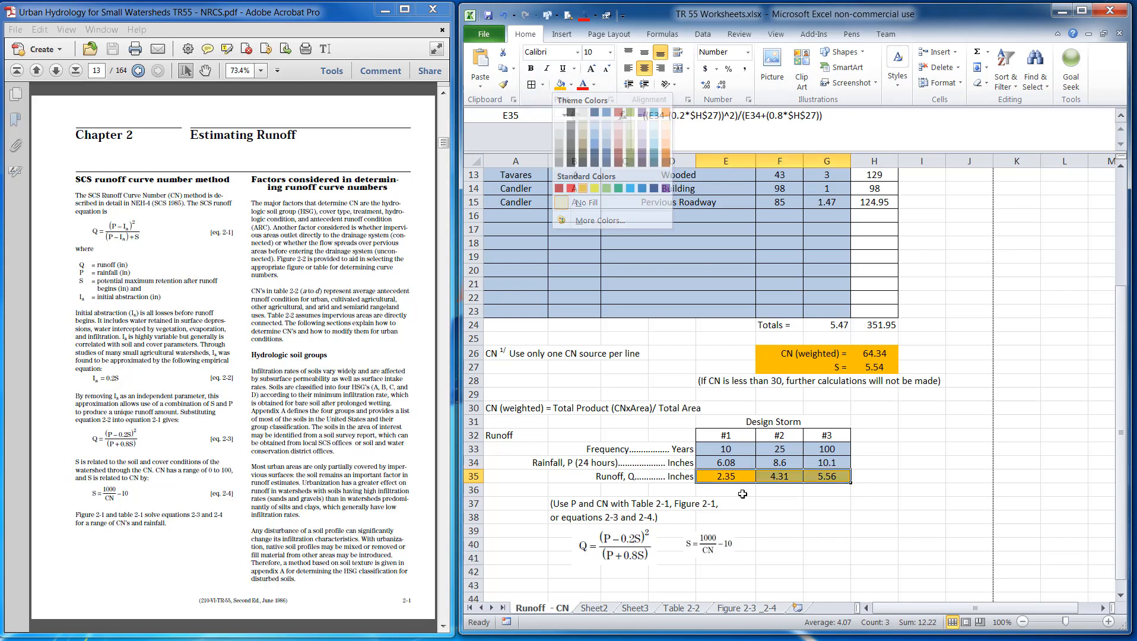
click(584, 189)
click(777, 544)
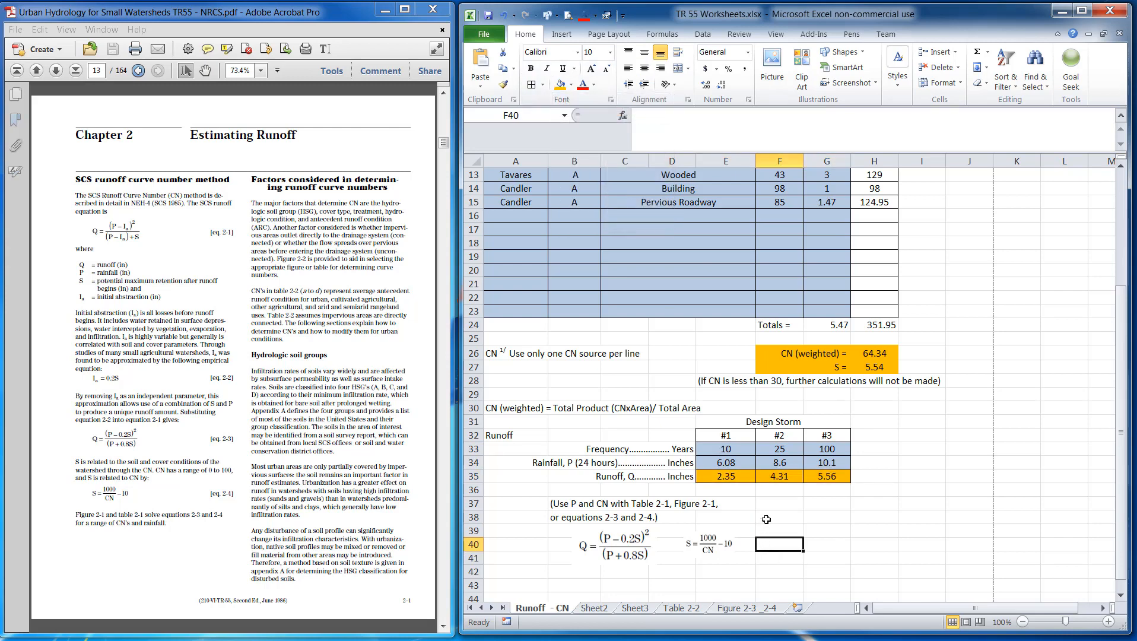